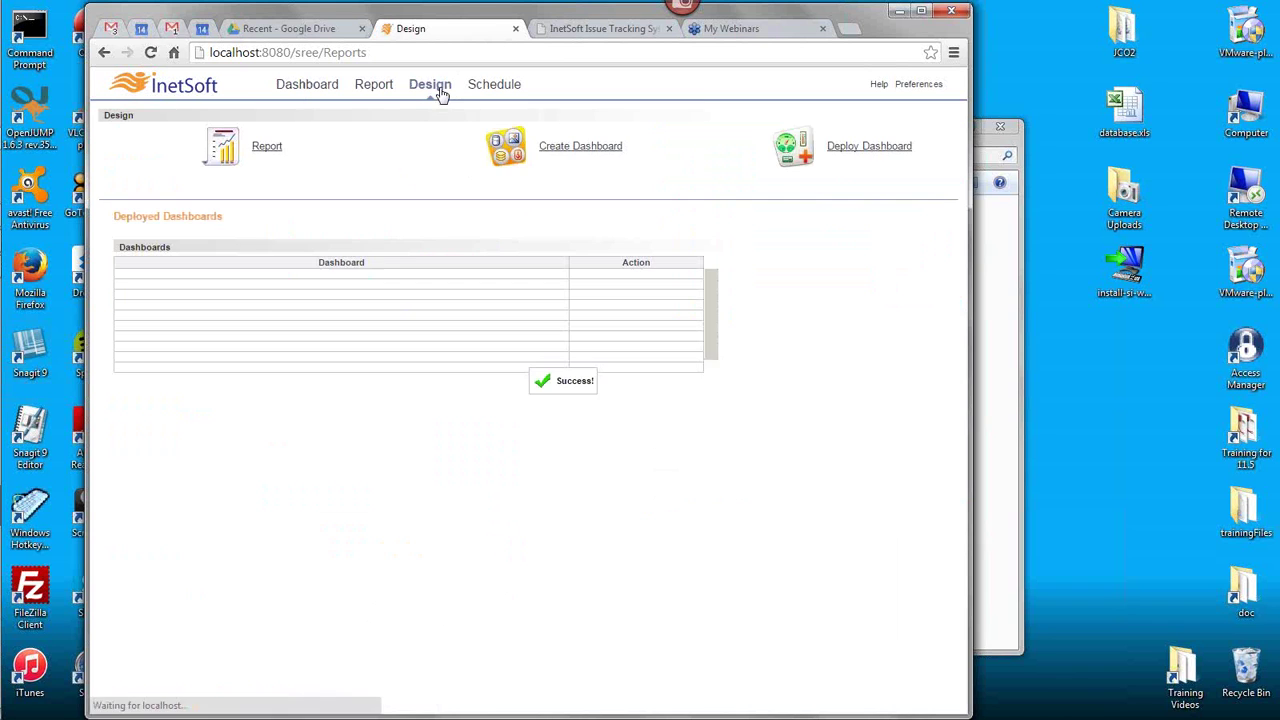
- Launch dashboard creation and open the drillExample viewsheet from the global viewsheets
{"action": "left_click", "coordinate": [591, 157]}
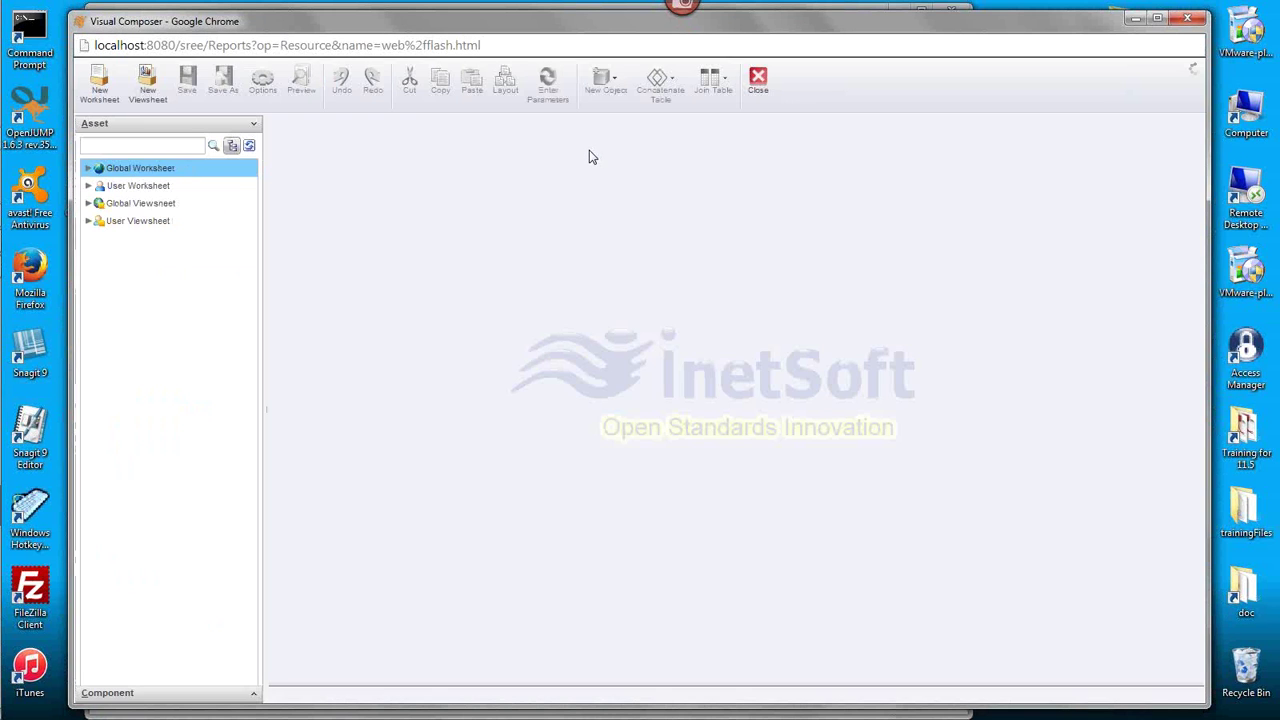
{"action": "left_click", "coordinate": [89, 204]}
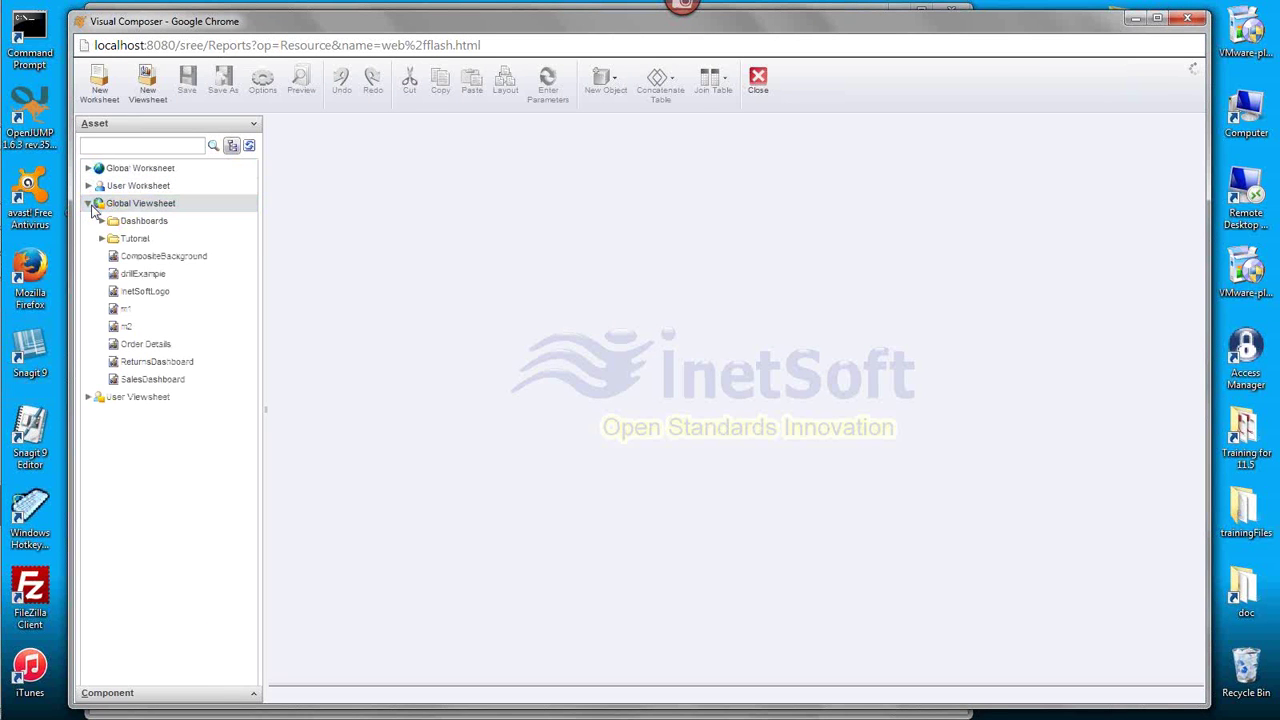
{"action": "left_click", "coordinate": [115, 276]}
{"action": "double_click", "coordinate": [115, 276]}
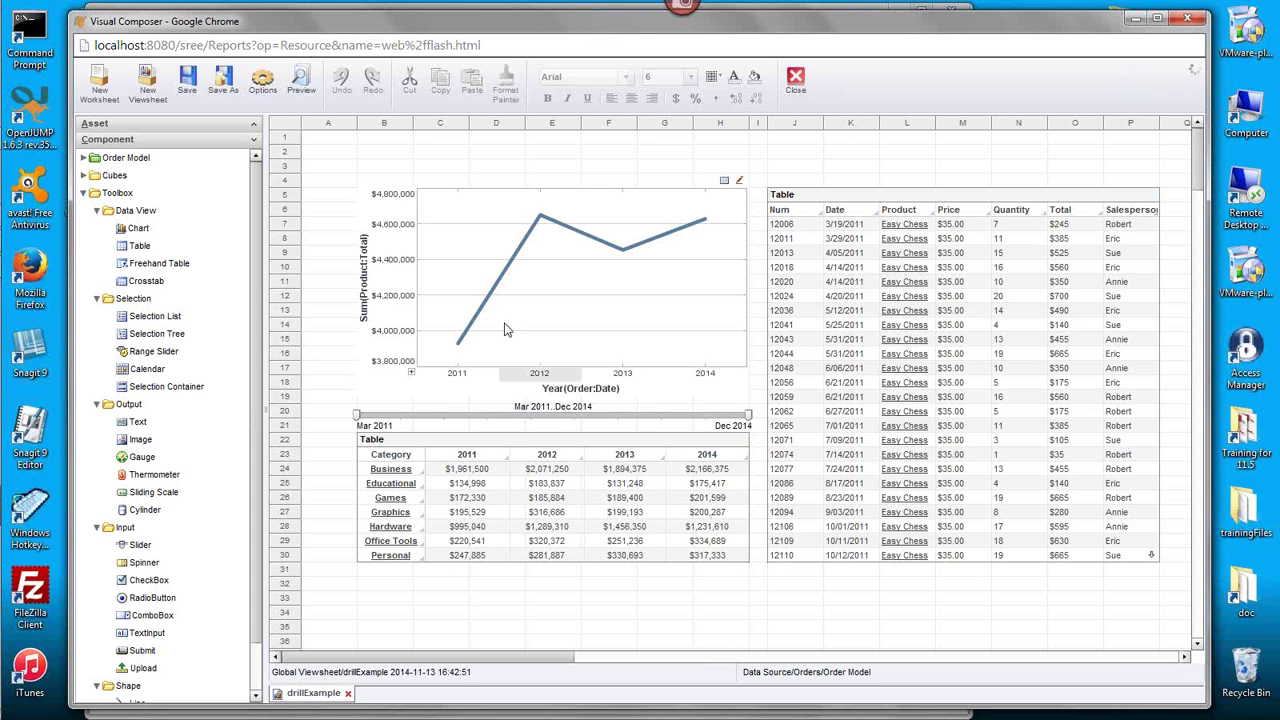
- Preview the viewsheet and drill the chart's date axis down to quarters and months, returning it to the yearly level
{"action": "left_click", "coordinate": [301, 88]}
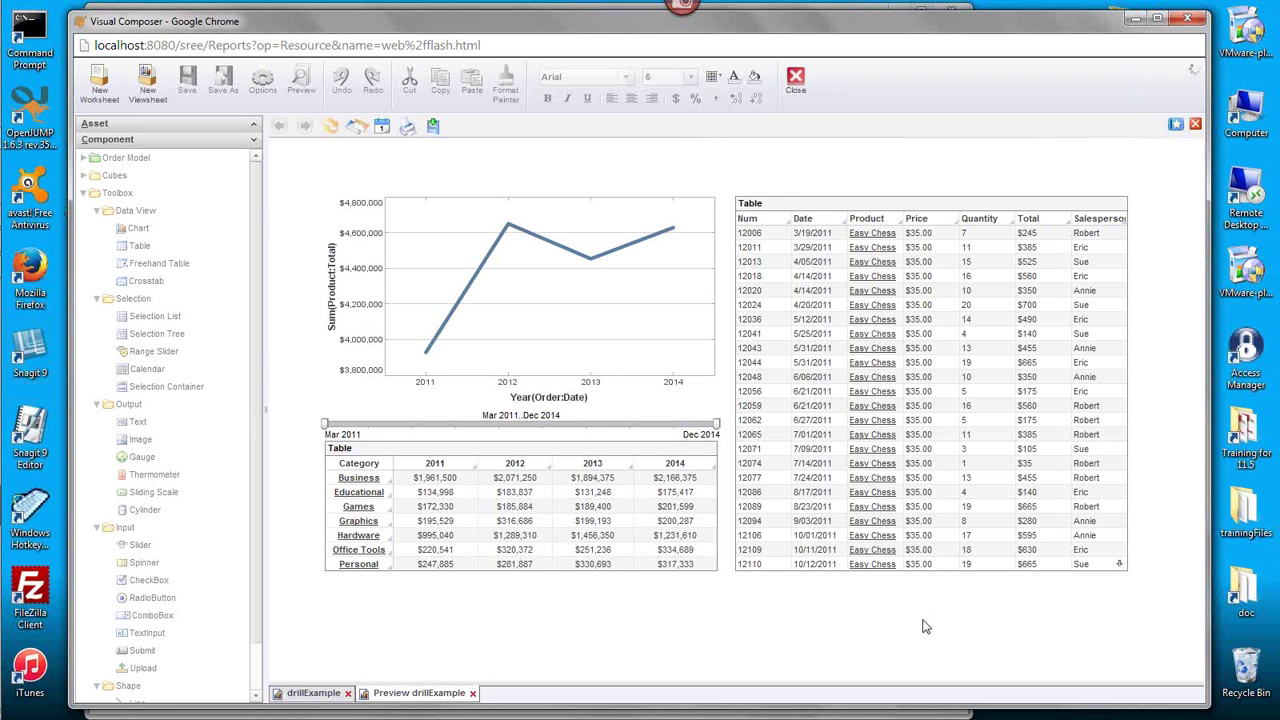
{"action": "mouse_move", "coordinate": [492, 478]}
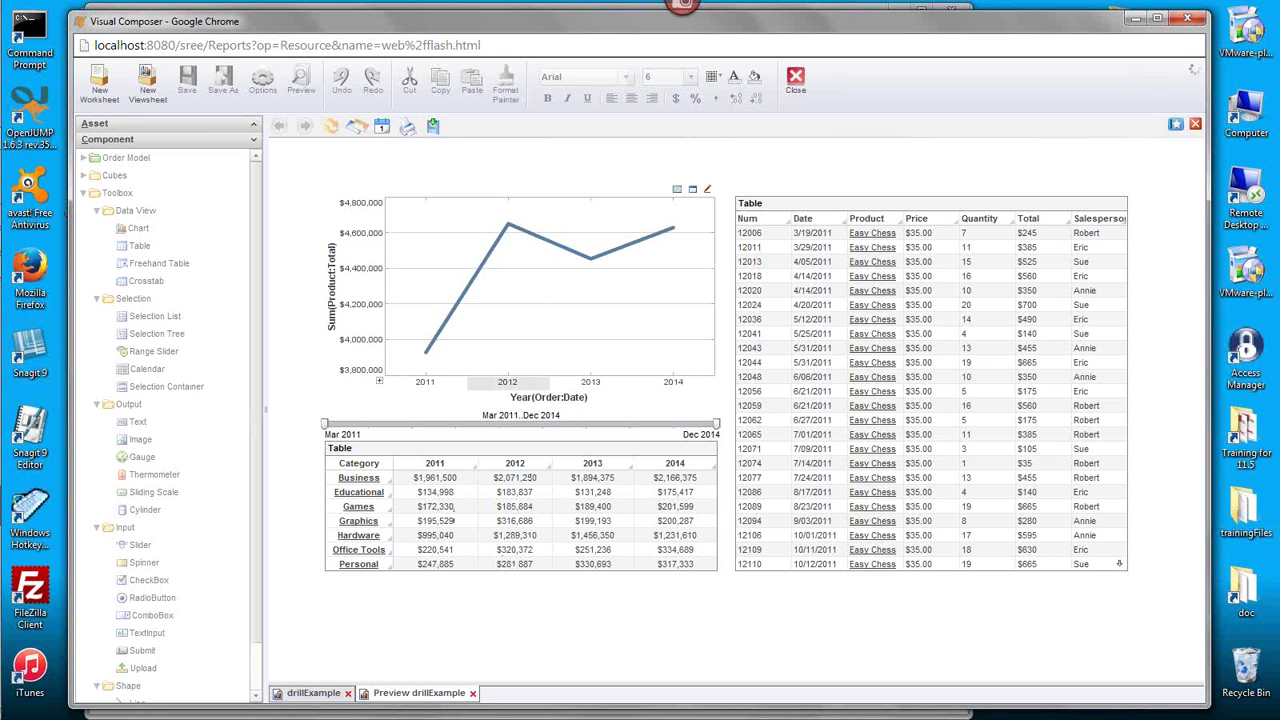
{"action": "mouse_move", "coordinate": [434, 388]}
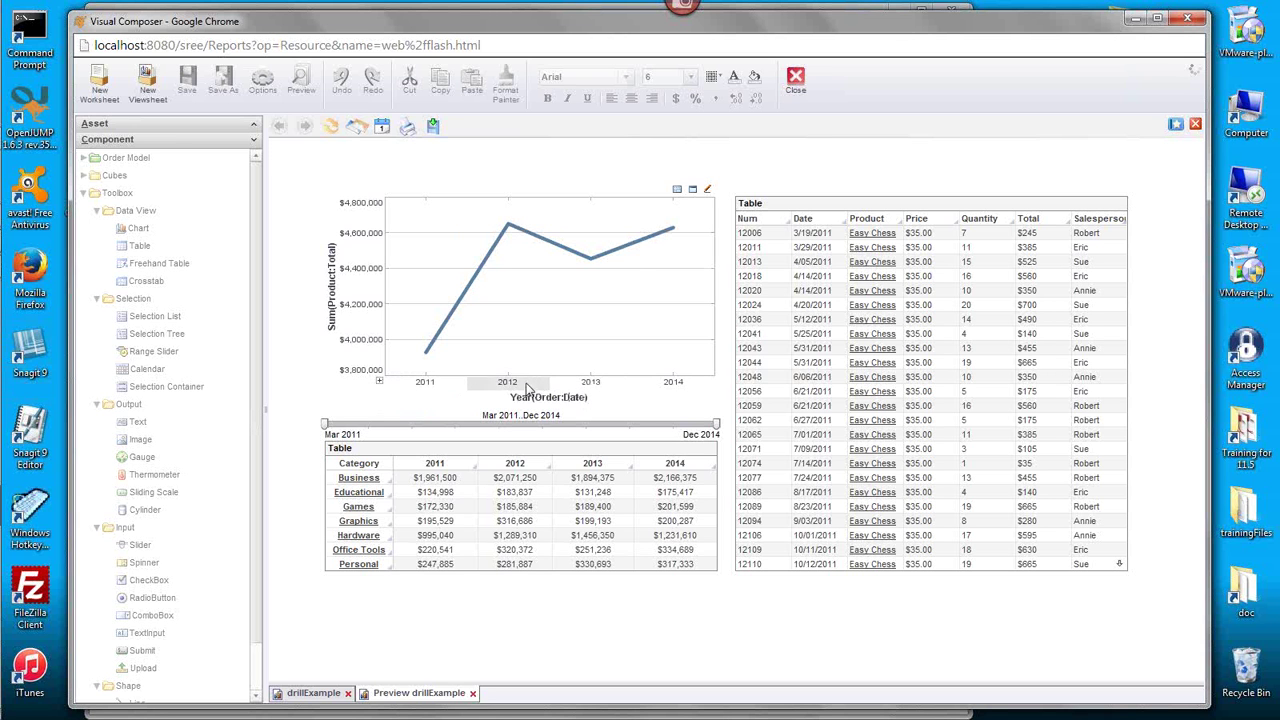
{"action": "left_click", "coordinate": [380, 386]}
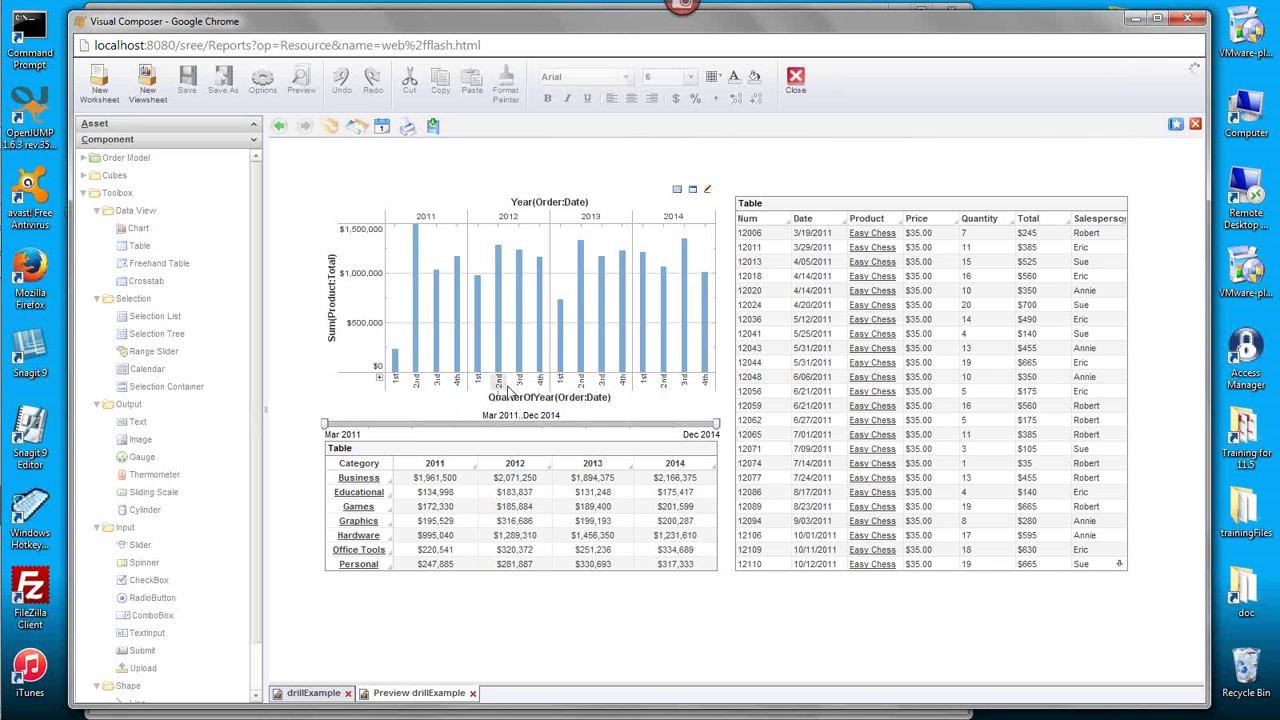
{"action": "left_click", "coordinate": [380, 381]}
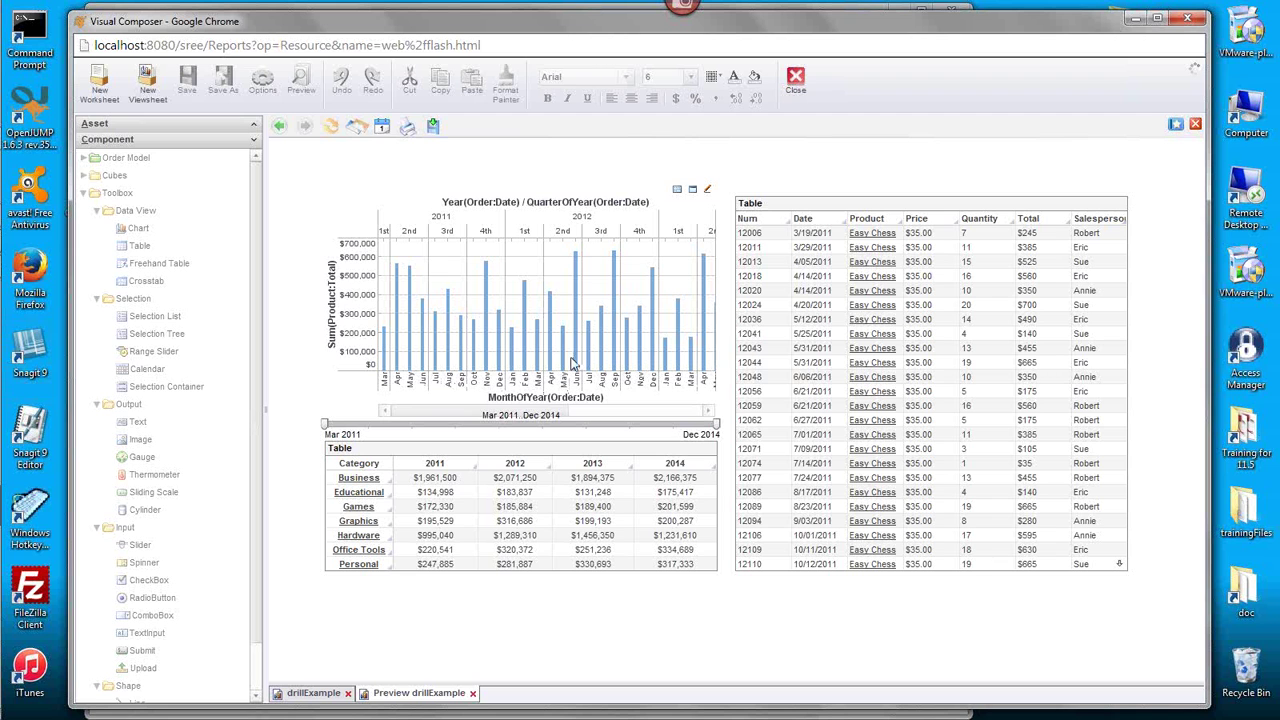
{"action": "mouse_move", "coordinate": [543, 355]}
{"action": "left_click", "coordinate": [372, 219]}
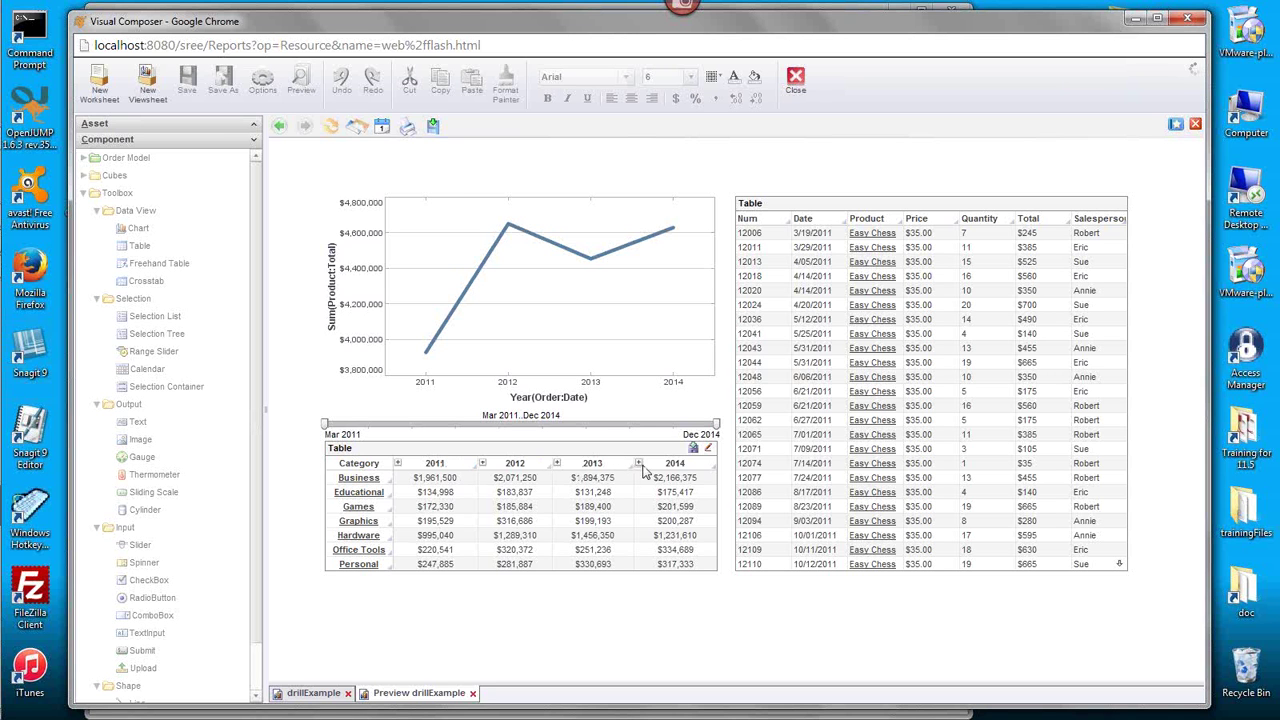
- Drill the crosstab's 2012 column down to quarters and its 2nd quarter down to months, and collapse 2012 again
{"action": "mouse_move", "coordinate": [453, 510]}
{"action": "left_click", "coordinate": [482, 464]}
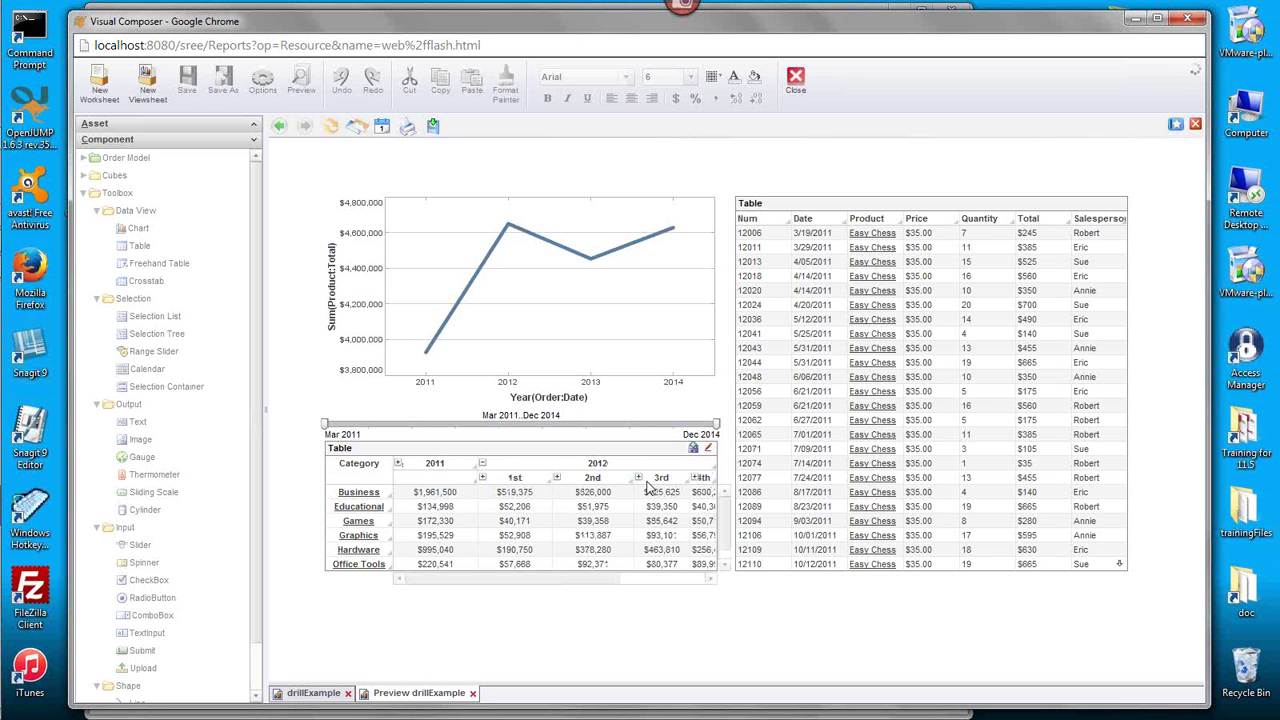
{"action": "left_click_drag", "start_coordinate": [504, 584], "coordinate": [532, 580]}
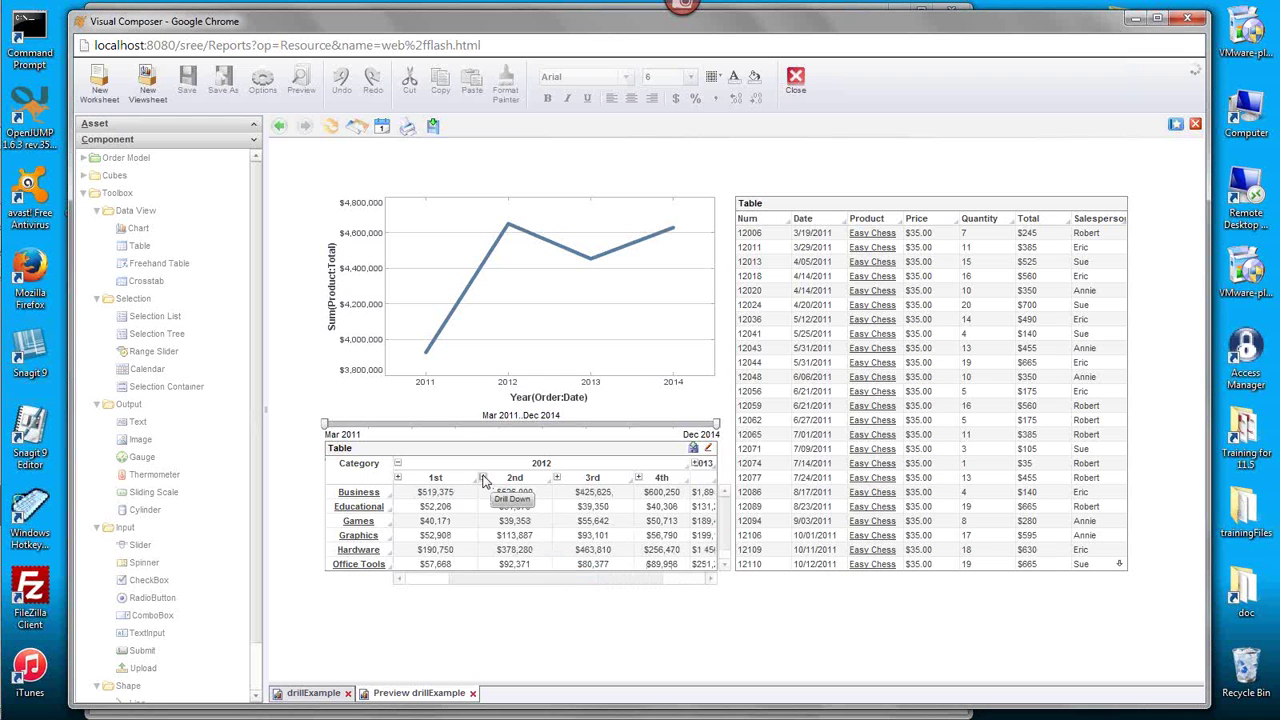
{"action": "left_click", "coordinate": [483, 479]}
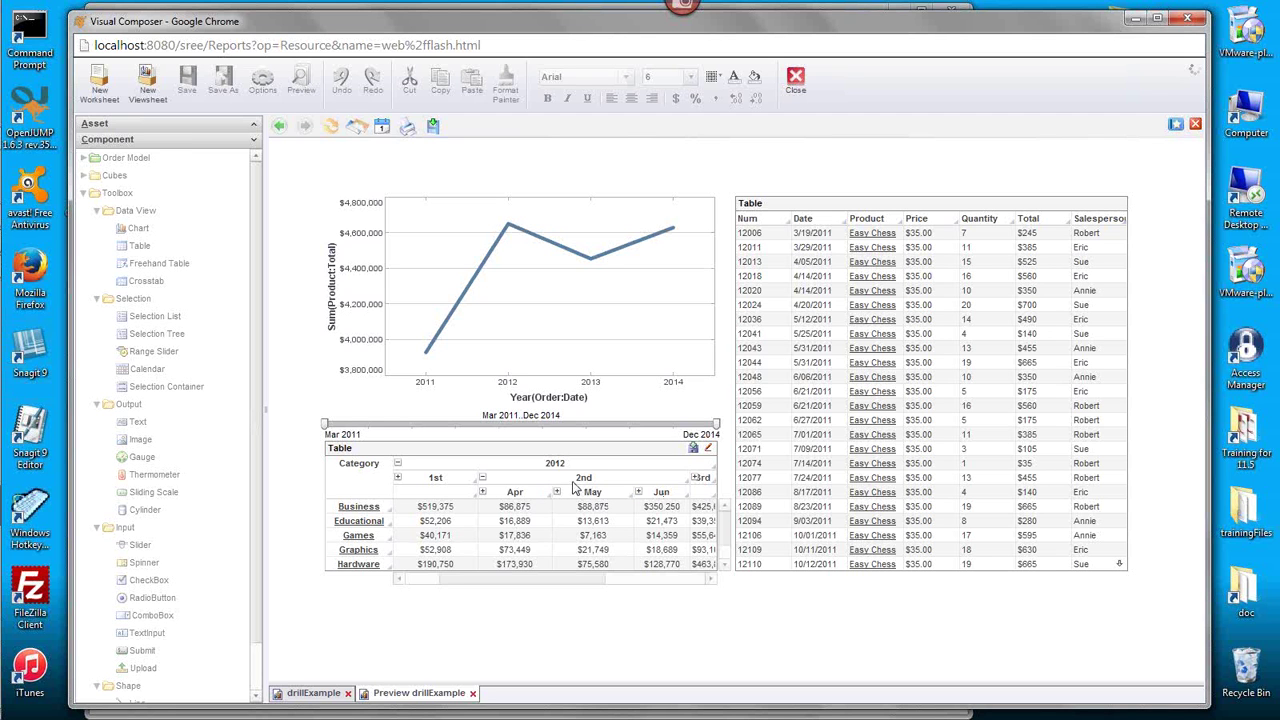
{"action": "mouse_move", "coordinate": [567, 549]}
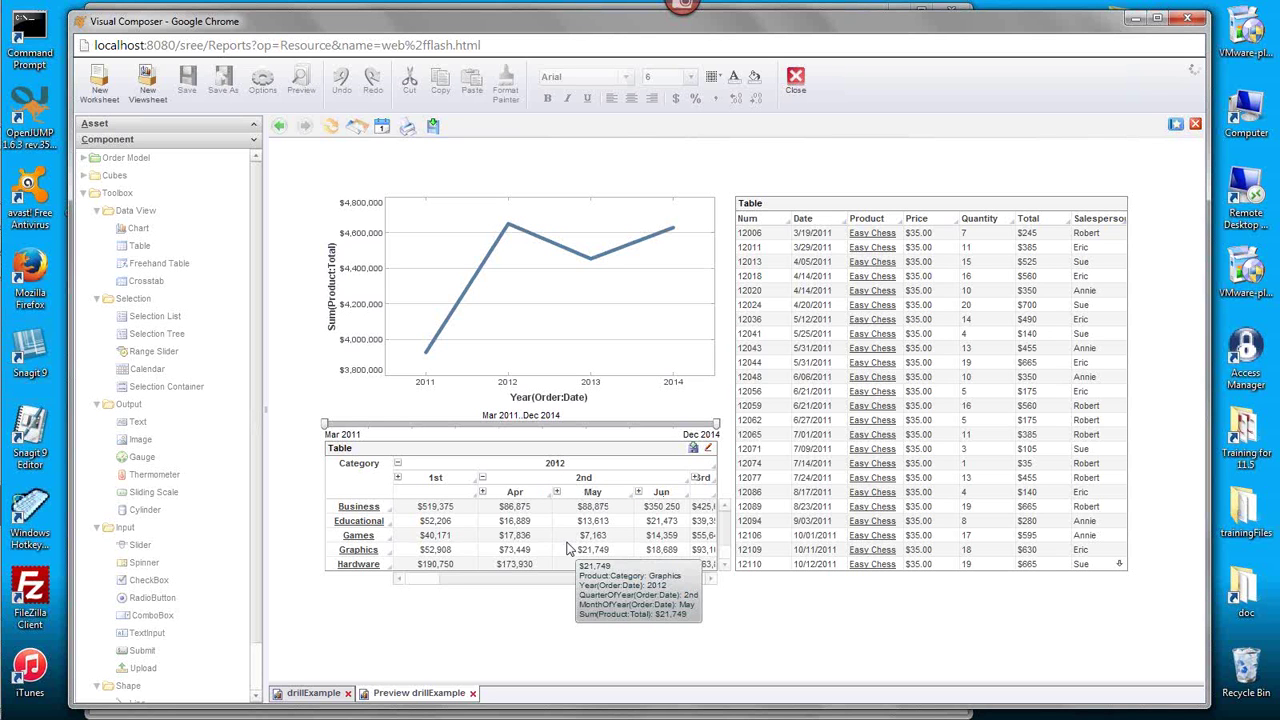
{"action": "mouse_move", "coordinate": [507, 539]}
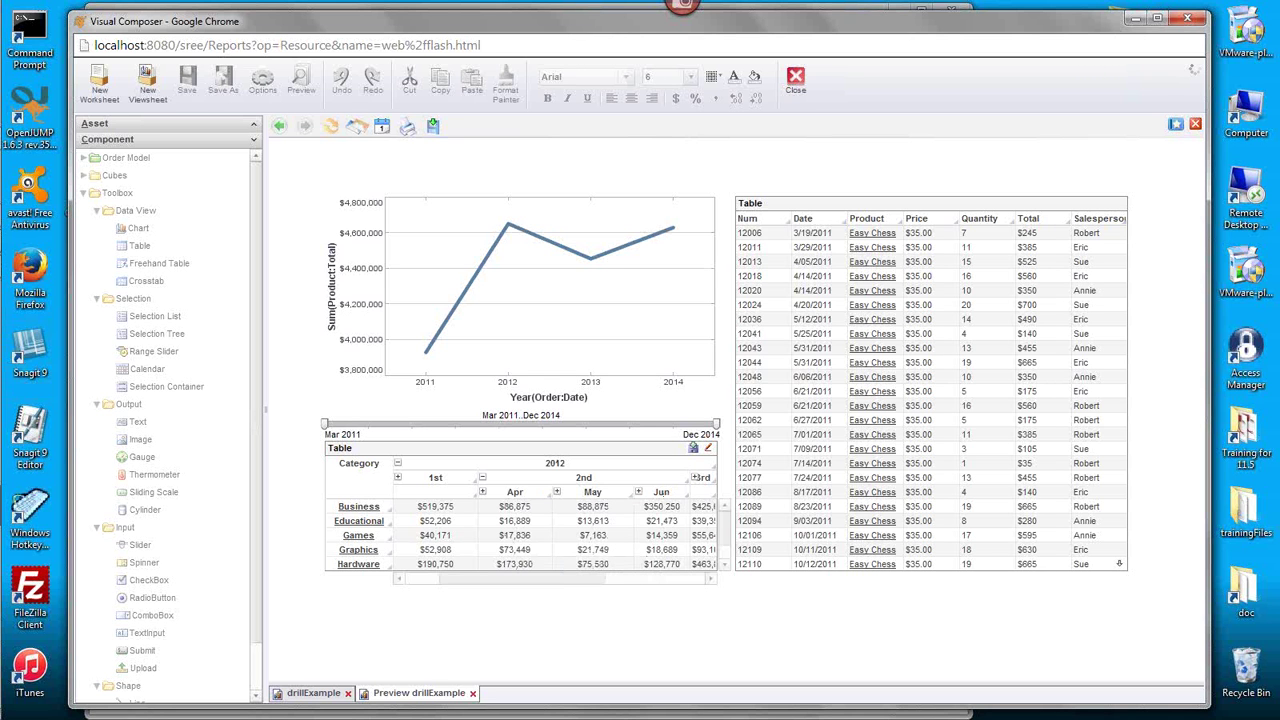
{"action": "mouse_move", "coordinate": [642, 541]}
{"action": "left_click", "coordinate": [401, 467]}
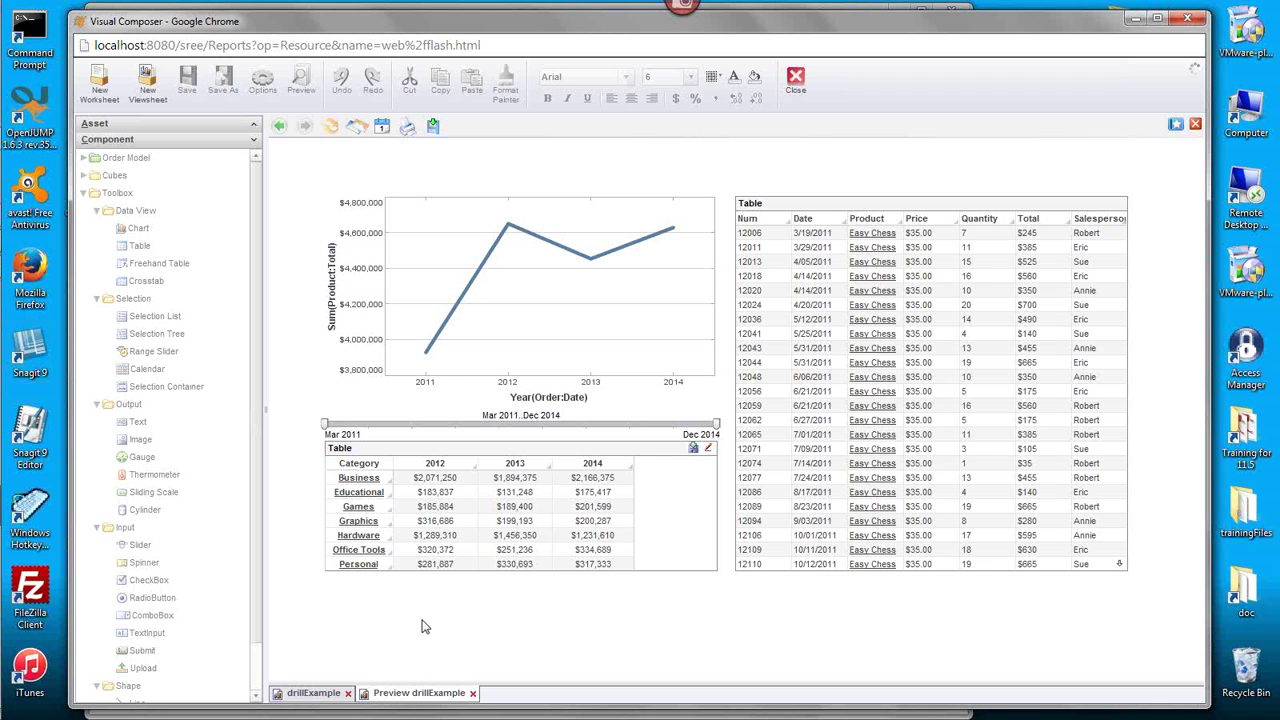
- Return to the drillExample design view and open the hierarchy properties of the crosstab below the chart
{"action": "left_click", "coordinate": [304, 696]}
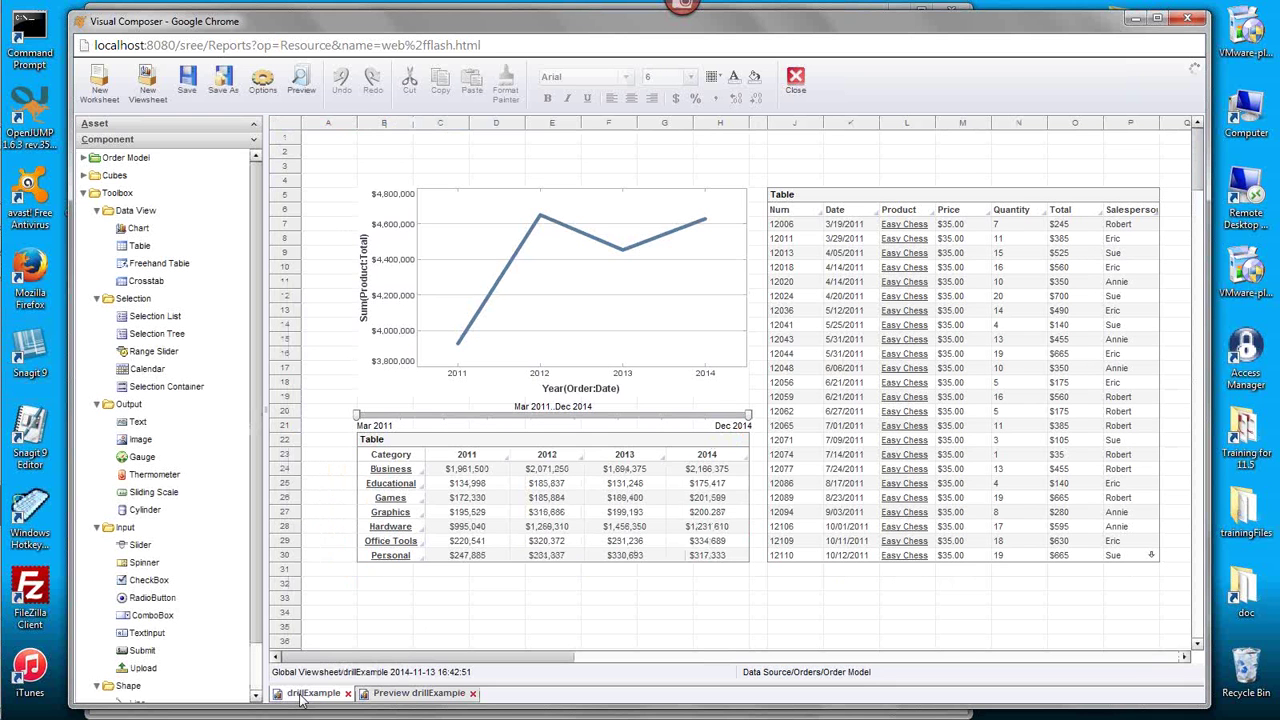
{"action": "left_click", "coordinate": [502, 447]}
{"action": "right_click", "coordinate": [502, 447]}
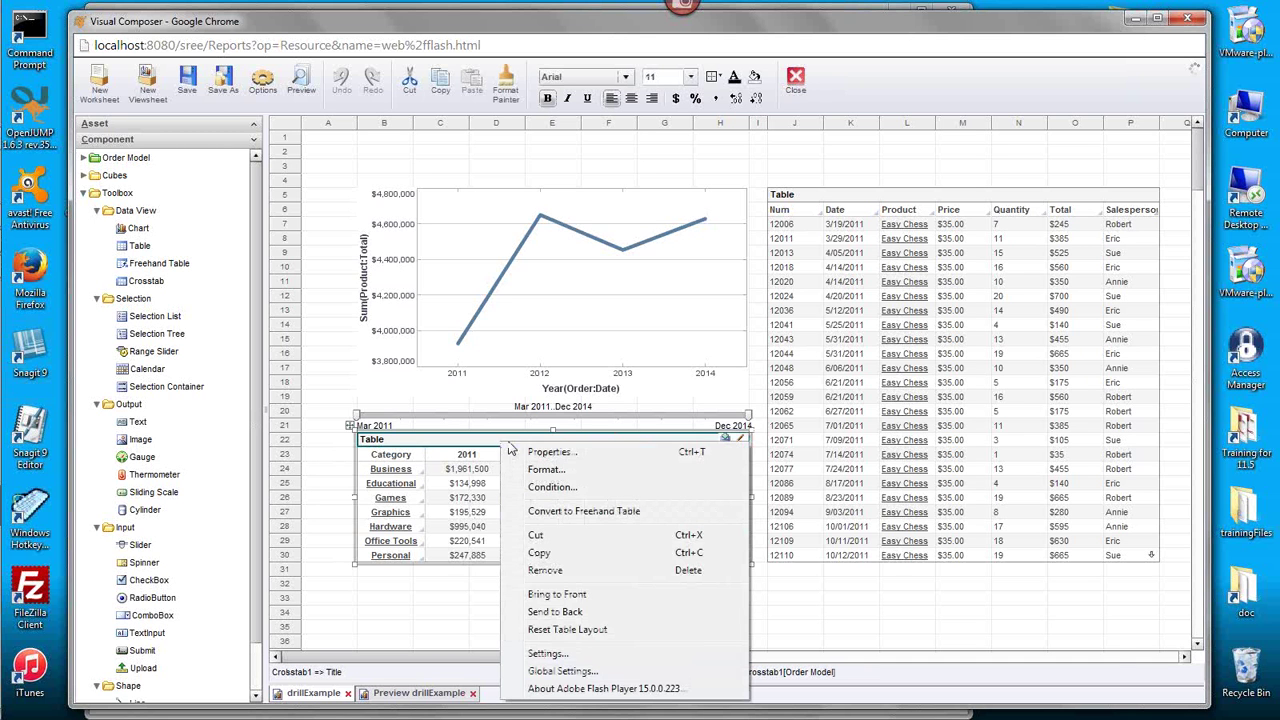
{"action": "left_click", "coordinate": [600, 452]}
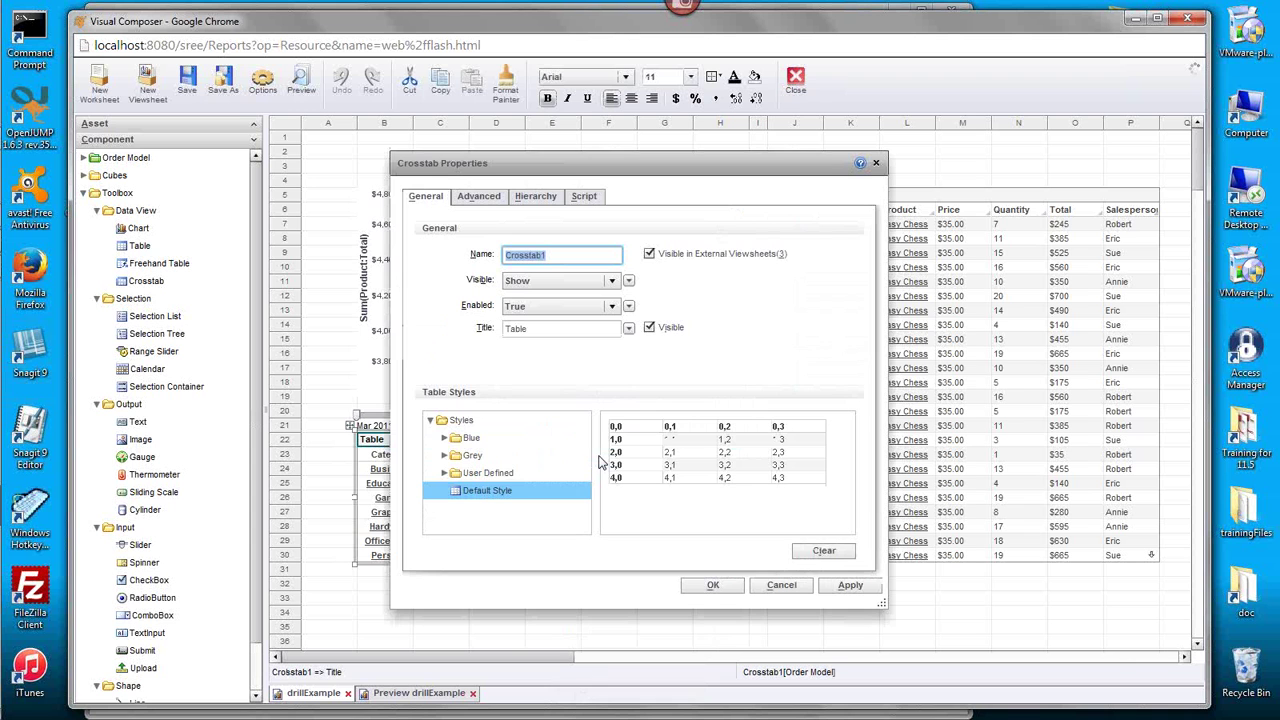
{"action": "left_click", "coordinate": [538, 200]}
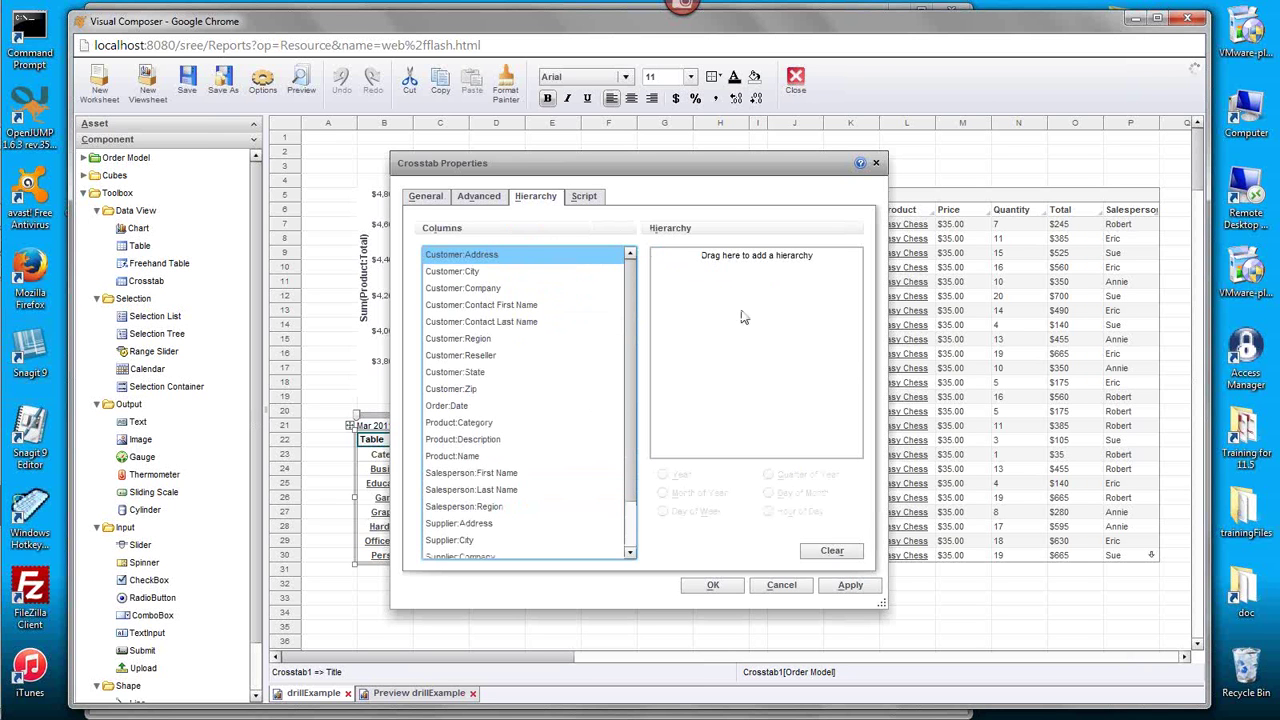
{"action": "left_click_drag", "start_coordinate": [615, 171], "coordinate": [865, 184]}
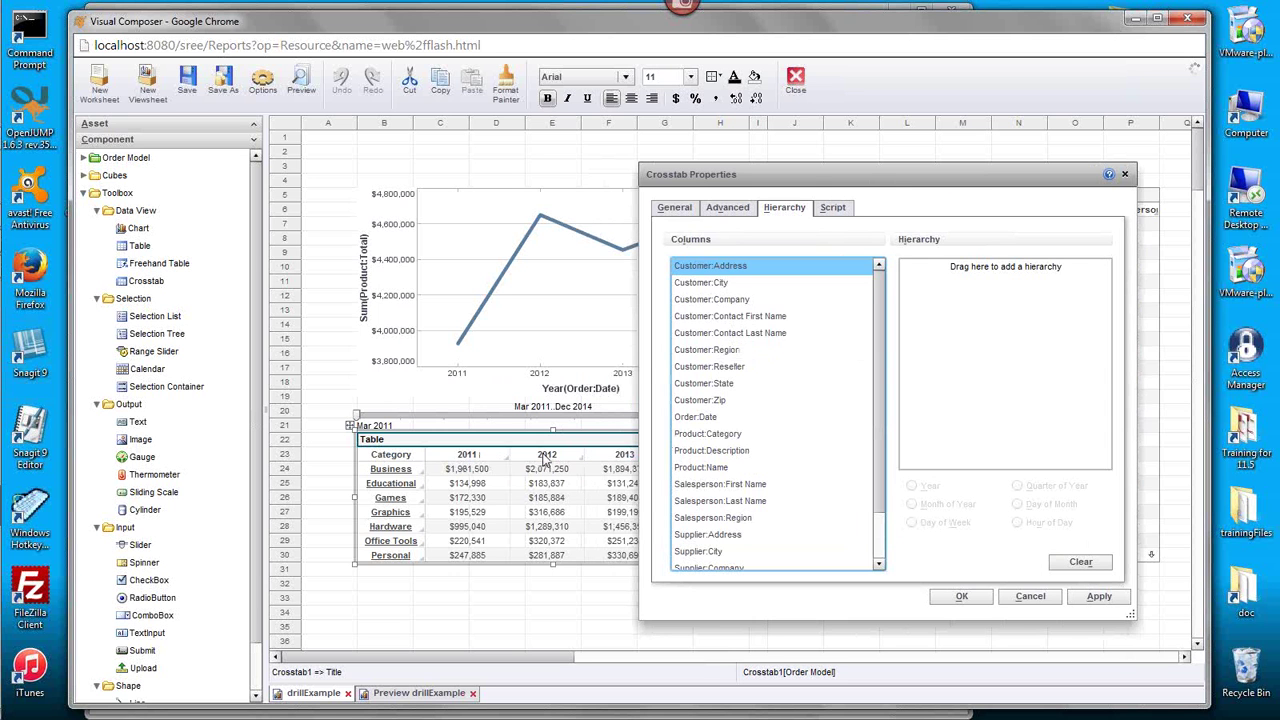
{"action": "left_click_drag", "start_coordinate": [816, 178], "coordinate": [603, 158]}
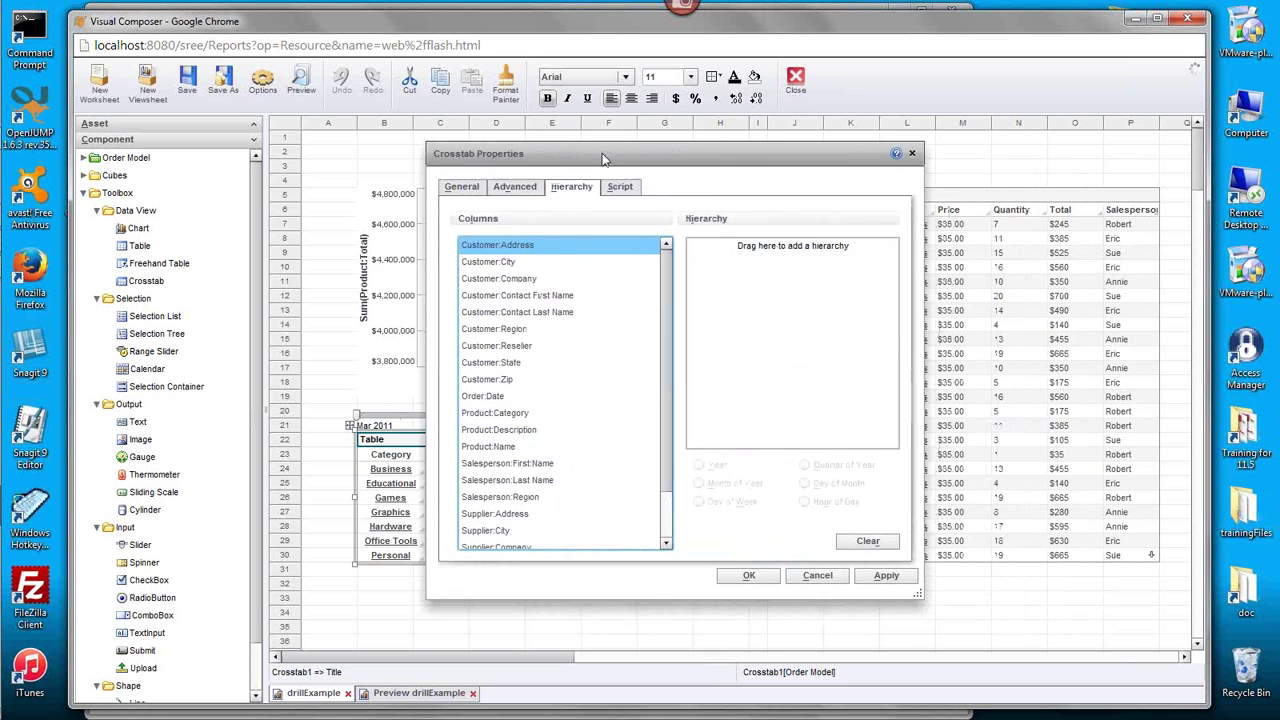
- Try an Order:Date hierarchy with Year and Quarter of Year levels for the crosstab, and clear it
{"action": "left_click", "coordinate": [500, 398]}
{"action": "left_click_drag", "start_coordinate": [490, 397], "coordinate": [780, 280]}
{"action": "left_click_drag", "start_coordinate": [506, 402], "coordinate": [746, 272]}
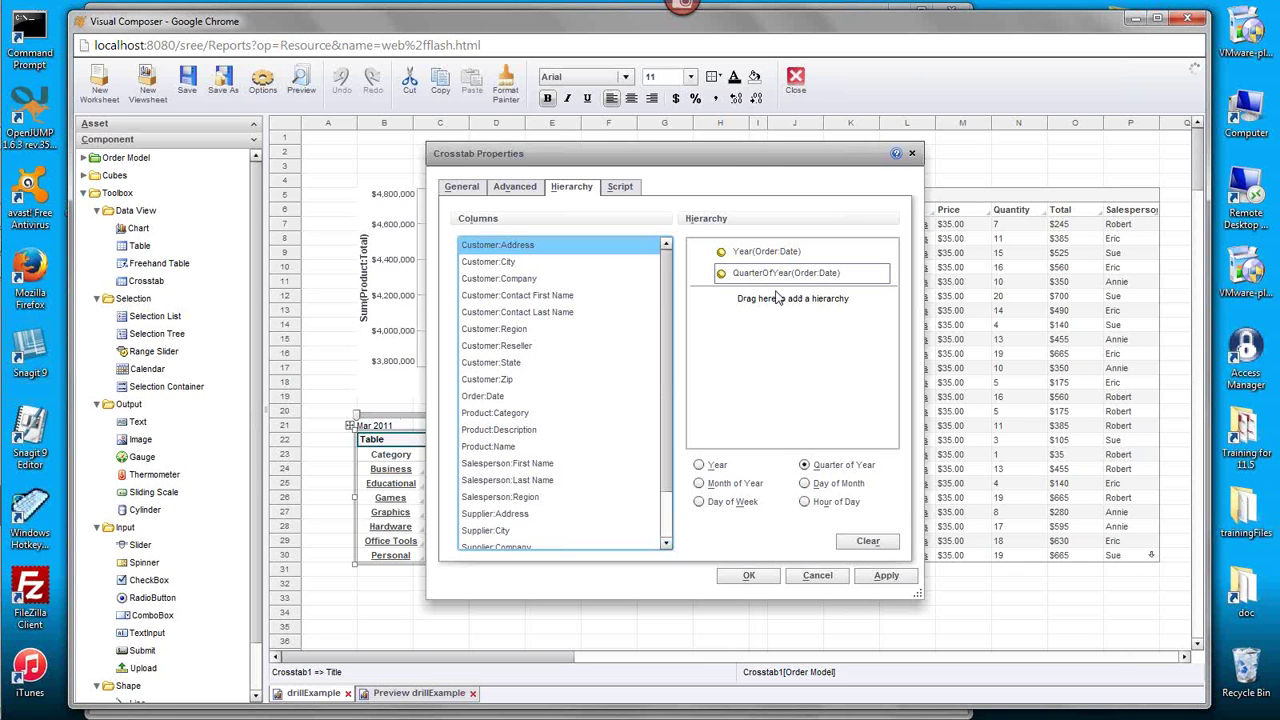
{"action": "left_click_drag", "start_coordinate": [712, 155], "coordinate": [966, 149]}
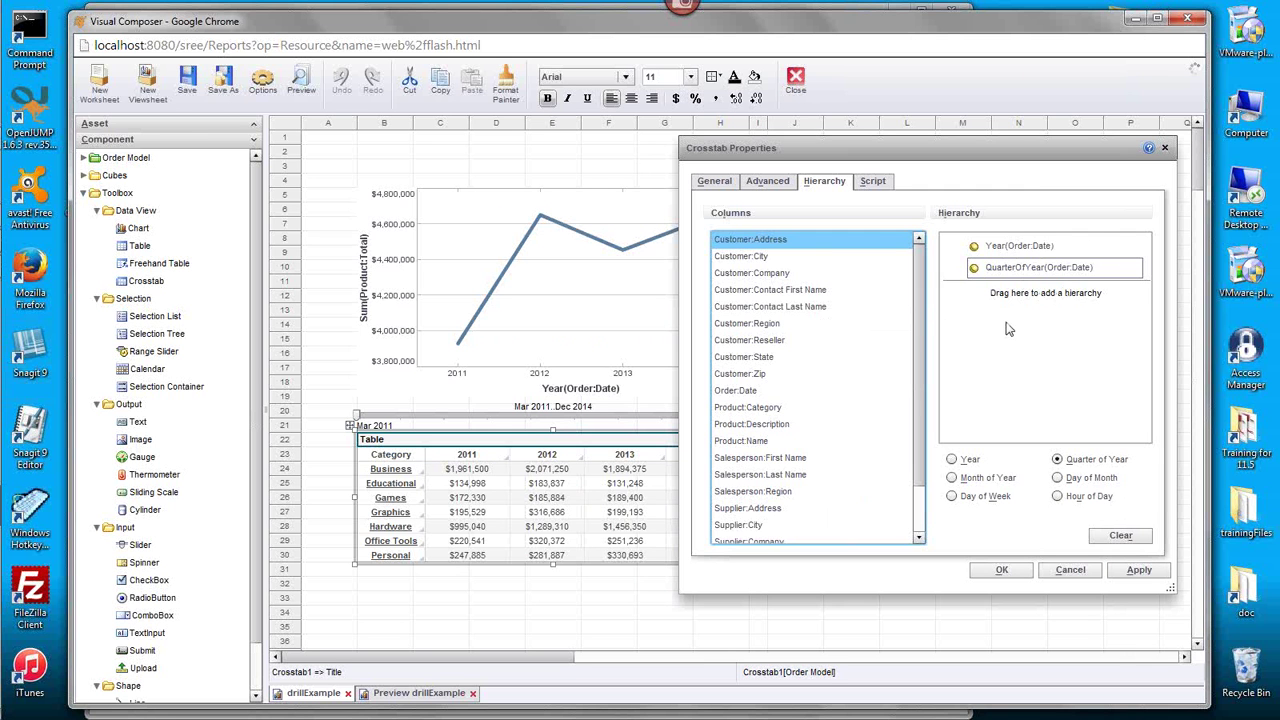
{"action": "left_click", "coordinate": [1120, 535]}
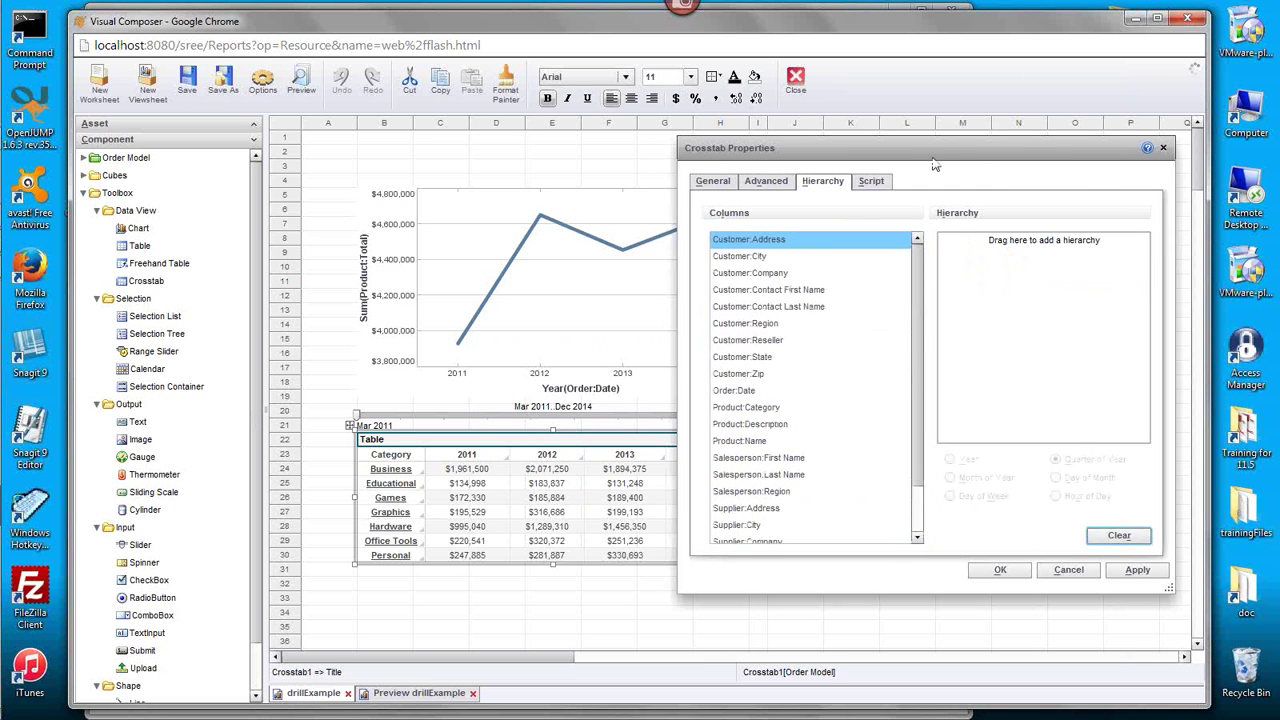
- Build a crosstab hierarchy with Product:Category above Product:Name and accept the properties
{"action": "left_click_drag", "start_coordinate": [935, 165], "coordinate": [783, 178]}
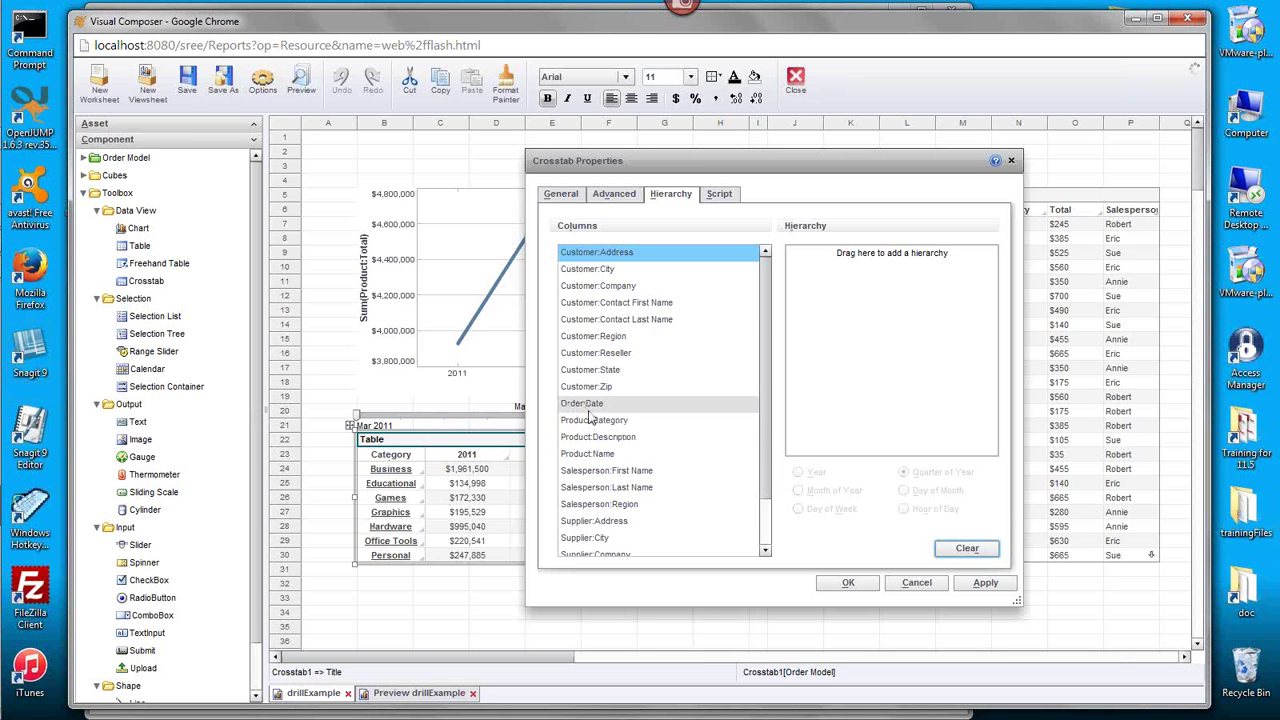
{"action": "left_click_drag", "start_coordinate": [617, 424], "coordinate": [895, 283]}
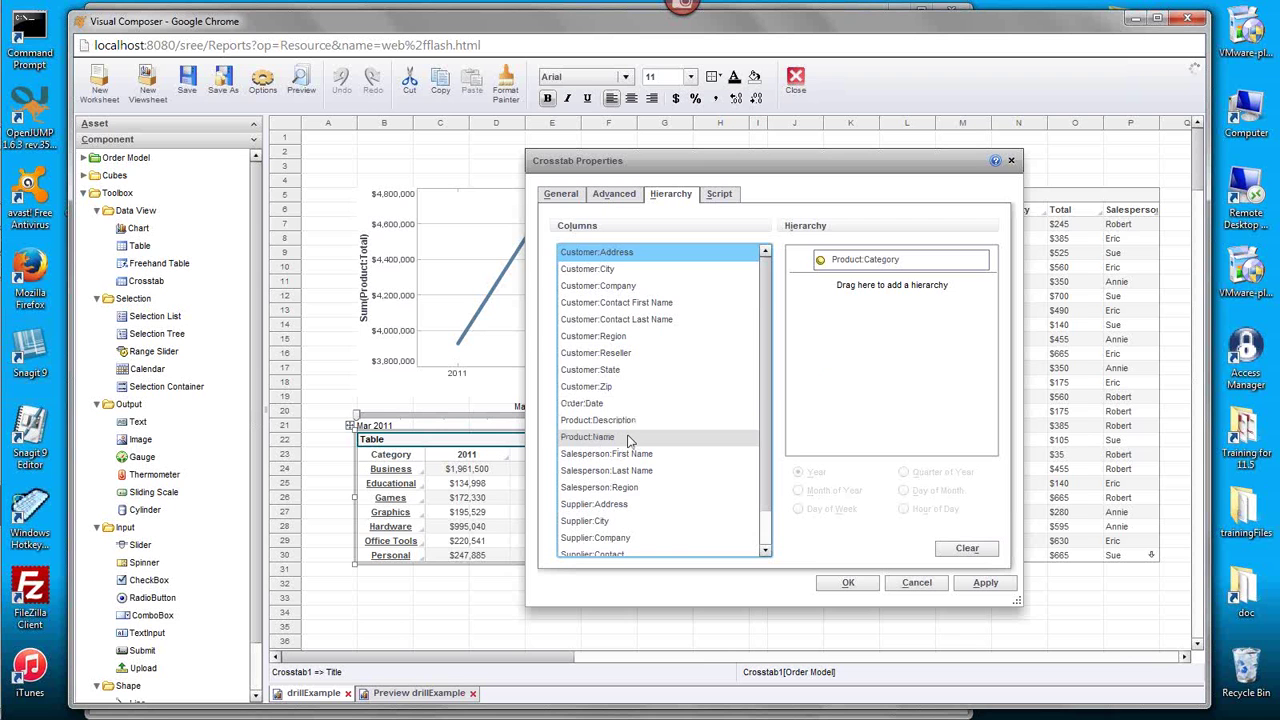
{"action": "left_click_drag", "start_coordinate": [630, 441], "coordinate": [852, 272]}
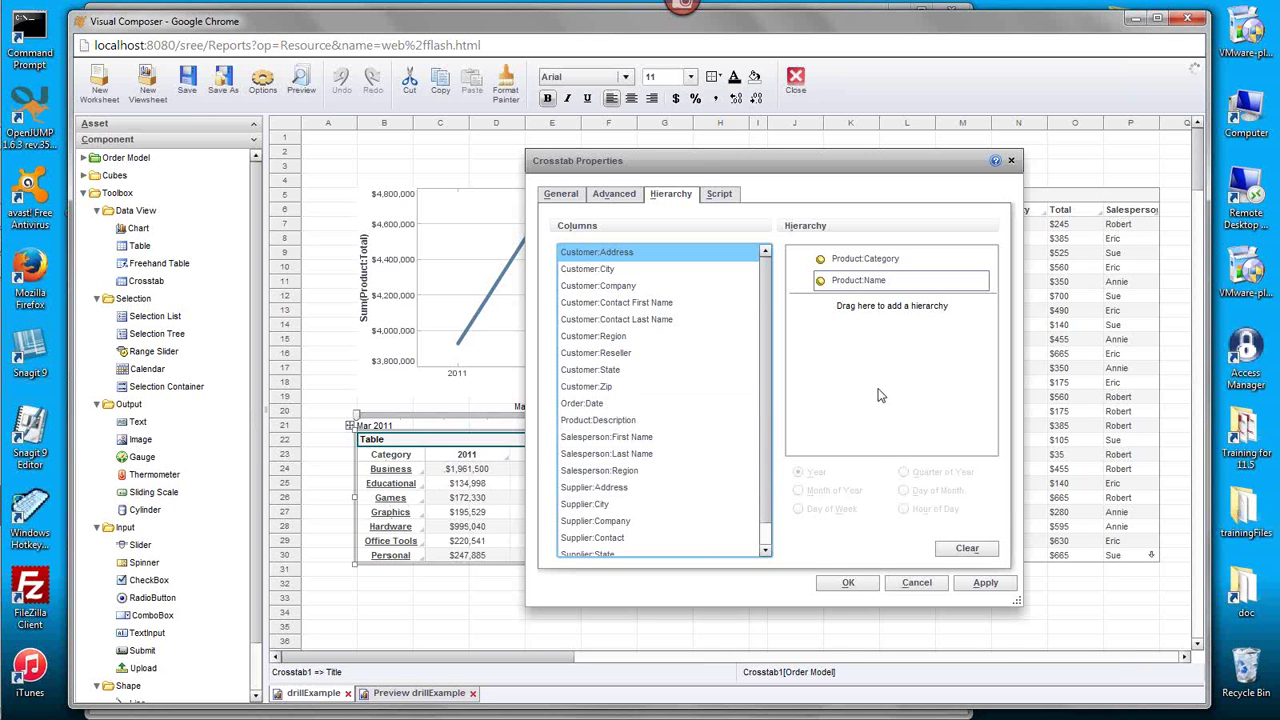
{"action": "left_click", "coordinate": [846, 582]}
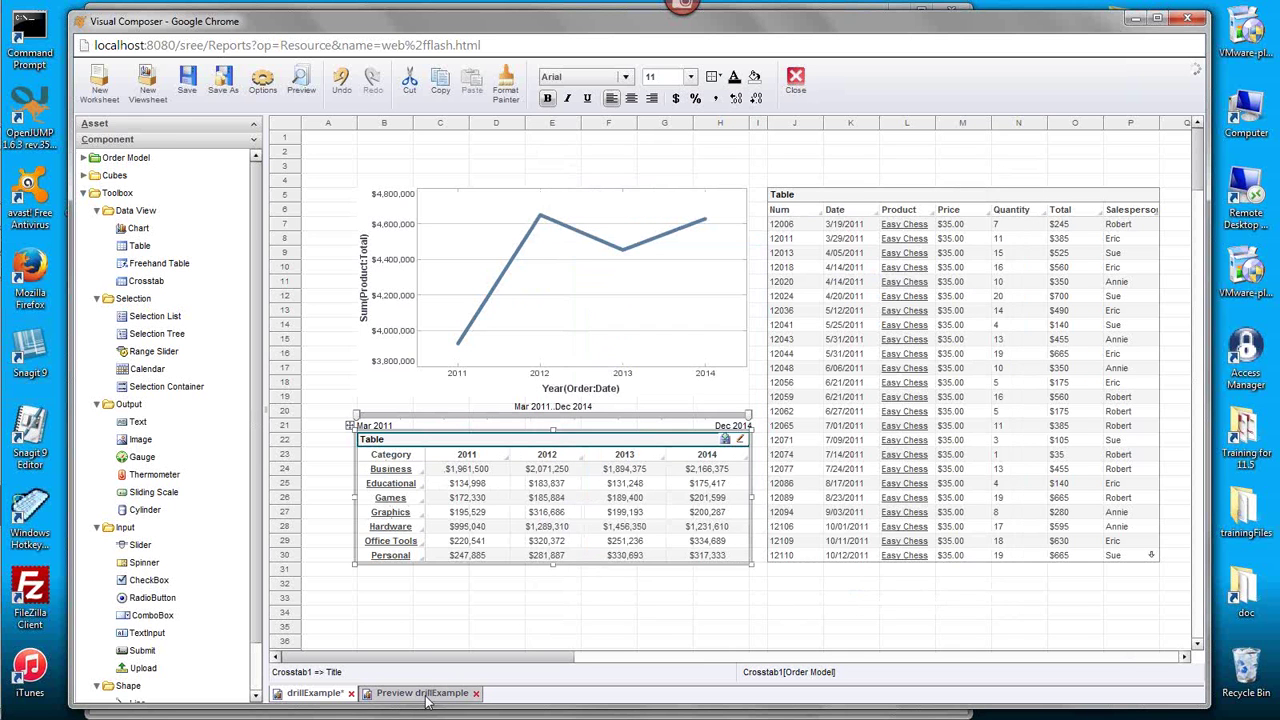
- In the viewsheet preview, drill the crosstab's Games category down to product names and collapse it again
{"action": "left_click", "coordinate": [422, 693]}
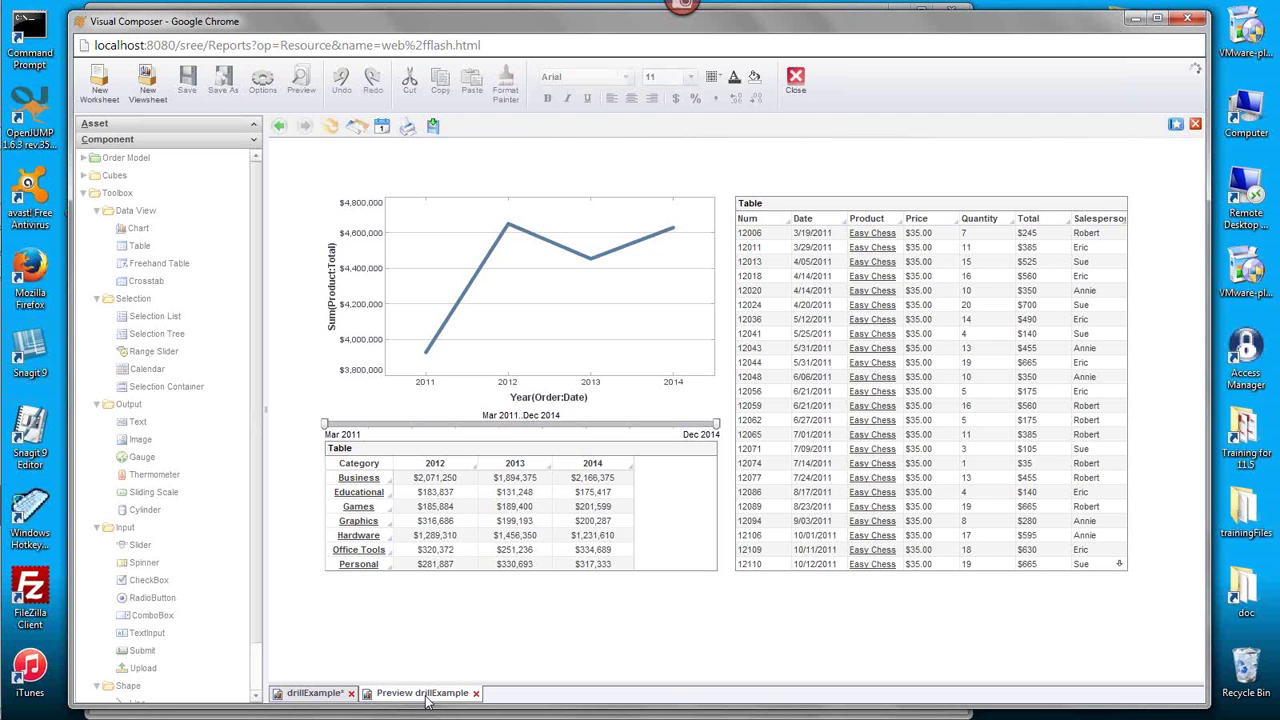
{"action": "mouse_move", "coordinate": [378, 502]}
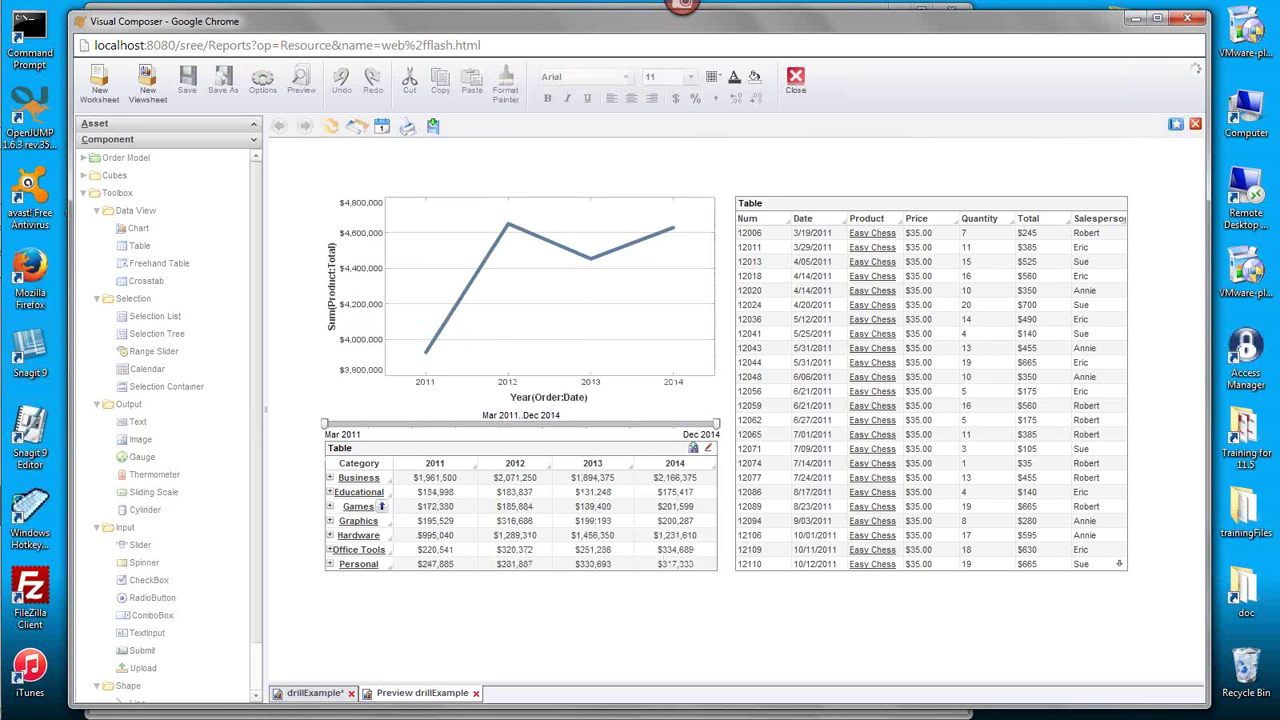
{"action": "left_click", "coordinate": [331, 508]}
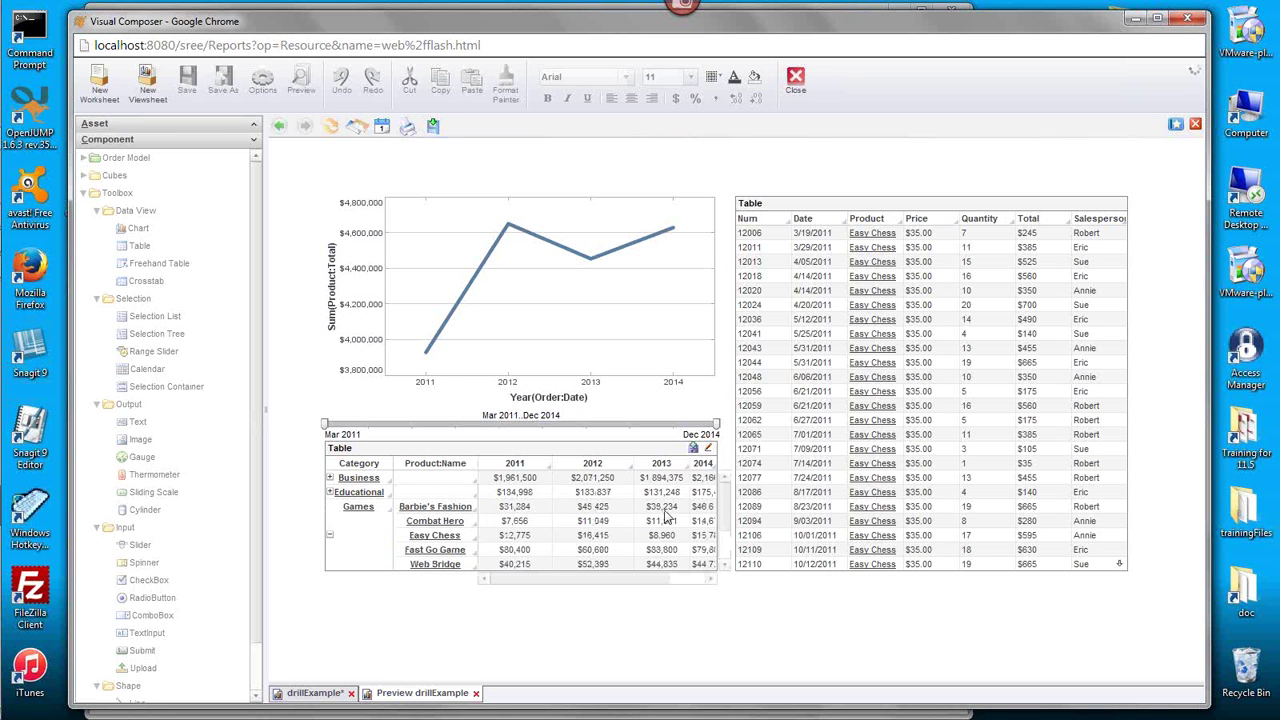
{"action": "scroll", "coordinate": [723, 505], "scroll_direction": "down", "scroll_amount": 2}
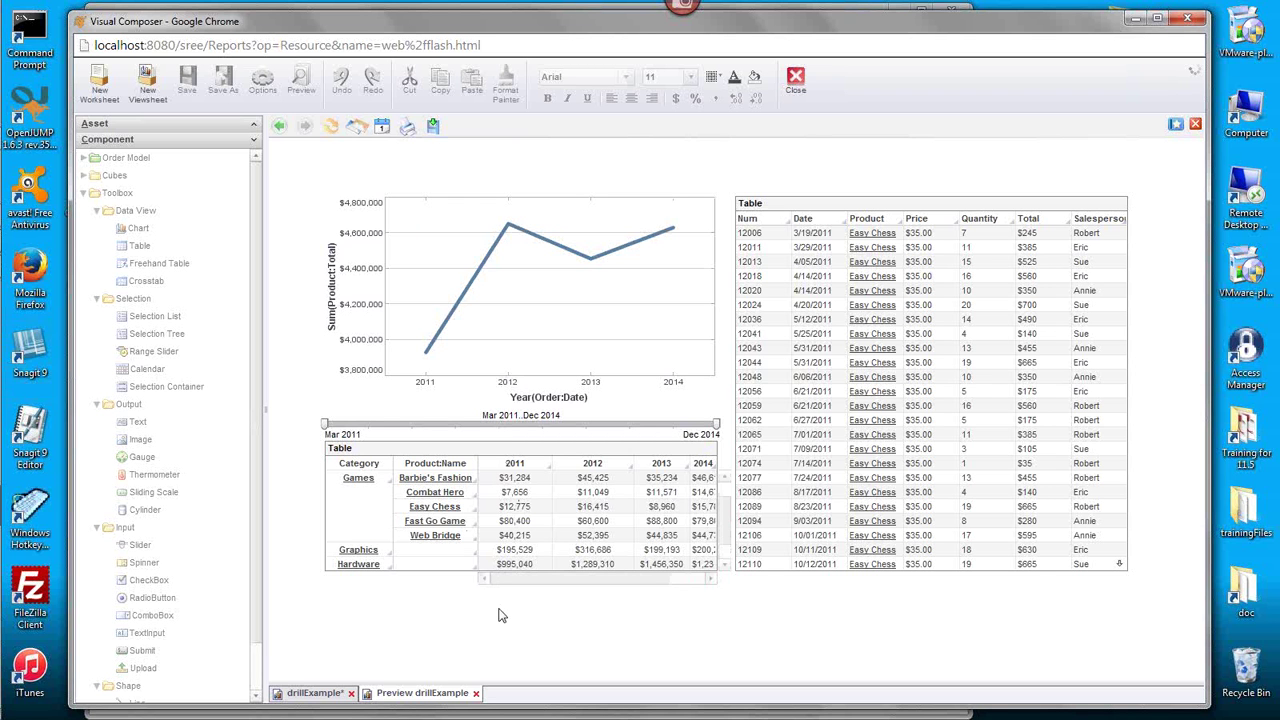
{"action": "left_click", "coordinate": [333, 508]}
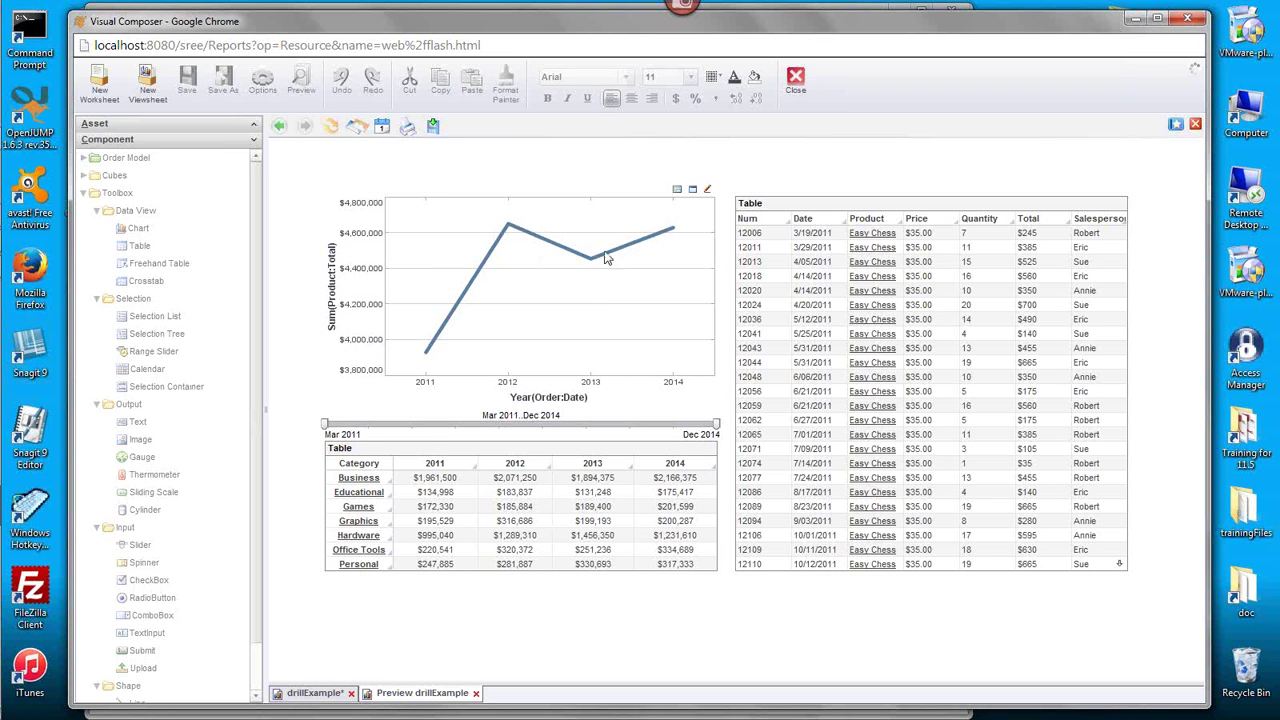
- Select the 2013 data point on the previewed line chart and show its underlying detail records
{"action": "left_click_drag", "start_coordinate": [576, 240], "coordinate": [608, 282]}
{"action": "mouse_move", "coordinate": [592, 264]}
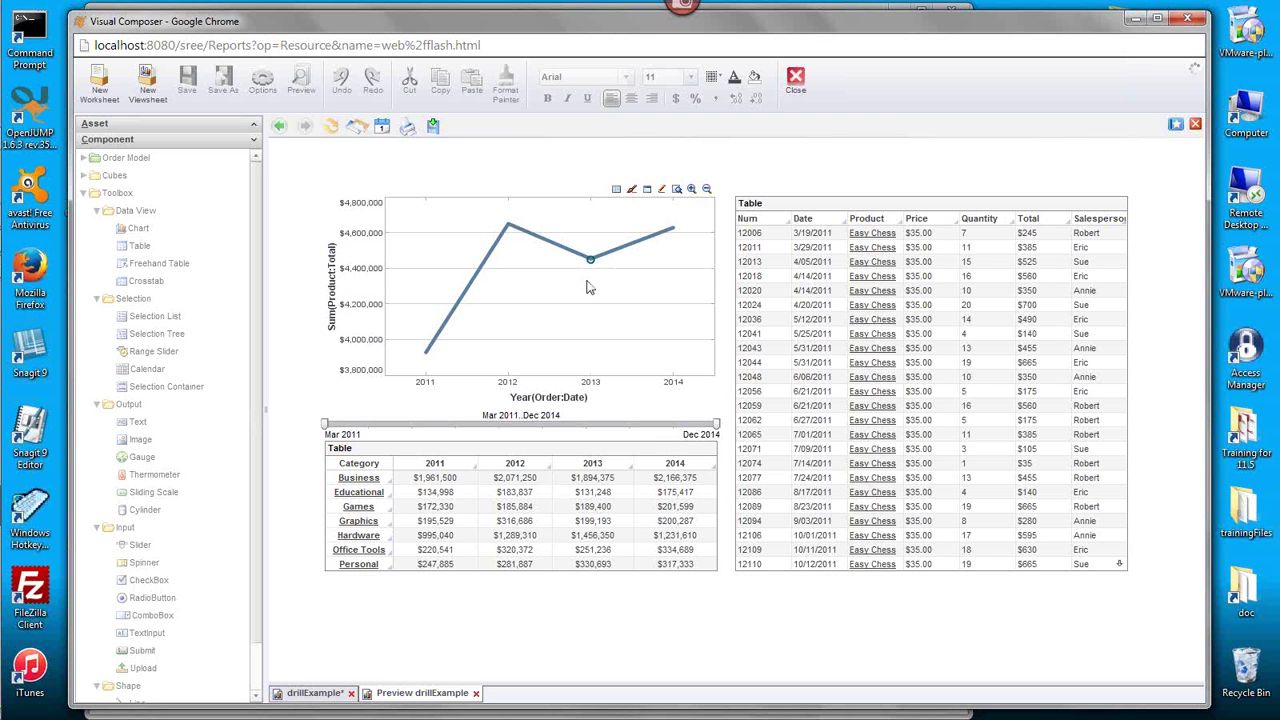
{"action": "left_click", "coordinate": [677, 190]}
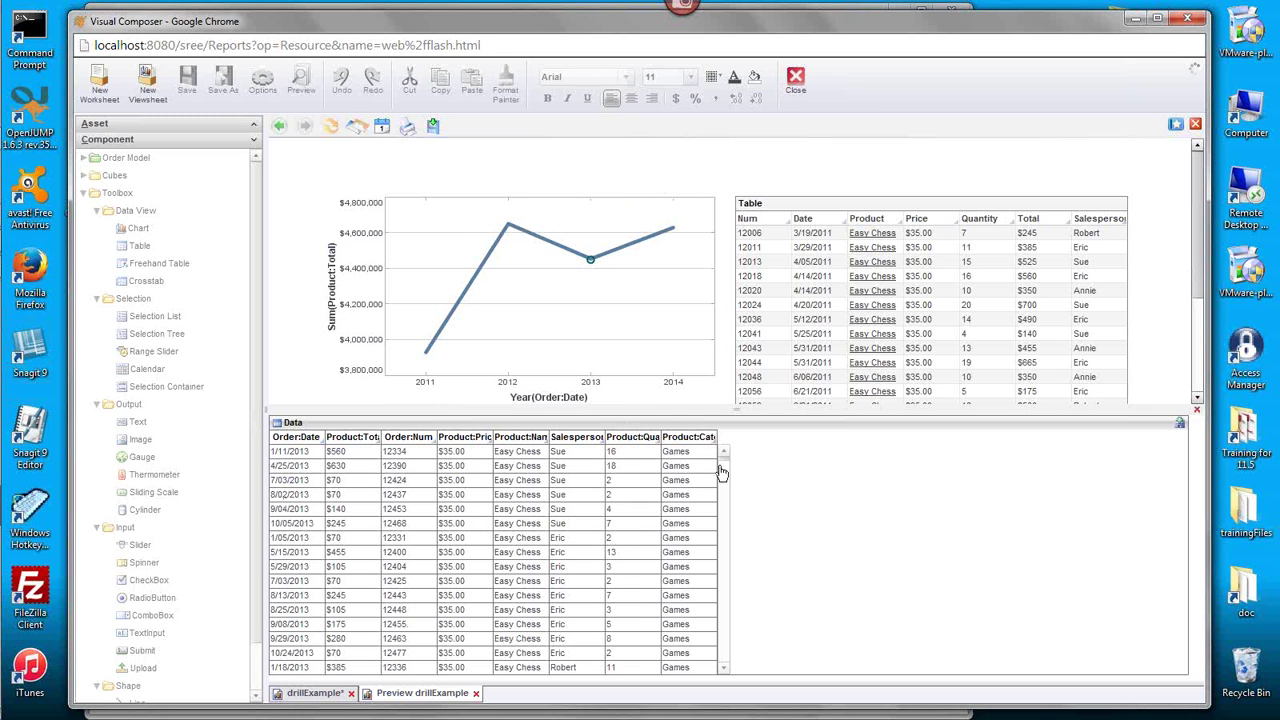
- Browse the 2013 detail records, extend the chart selection to include the 2012 point, and close the detail data
{"action": "left_click_drag", "start_coordinate": [731, 469], "coordinate": [723, 514]}
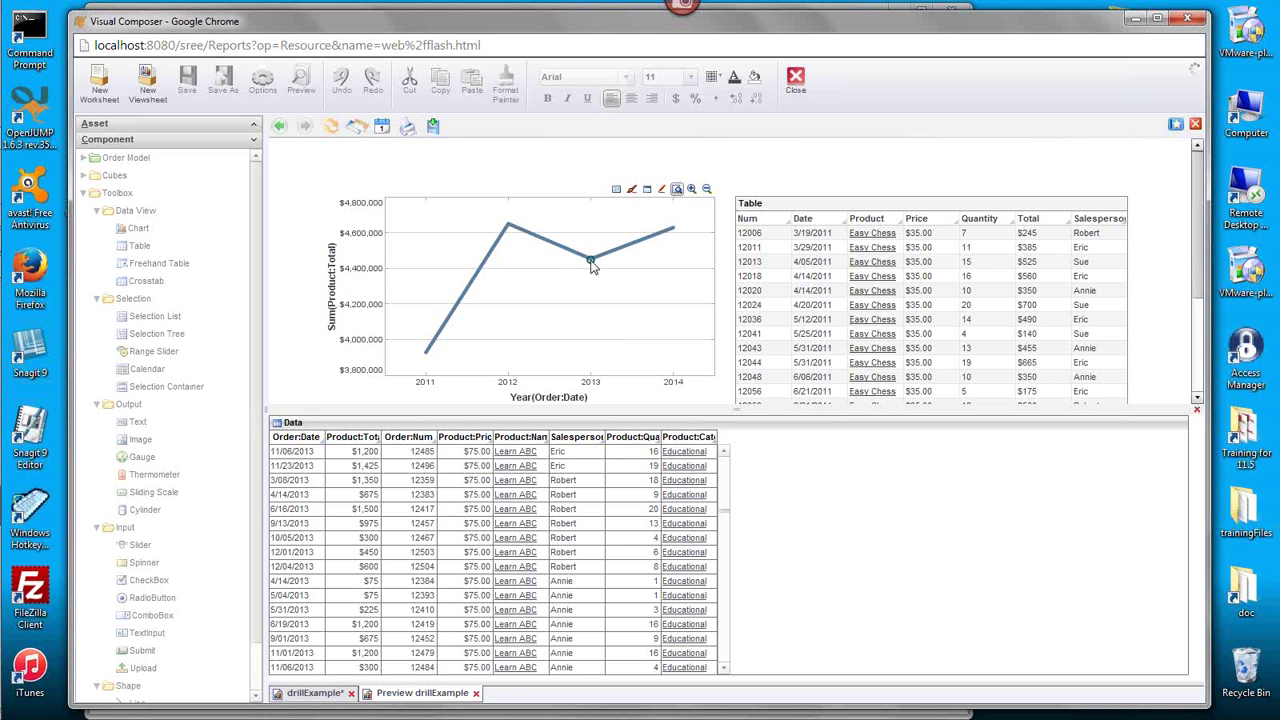
{"action": "mouse_move", "coordinate": [491, 209]}
{"action": "left_mouse_down"}
{"action": "mouse_move", "coordinate": [550, 268]}
{"action": "mouse_move", "coordinate": [607, 290]}
{"action": "left_mouse_up"}
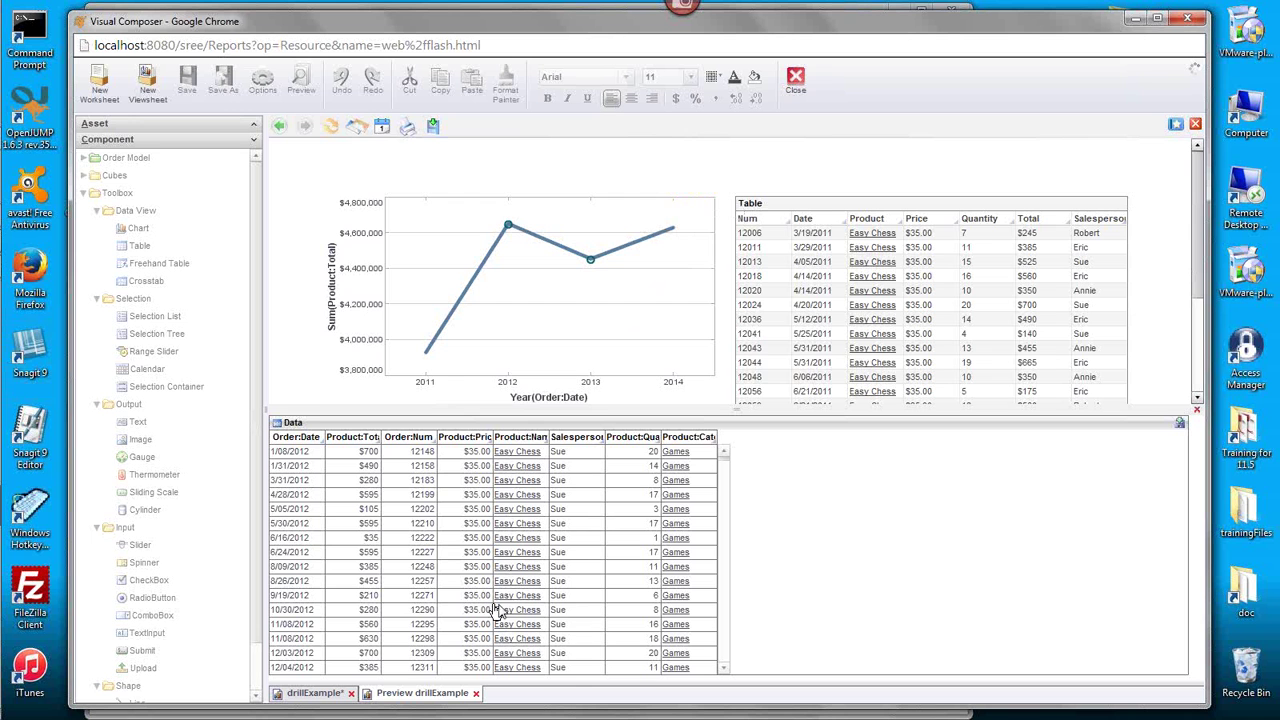
{"action": "left_click", "coordinate": [1198, 411]}
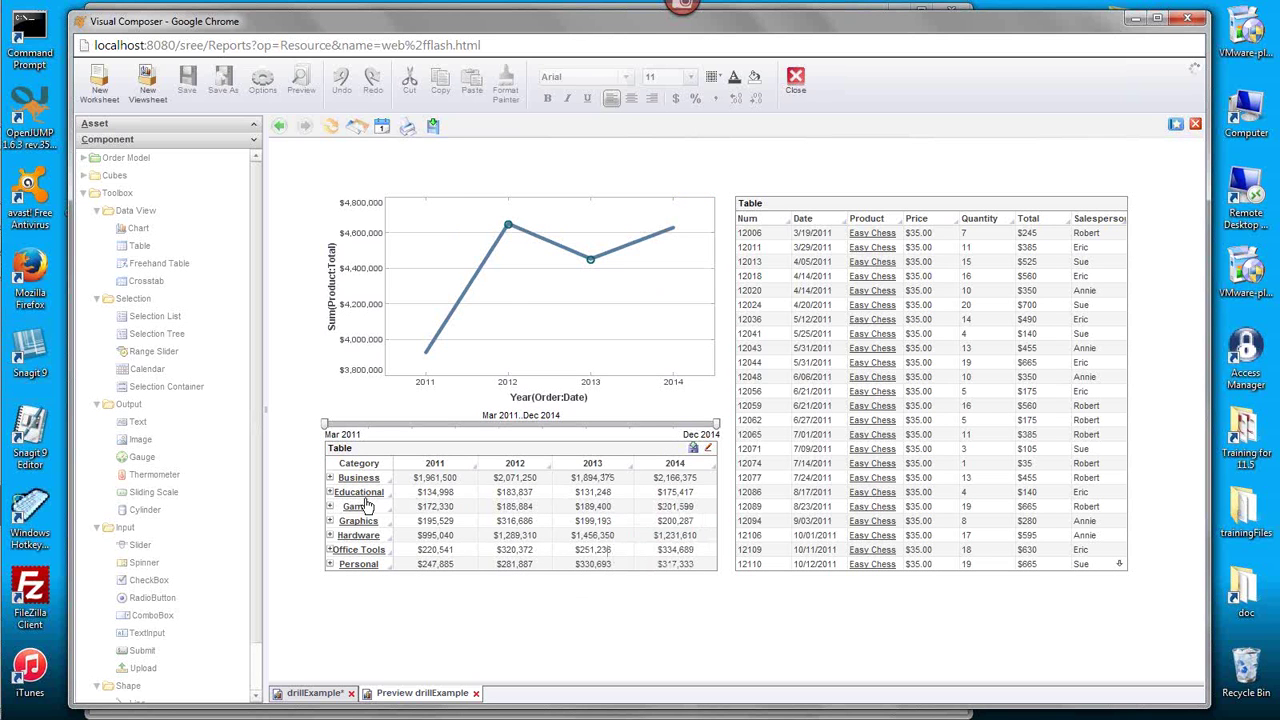
- Show and browse the underlying detail records for the crosstab's 2013 Games total
{"action": "left_click", "coordinate": [592, 512]}
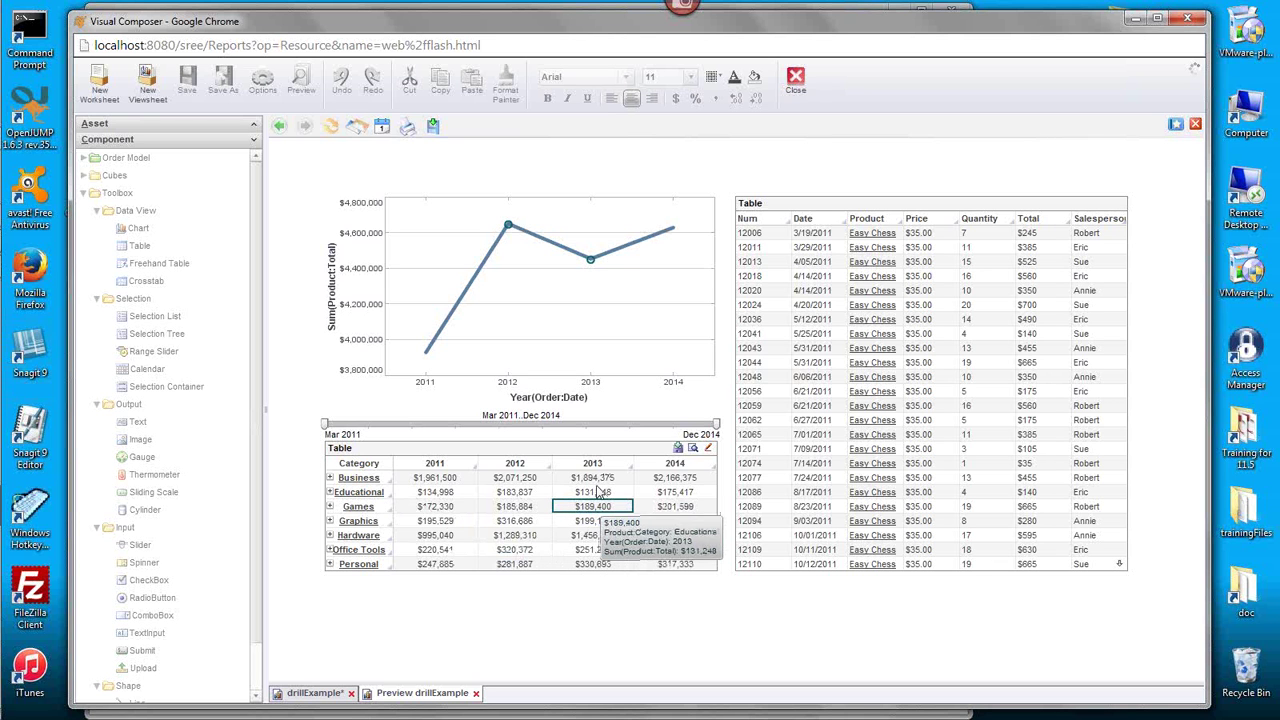
{"action": "mouse_move", "coordinate": [593, 518]}
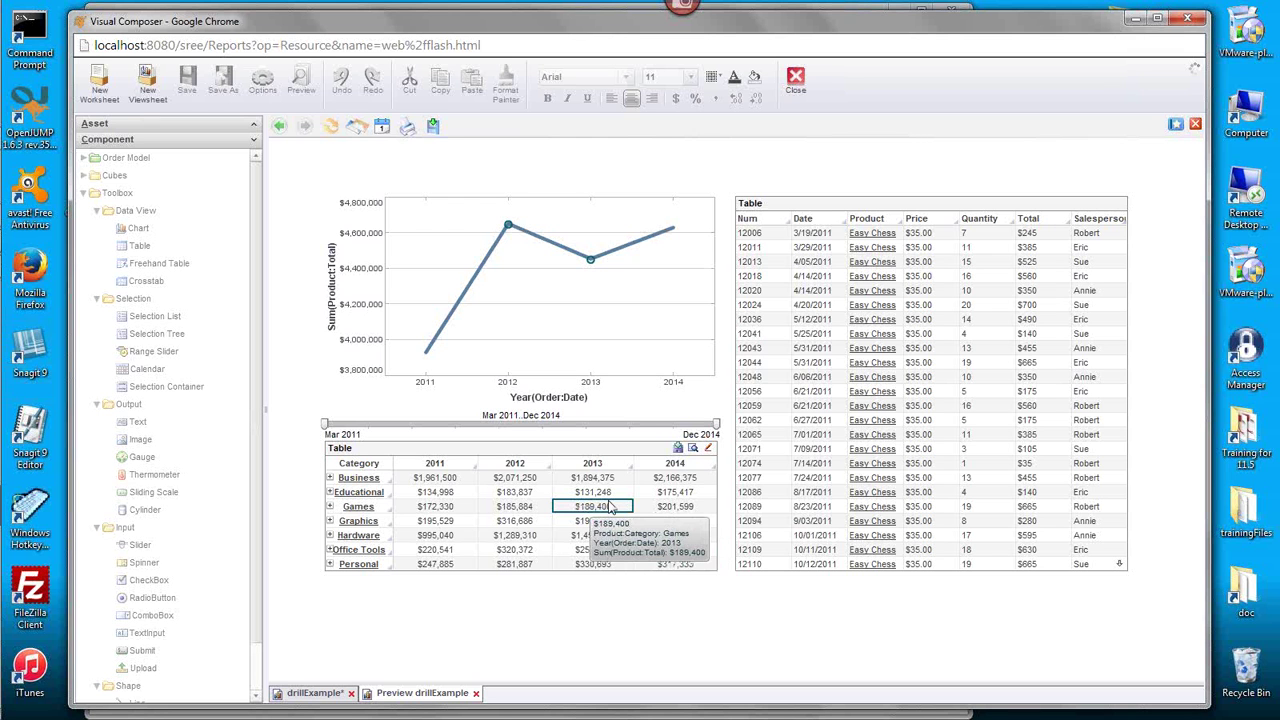
{"action": "left_click", "coordinate": [695, 452]}
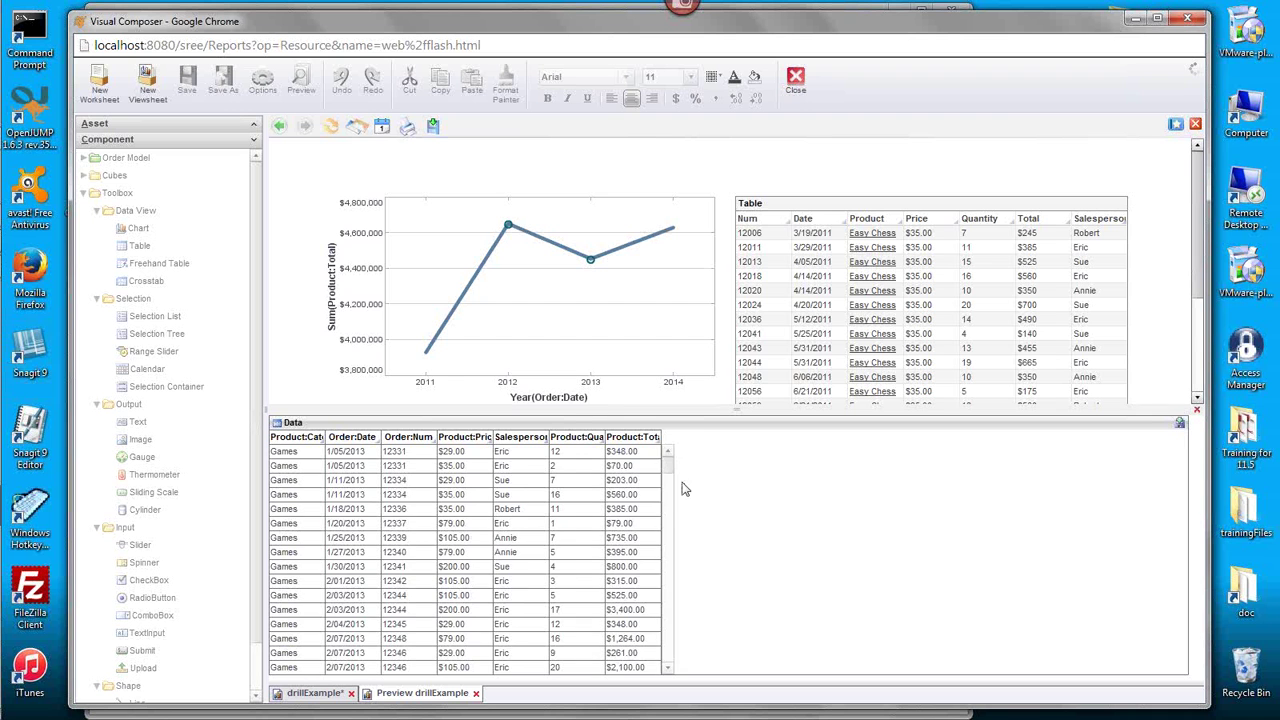
{"action": "left_click_drag", "start_coordinate": [668, 458], "coordinate": [786, 566]}
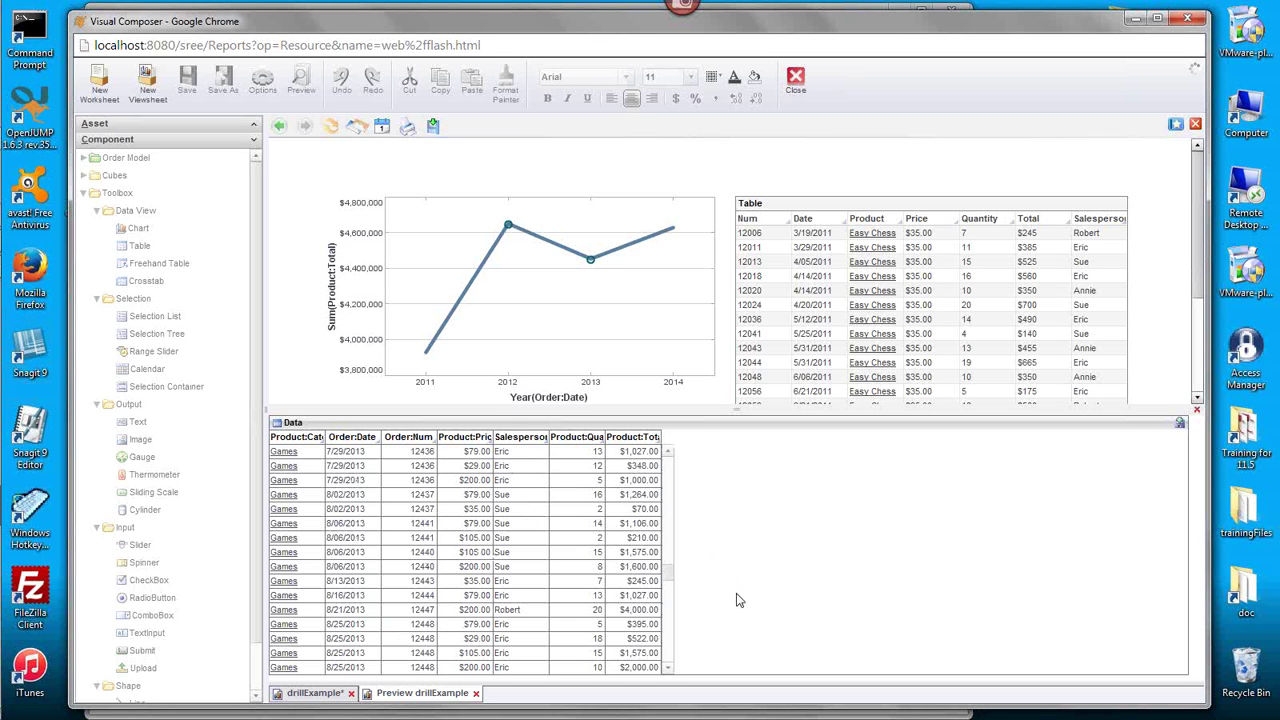
- Close the preview and show the detail records behind the line chart's 2013 point in the design view
{"action": "left_click", "coordinate": [477, 693]}
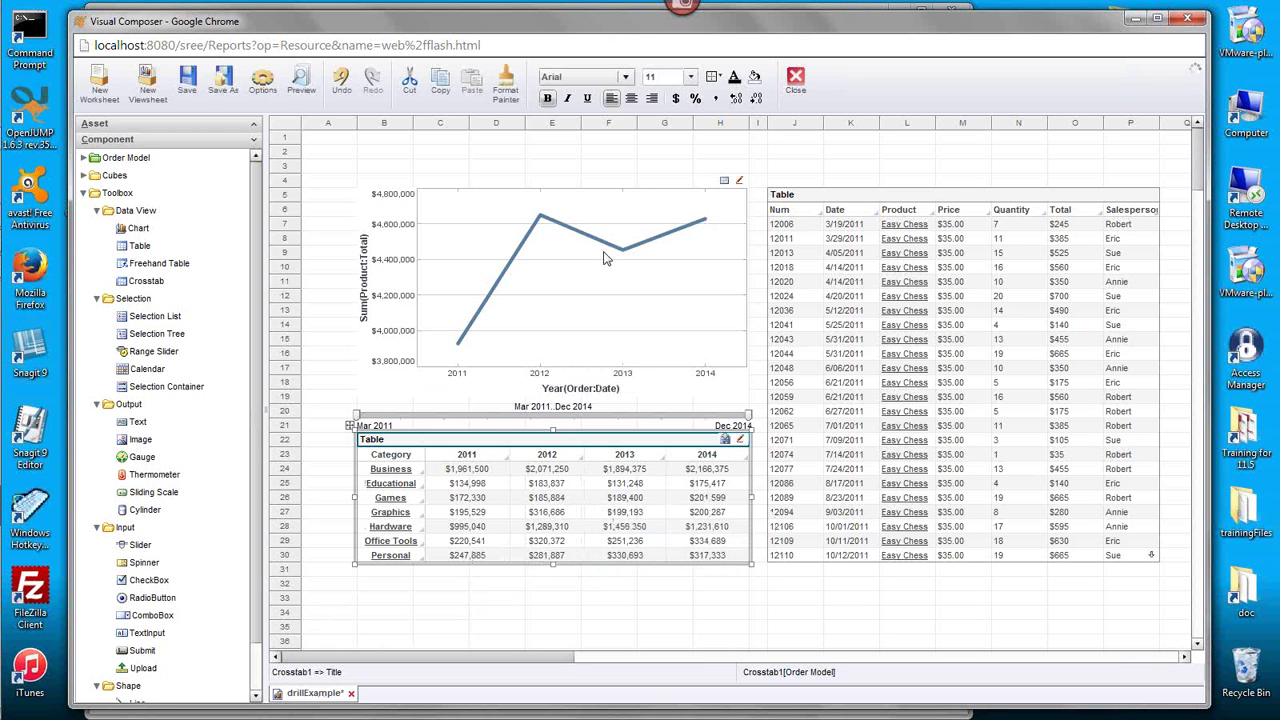
{"action": "left_click", "coordinate": [620, 249]}
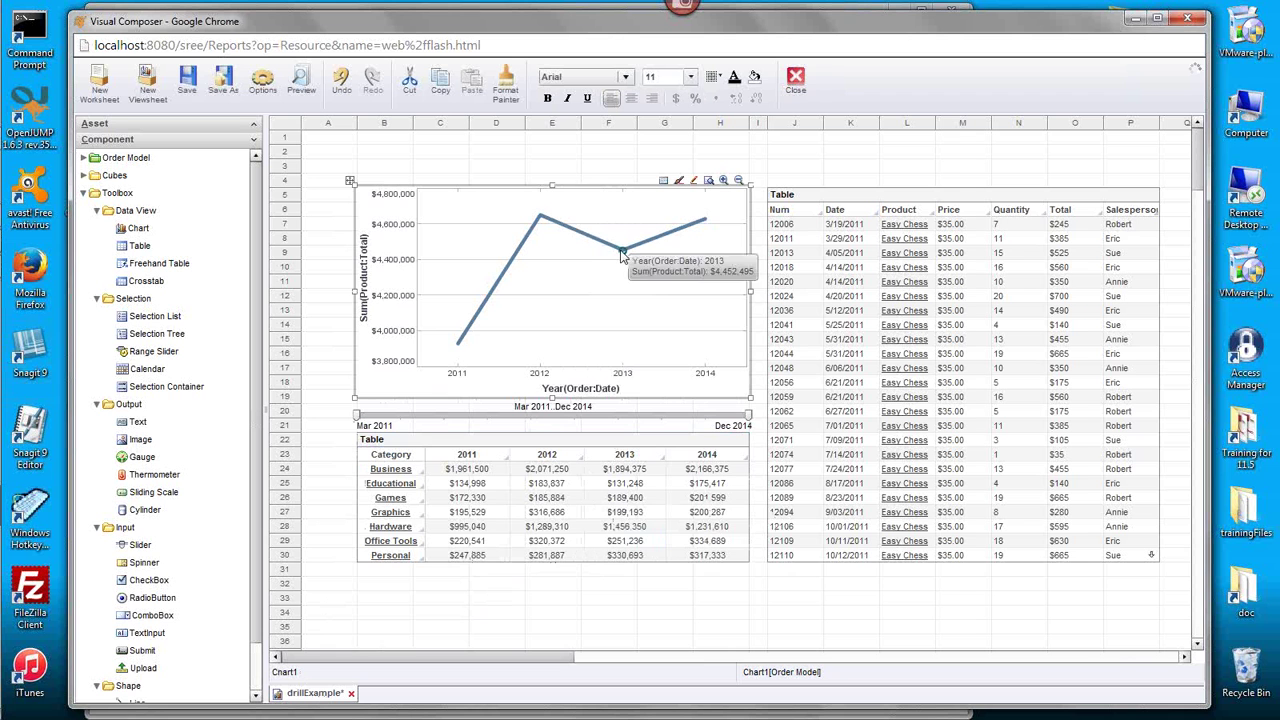
{"action": "left_click", "coordinate": [710, 181]}
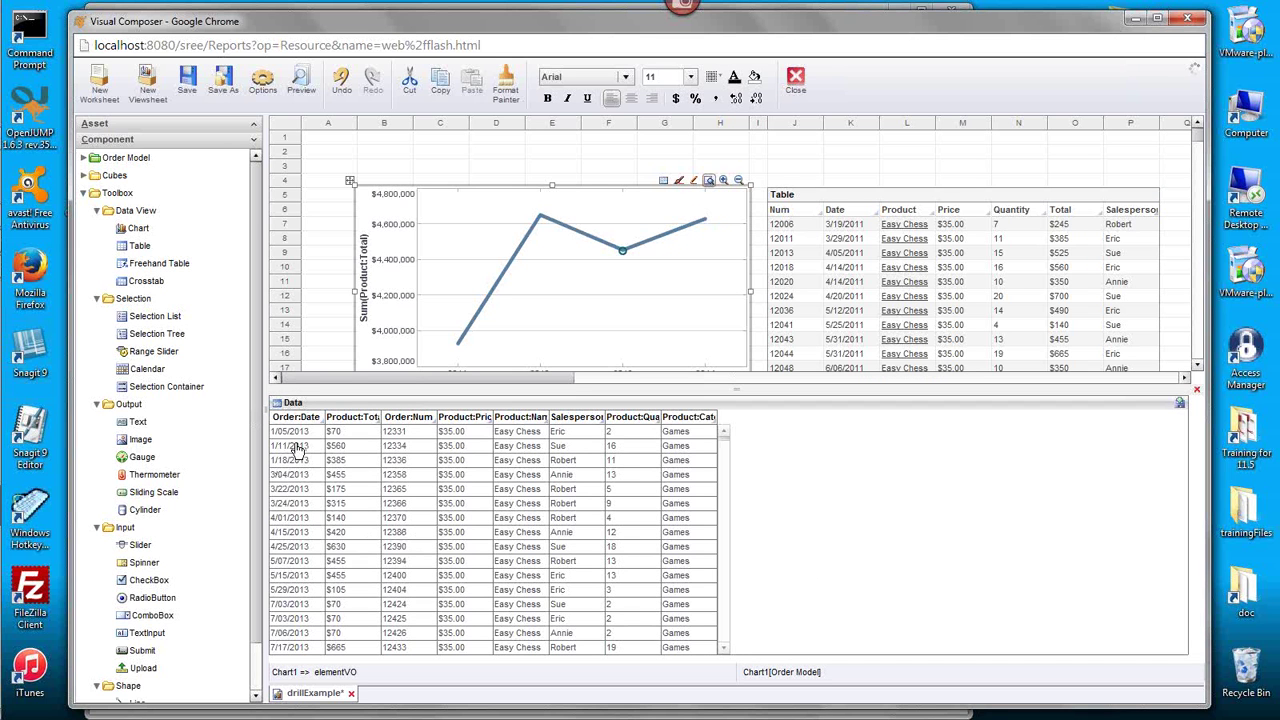
- Format the detail data's Order:Date column as a custom date, MMM d, yyyy, and save the viewsheet
{"action": "right_click", "coordinate": [307, 508]}
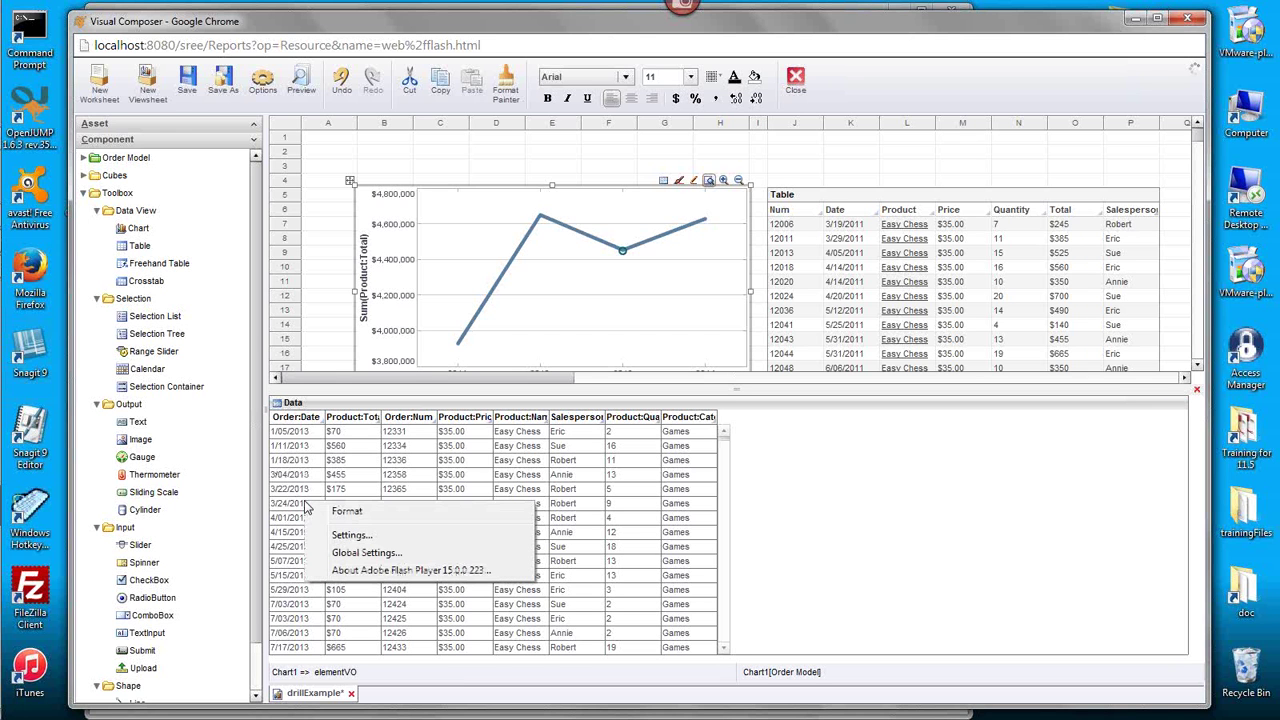
{"action": "left_click", "coordinate": [382, 516]}
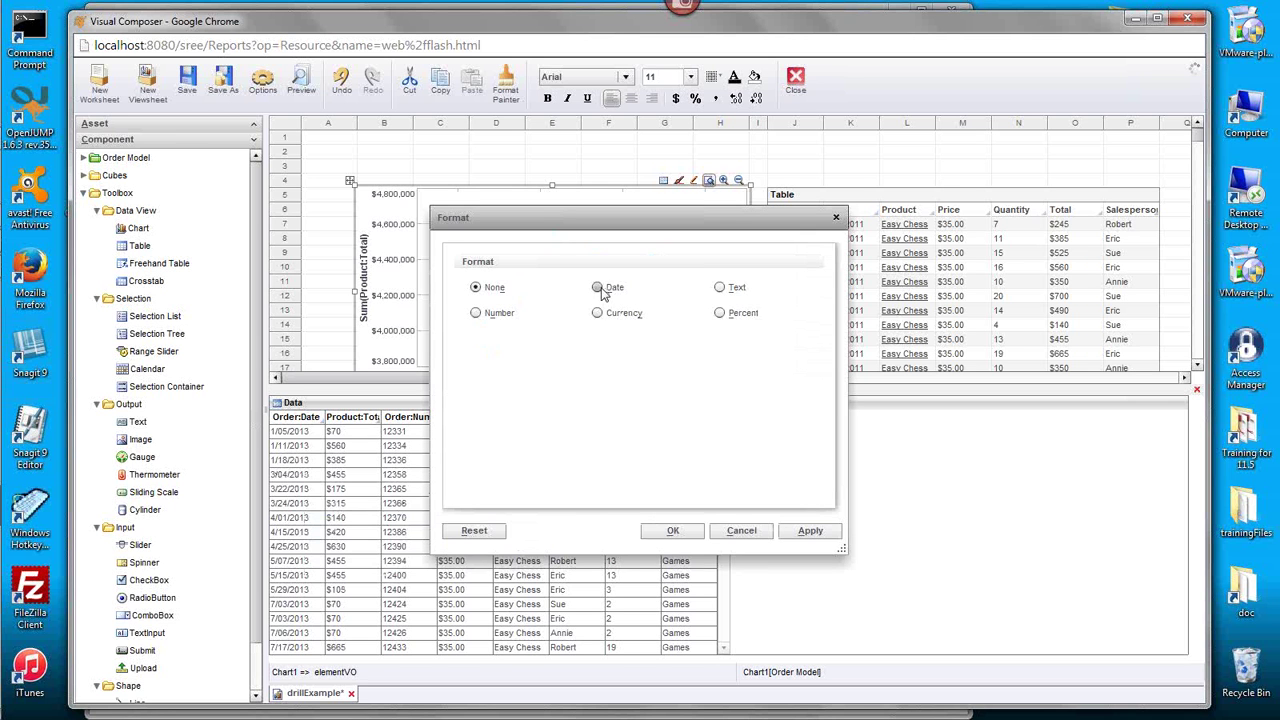
{"action": "left_click", "coordinate": [604, 290]}
{"action": "left_click", "coordinate": [796, 342]}
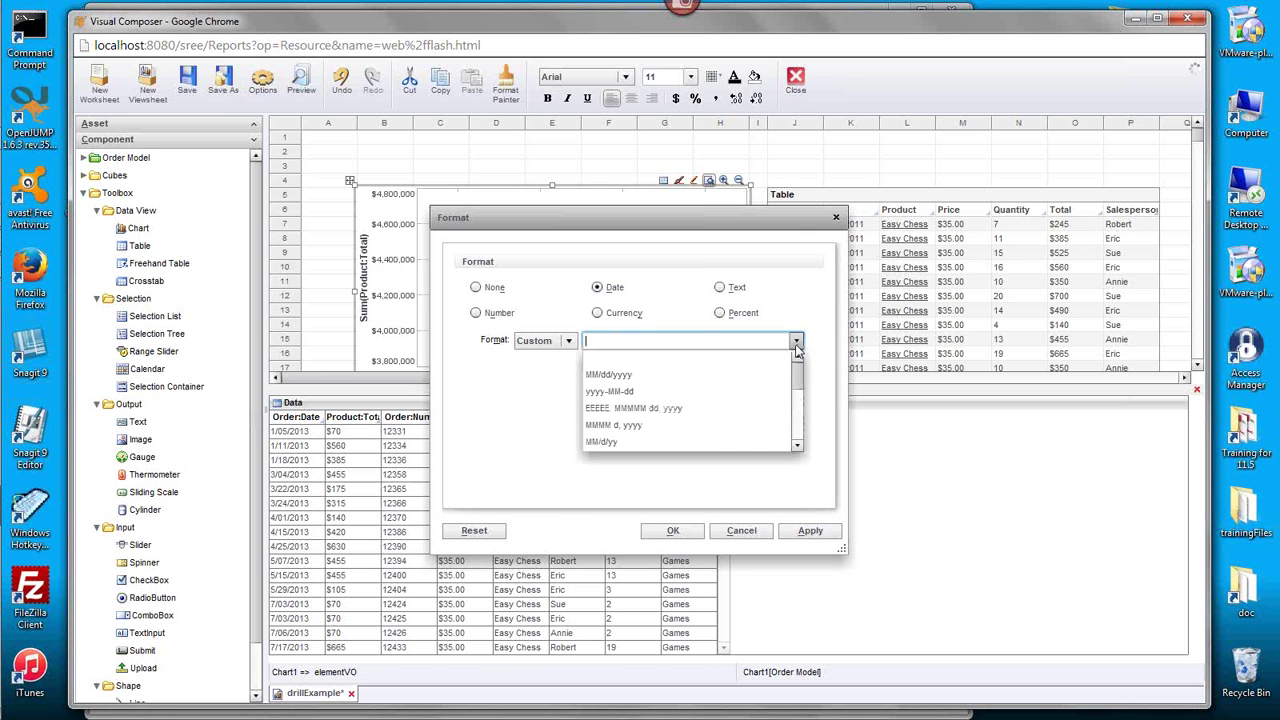
{"action": "left_click", "coordinate": [628, 426]}
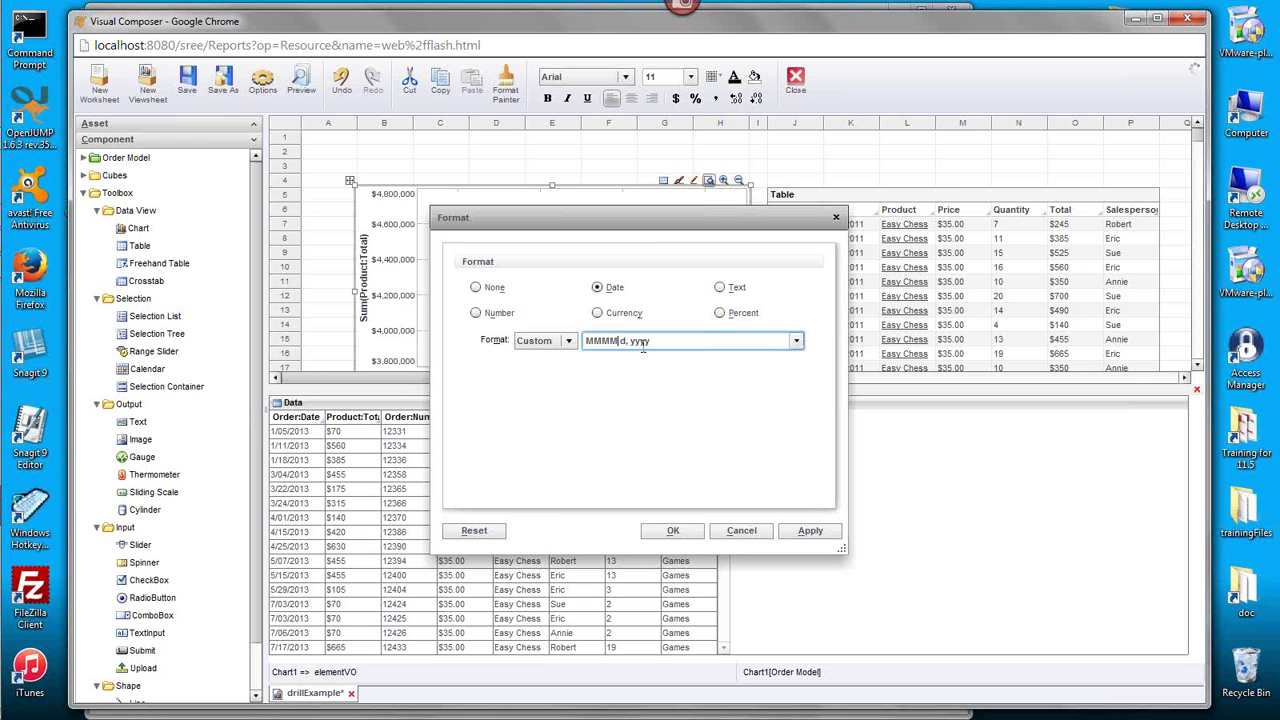
{"action": "key", "text": "BackSpace"}
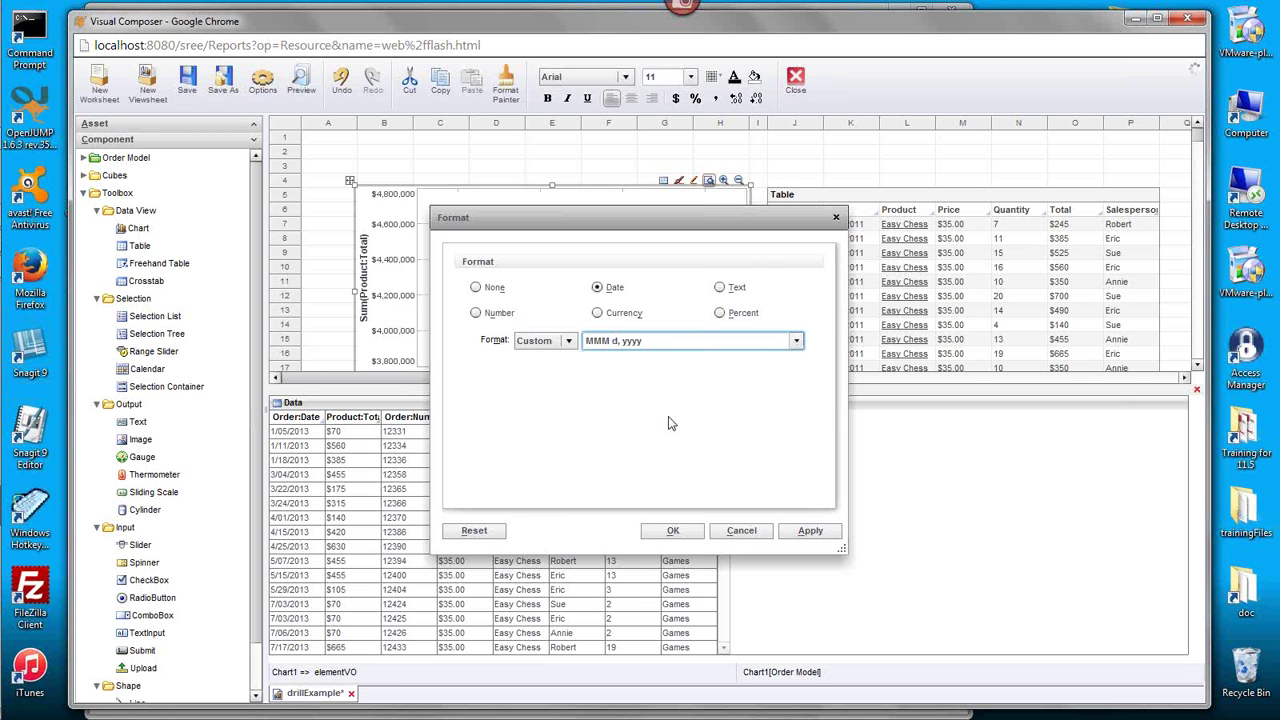
{"action": "left_click", "coordinate": [673, 530]}
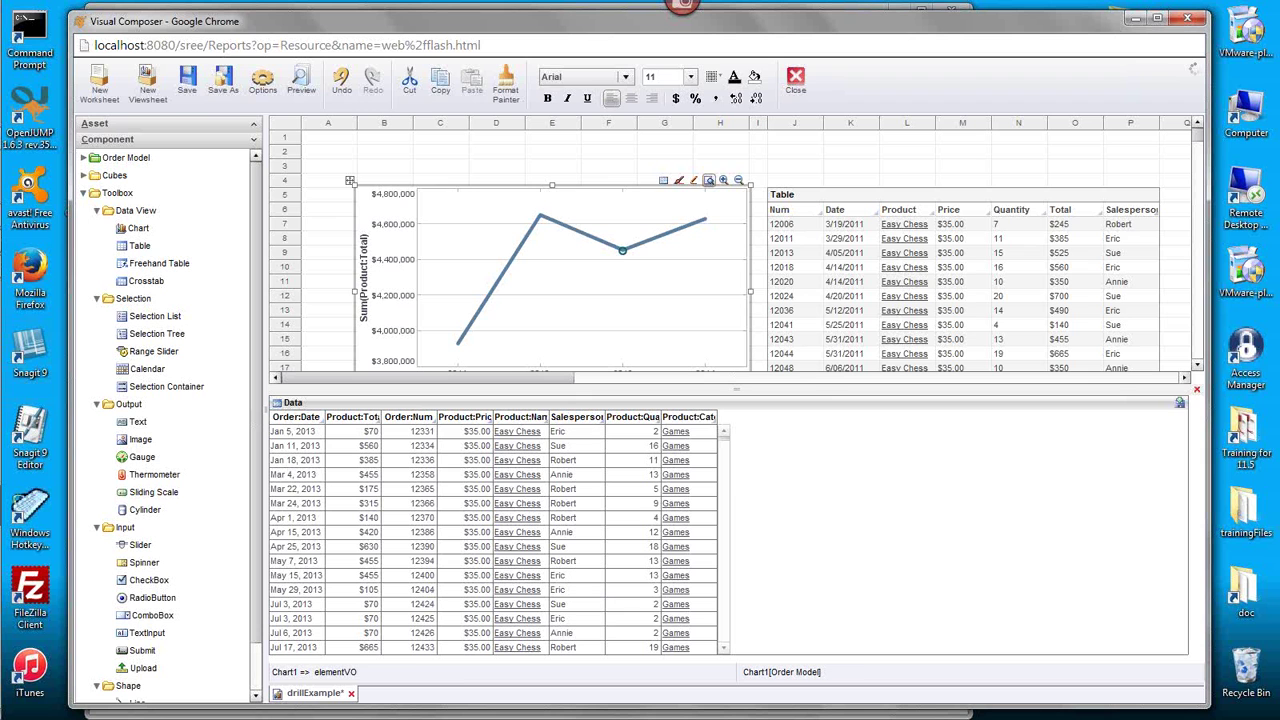
{"action": "left_click", "coordinate": [187, 92]}
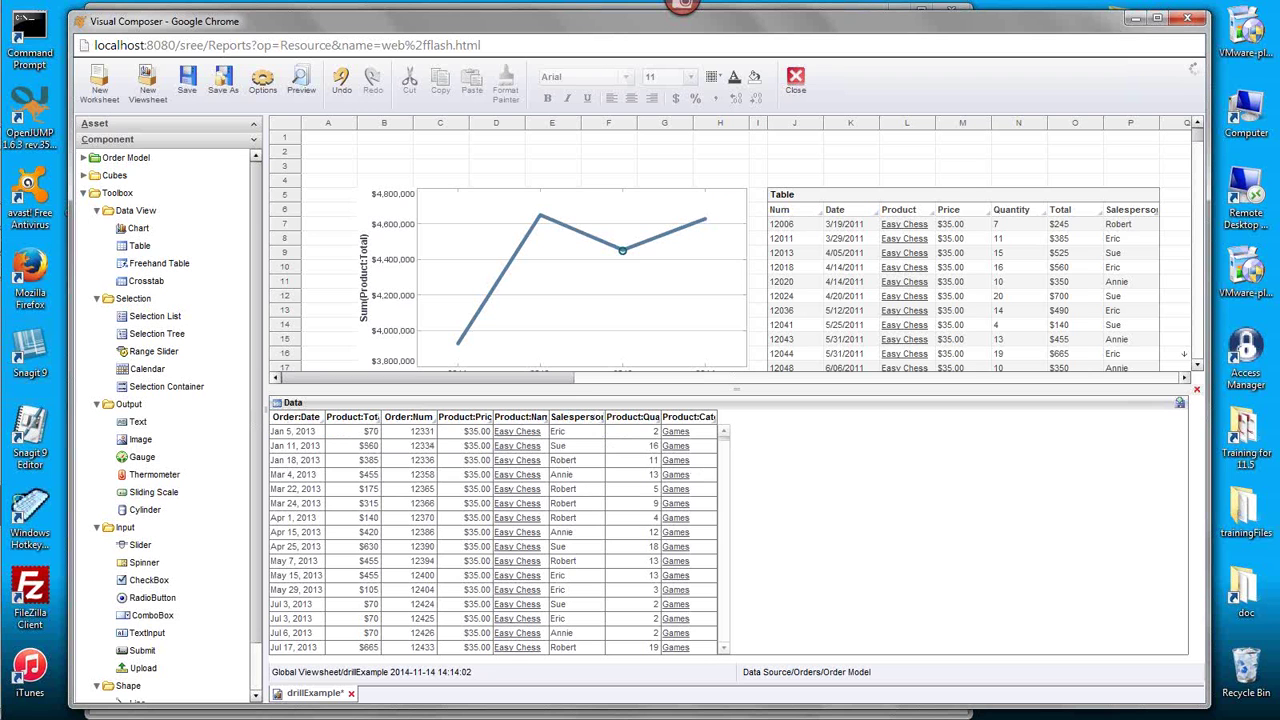
- Check the column-hiding options for the detail data's Product:Price column, and close the detail data
{"action": "right_click", "coordinate": [457, 421]}
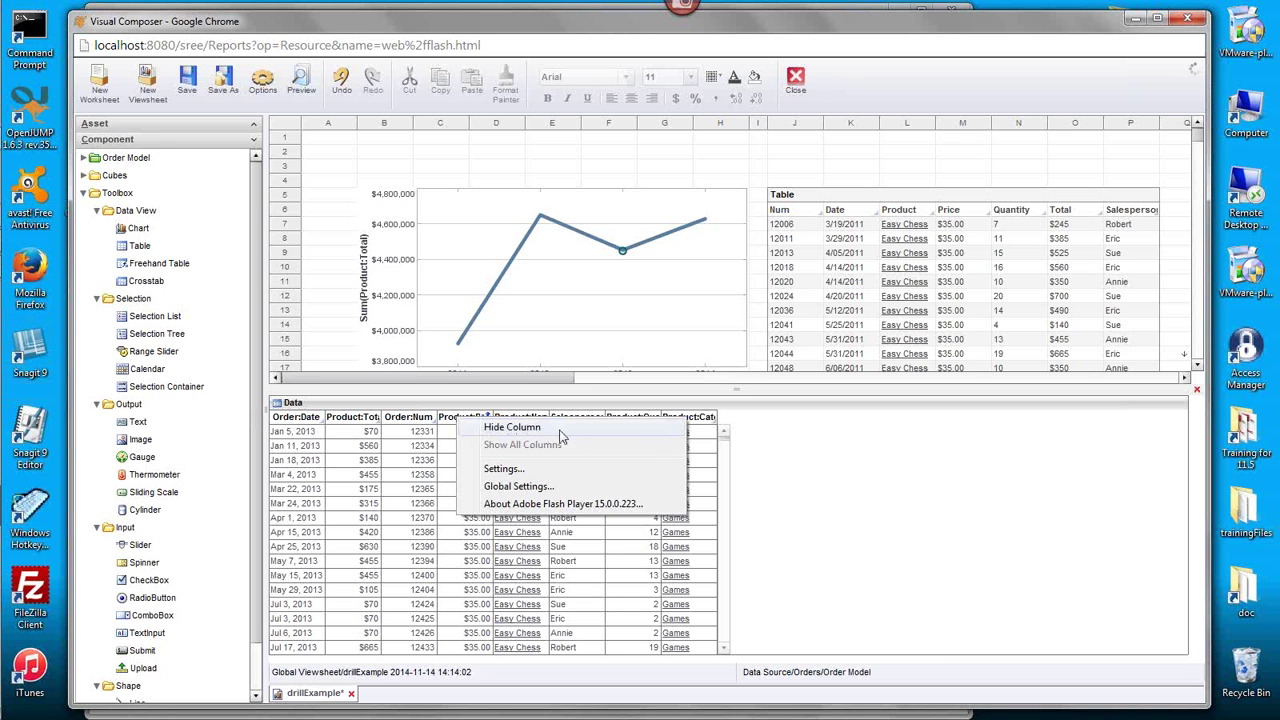
{"action": "left_click", "coordinate": [786, 474]}
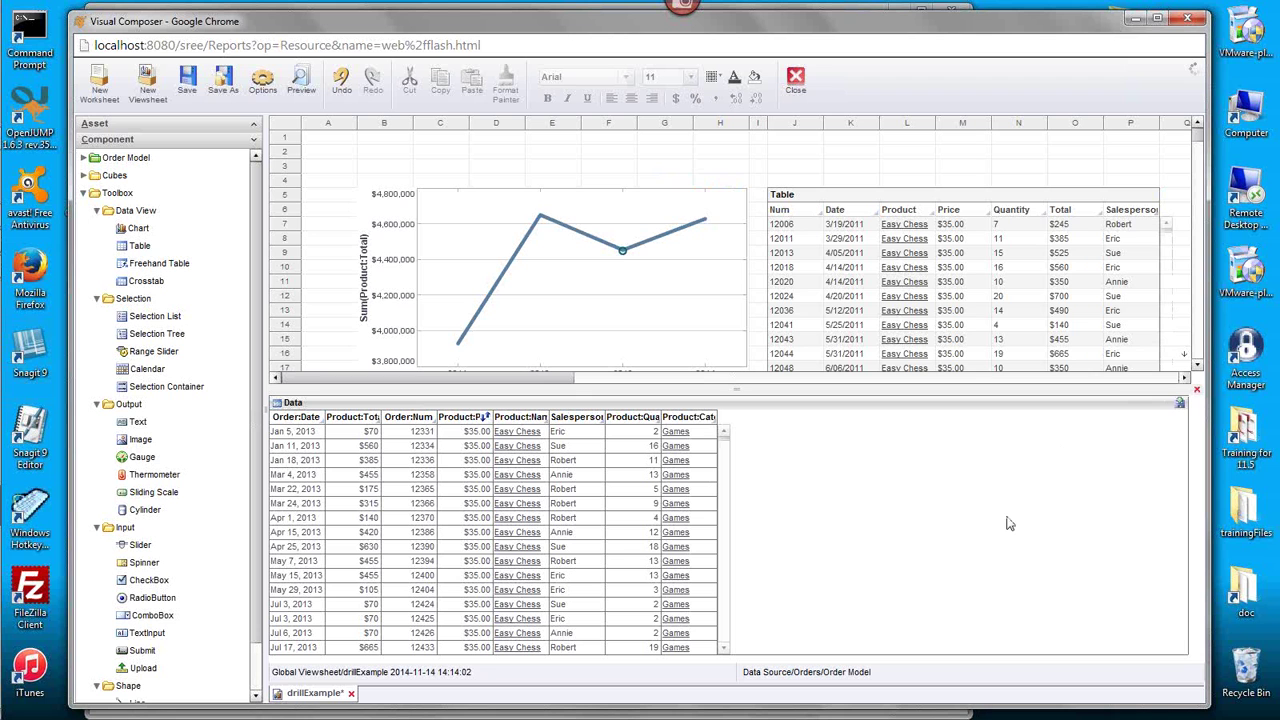
{"action": "left_click", "coordinate": [1200, 395]}
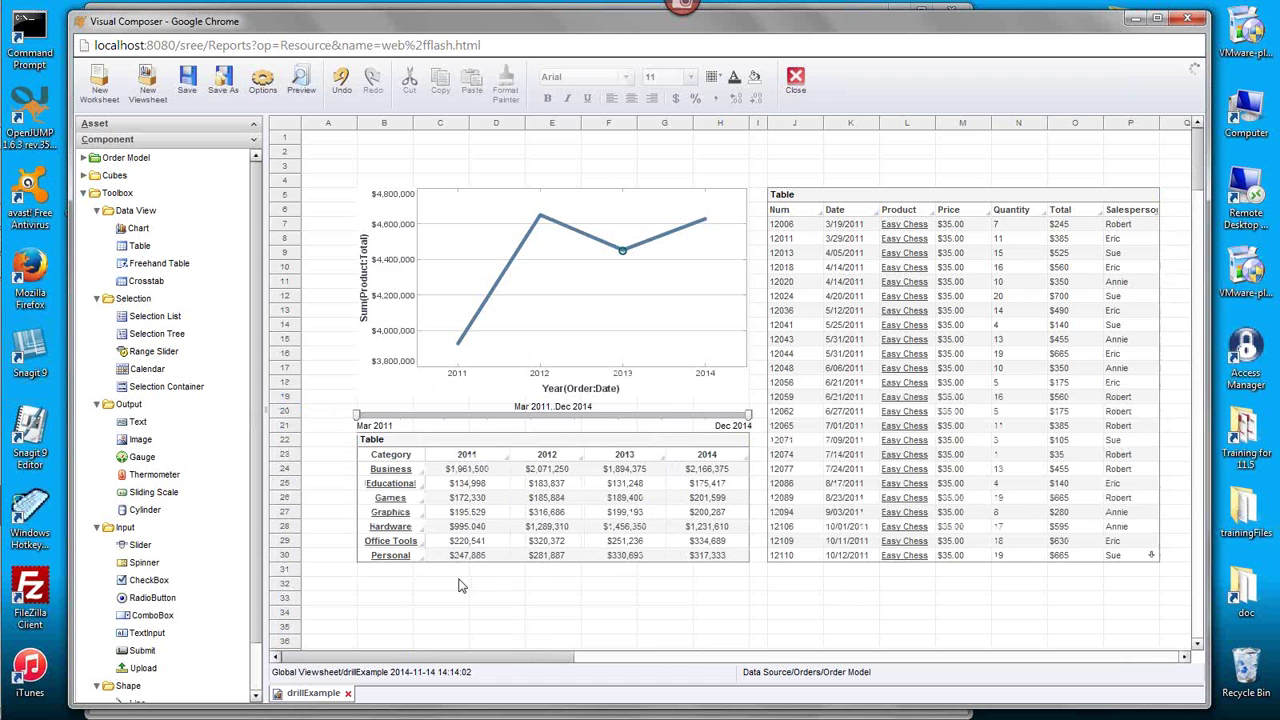
- Browse the product order records in the table beside the chart
{"action": "mouse_move", "coordinate": [650, 296]}
{"action": "left_click_drag", "start_coordinate": [1166, 236], "coordinate": [1170, 310]}
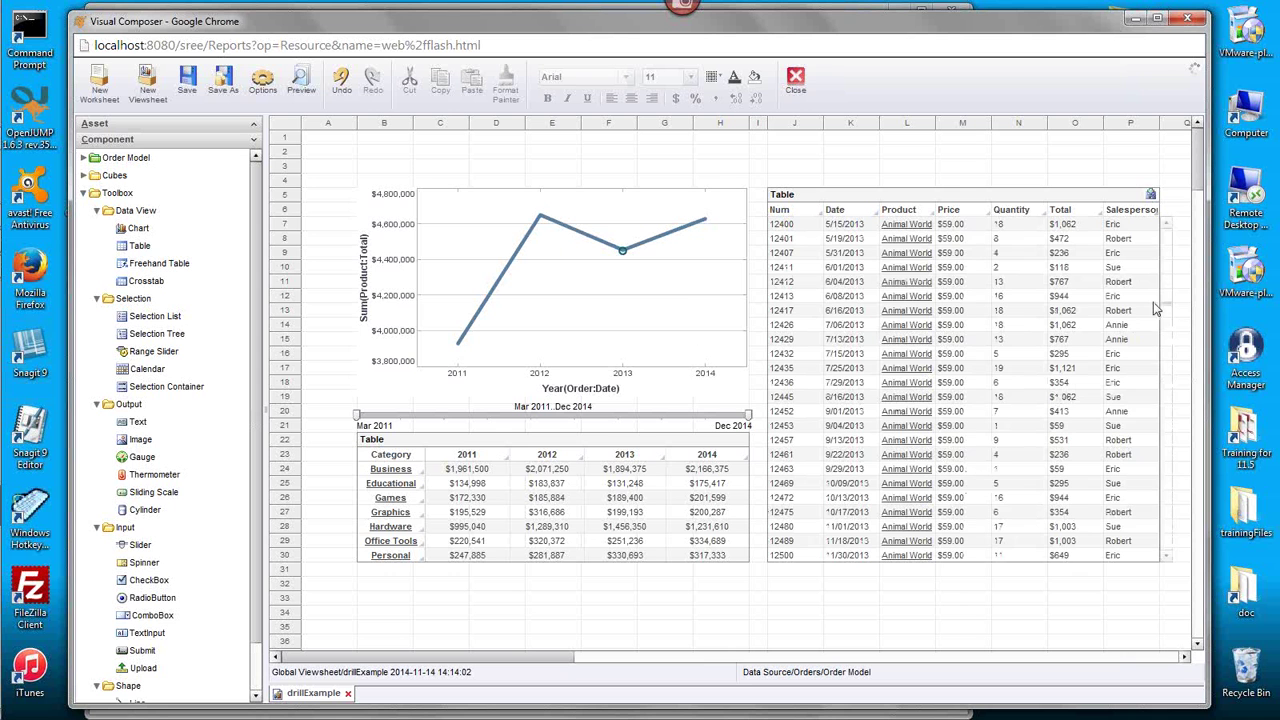
{"action": "left_click_drag", "start_coordinate": [1170, 310], "coordinate": [1168, 290]}
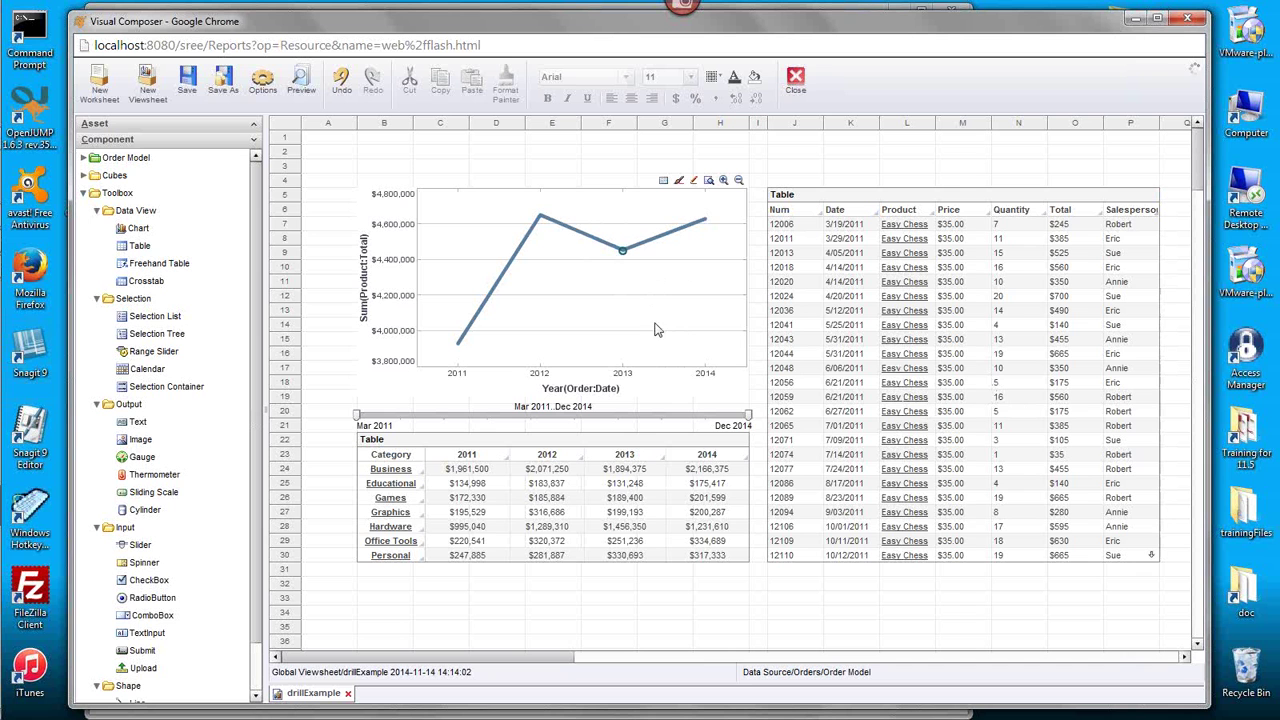
- Set TableView1 as a flyover view in the line chart's properties and accept the change
{"action": "right_click", "coordinate": [610, 292]}
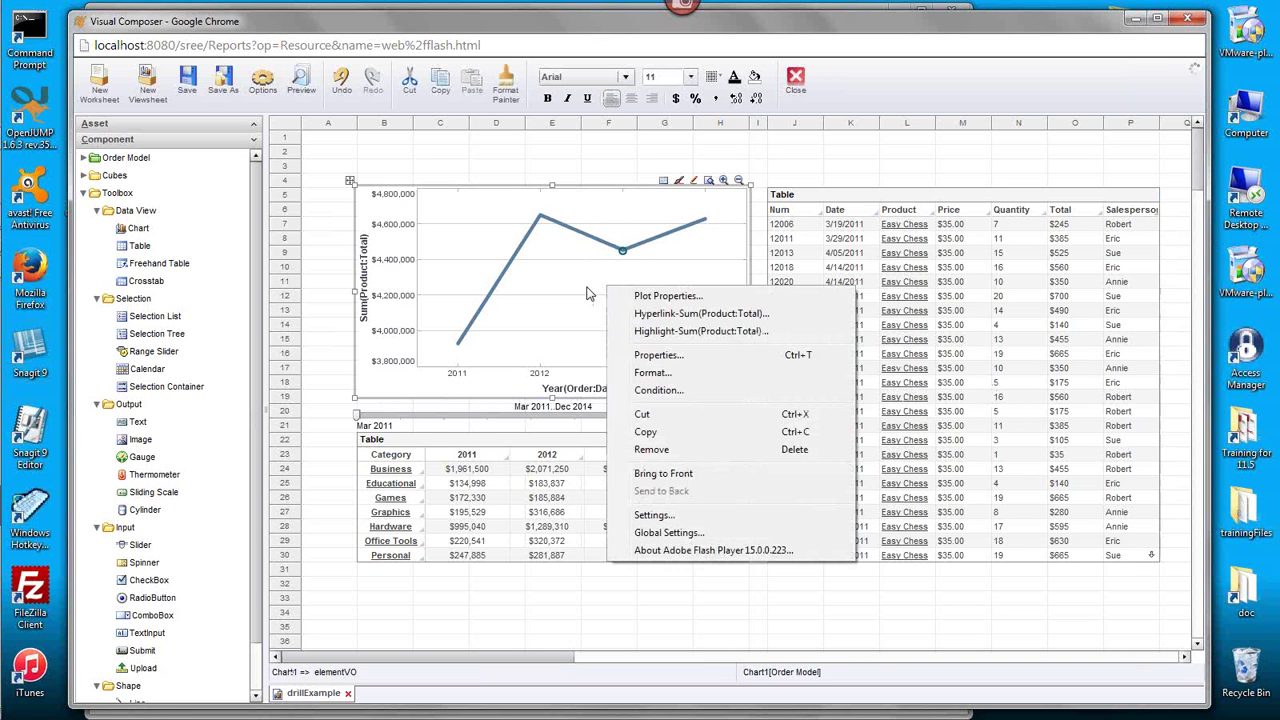
{"action": "left_click", "coordinate": [658, 355]}
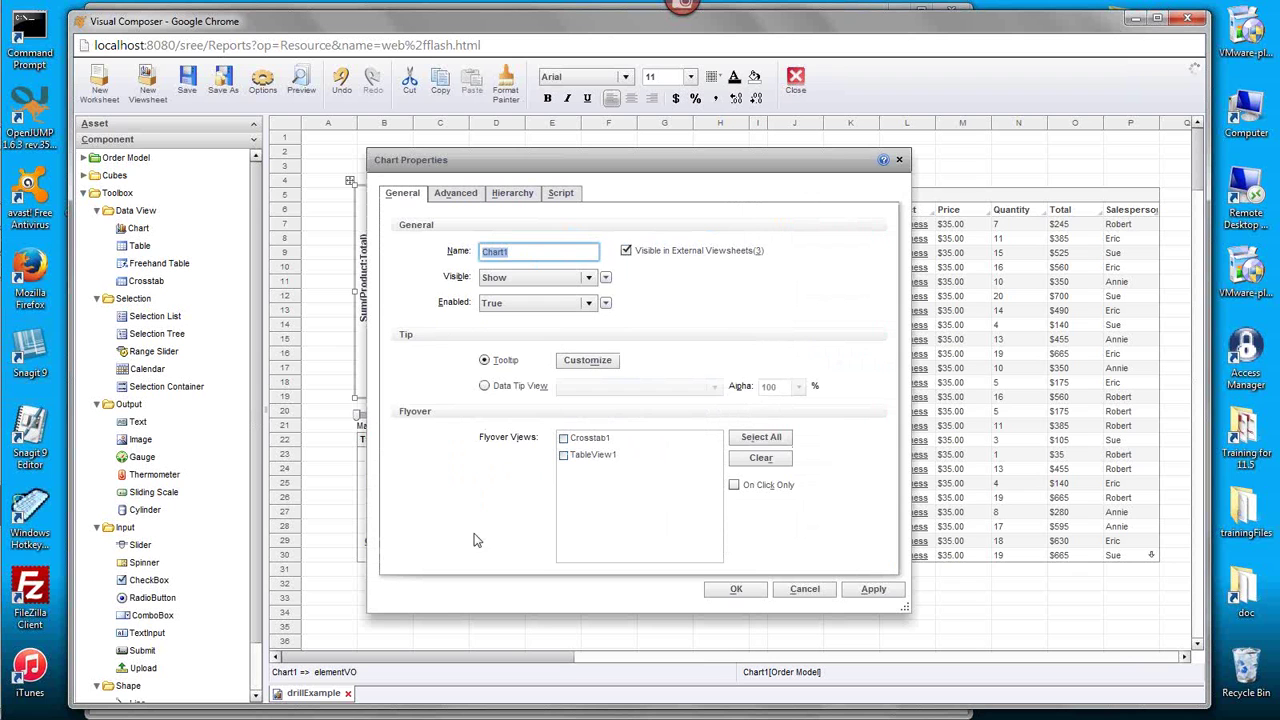
{"action": "left_click", "coordinate": [563, 456]}
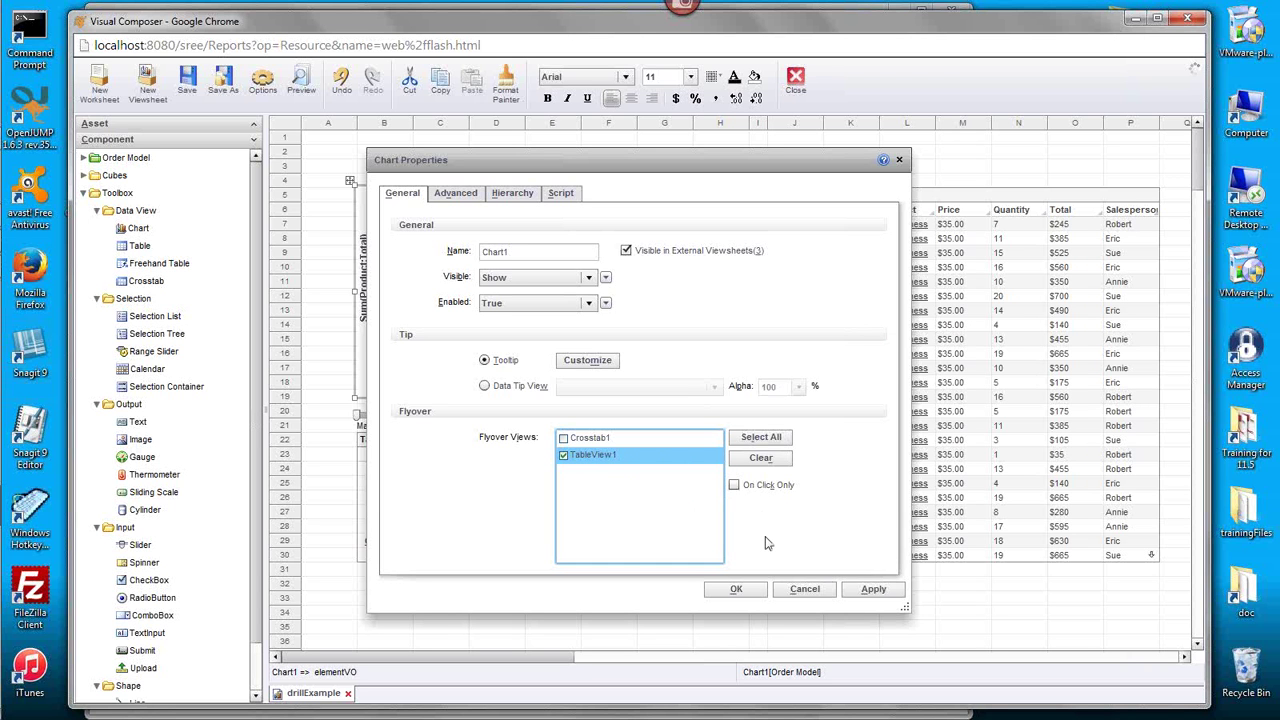
{"action": "left_click", "coordinate": [736, 589]}
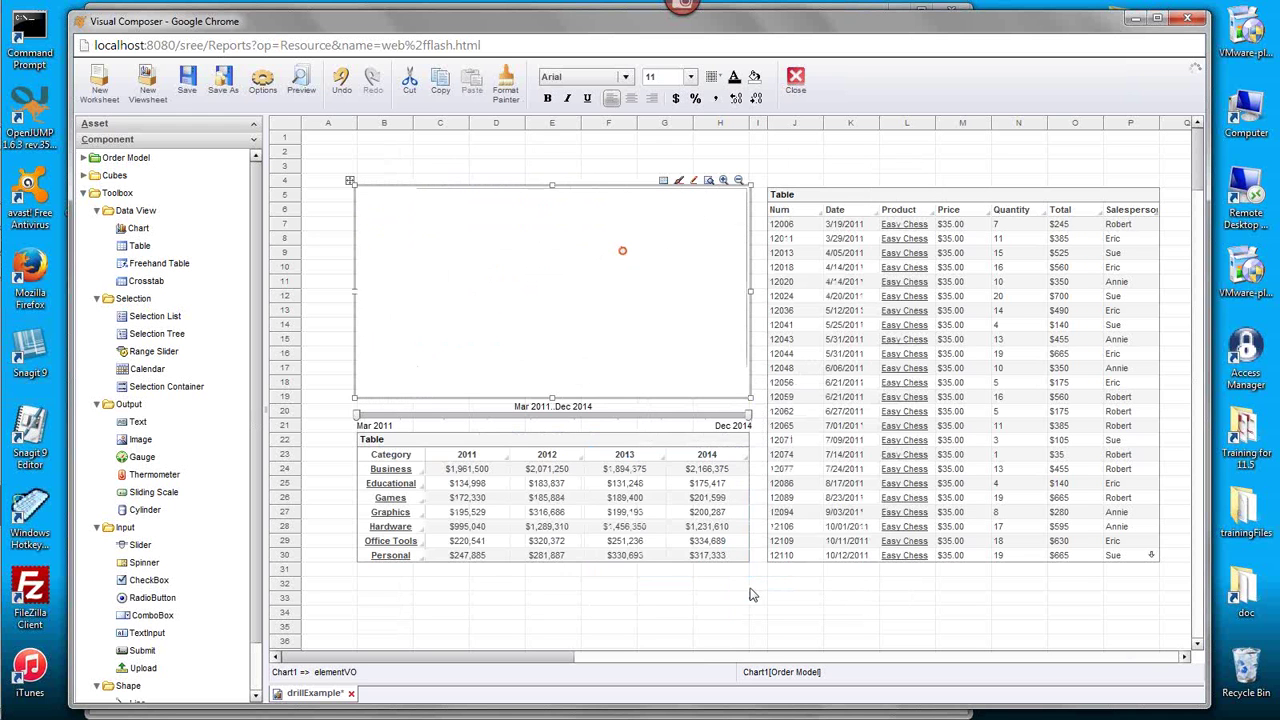
- Preview the viewsheet and test the table flyover on the chart's 2013 and 2012 data points
{"action": "left_click", "coordinate": [301, 85]}
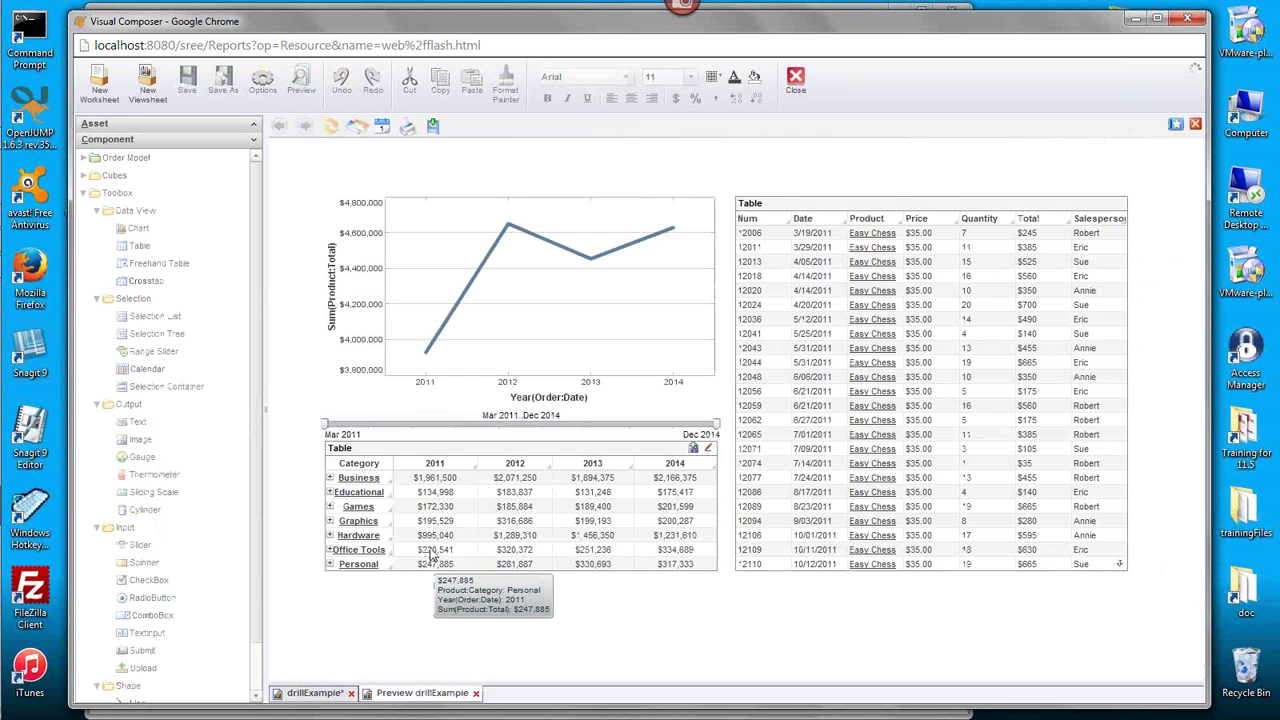
{"action": "left_click", "coordinate": [590, 261]}
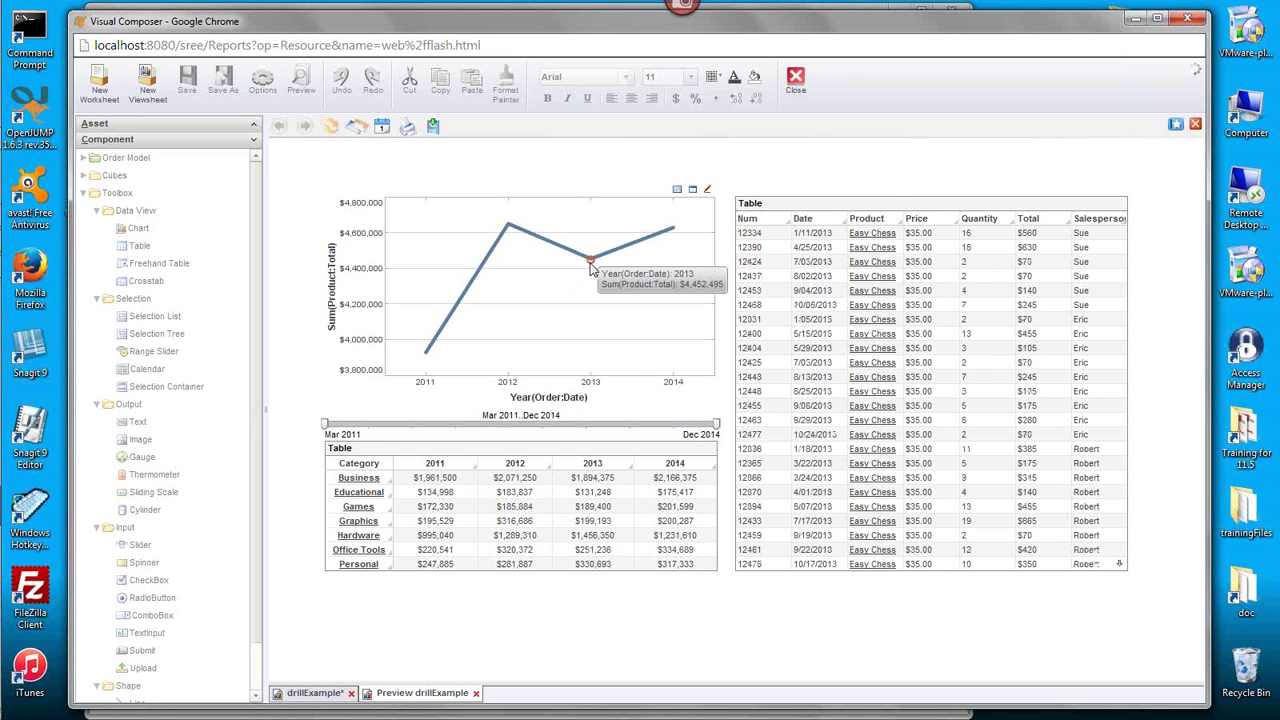
{"action": "left_click", "coordinate": [591, 275]}
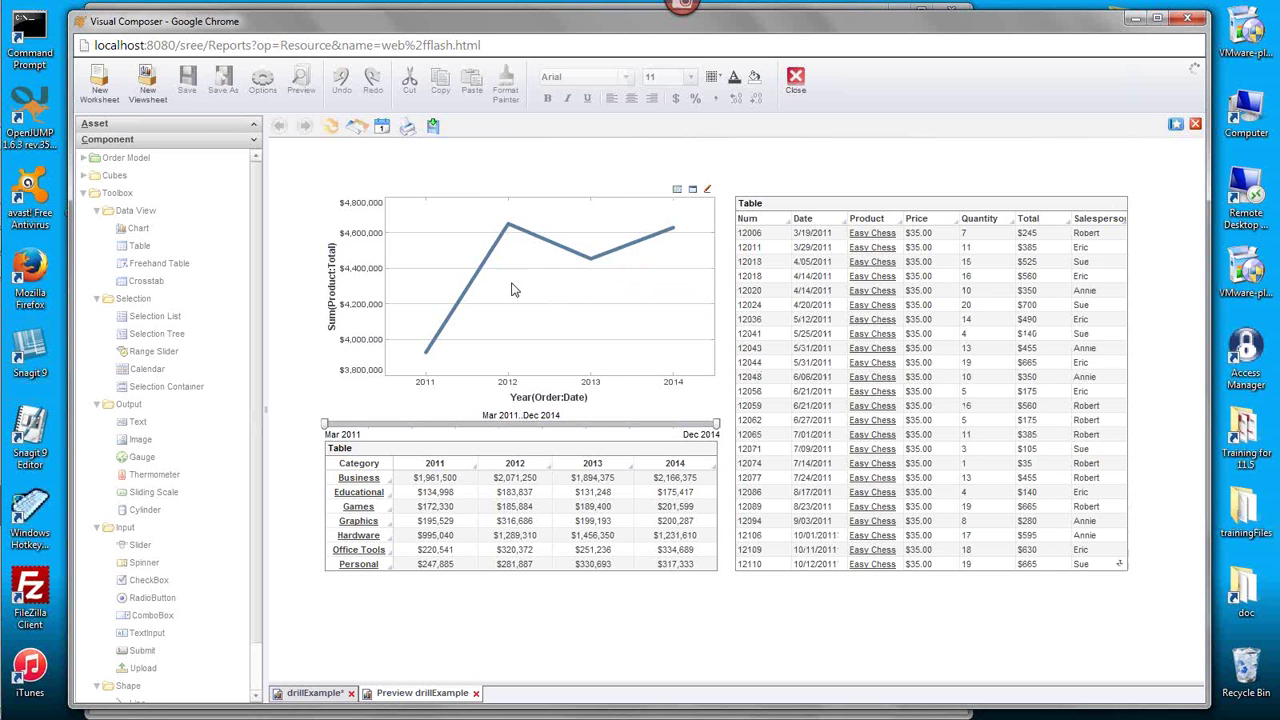
{"action": "left_click", "coordinate": [508, 227]}
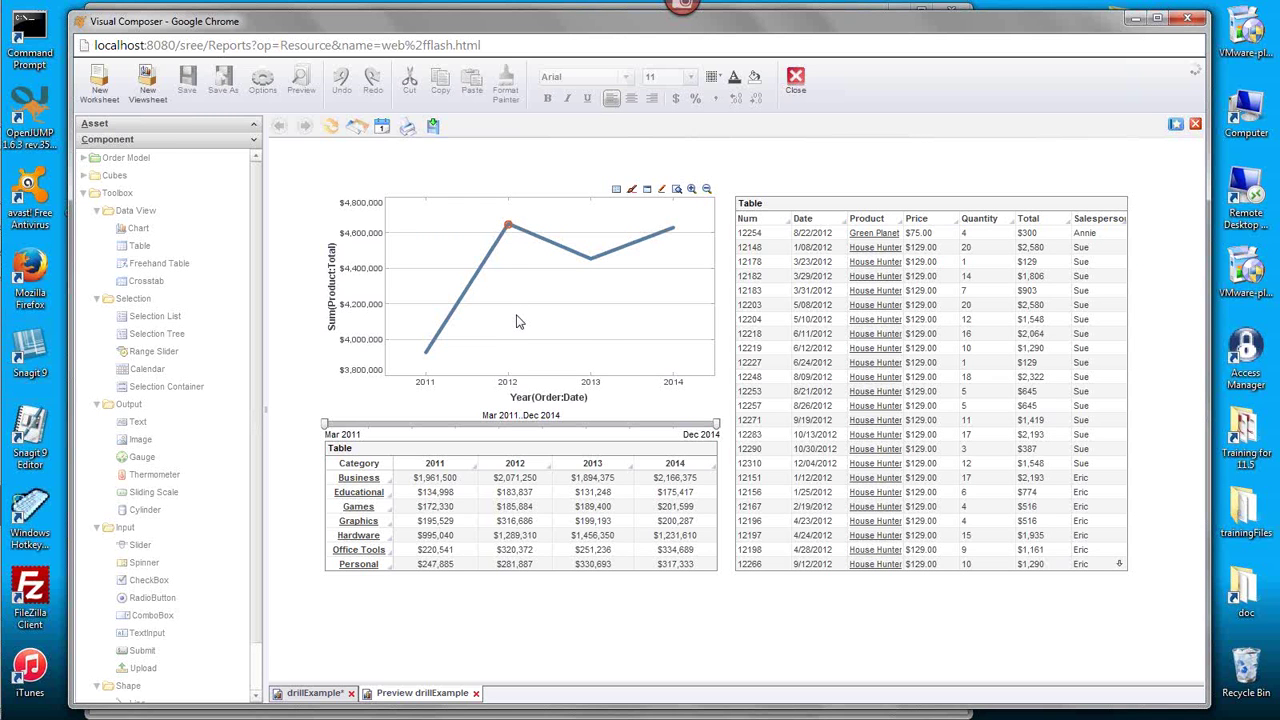
{"action": "mouse_move", "coordinate": [559, 538]}
- Set TableView1 as a flyover view in the crosstab's advanced properties and accept the change
{"action": "left_click", "coordinate": [315, 693]}
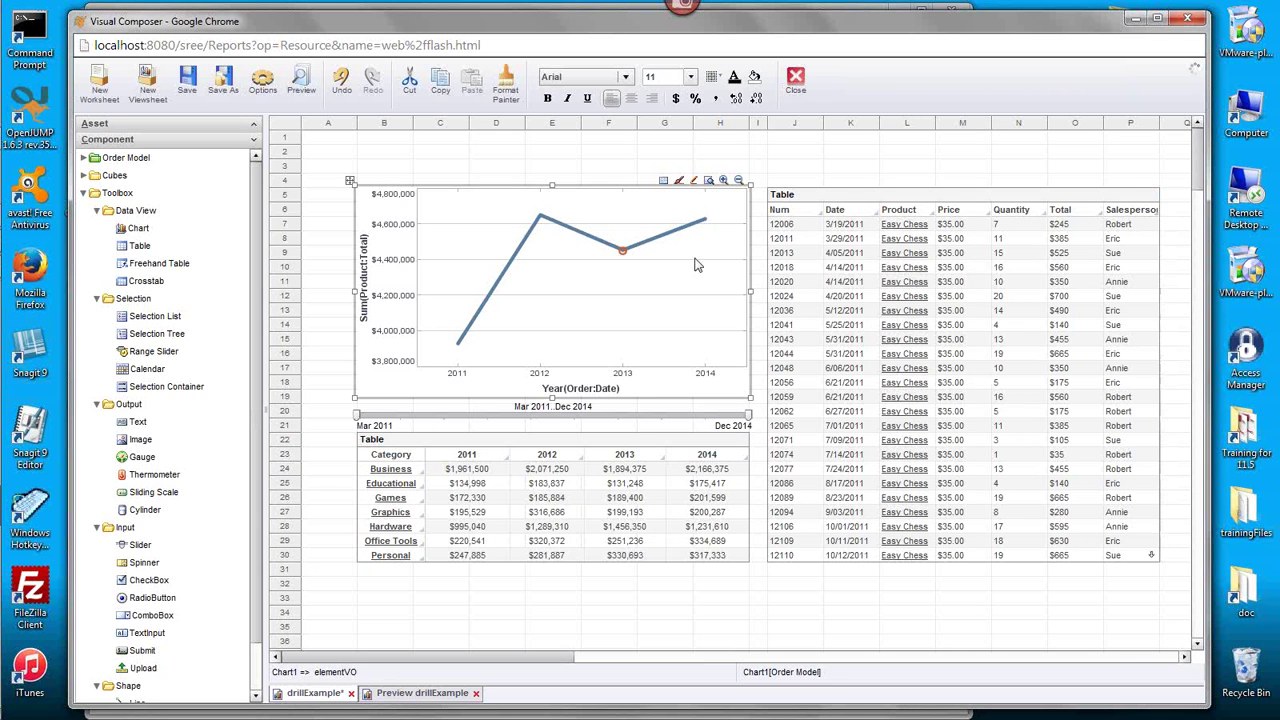
{"action": "left_click", "coordinate": [596, 452]}
{"action": "right_click", "coordinate": [614, 449]}
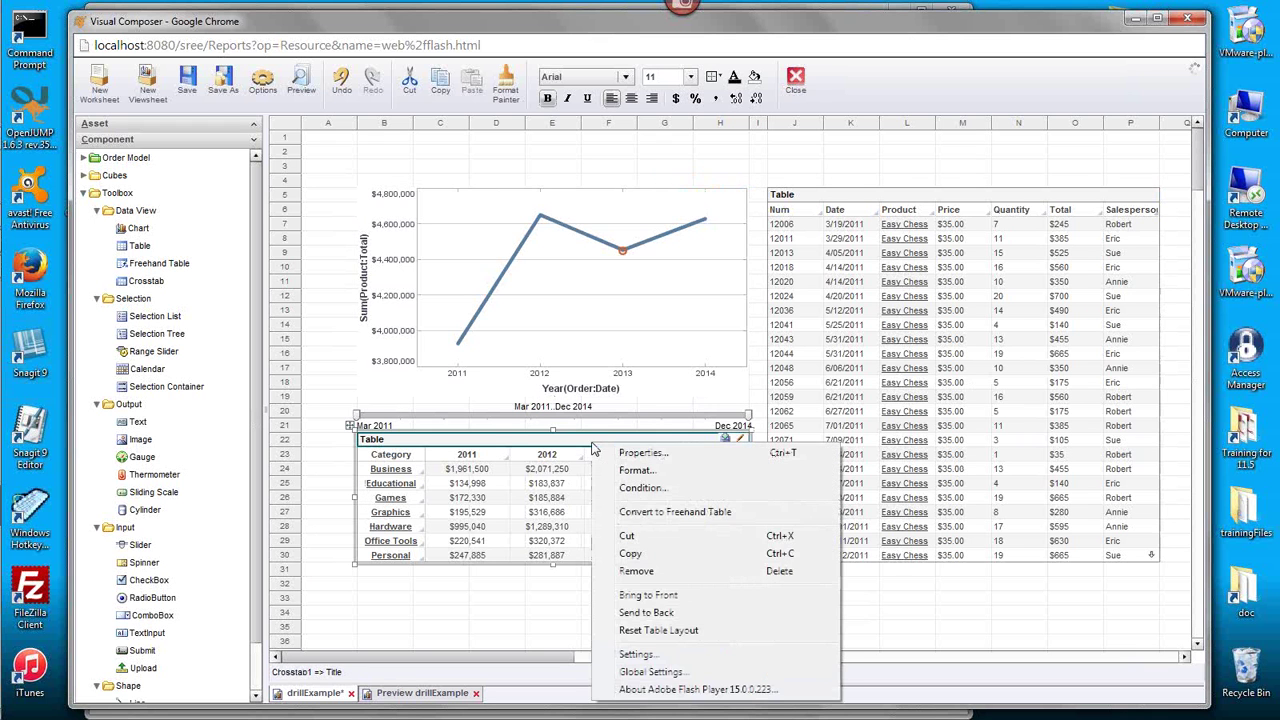
{"action": "left_click", "coordinate": [620, 454]}
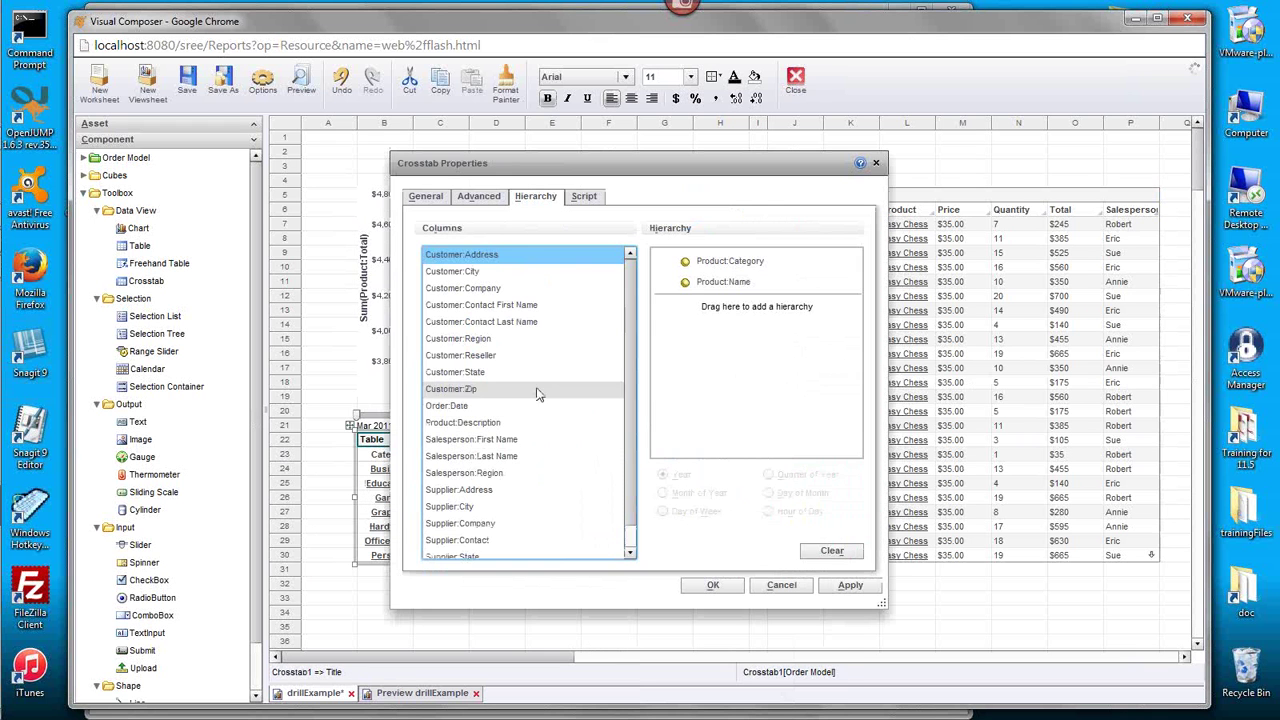
{"action": "left_click", "coordinate": [426, 197]}
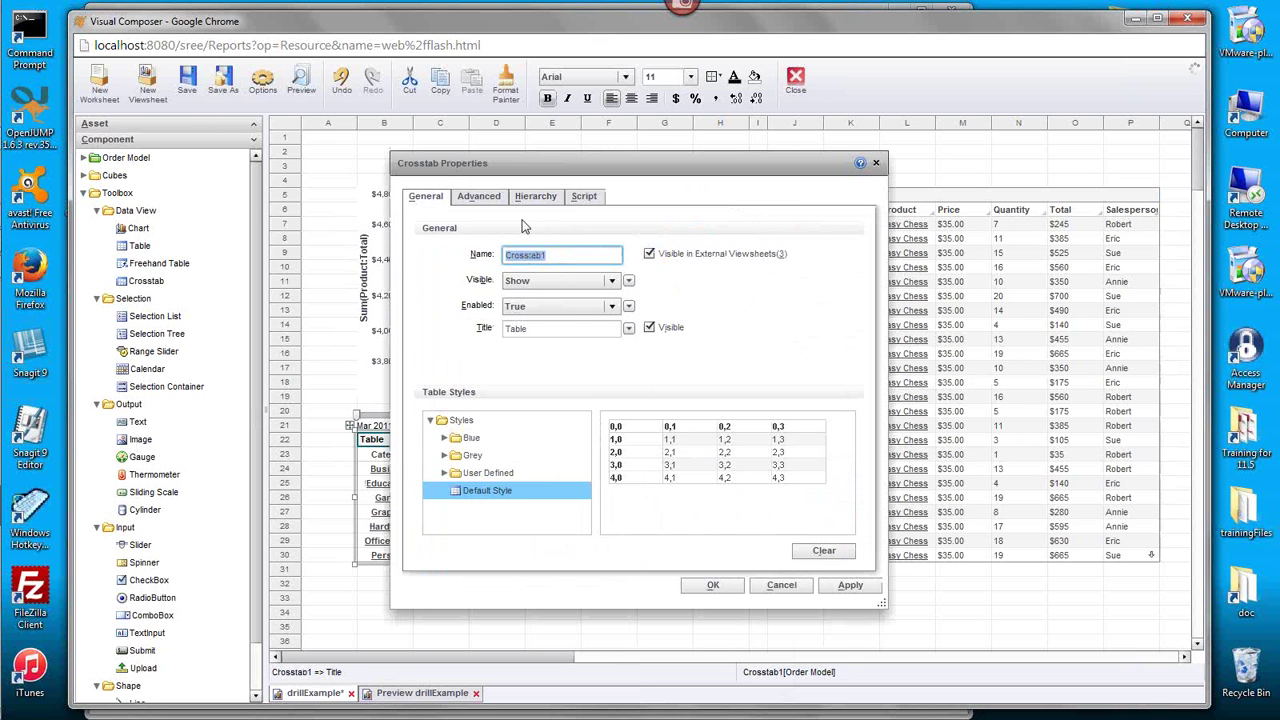
{"action": "left_click", "coordinate": [494, 203]}
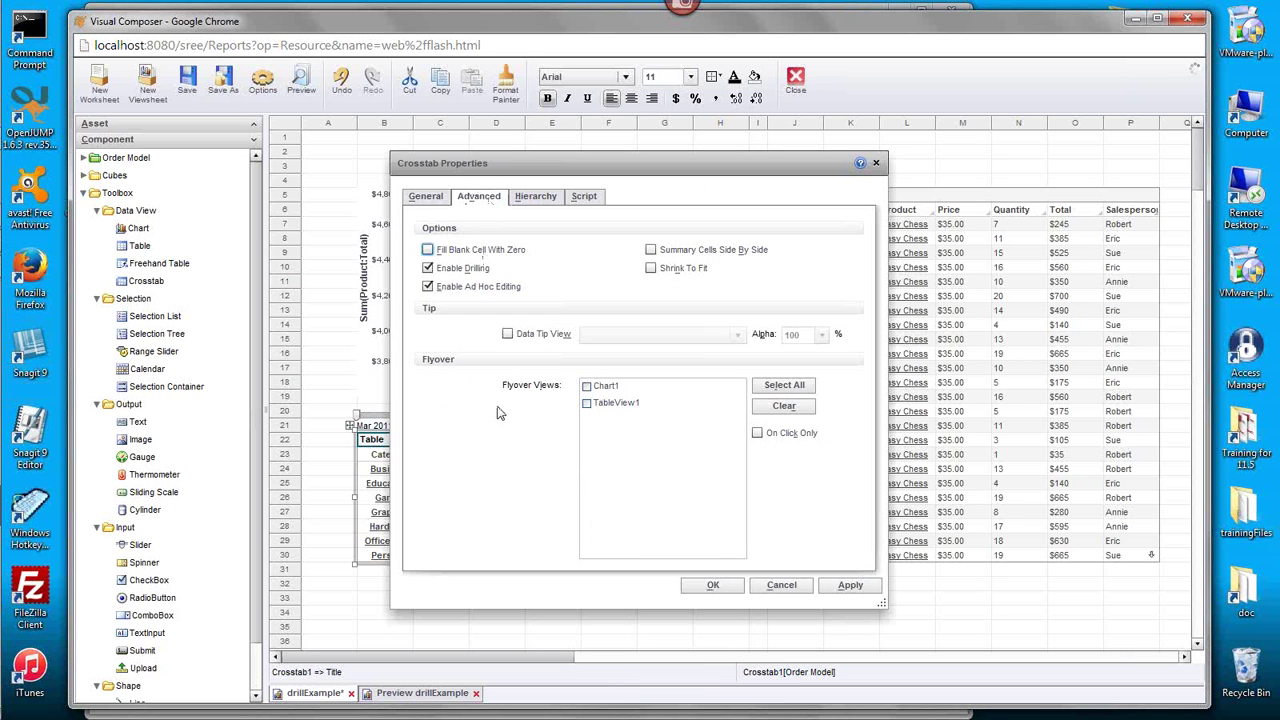
{"action": "left_click", "coordinate": [588, 404]}
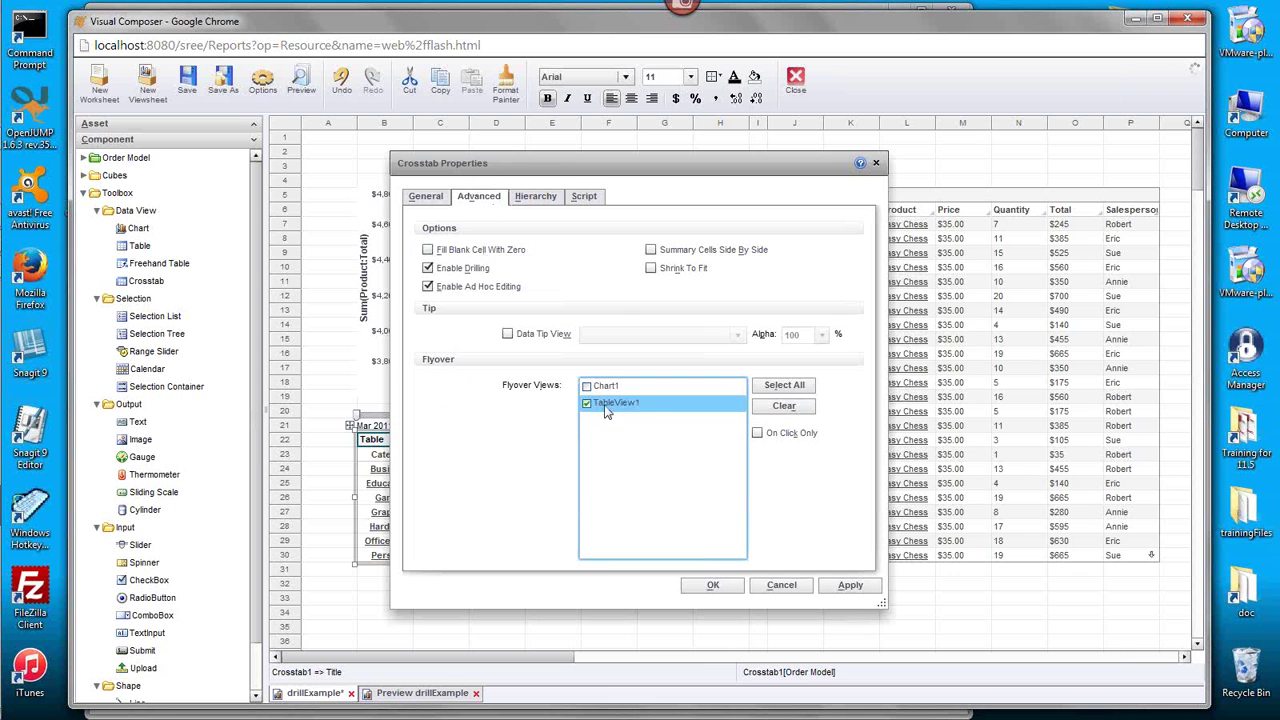
{"action": "left_click", "coordinate": [718, 586]}
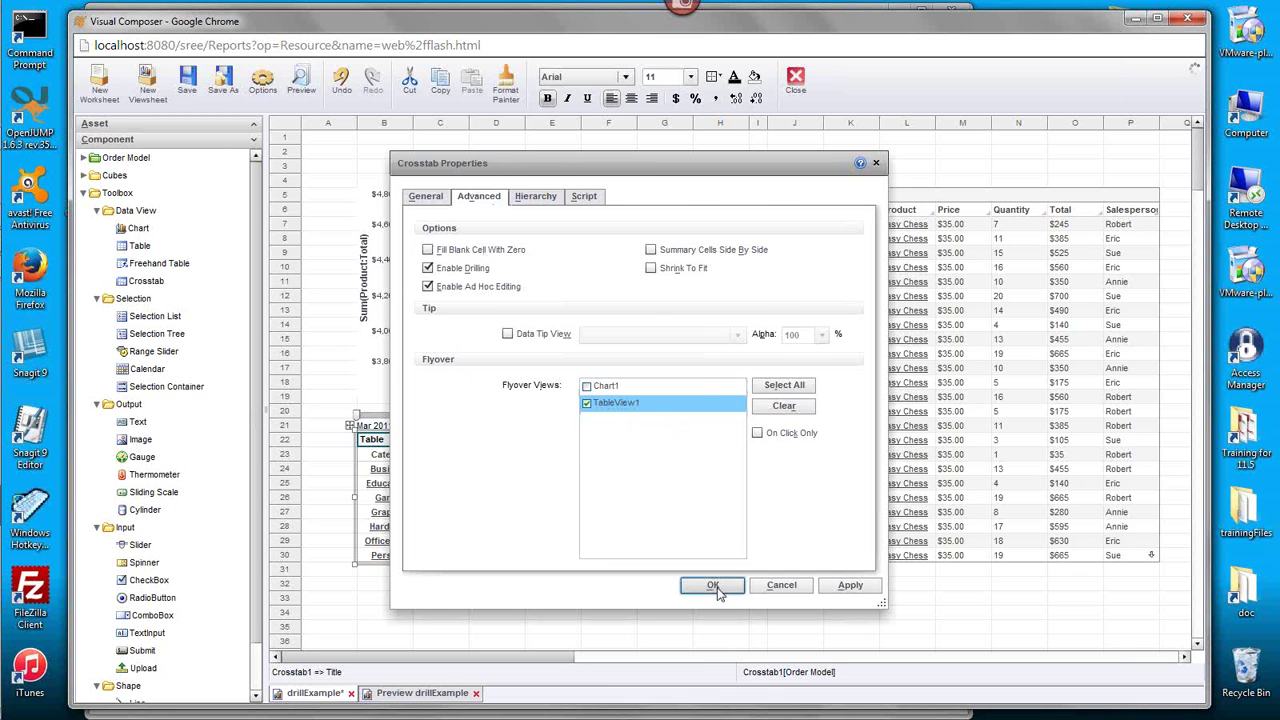
- Clear all flyover views from the line chart's properties and accept the change
{"action": "left_click", "coordinate": [680, 270]}
{"action": "right_click", "coordinate": [678, 267]}
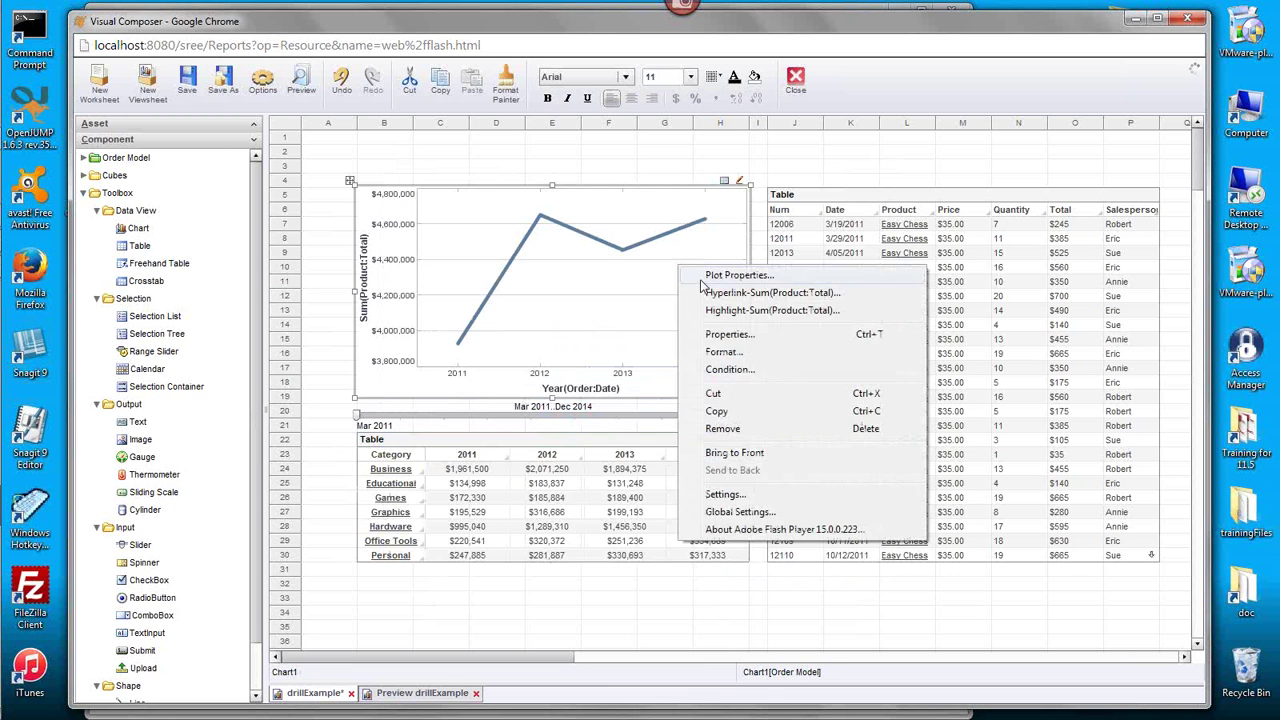
{"action": "left_click", "coordinate": [720, 336]}
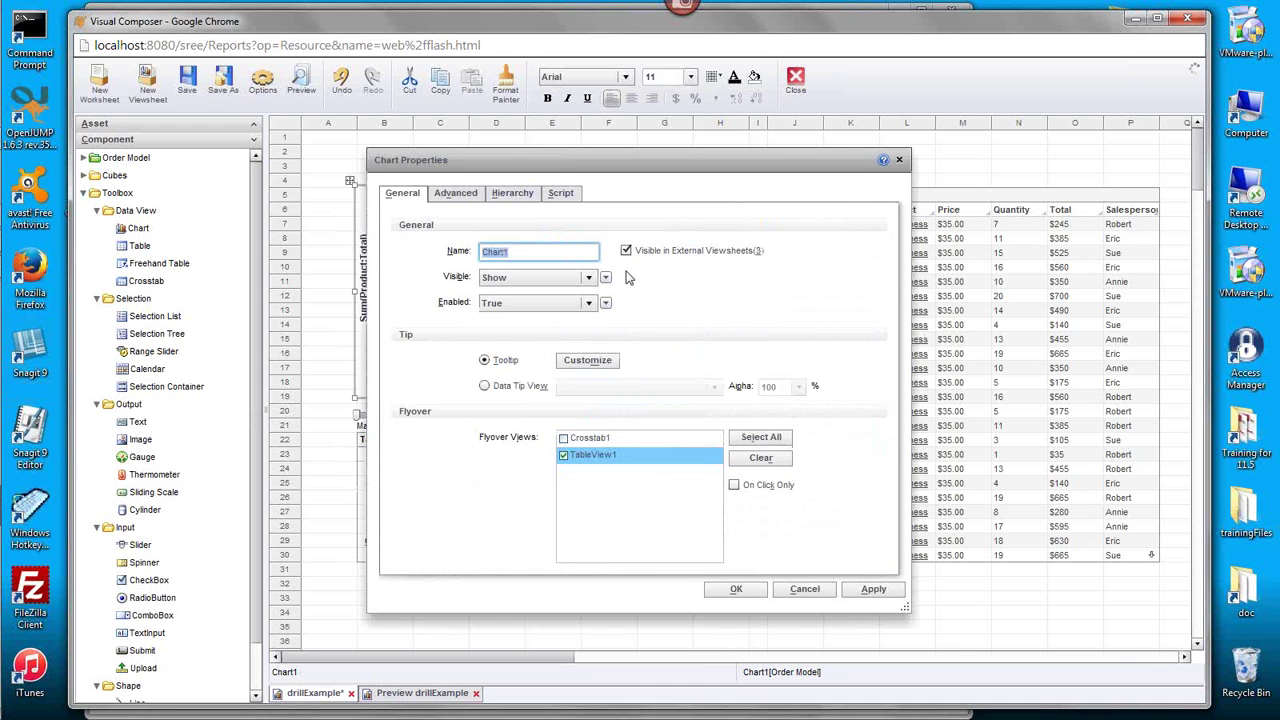
{"action": "left_click", "coordinate": [760, 457]}
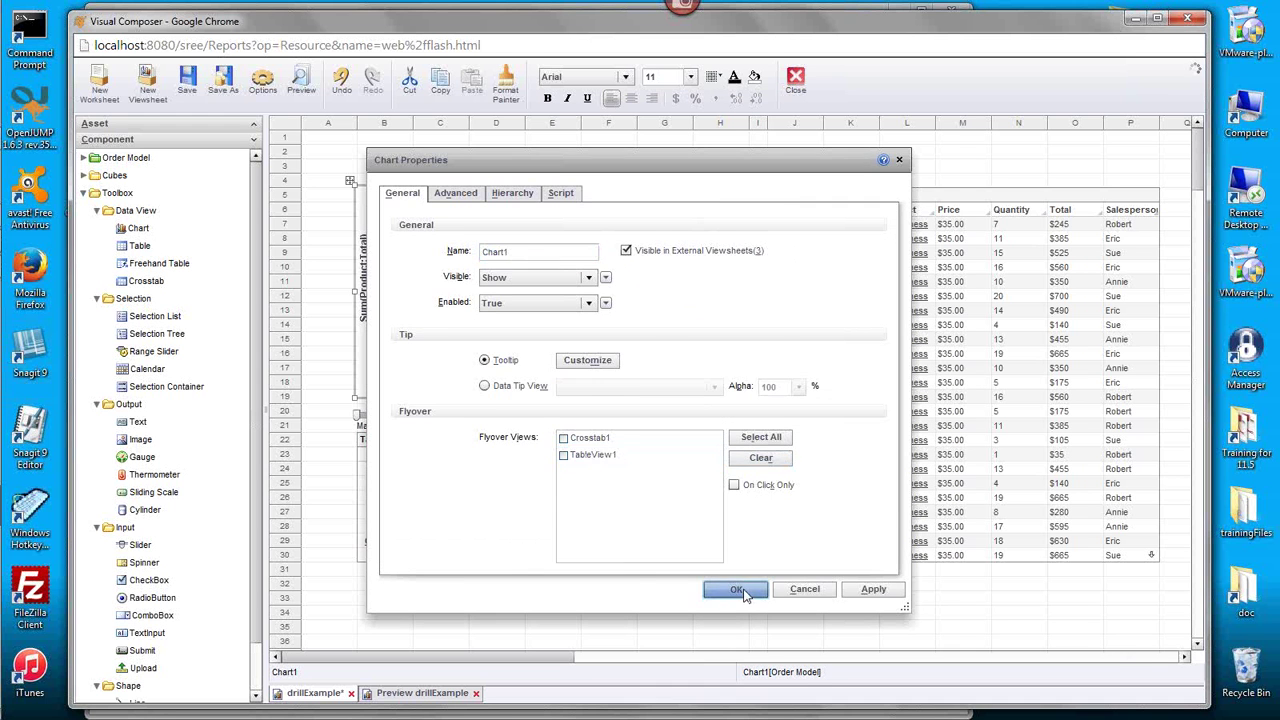
{"action": "left_click", "coordinate": [742, 592]}
{"action": "mouse_move", "coordinate": [580, 522]}
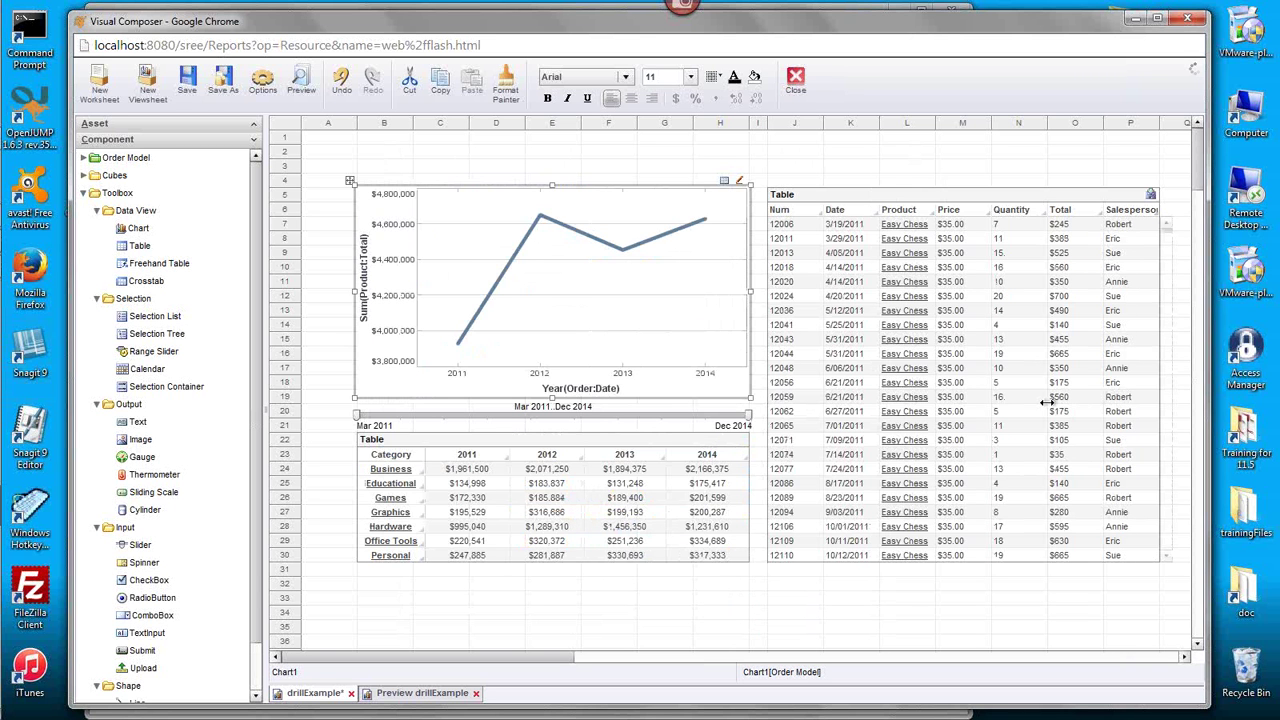
- Test the table flyover in the viewsheet preview on the crosstab's 2012 Games and Graphics cells
{"action": "left_click", "coordinate": [420, 693]}
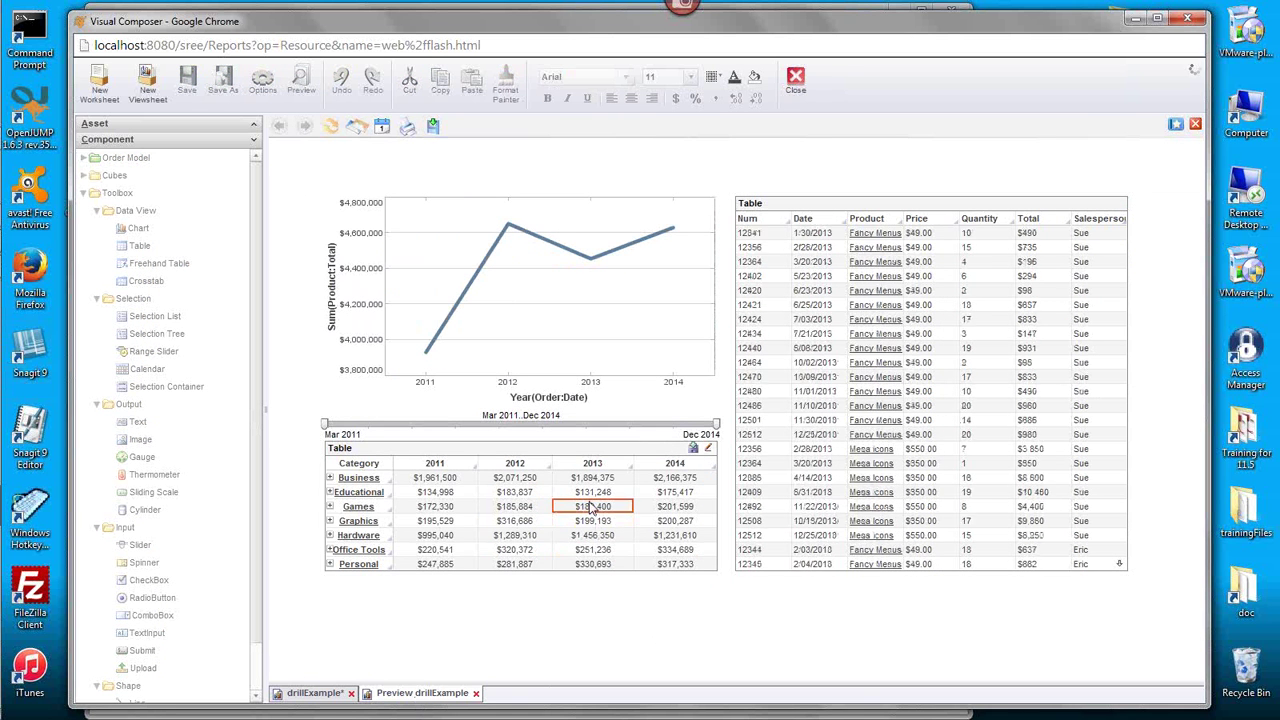
{"action": "left_click", "coordinate": [511, 508]}
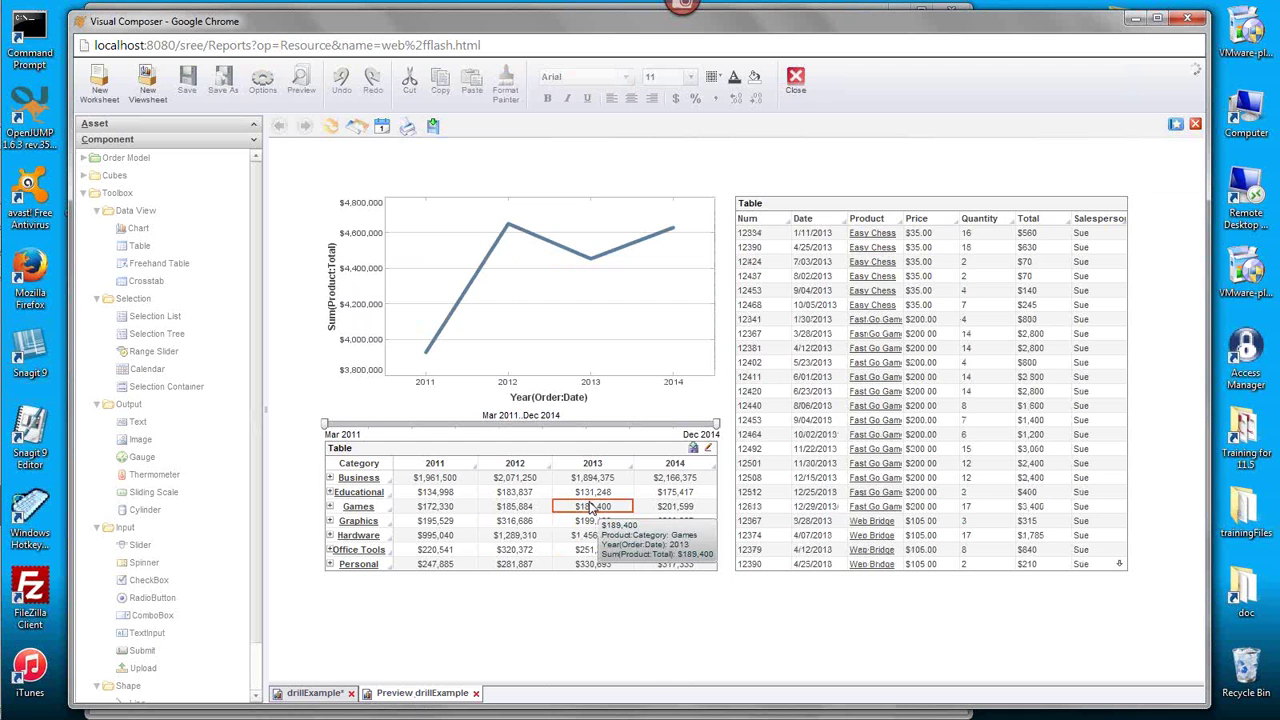
{"action": "left_click", "coordinate": [512, 521]}
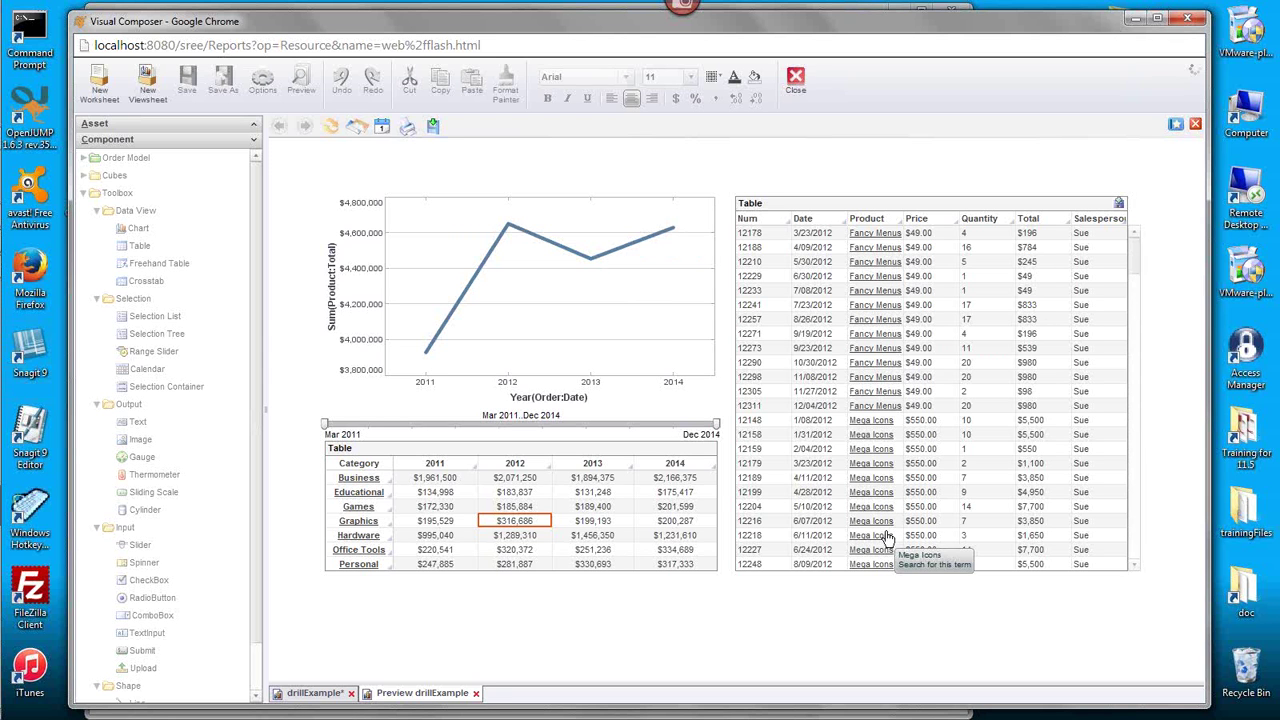
- Close the preview and clear all flyover views in the crosstab's properties
{"action": "left_click", "coordinate": [476, 693]}
{"action": "left_click", "coordinate": [607, 445]}
{"action": "left_click", "coordinate": [565, 497]}
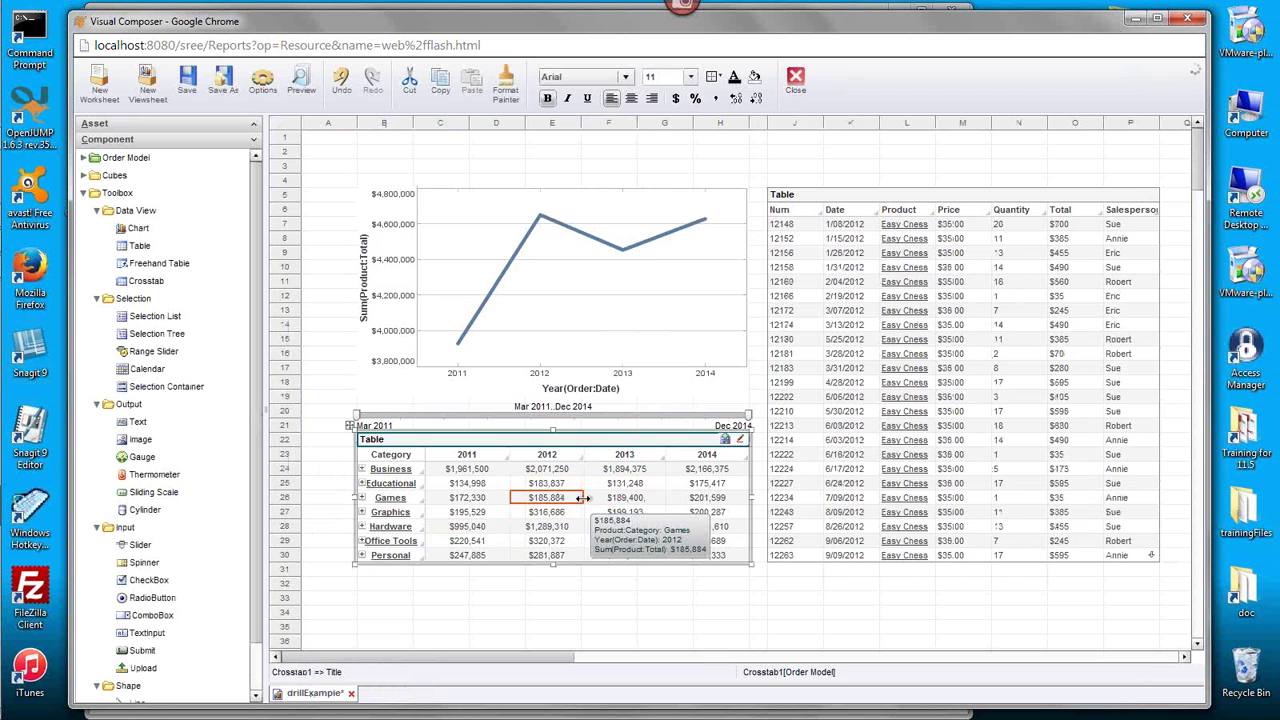
{"action": "left_click", "coordinate": [643, 471]}
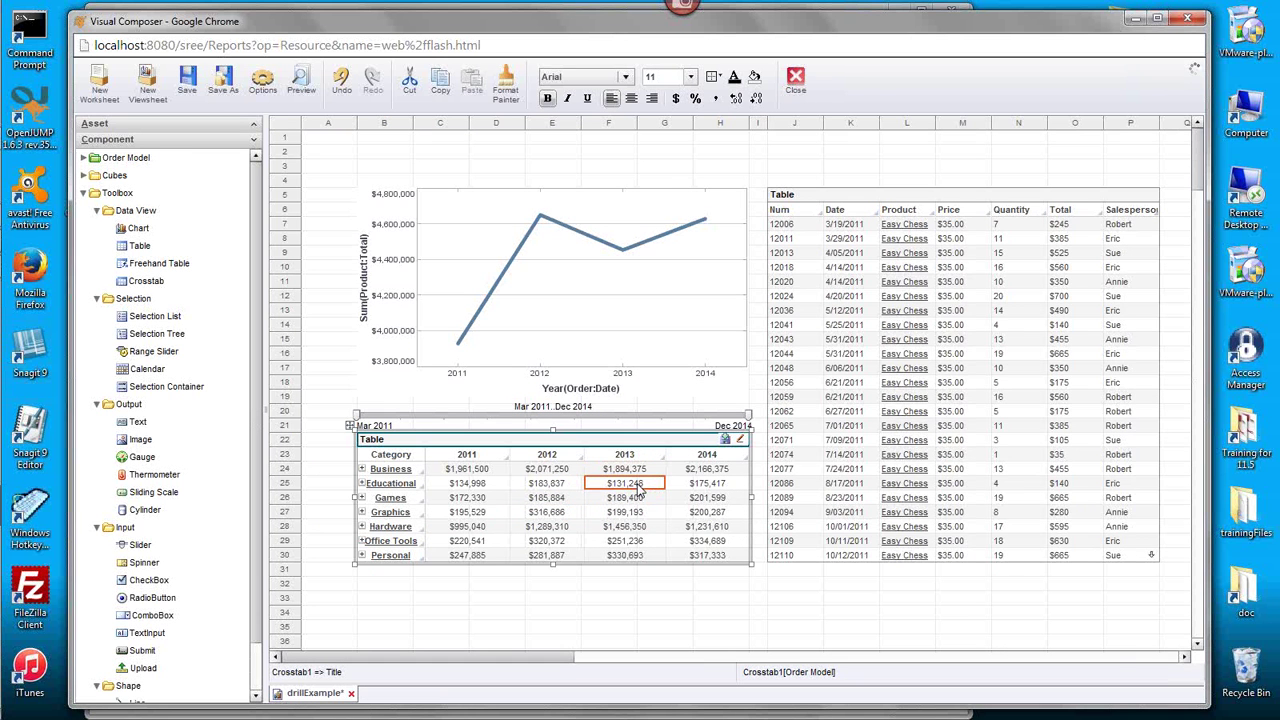
{"action": "left_click", "coordinate": [640, 447]}
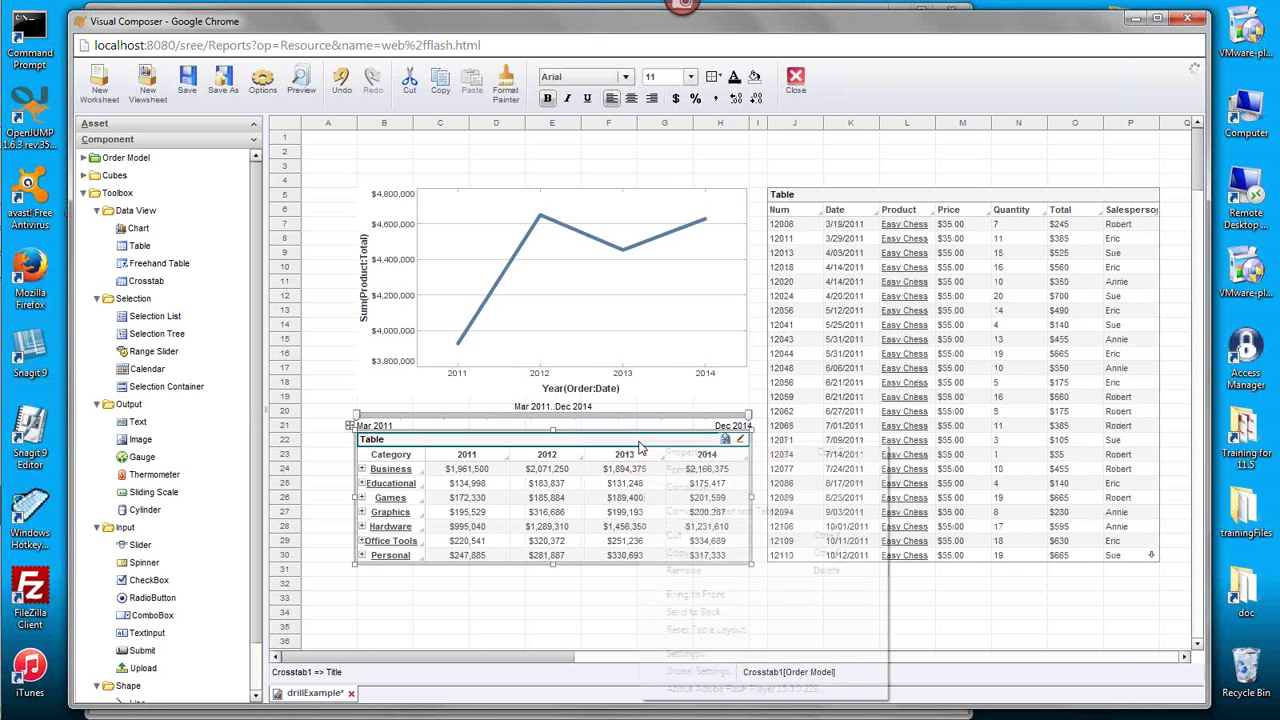
{"action": "right_click", "coordinate": [640, 447]}
{"action": "left_click", "coordinate": [672, 453]}
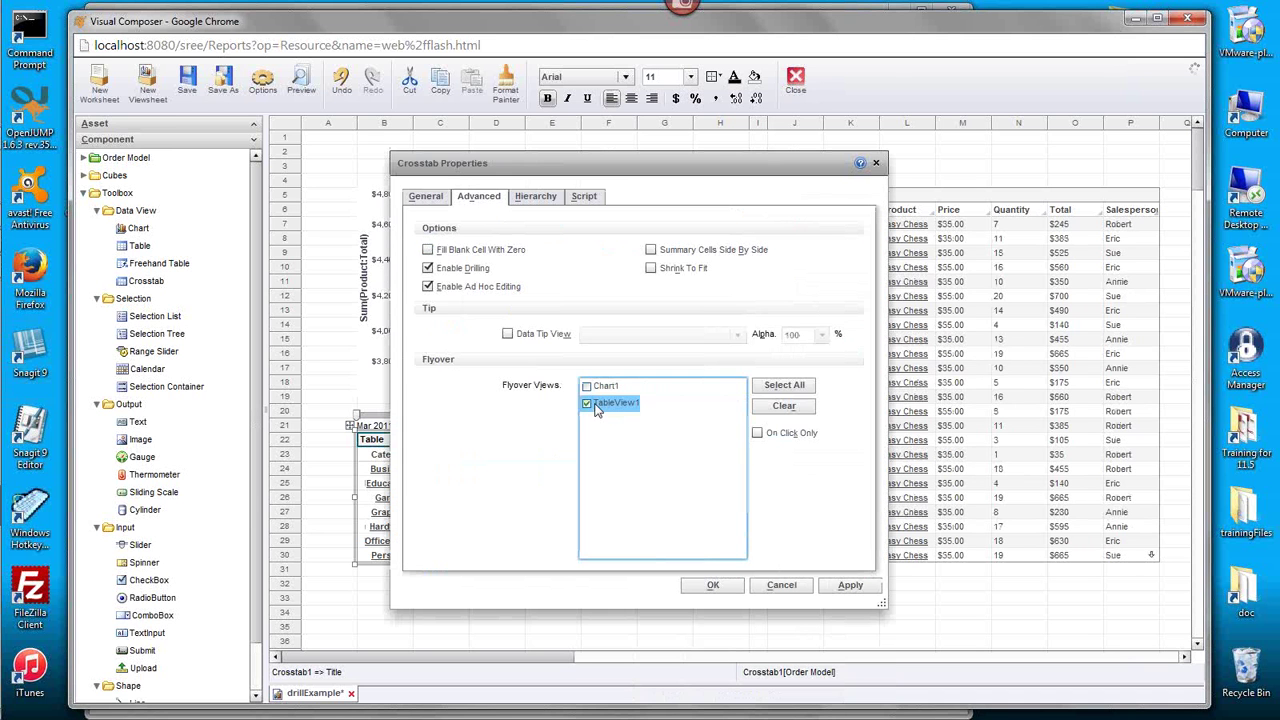
{"action": "left_click", "coordinate": [587, 403]}
{"action": "left_click", "coordinate": [784, 406]}
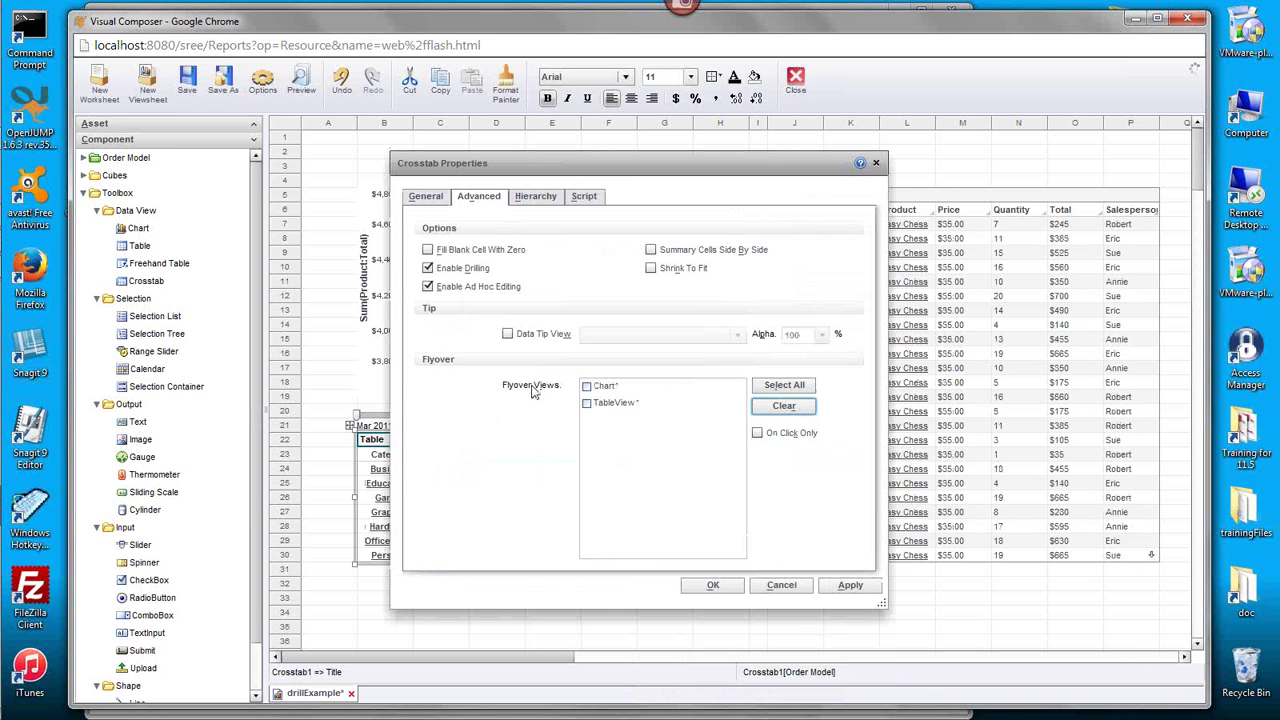
- Enable the crosstab's Data Tip View with TableView1, accept the properties, and save the viewsheet
{"action": "left_click", "coordinate": [508, 335]}
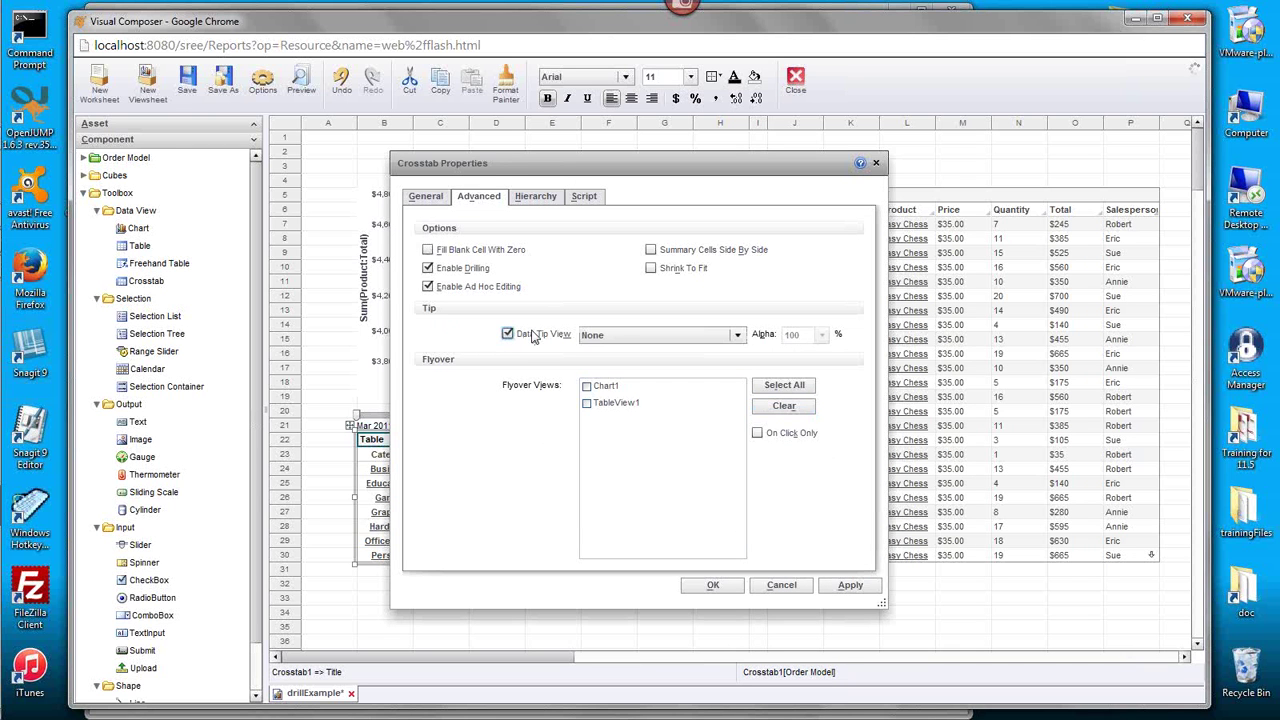
{"action": "left_click", "coordinate": [621, 339]}
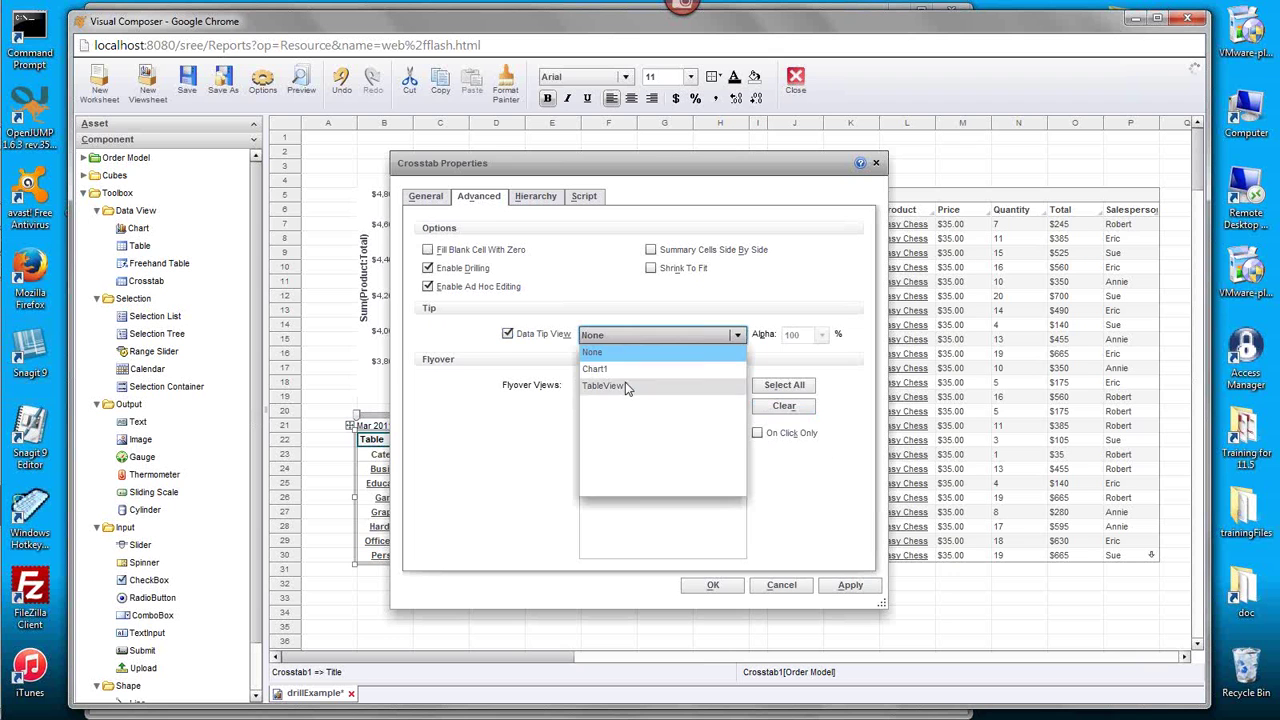
{"action": "left_click", "coordinate": [625, 385]}
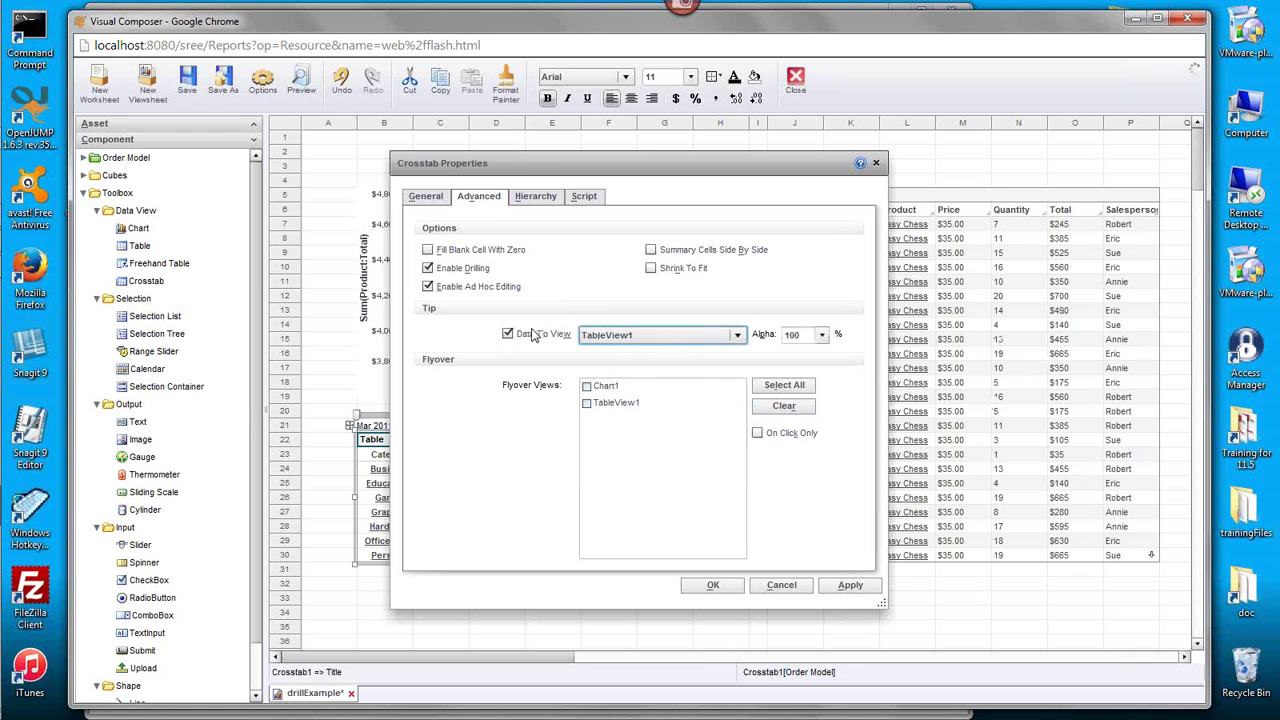
{"action": "left_click", "coordinate": [720, 586]}
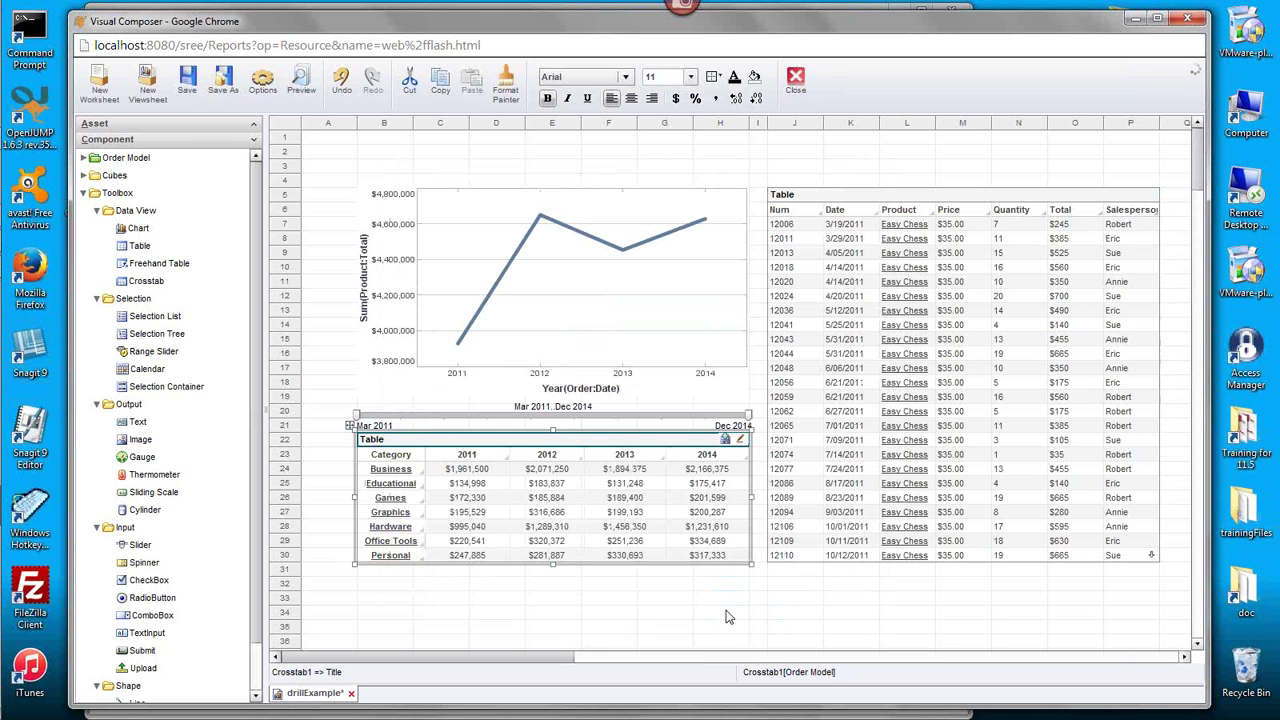
{"action": "left_click", "coordinate": [187, 82]}
- Preview the viewsheet, test the data tip table on the crosstab's 2011 Games cell, and browse its order rows
{"action": "left_click", "coordinate": [301, 82]}
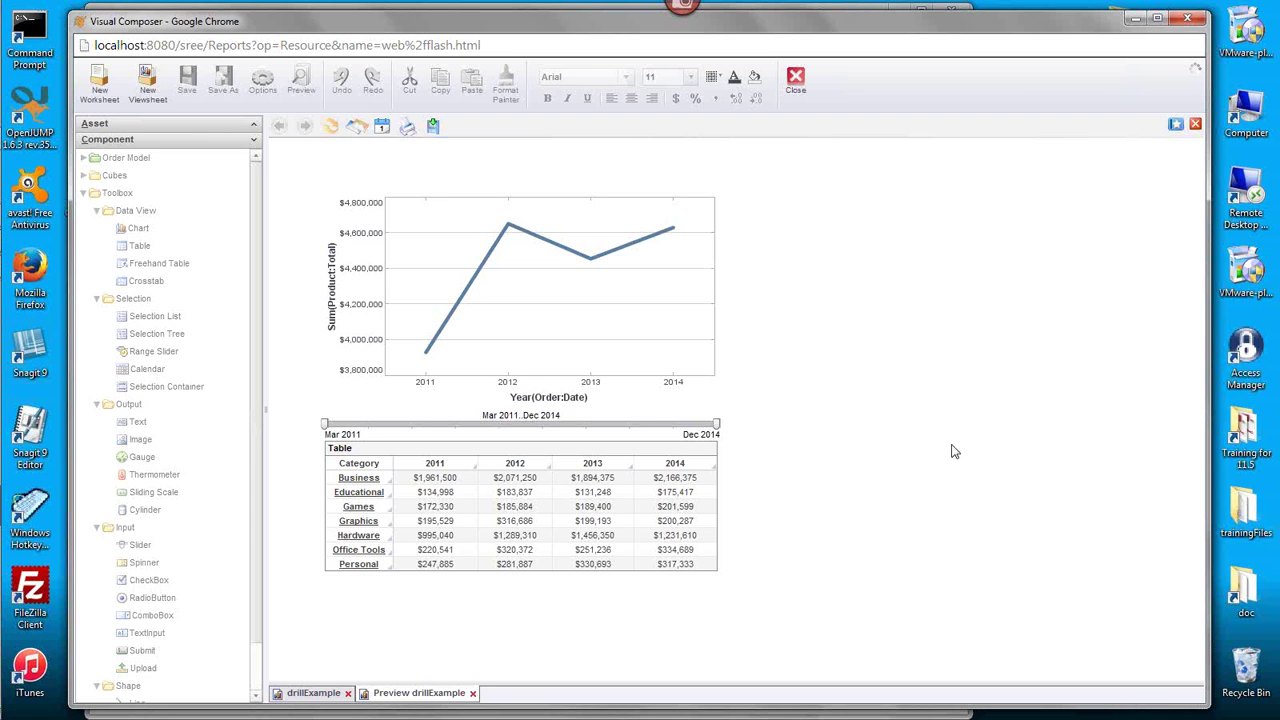
{"action": "left_click", "coordinate": [585, 497]}
{"action": "mouse_move", "coordinate": [452, 510]}
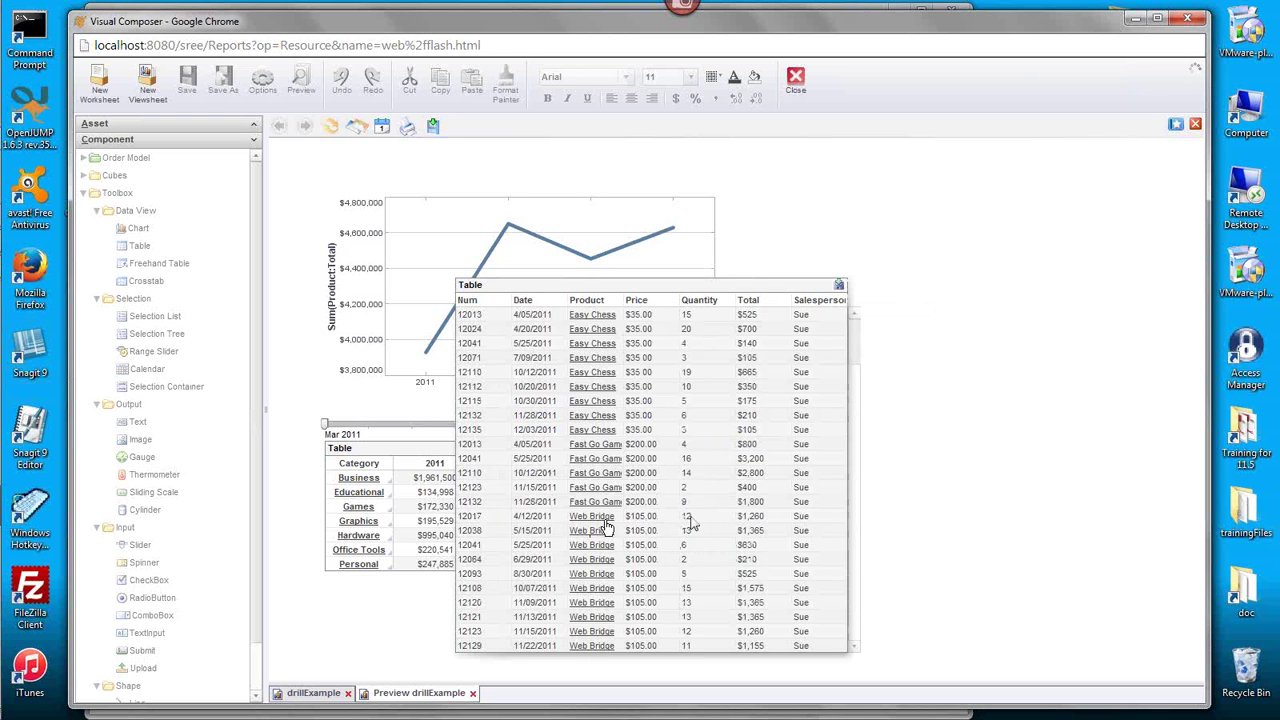
{"action": "left_click_drag", "start_coordinate": [853, 347], "coordinate": [840, 513]}
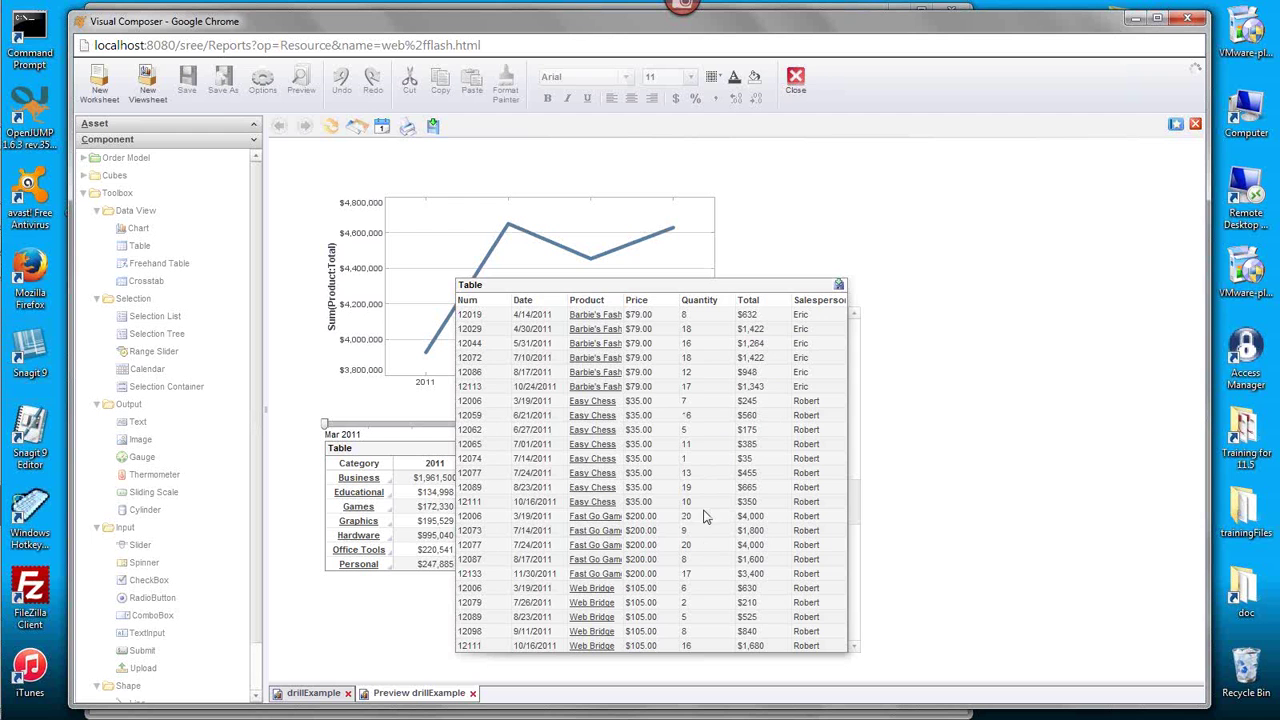
{"action": "left_click", "coordinate": [839, 284]}
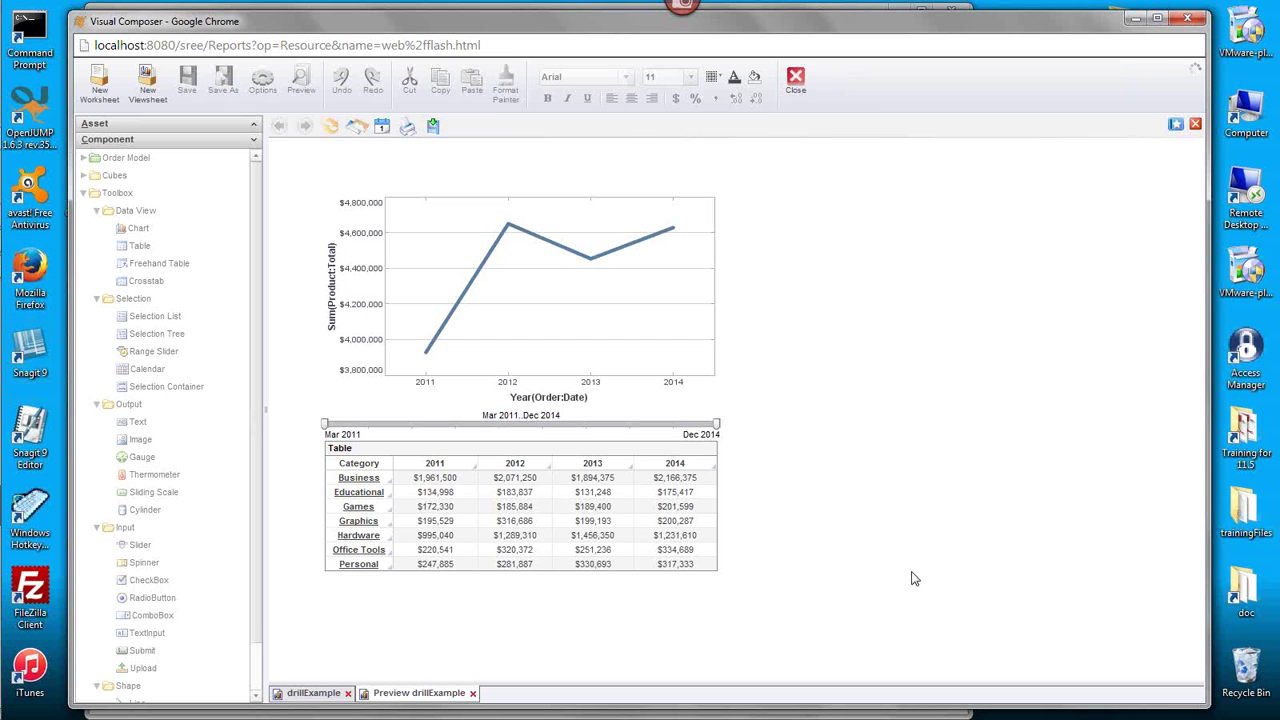
- Return to the drillExample design, expand the crosstab's Educational category to product names, and save the viewsheet
{"action": "left_click", "coordinate": [313, 693]}
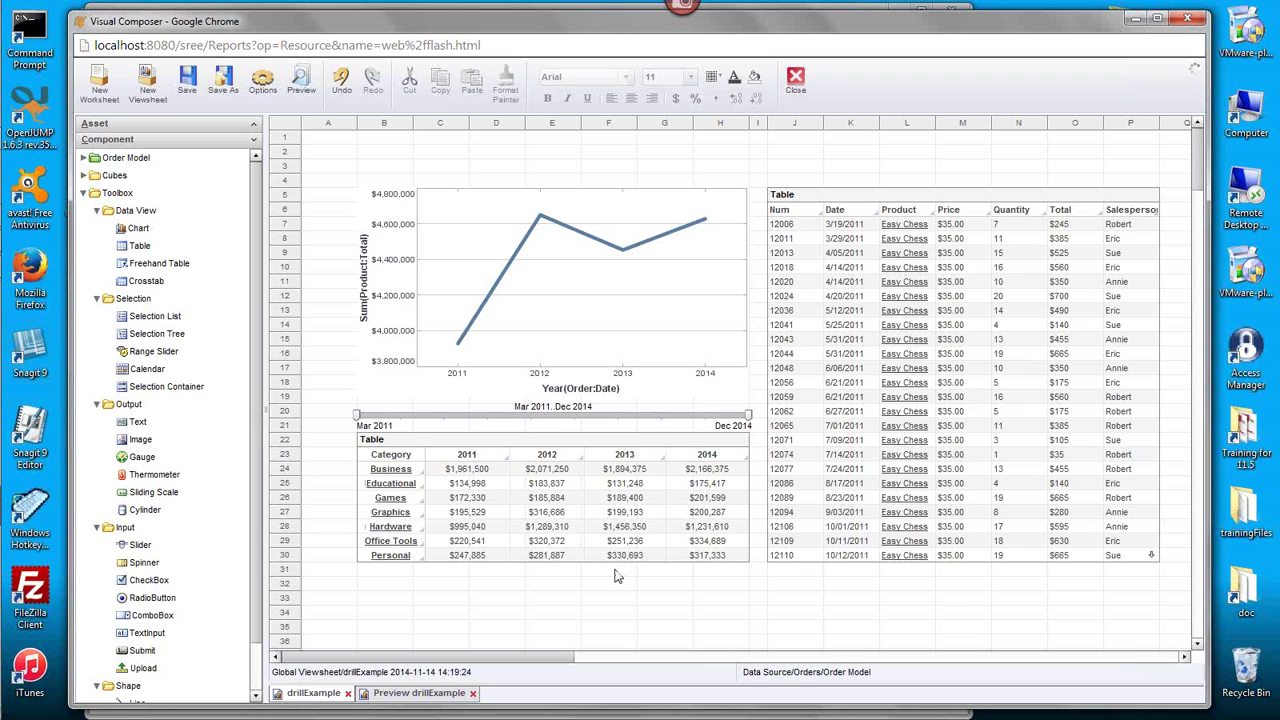
{"action": "left_click", "coordinate": [362, 484]}
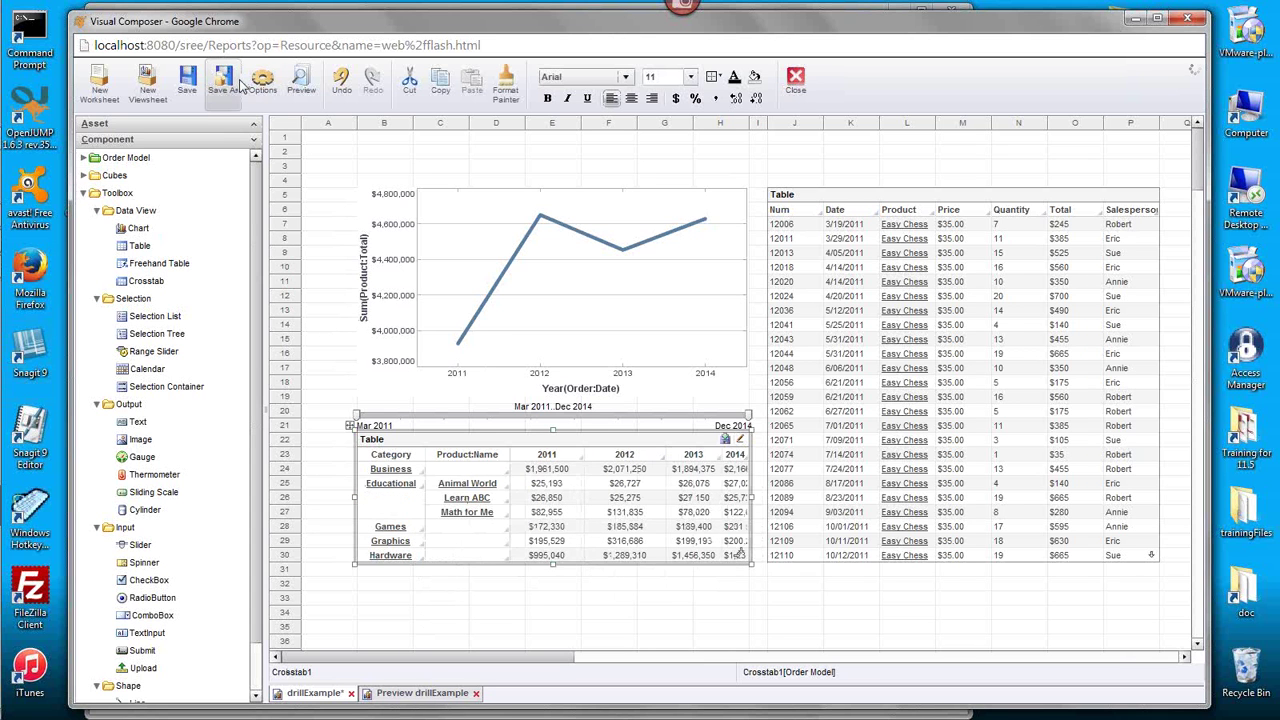
{"action": "left_click", "coordinate": [187, 84]}
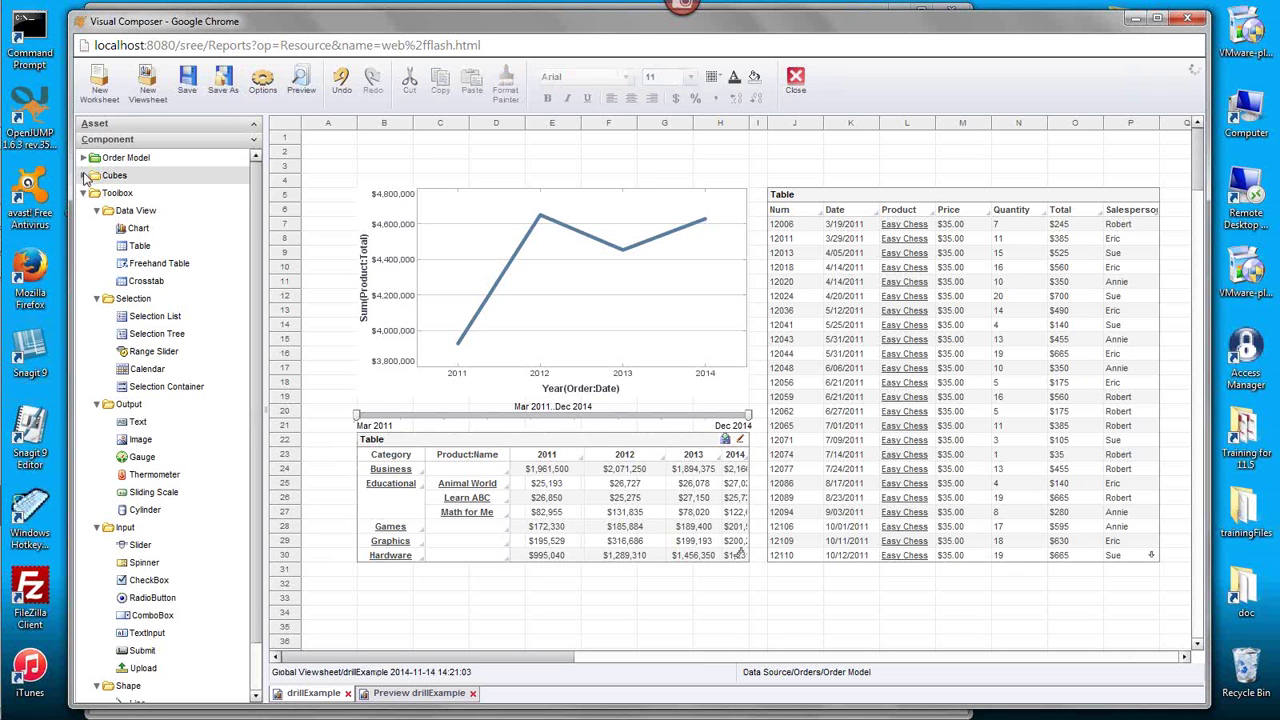
- Open the Order Details viewsheet from Global Viewsheet with the product parameter left blank, and compare it with drillExample's product links
{"action": "left_click", "coordinate": [150, 124]}
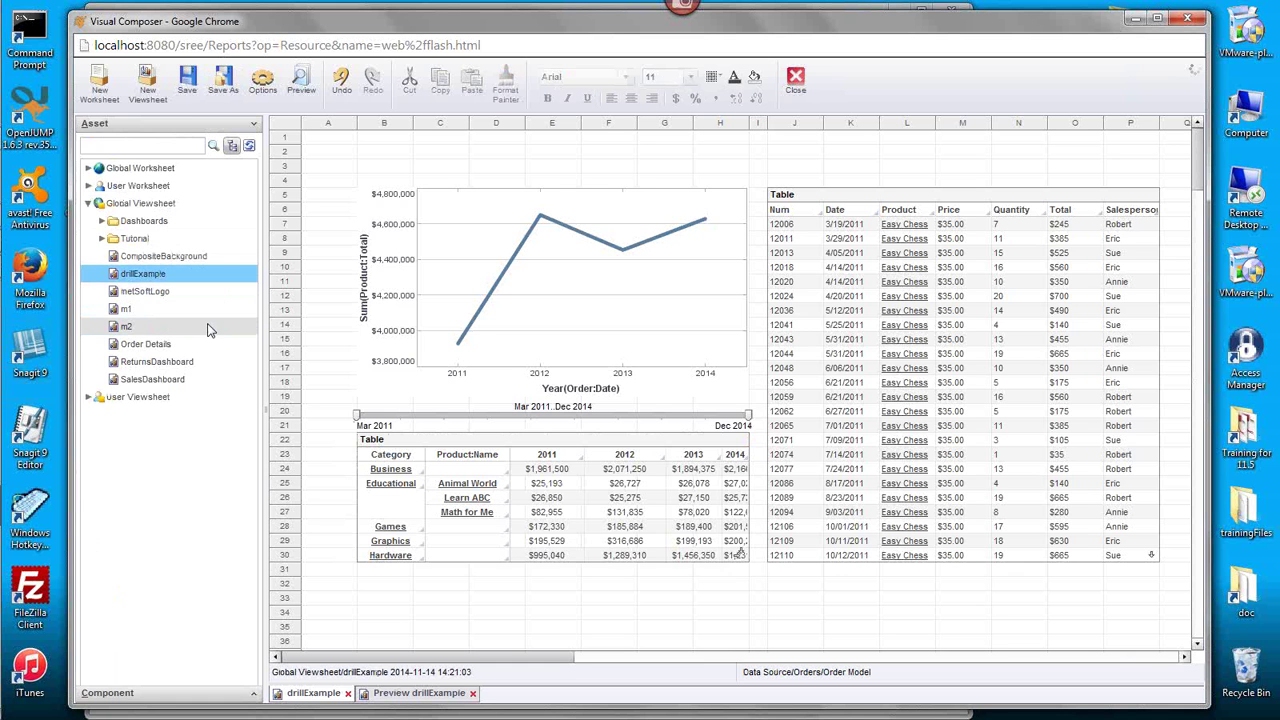
{"action": "left_click", "coordinate": [116, 346]}
{"action": "double_click", "coordinate": [116, 346]}
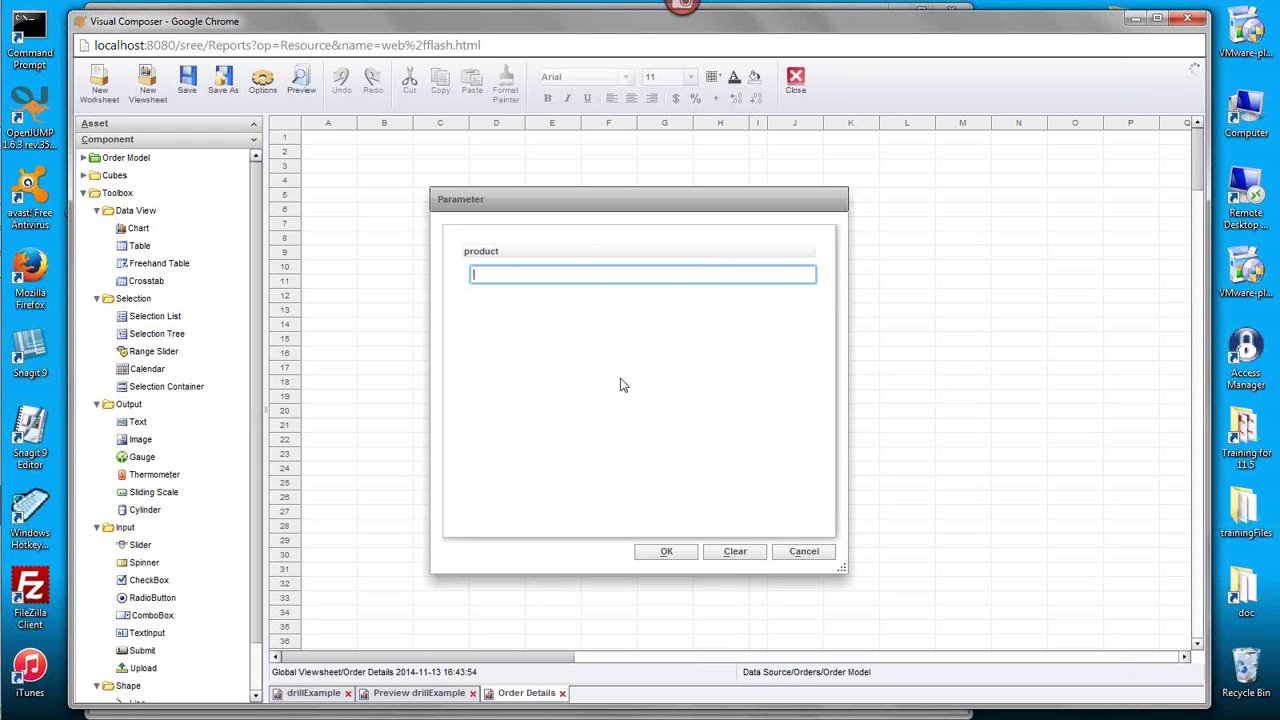
{"action": "left_click", "coordinate": [668, 553]}
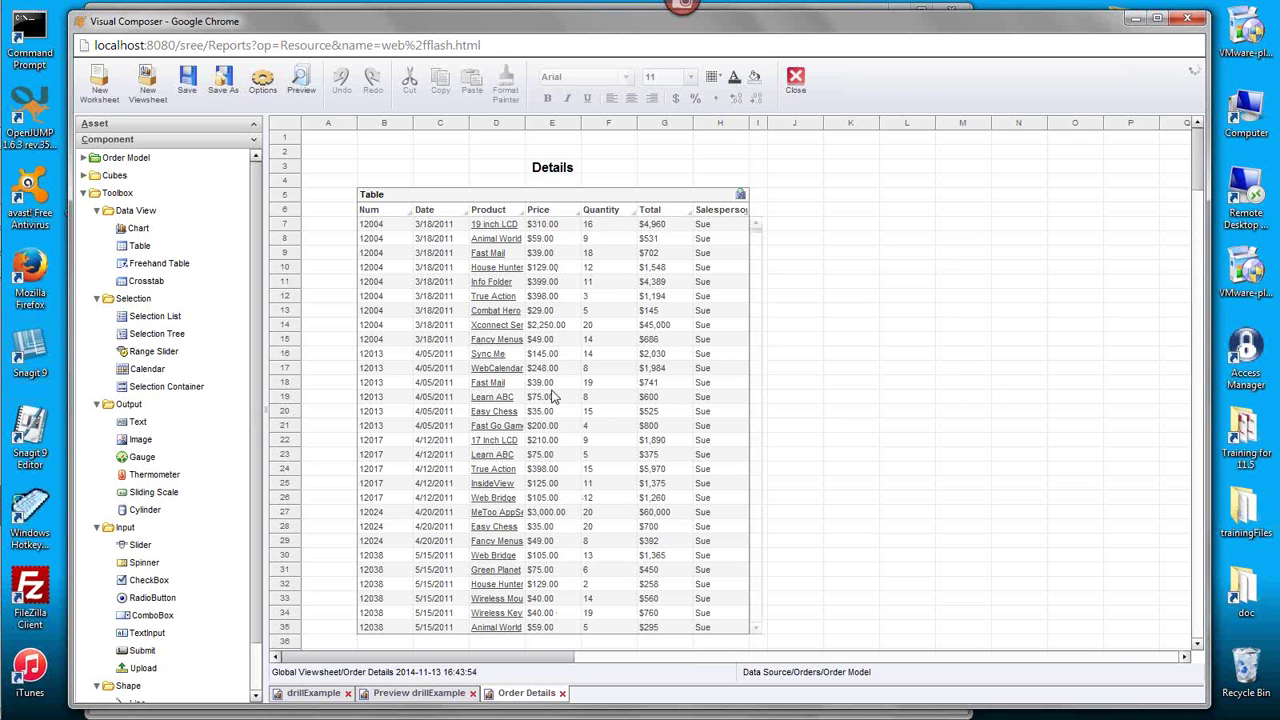
{"action": "left_click", "coordinate": [313, 693]}
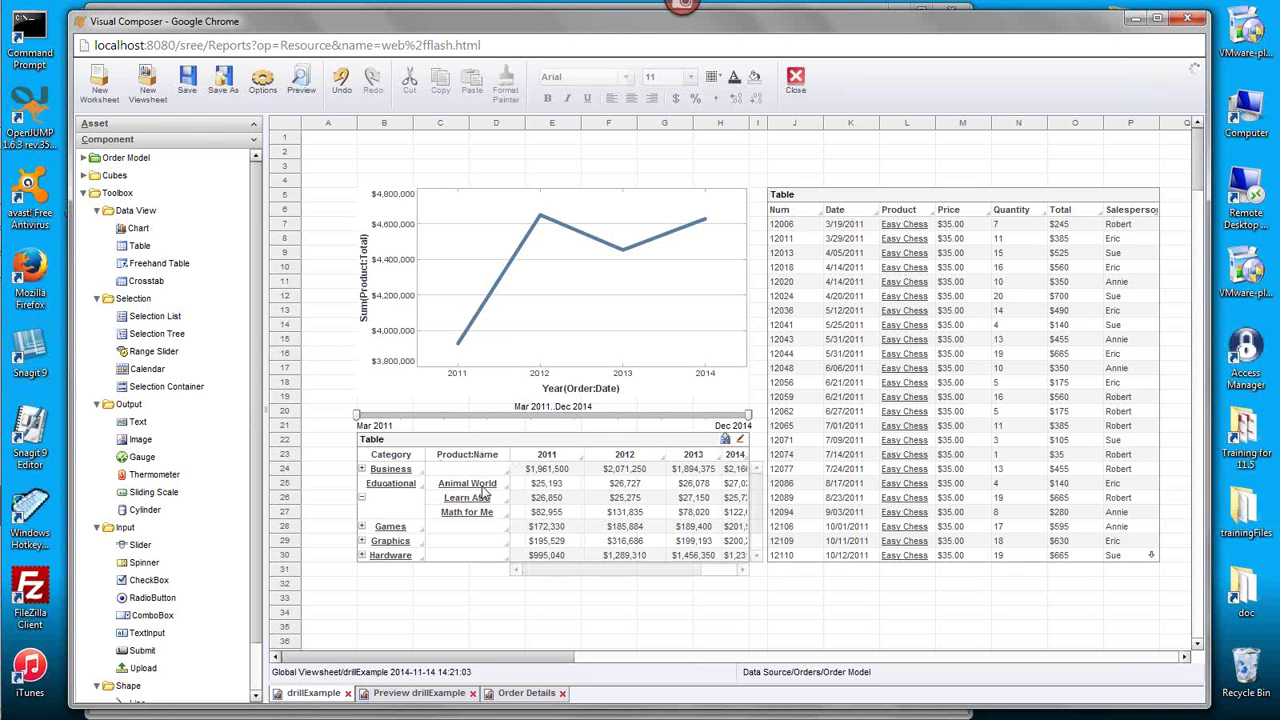
{"action": "left_click", "coordinate": [526, 693]}
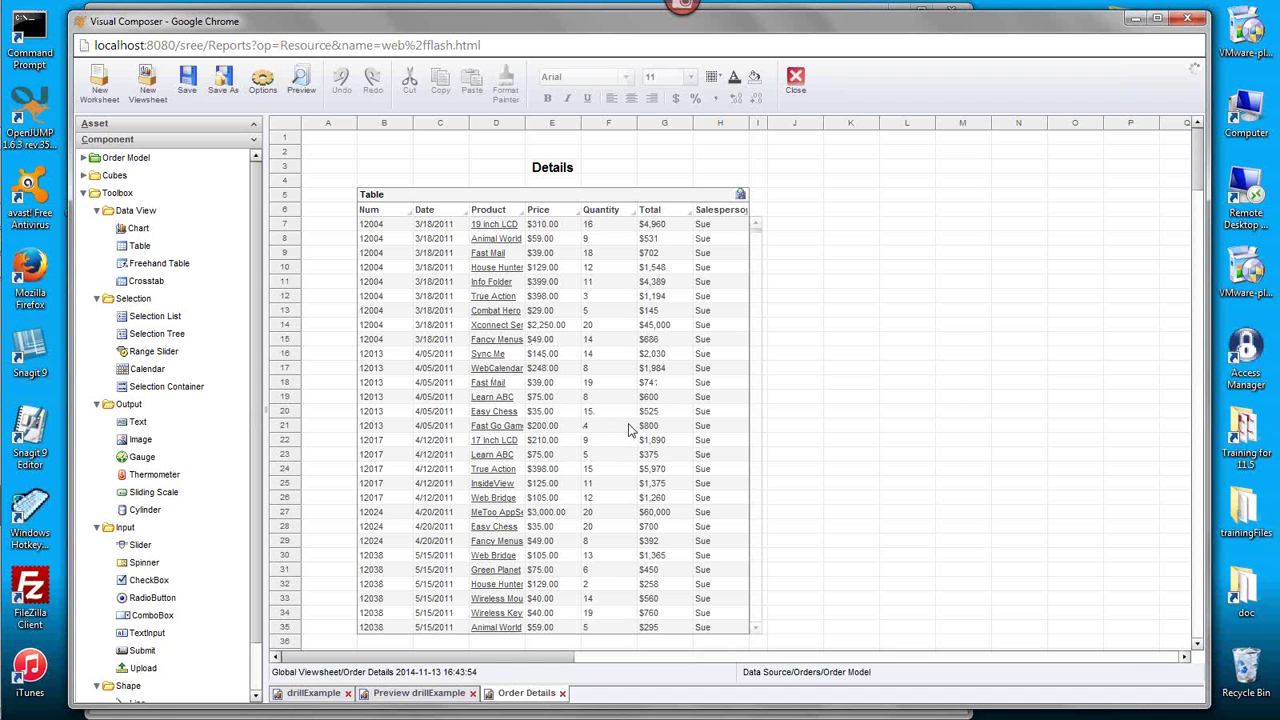
- Examine the product parameter condition on the Order Details table, and leave it without changes
{"action": "left_click", "coordinate": [580, 226]}
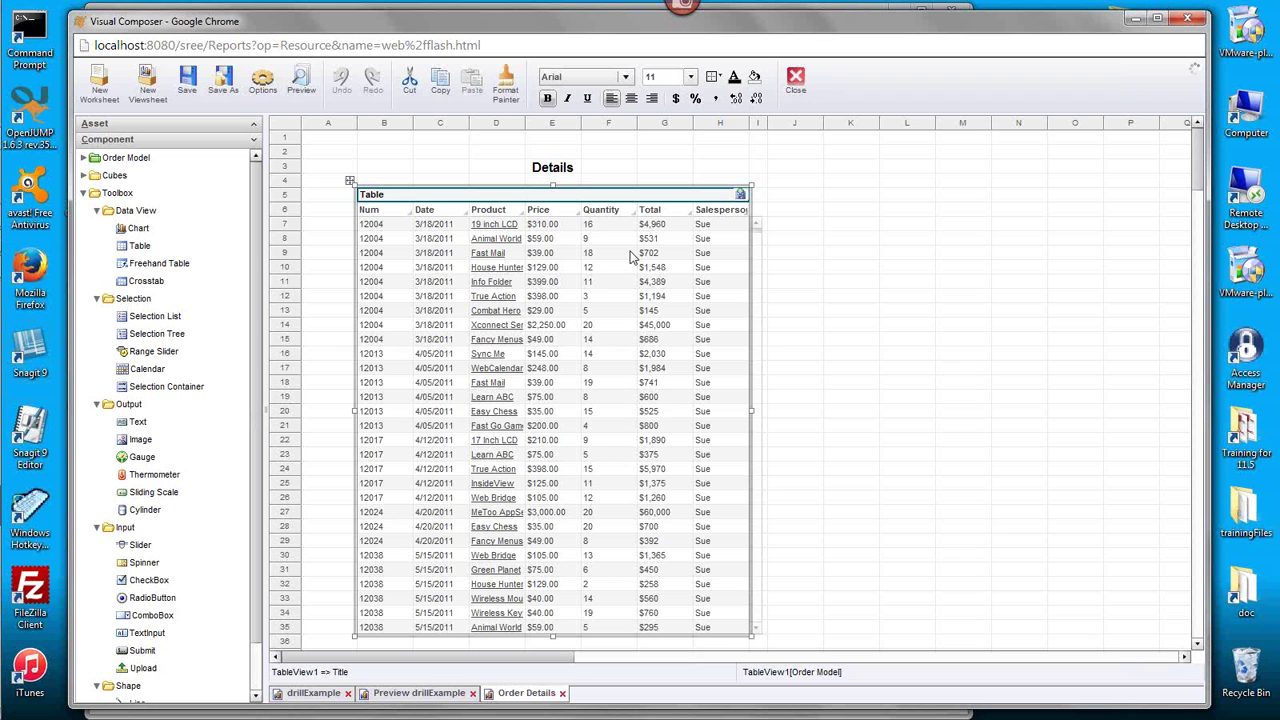
{"action": "right_click", "coordinate": [551, 196]}
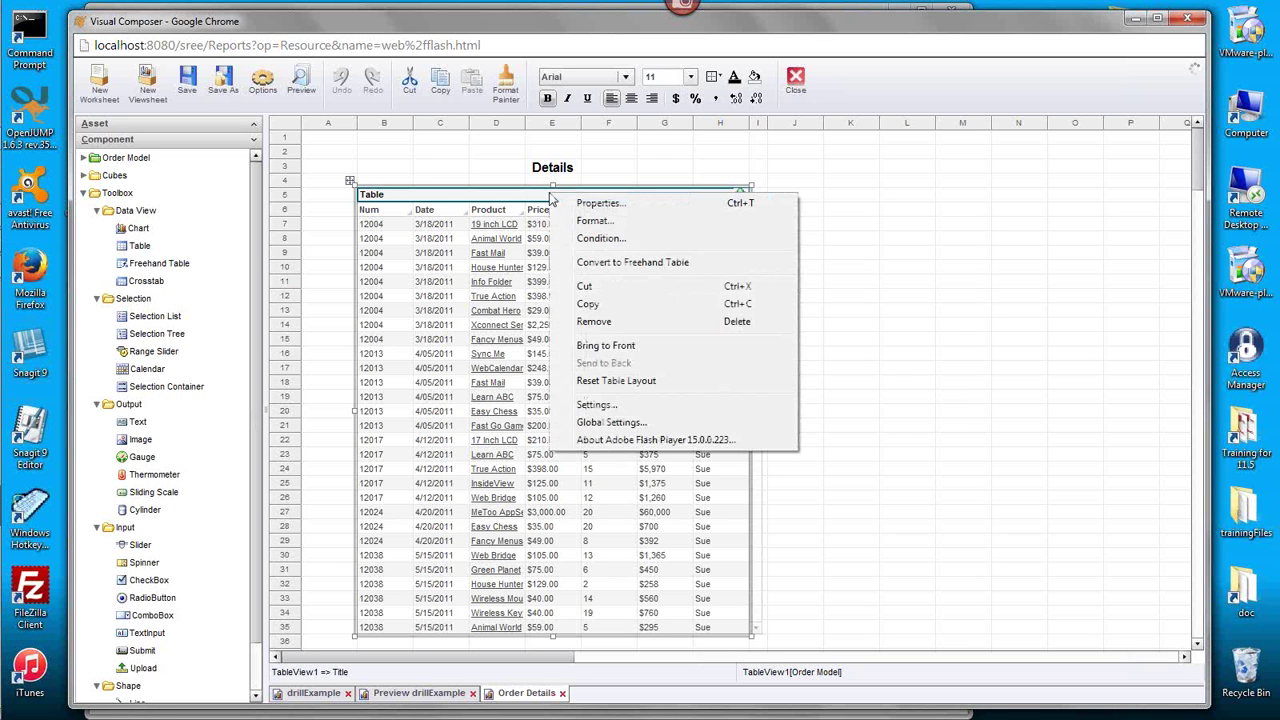
{"action": "left_click", "coordinate": [618, 239]}
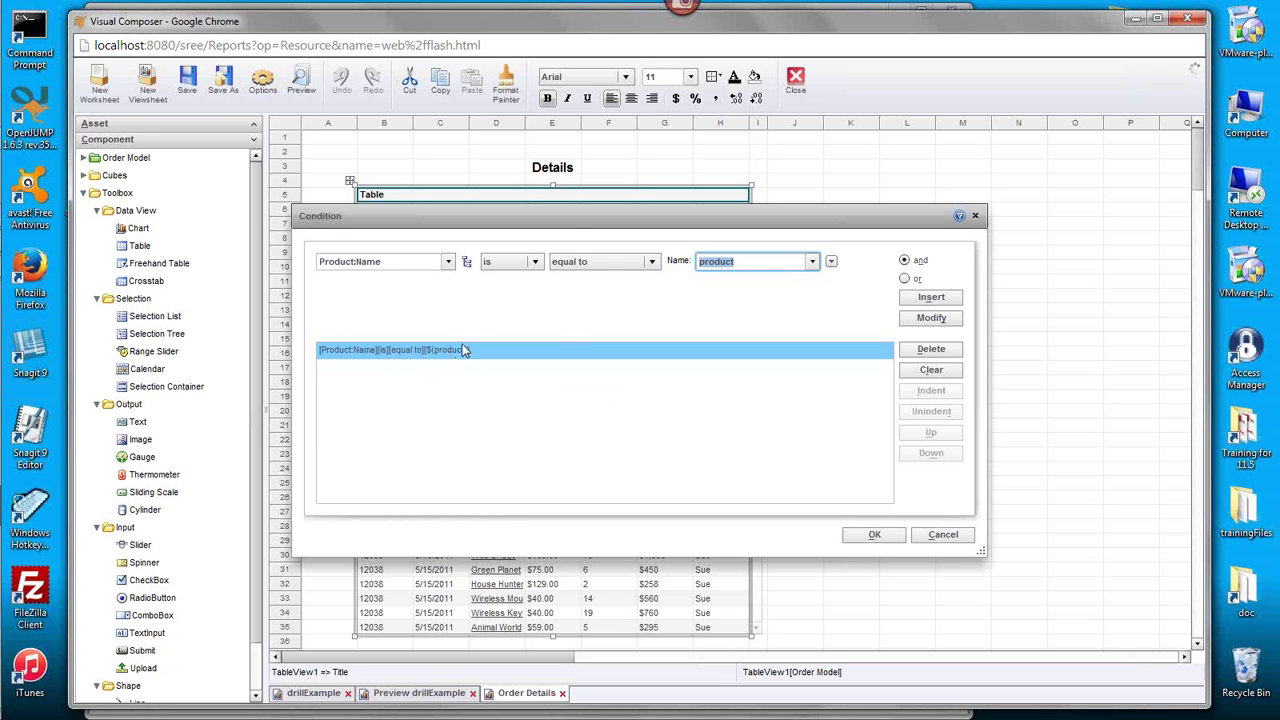
{"action": "left_click_drag", "start_coordinate": [475, 221], "coordinate": [536, 259]}
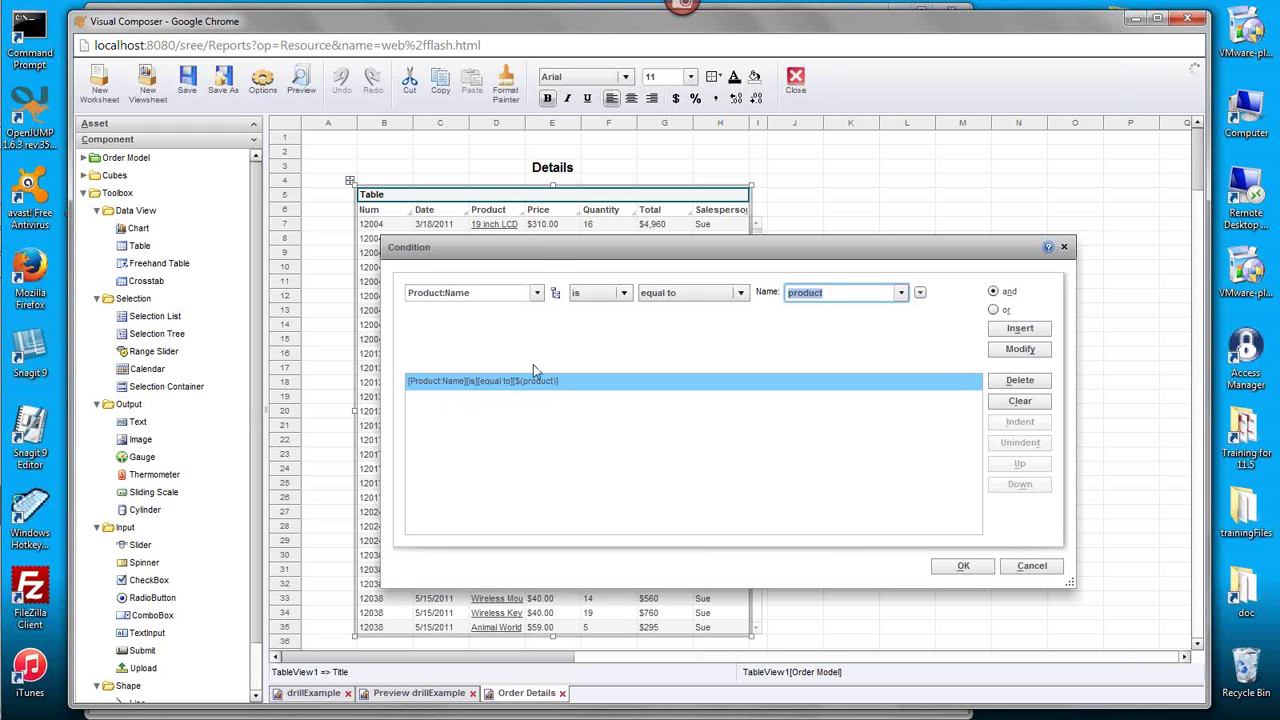
{"action": "left_click_drag", "start_coordinate": [537, 245], "coordinate": [836, 260]}
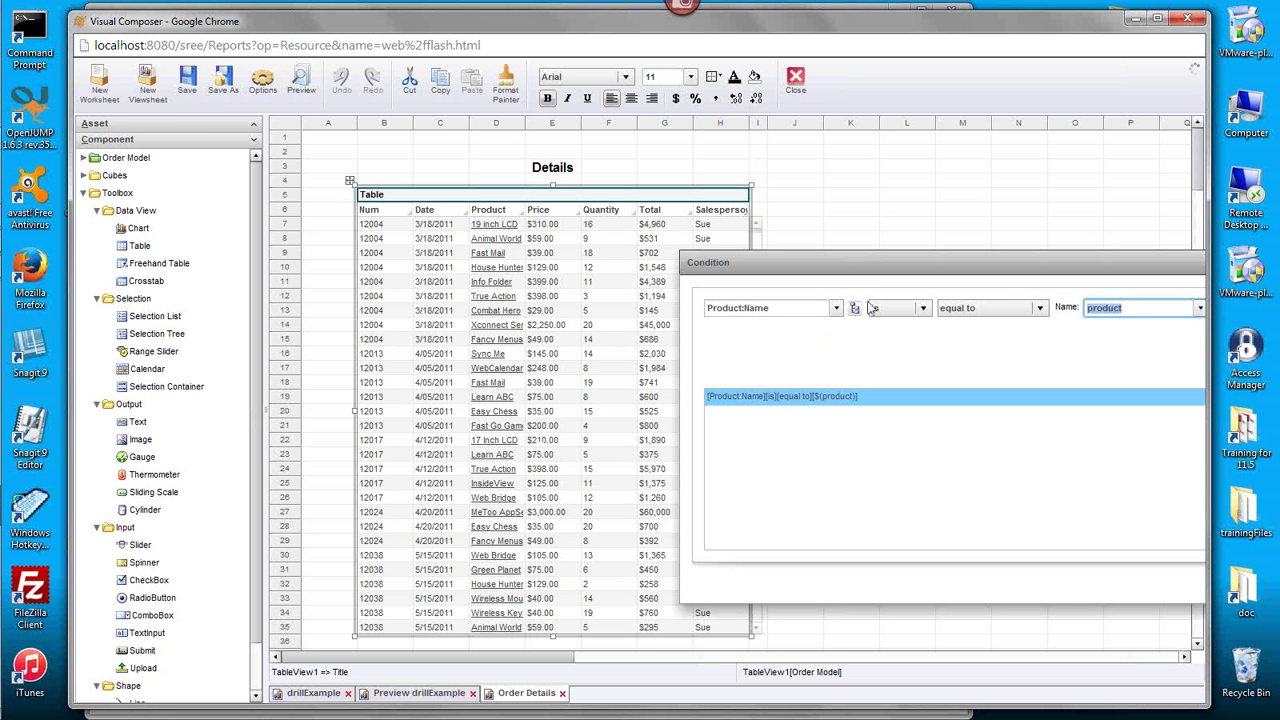
{"action": "left_click_drag", "start_coordinate": [886, 268], "coordinate": [529, 186]}
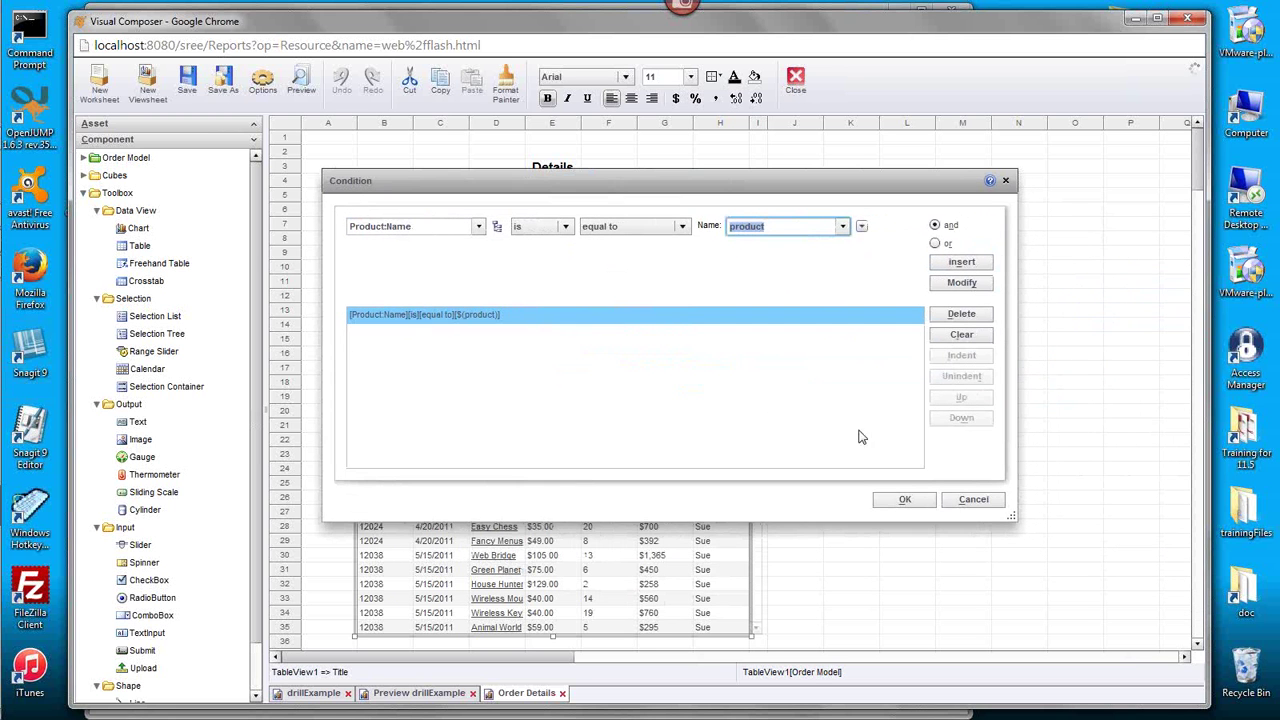
{"action": "left_click", "coordinate": [972, 498]}
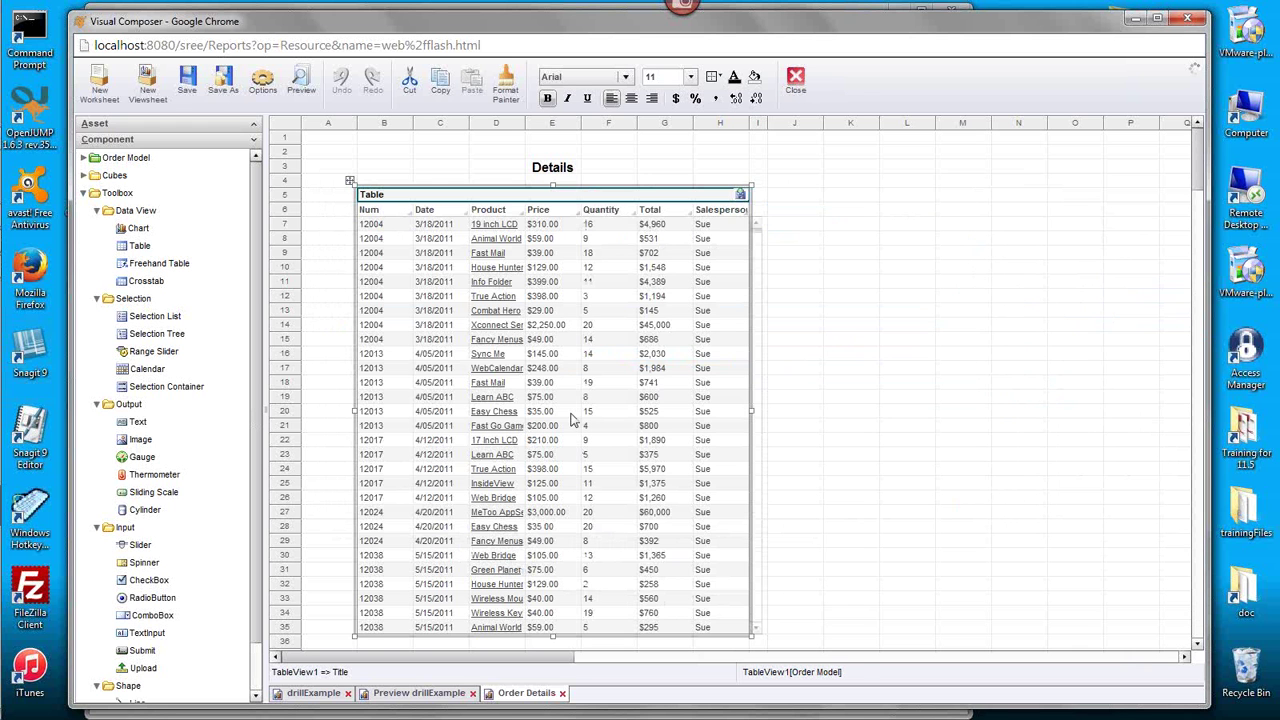
- Return to the drillExample design, expand the crosstab's Games category, and give the product name cells an asset hyperlink to Order Details
{"action": "left_click", "coordinate": [314, 694]}
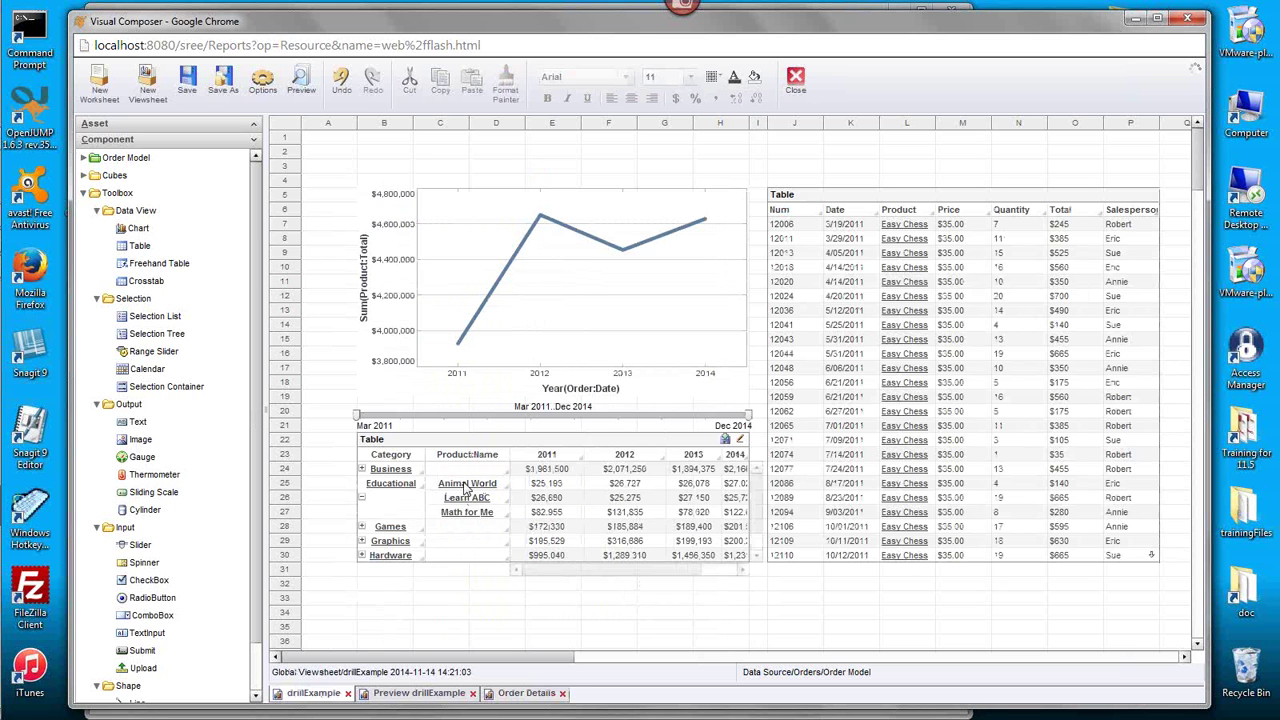
{"action": "left_click", "coordinate": [362, 528]}
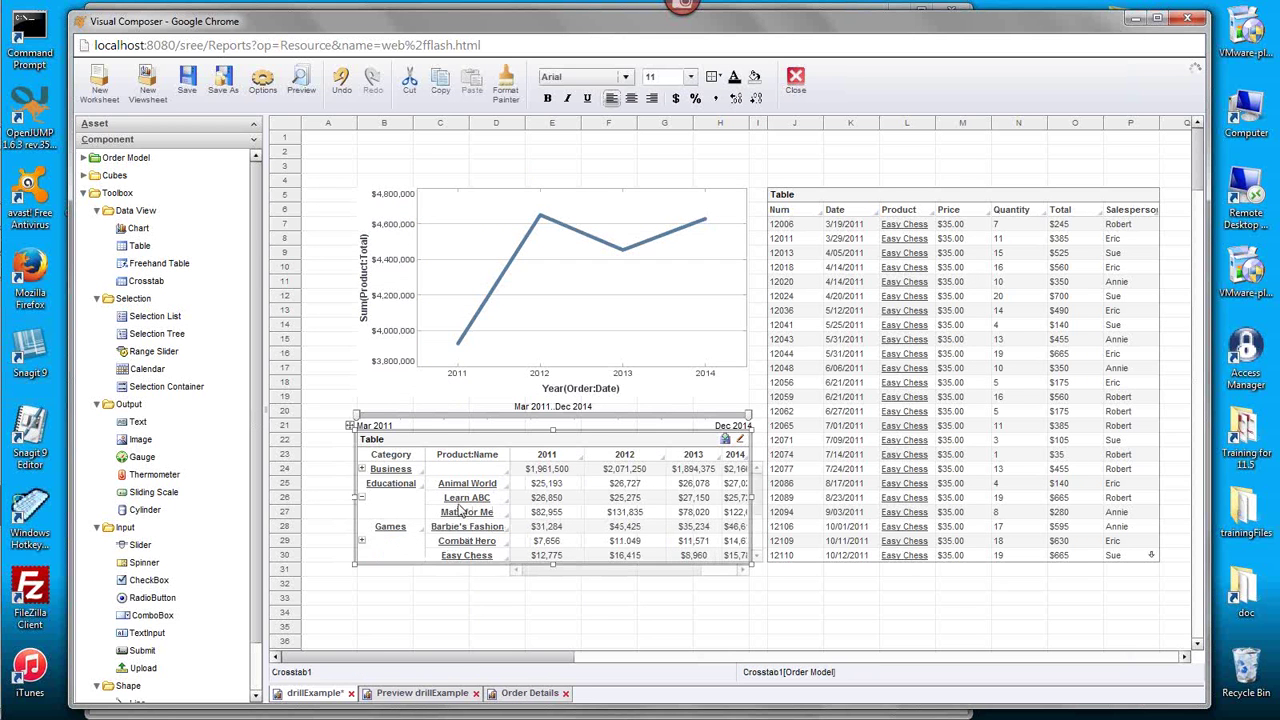
{"action": "right_click", "coordinate": [437, 500]}
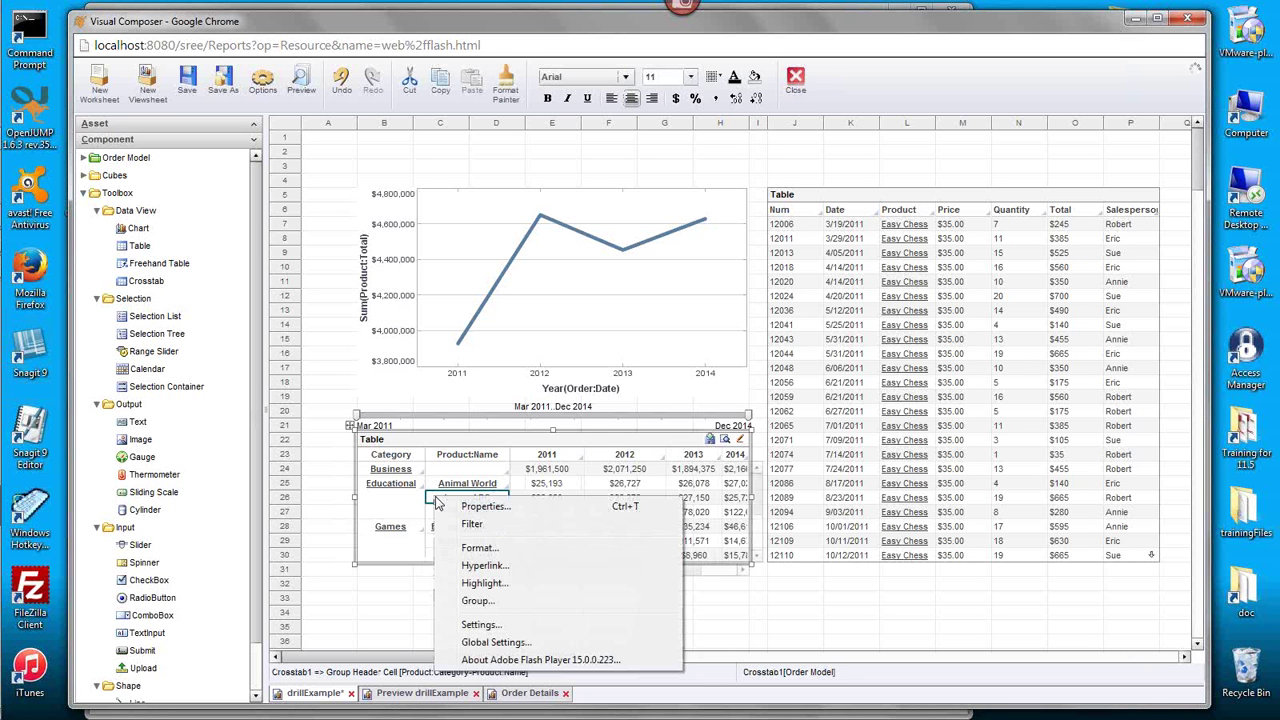
{"action": "left_click", "coordinate": [537, 563]}
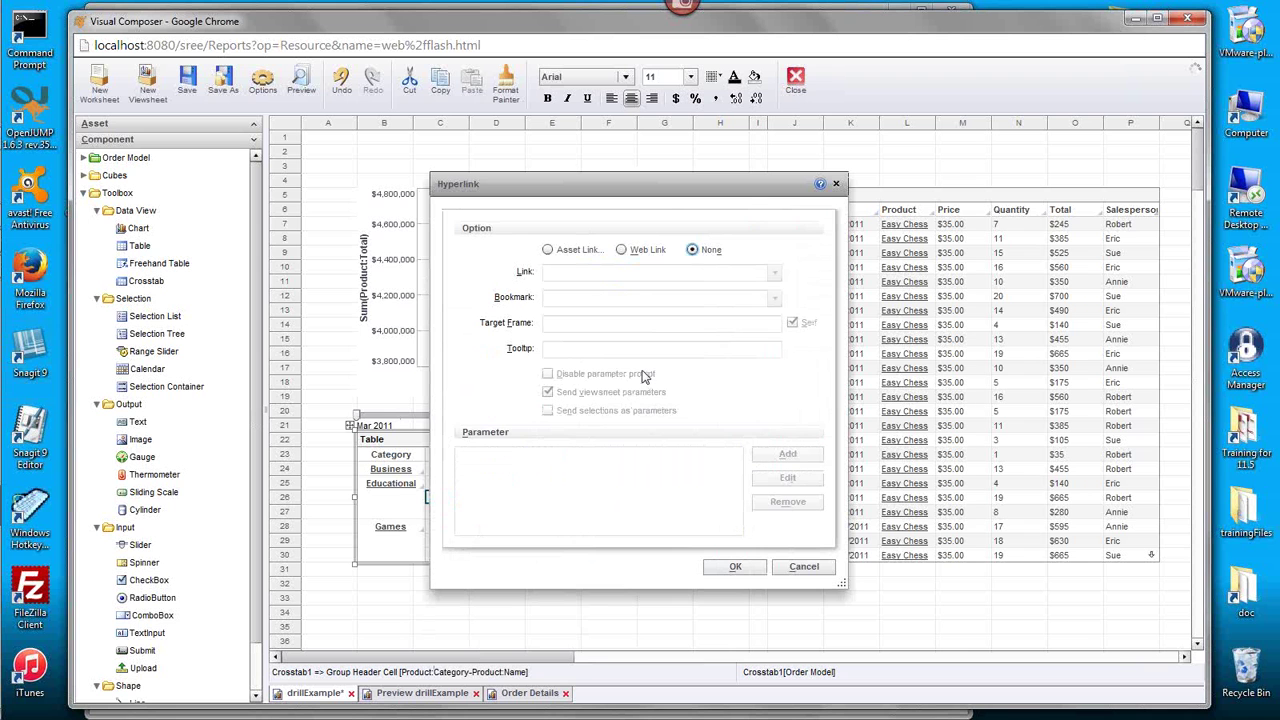
{"action": "left_click", "coordinate": [547, 249]}
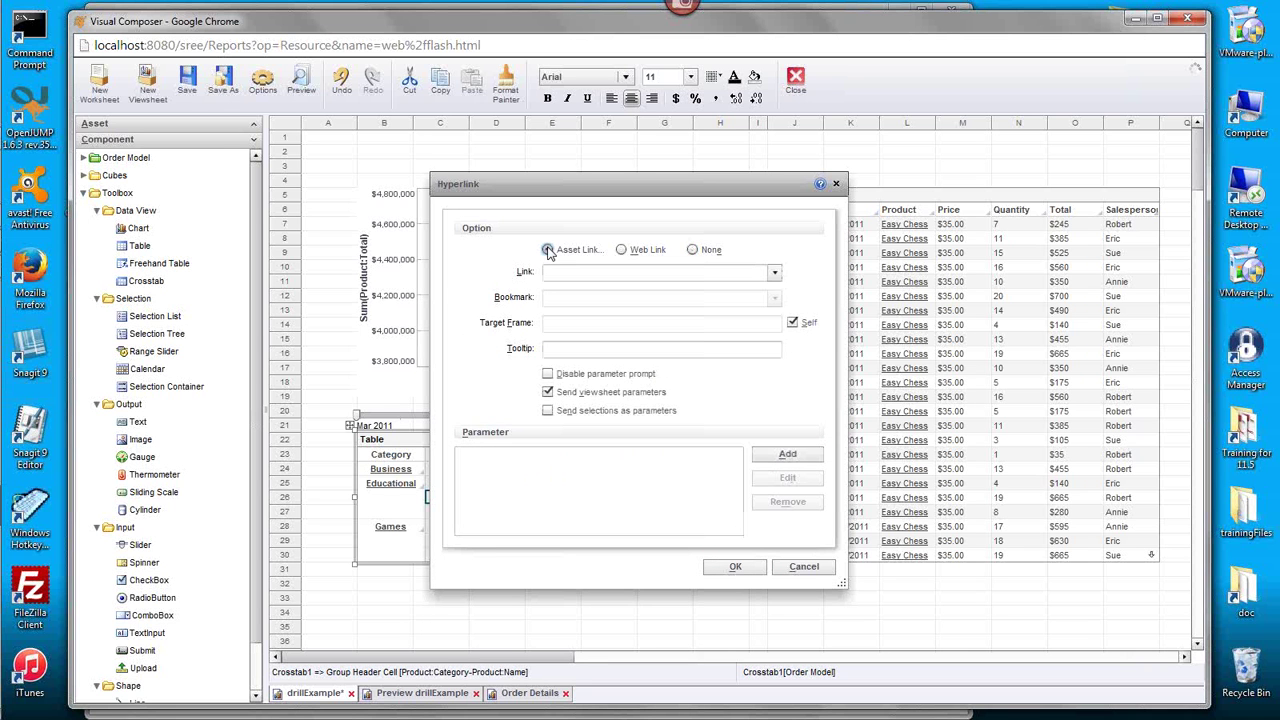
{"action": "left_click", "coordinate": [774, 272]}
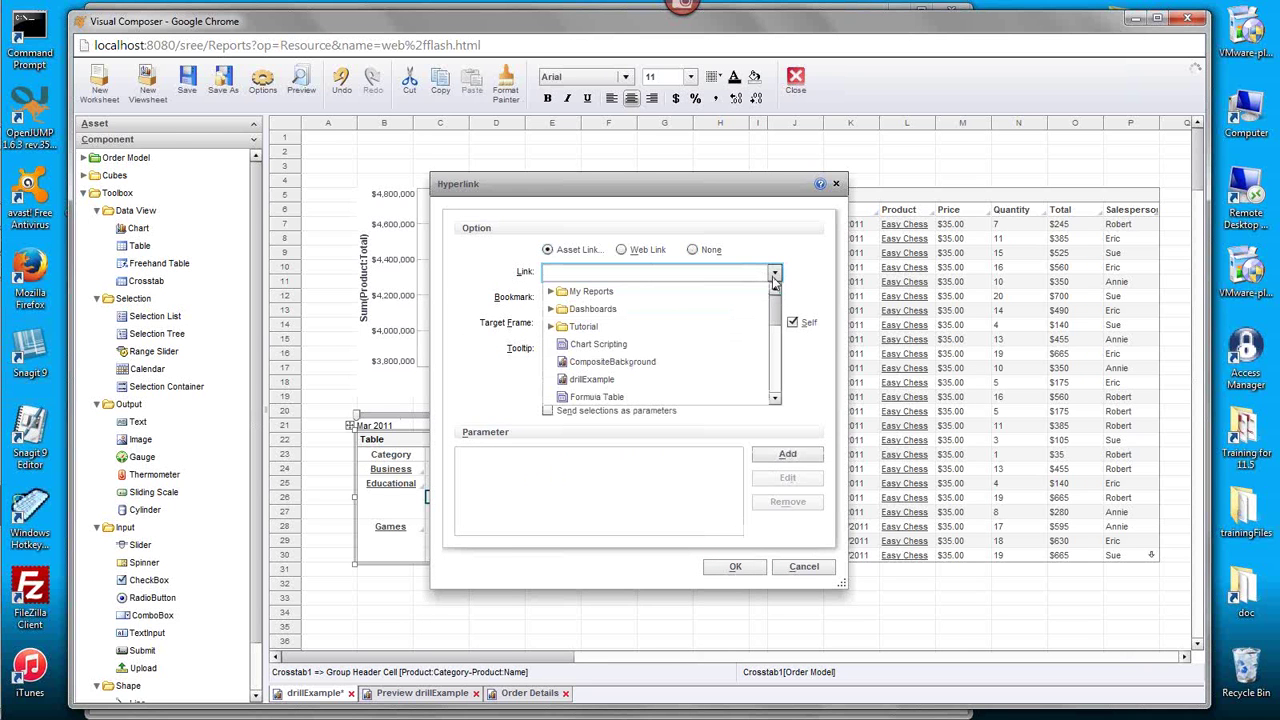
{"action": "left_click_drag", "start_coordinate": [776, 313], "coordinate": [775, 357]}
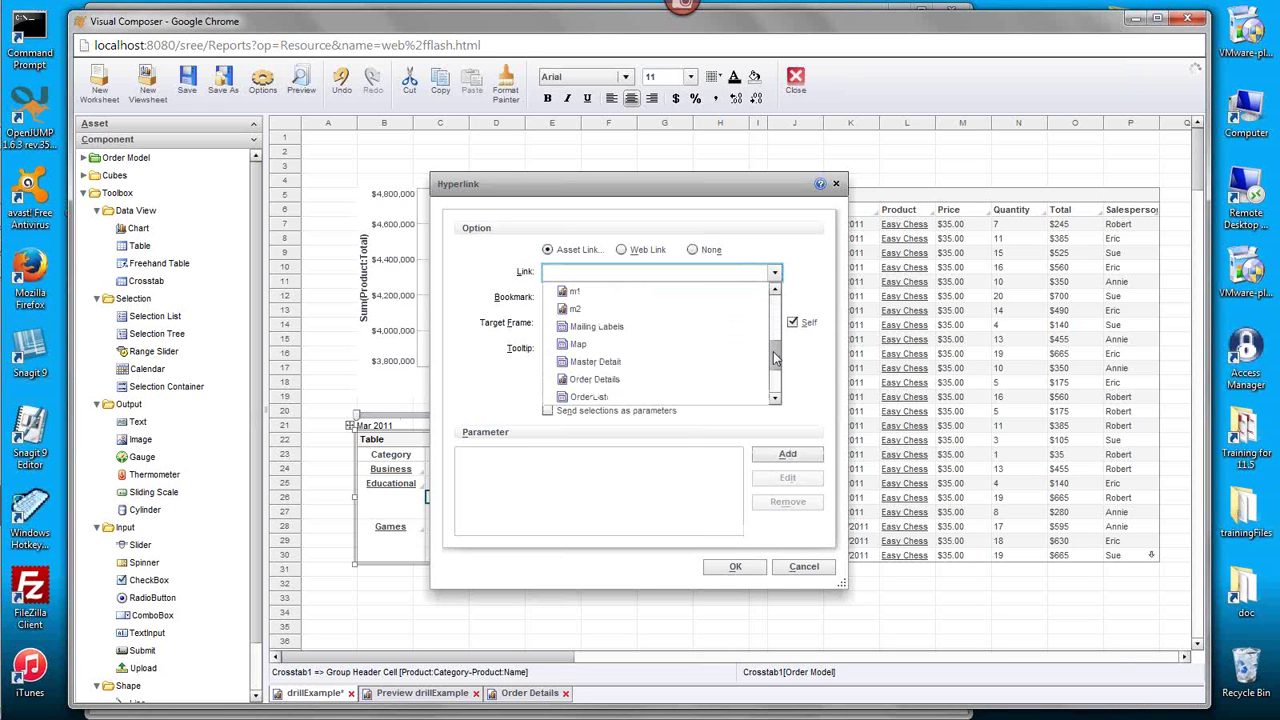
{"action": "left_click", "coordinate": [592, 383]}
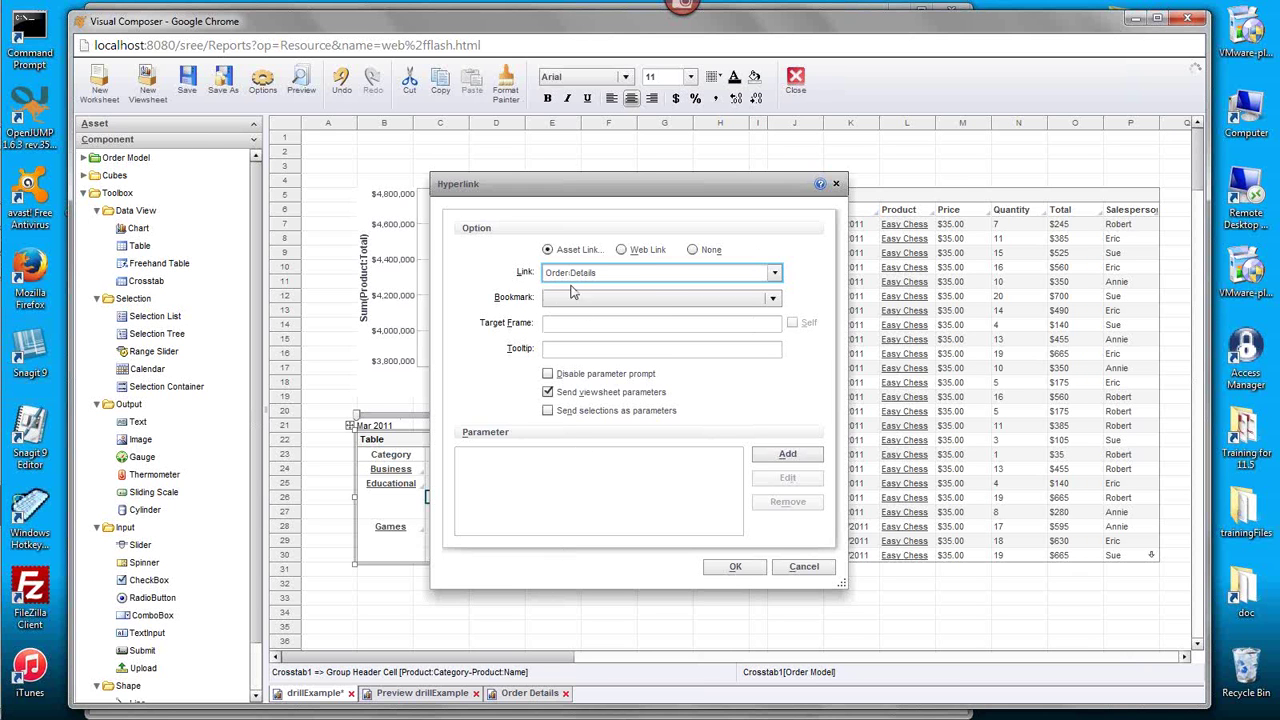
- Set the hyperlink's tooltip to "Go to Order Details"
{"action": "left_click", "coordinate": [619, 349]}
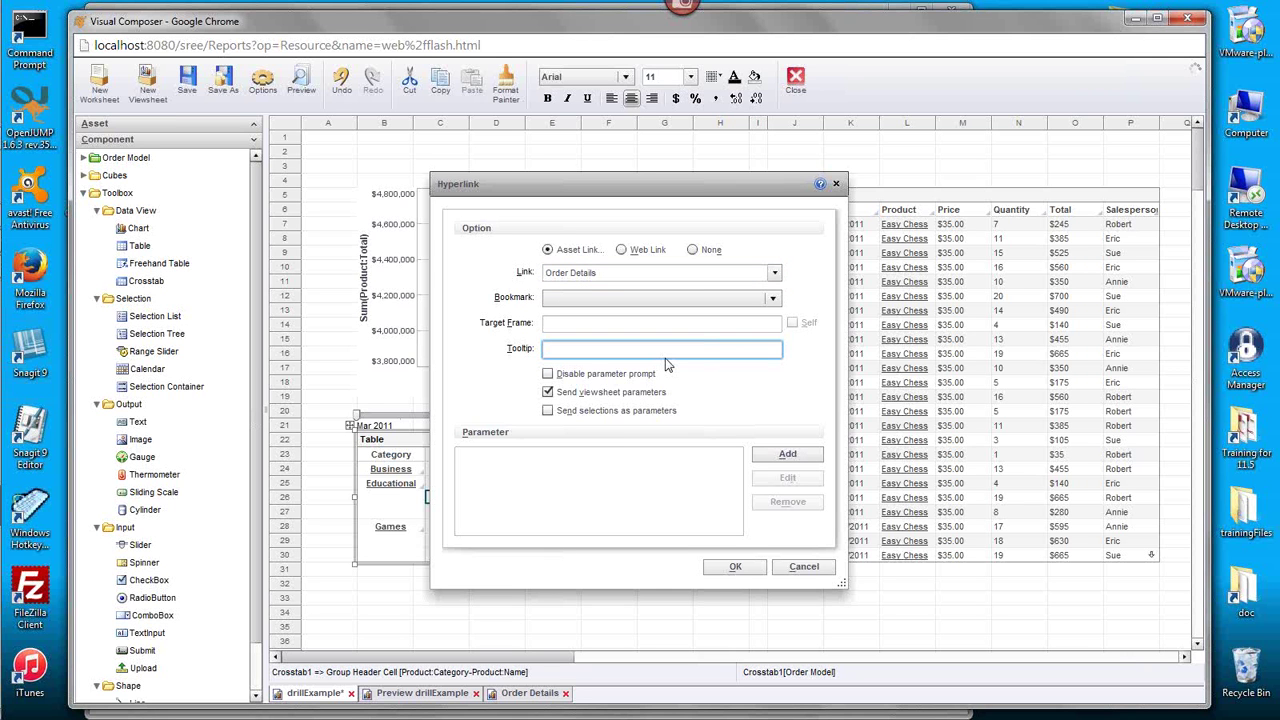
{"action": "type", "text": "Got to"}
{"action": "key", "text": "BackSpace"}
{"action": "key", "text": "BackSpace"}
{"action": "key", "text": "BackSpace"}
{"action": "key", "text": "BackSpace"}
{"action": "key", "text": "BackSpace"}
{"action": "type", "text": "to Order Details"}
- Add the link parameter product with the field Product:Name as its value, and accept the hyperlink settings
{"action": "left_click", "coordinate": [804, 457]}
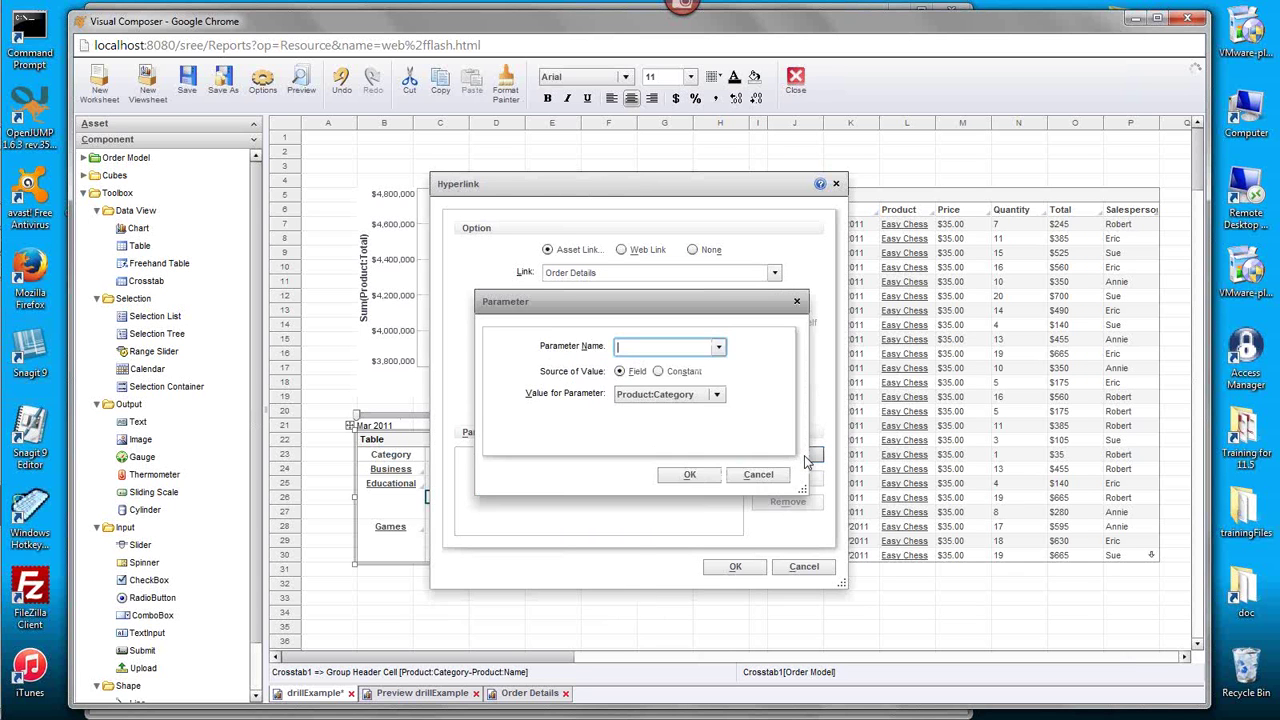
{"action": "type", "text": "product"}
{"action": "left_click", "coordinate": [718, 347]}
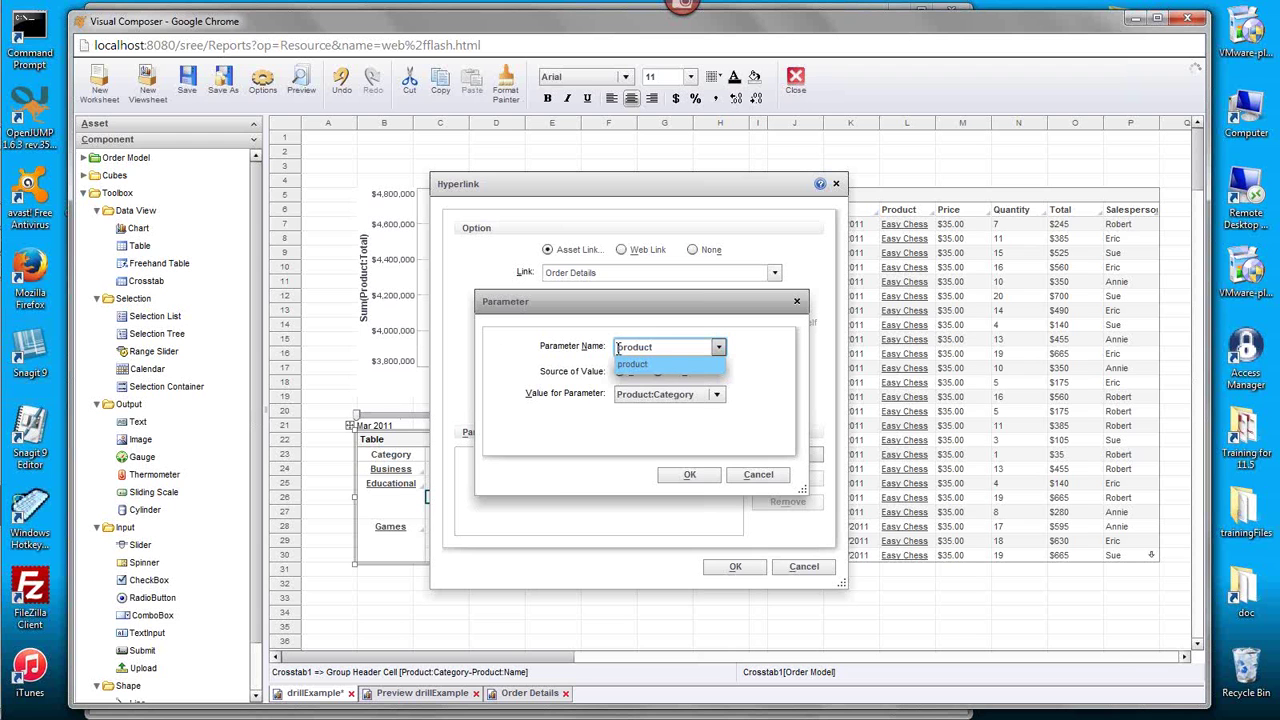
{"action": "left_click", "coordinate": [676, 327]}
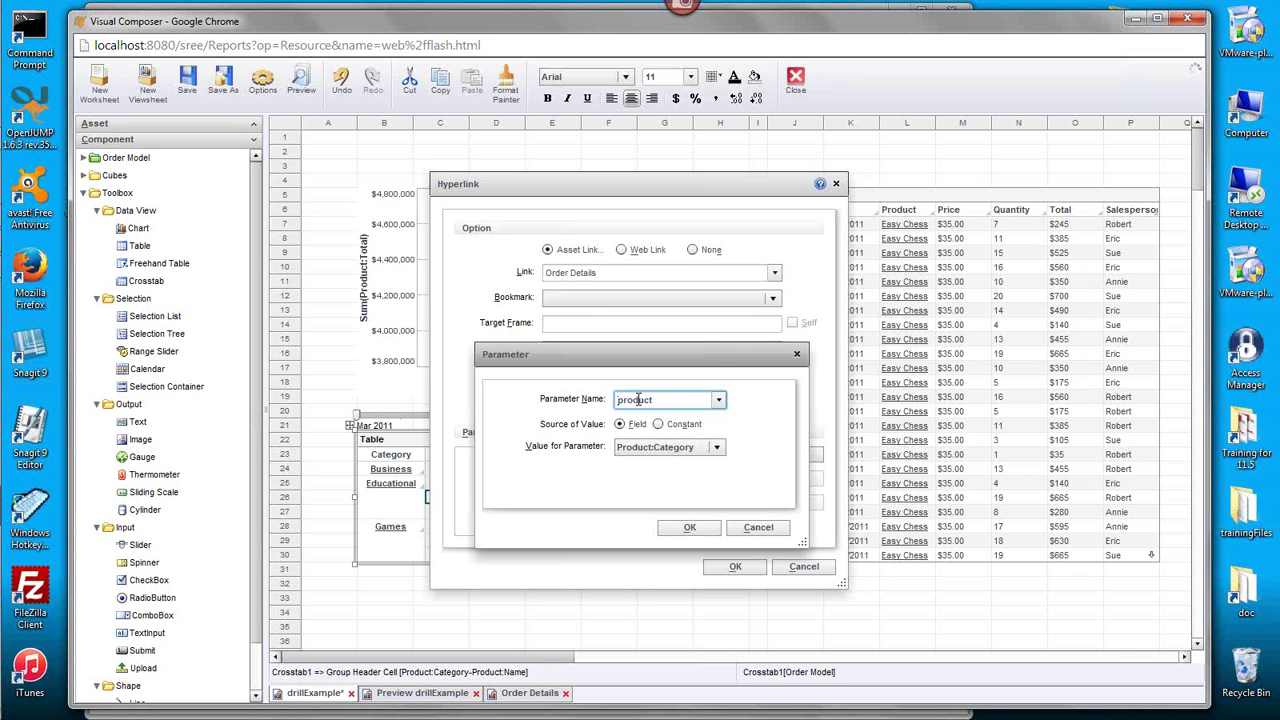
{"action": "left_click", "coordinate": [718, 400]}
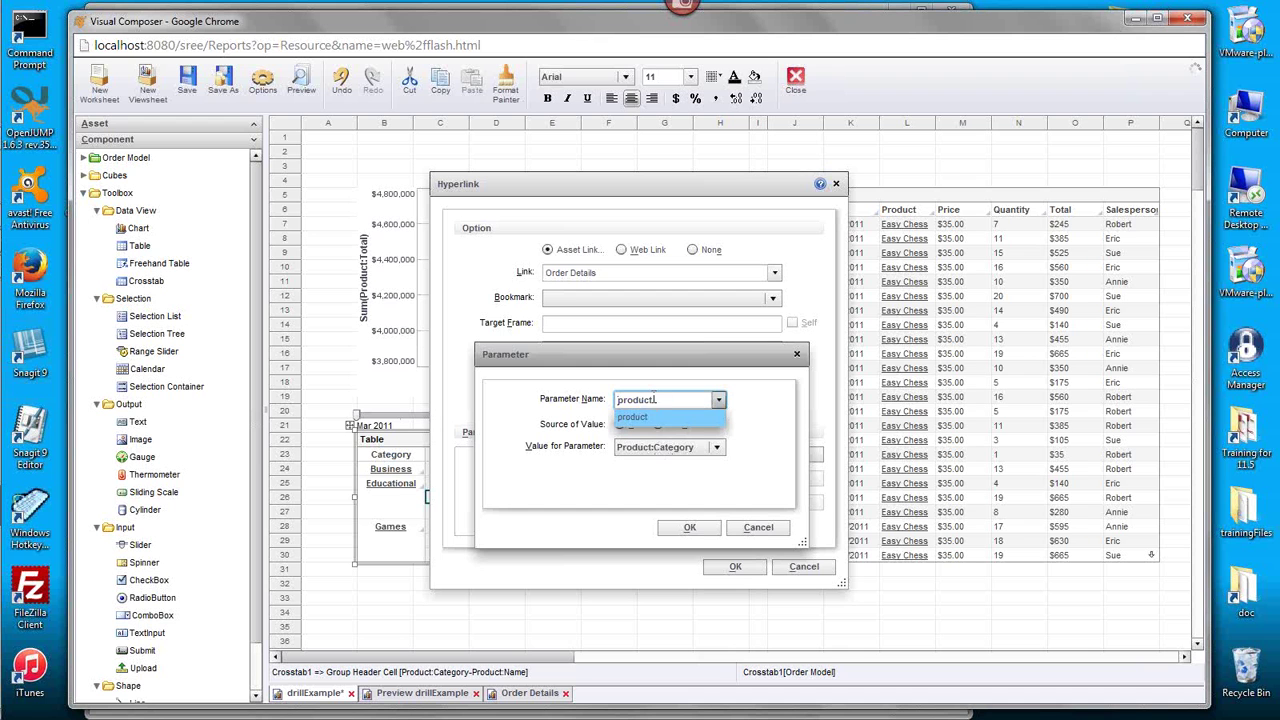
{"action": "left_click", "coordinate": [594, 366]}
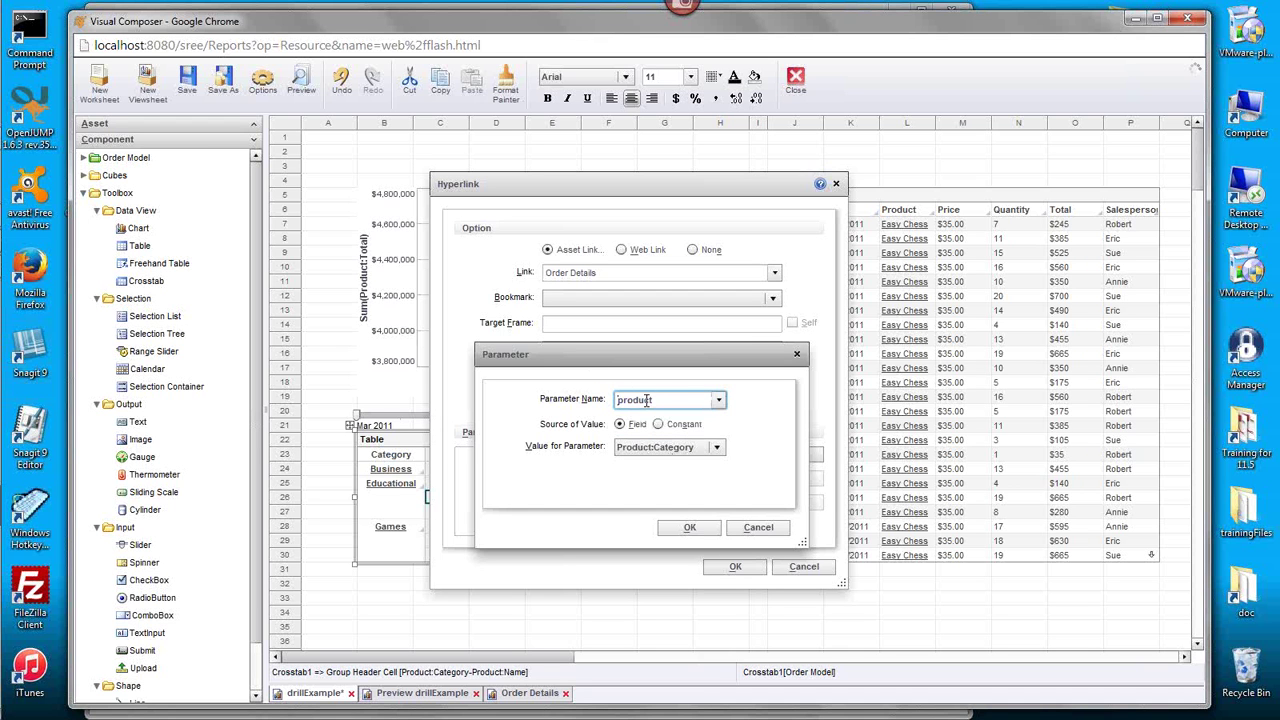
{"action": "left_click", "coordinate": [718, 400]}
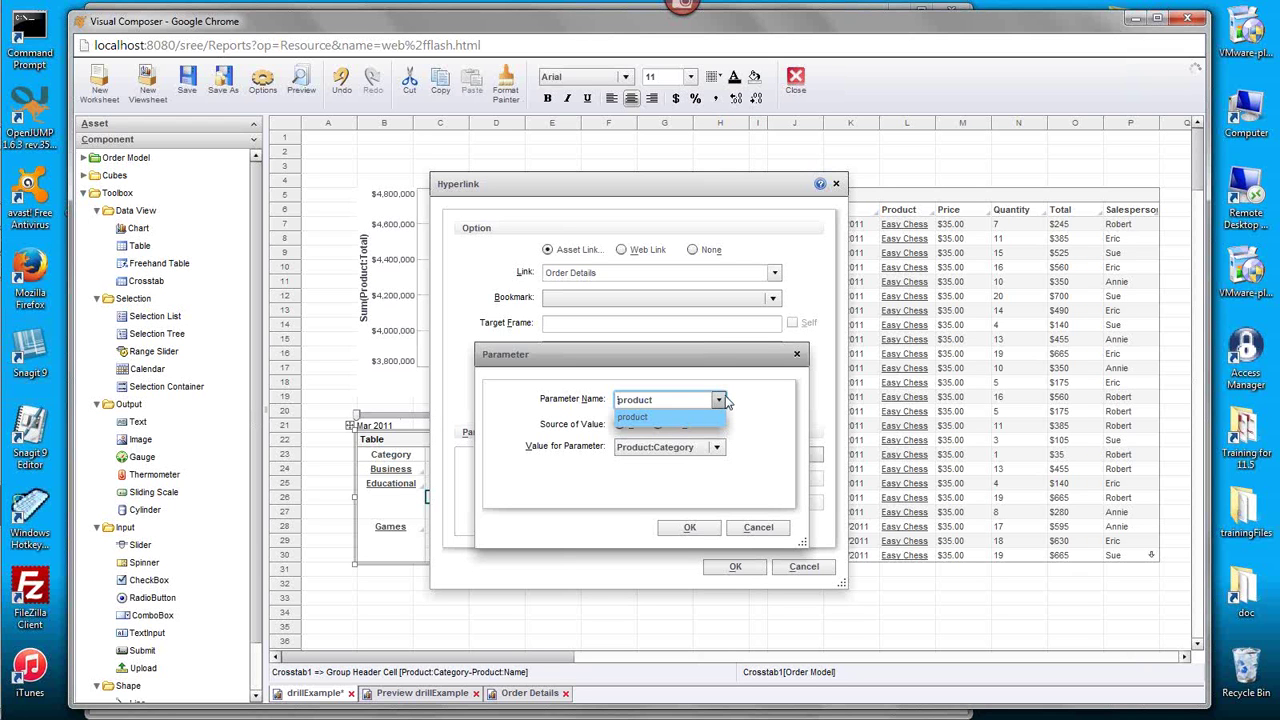
{"action": "left_click", "coordinate": [763, 398]}
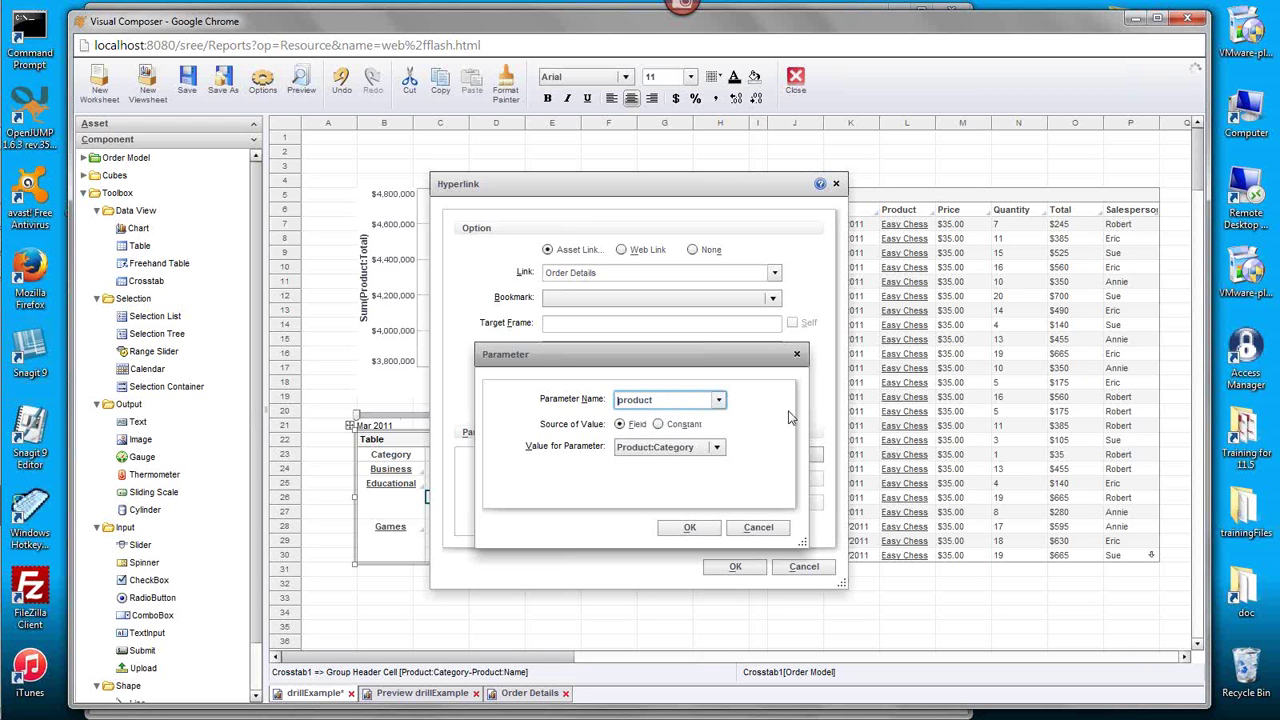
{"action": "left_click", "coordinate": [716, 447]}
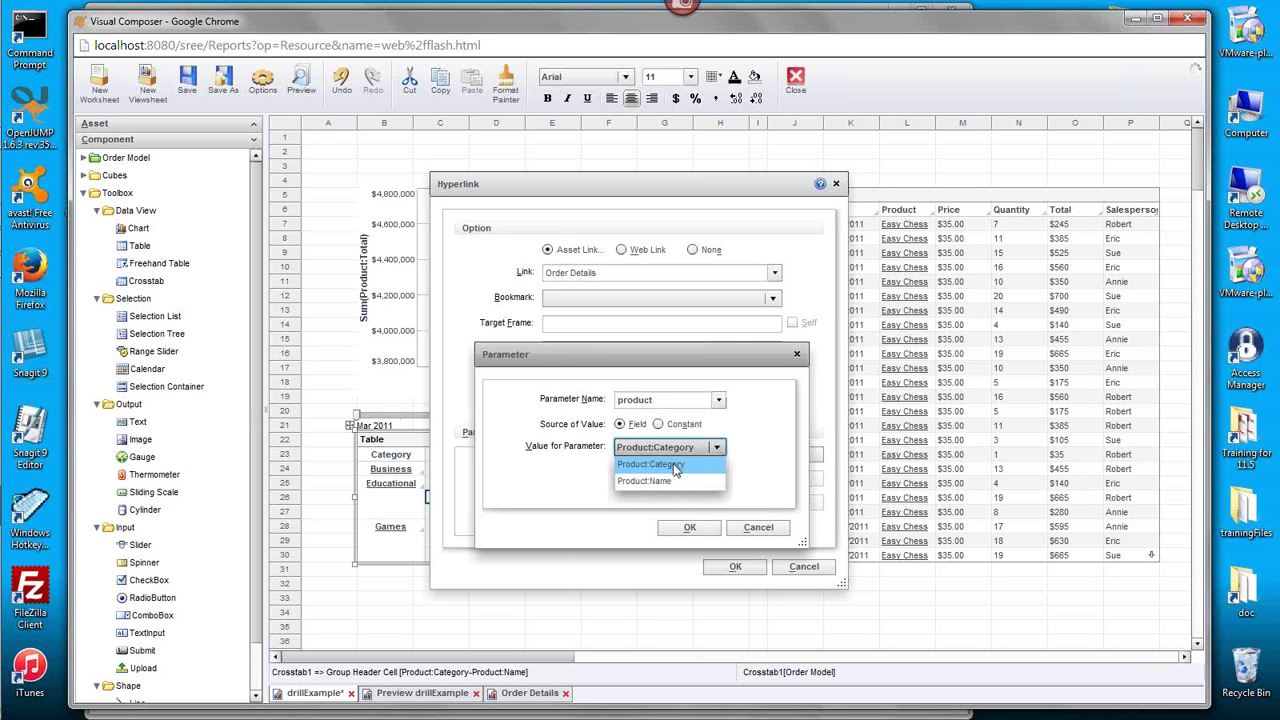
{"action": "left_click", "coordinate": [682, 481]}
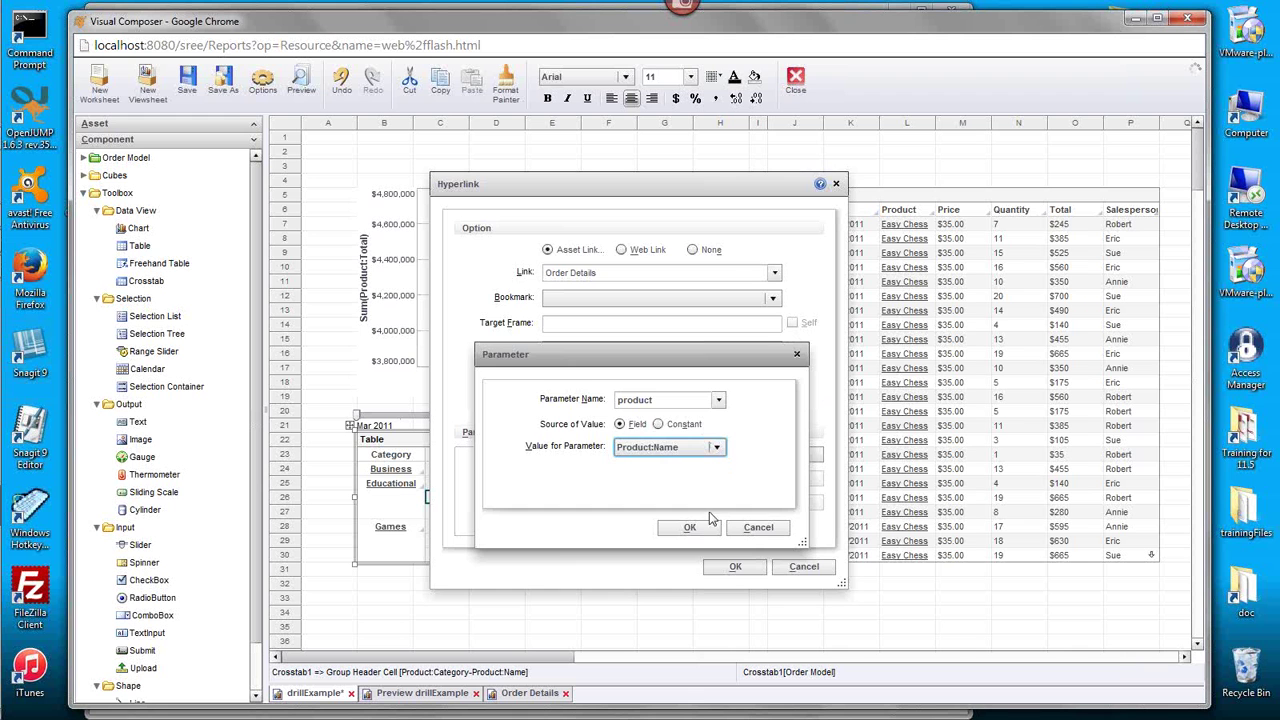
{"action": "left_click", "coordinate": [690, 527]}
{"action": "left_click", "coordinate": [734, 567]}
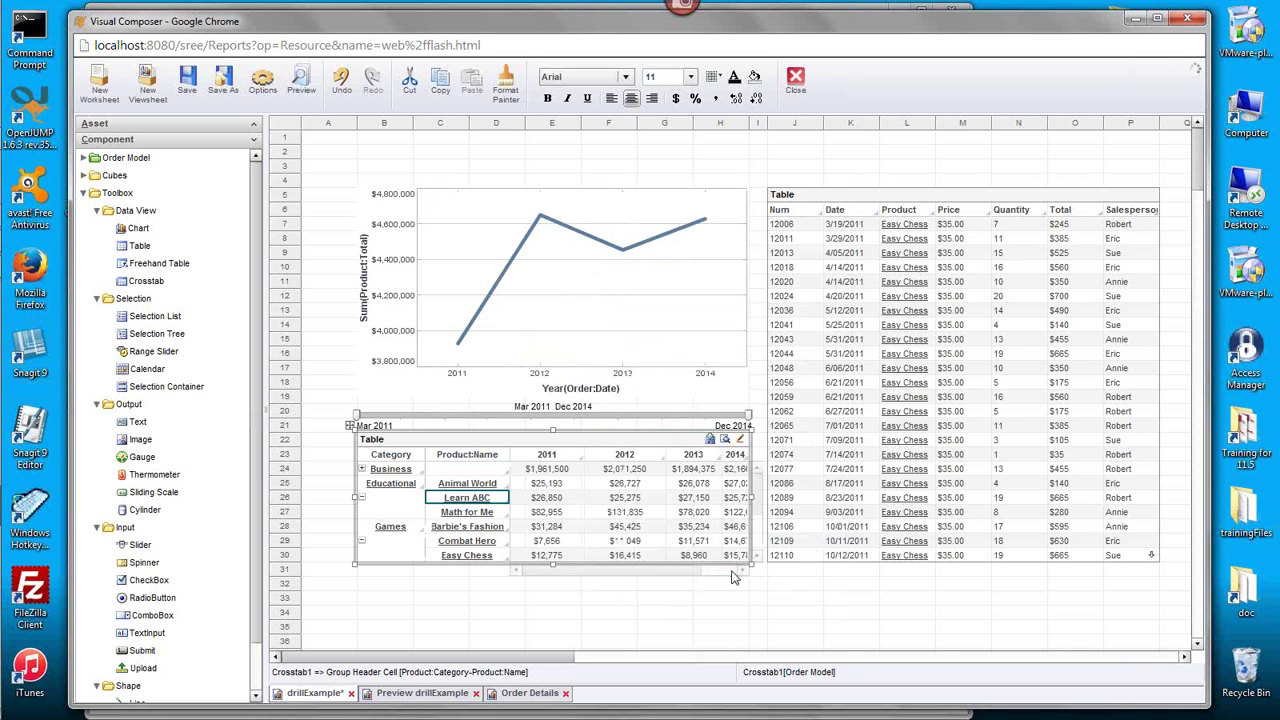
- Save drillExample, close the old preview and the Order Details viewsheet, and preview drillExample again
{"action": "left_click", "coordinate": [352, 444]}
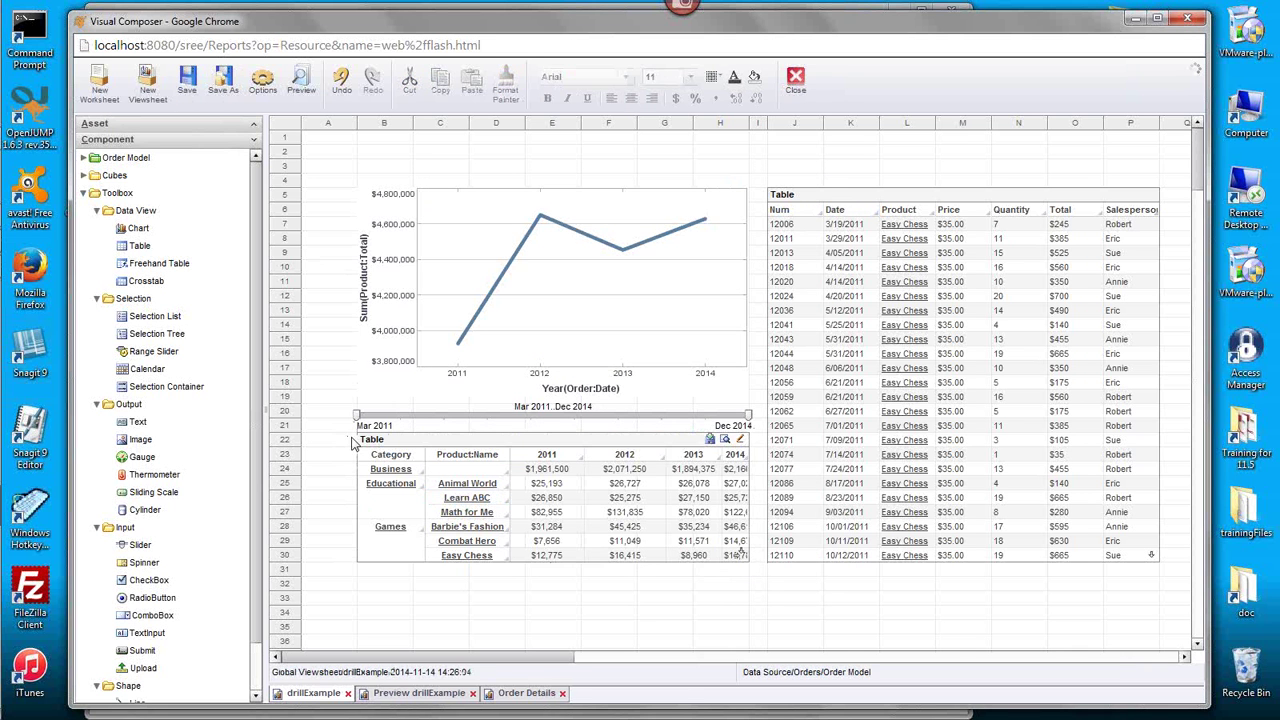
{"action": "left_click", "coordinate": [473, 694]}
{"action": "left_click", "coordinate": [439, 693]}
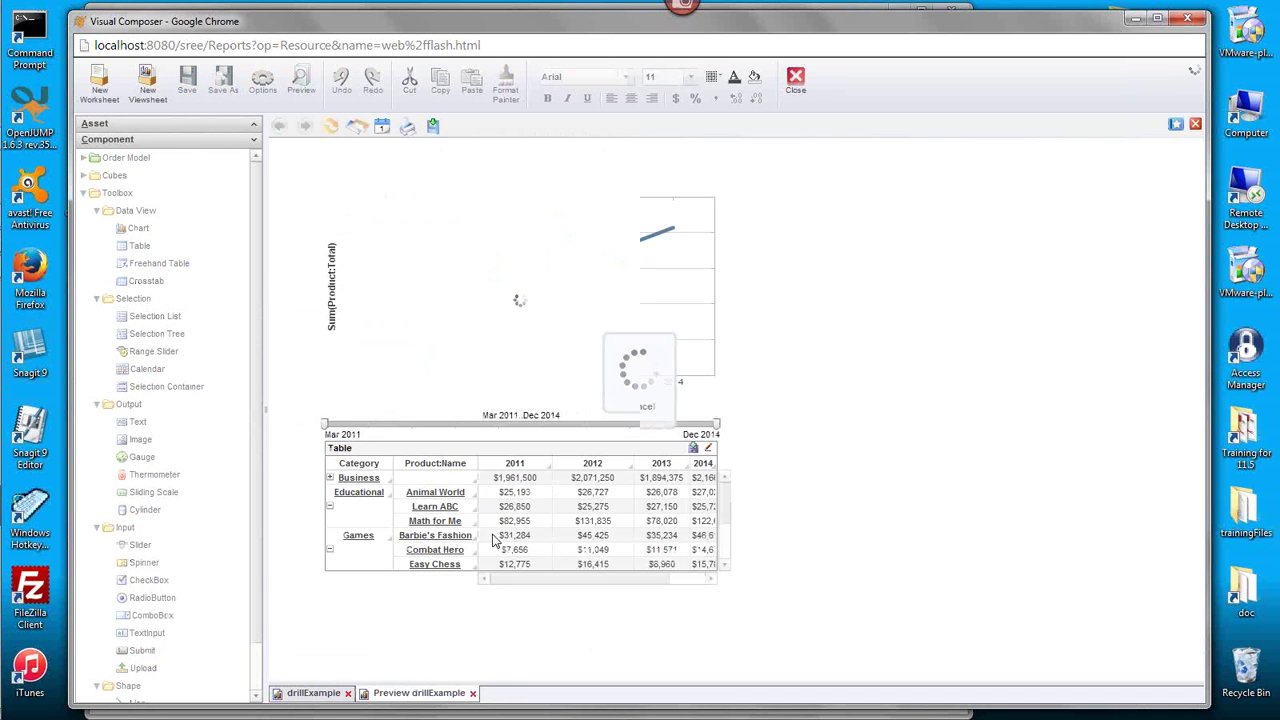
{"action": "mouse_move", "coordinate": [496, 282]}
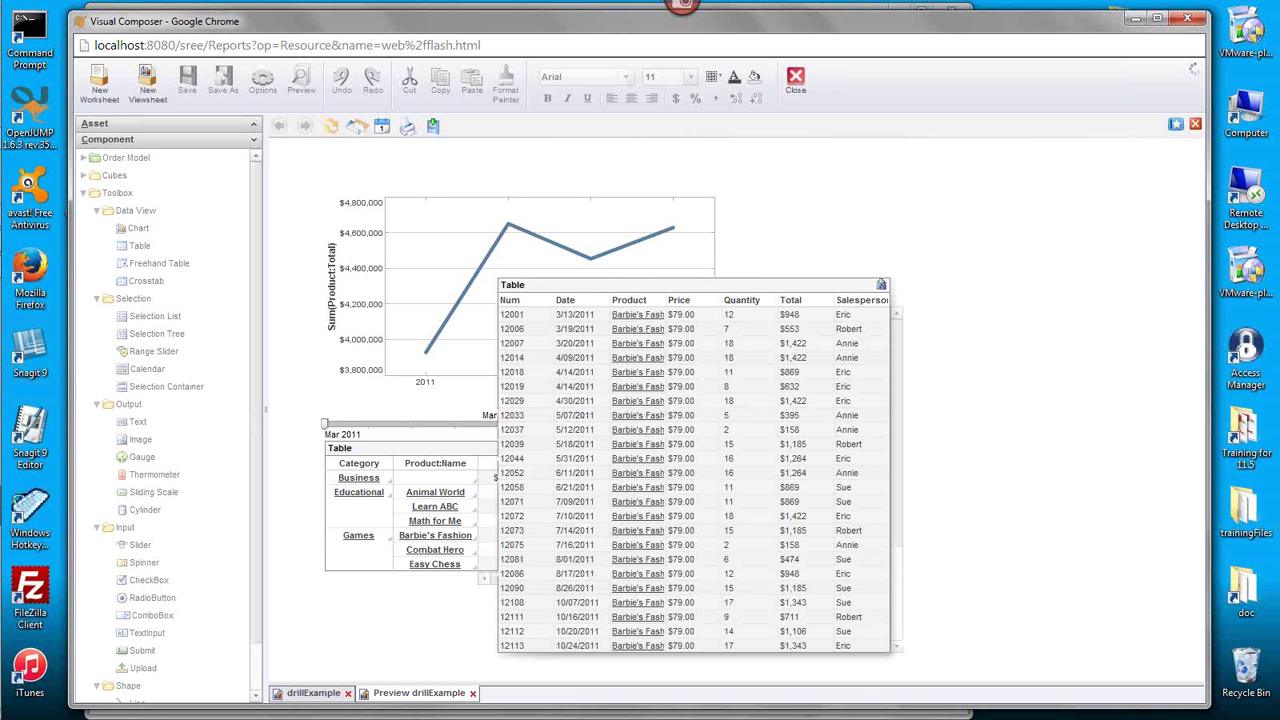
- Return to the drillExample design and turn off the crosstab's Data Tip View in its advanced properties
{"action": "left_click", "coordinate": [318, 694]}
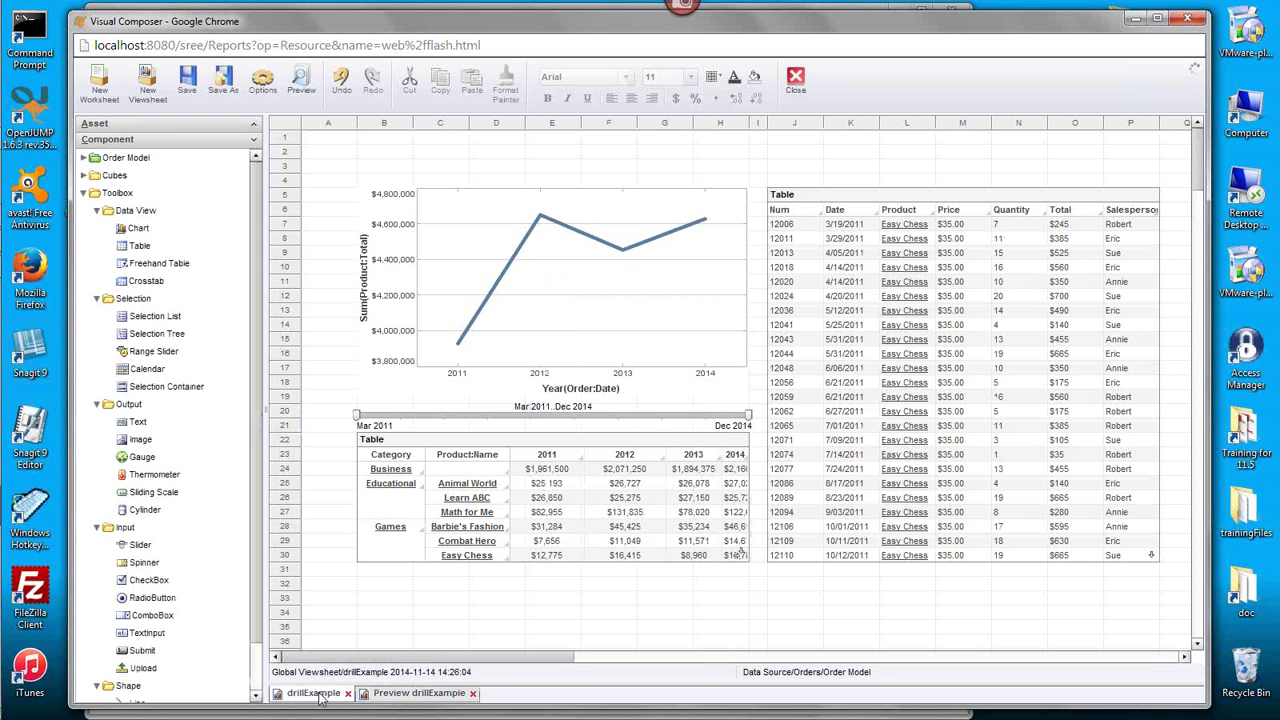
{"action": "left_click", "coordinate": [566, 443]}
{"action": "right_click", "coordinate": [567, 439]}
{"action": "left_click", "coordinate": [650, 446]}
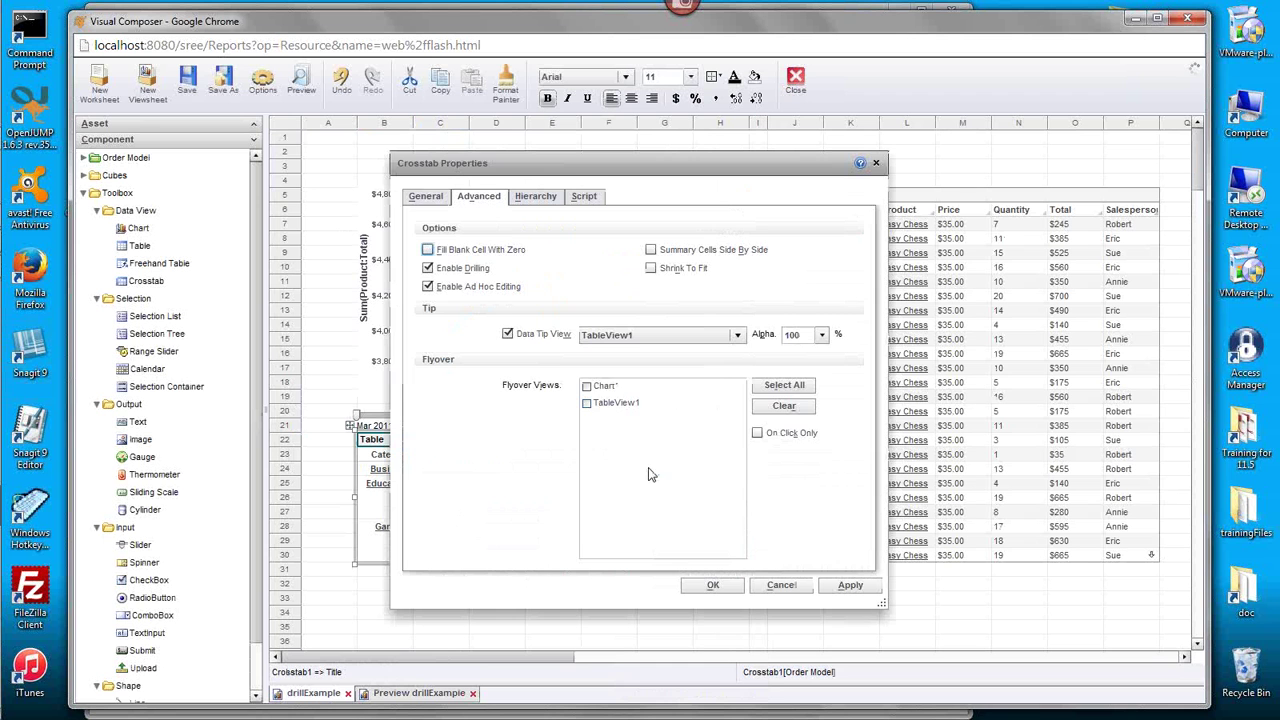
{"action": "left_click", "coordinate": [724, 586]}
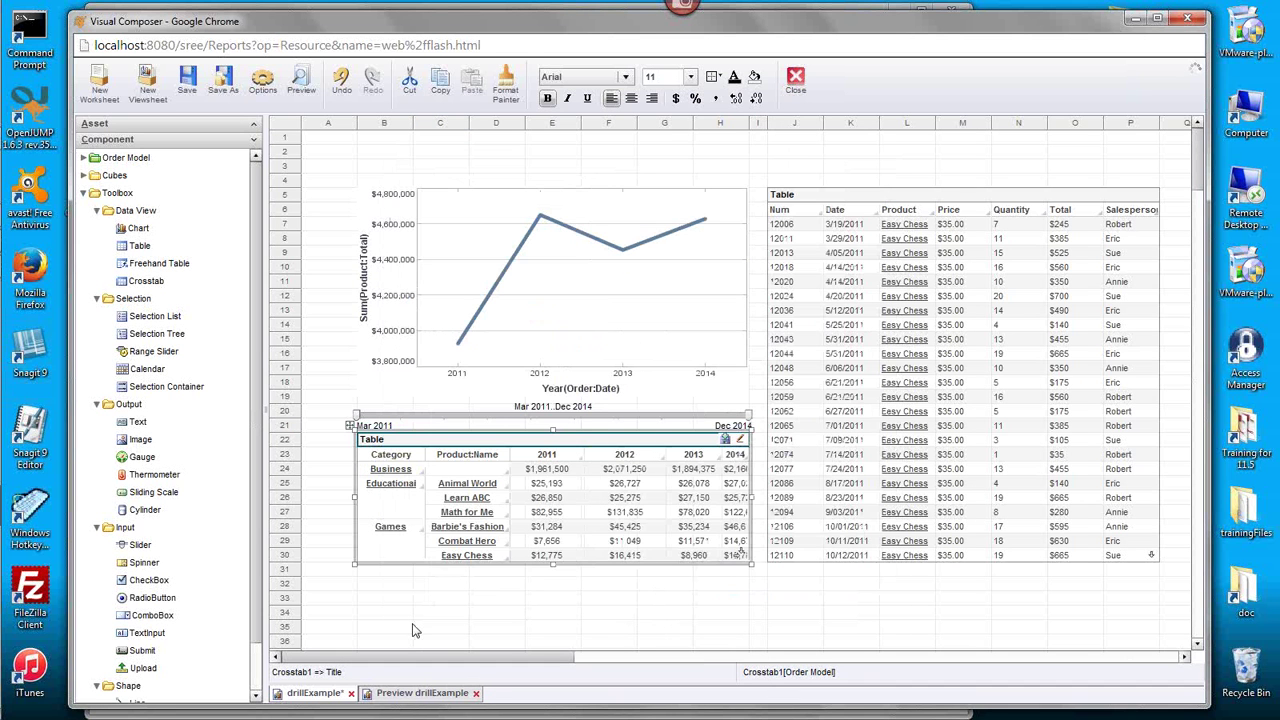
- Save and preview the viewsheet, and follow the Go to Order Details link from Learn ABC in the crosstab
{"action": "left_click", "coordinate": [418, 694]}
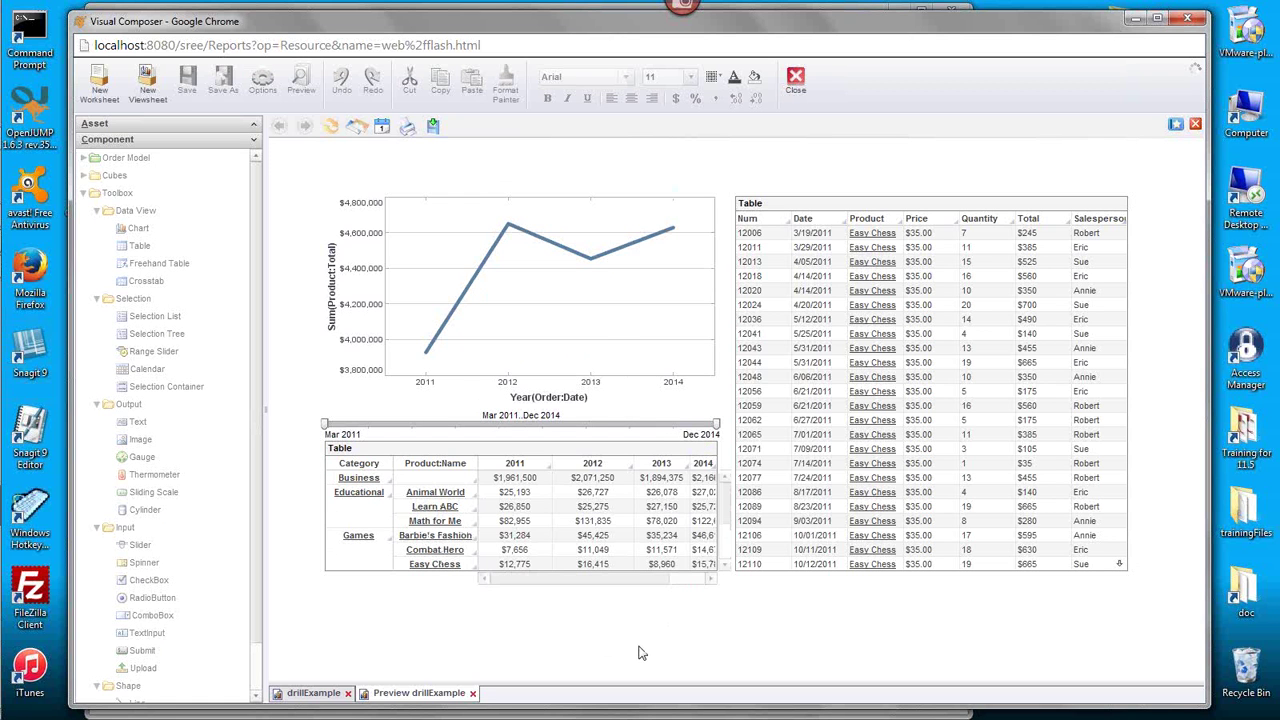
{"action": "left_click", "coordinate": [437, 510]}
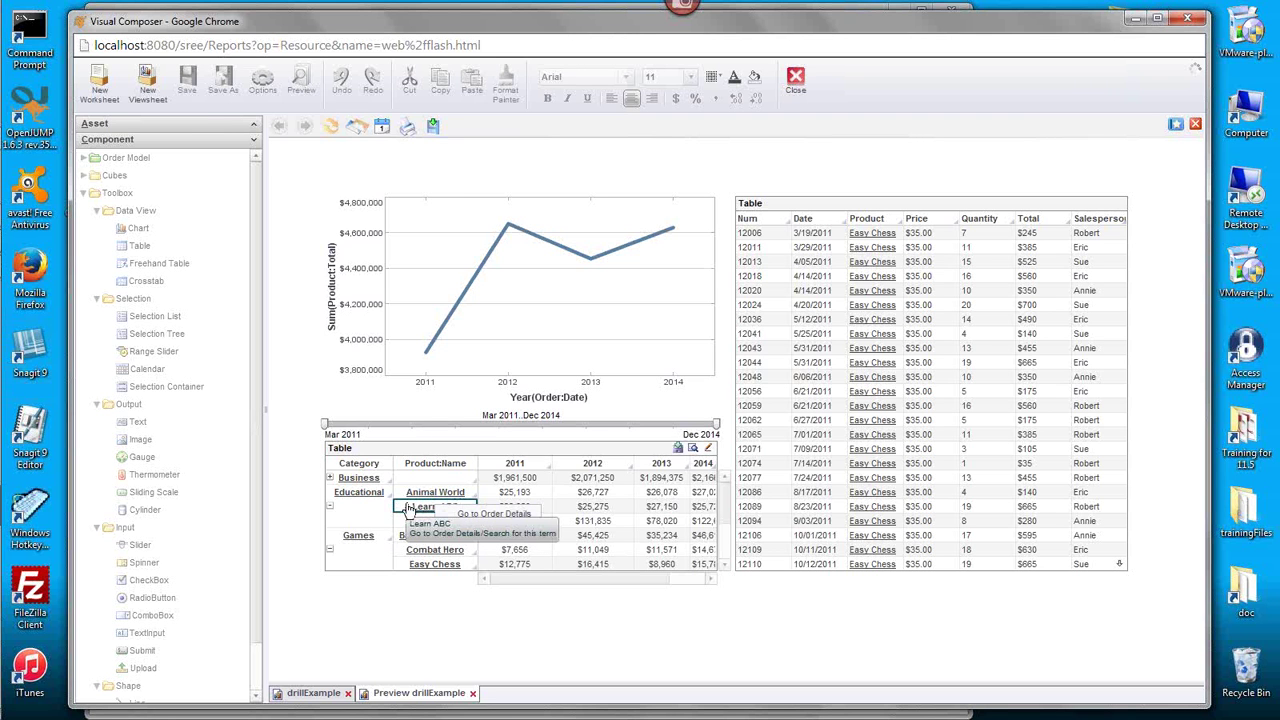
{"action": "left_click", "coordinate": [533, 514]}
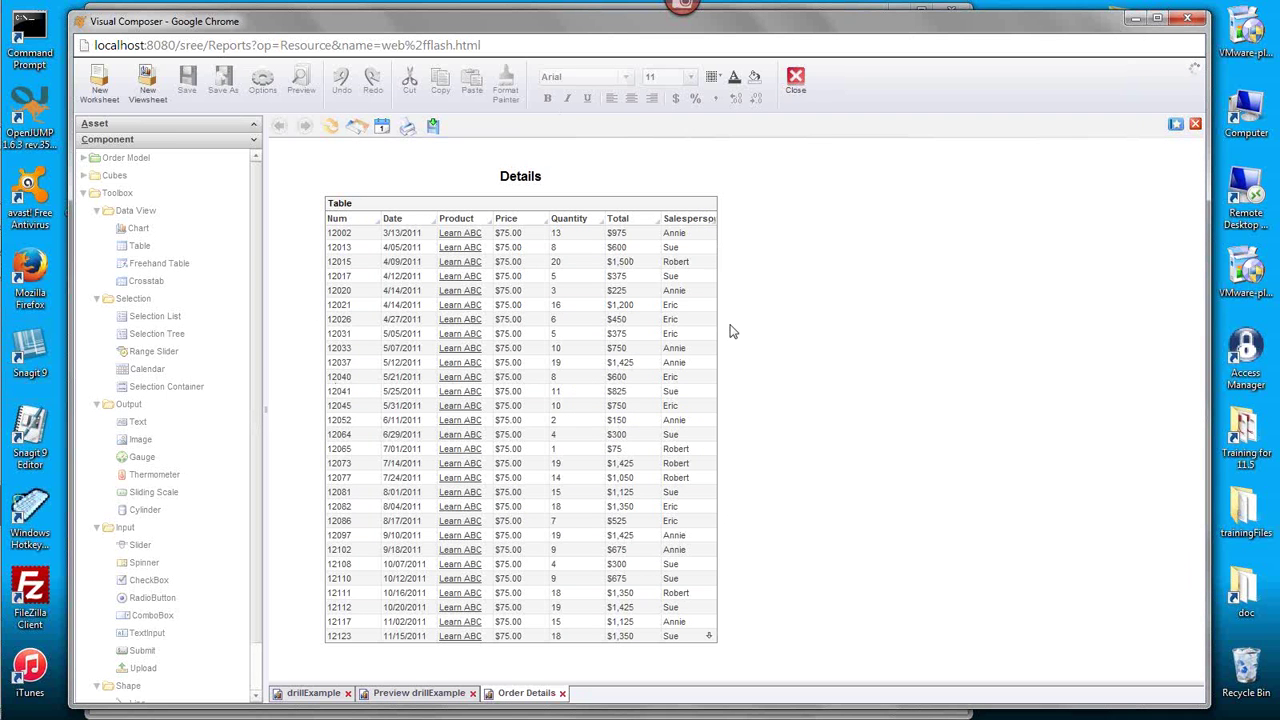
- Return to the drillExample design, delete the order details table beside the chart, and save the viewsheet
{"action": "left_click_drag", "start_coordinate": [720, 295], "coordinate": [725, 468]}
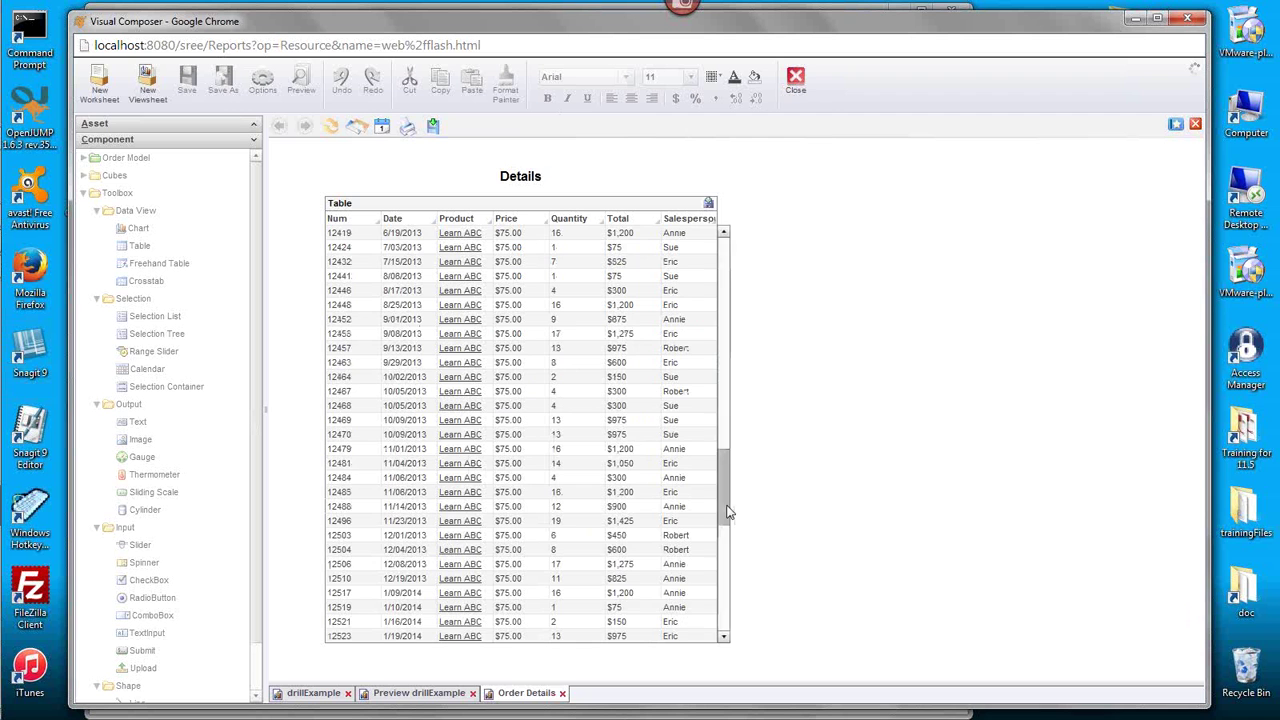
{"action": "left_click_drag", "start_coordinate": [726, 489], "coordinate": [780, 548]}
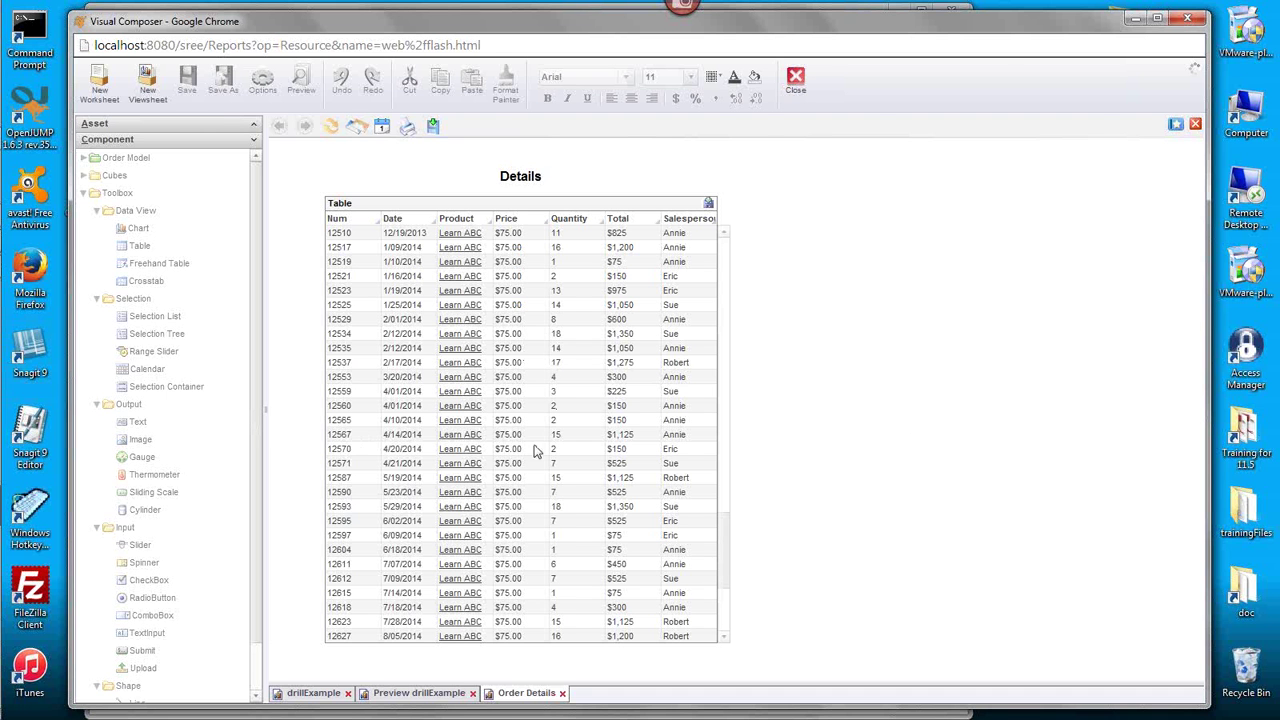
{"action": "left_click", "coordinate": [313, 693]}
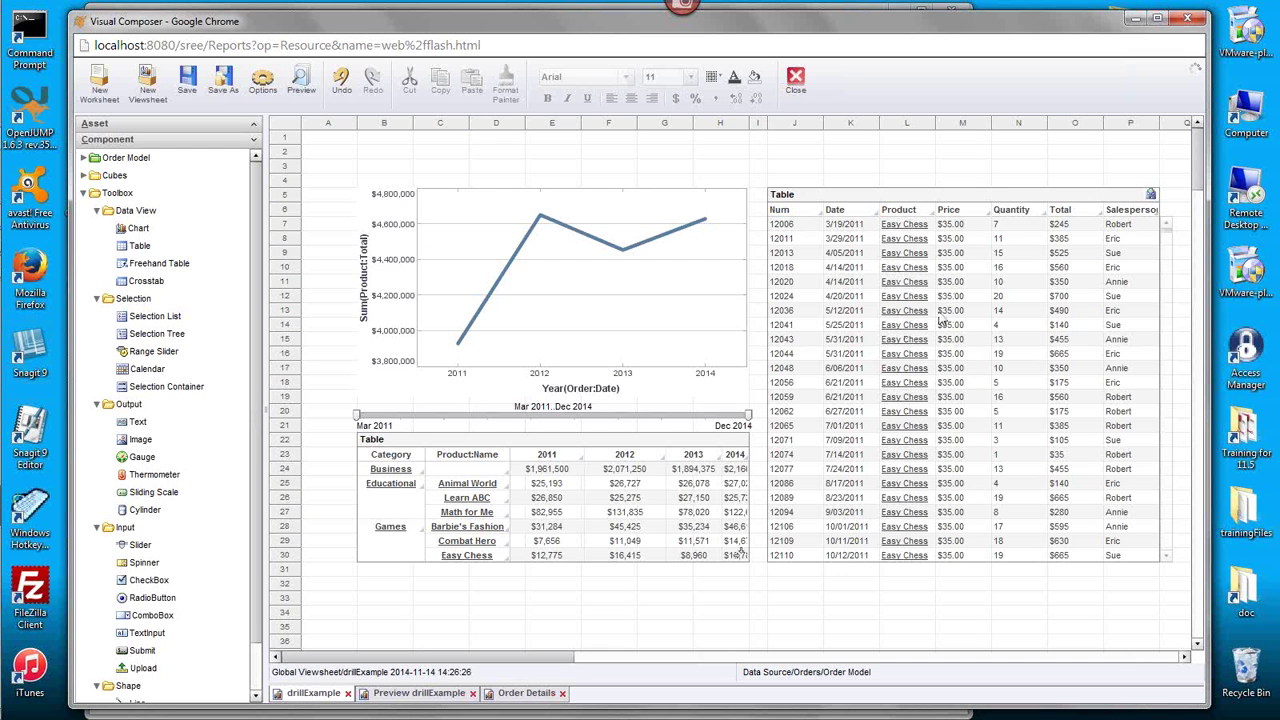
{"action": "left_click", "coordinate": [896, 208]}
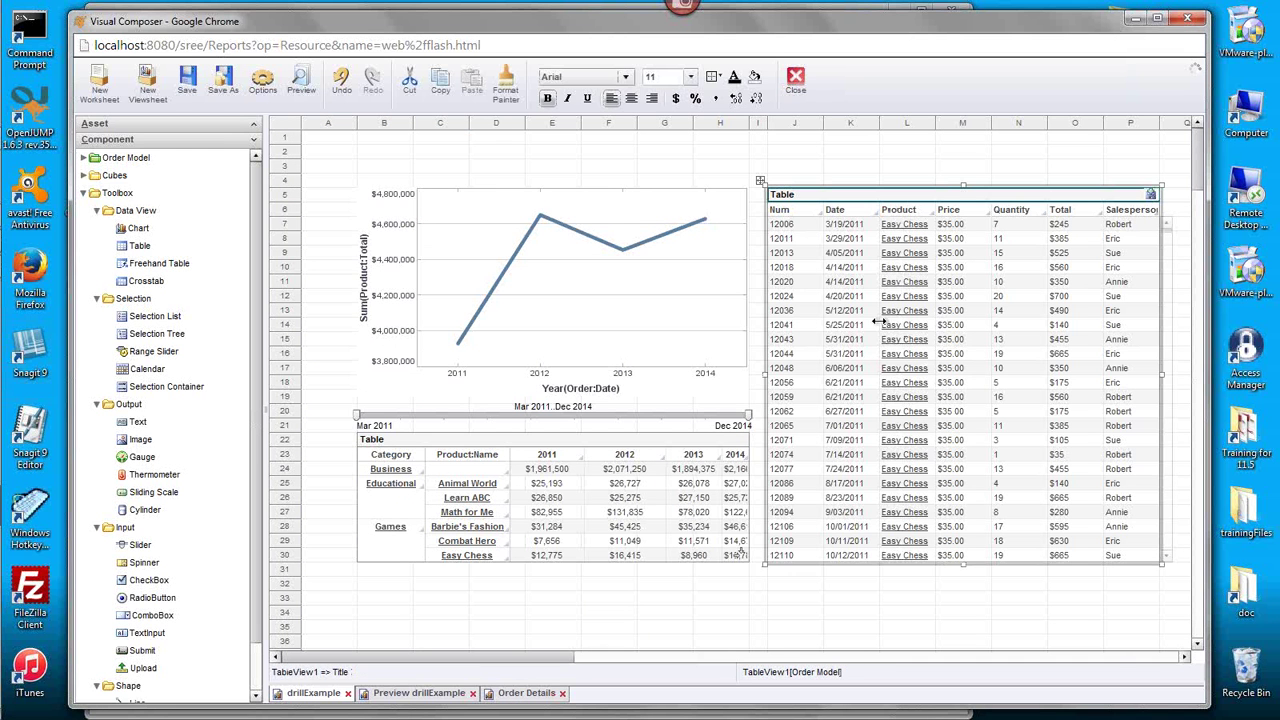
{"action": "key", "text": "Delete"}
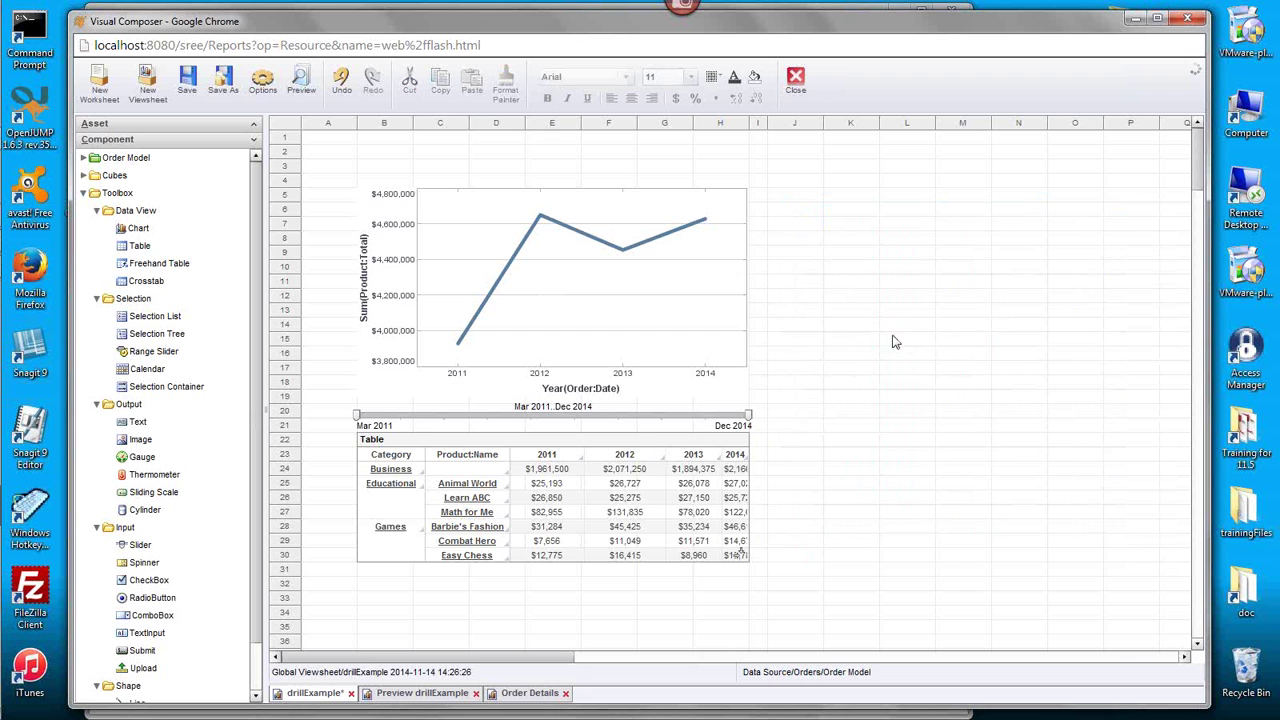
{"action": "left_click", "coordinate": [187, 80]}
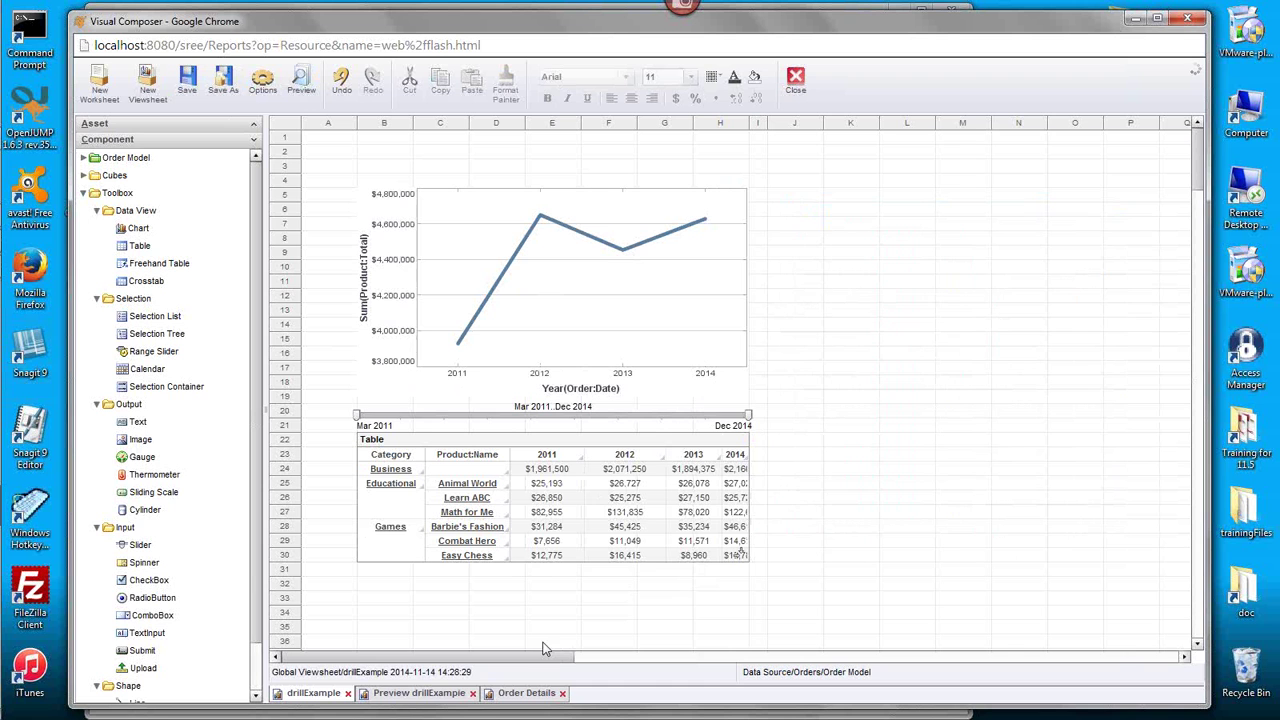
- In the drillExample preview, follow the Go to Order Details link from Learn ABC, and close Order Details after viewing it
{"action": "left_click", "coordinate": [418, 703]}
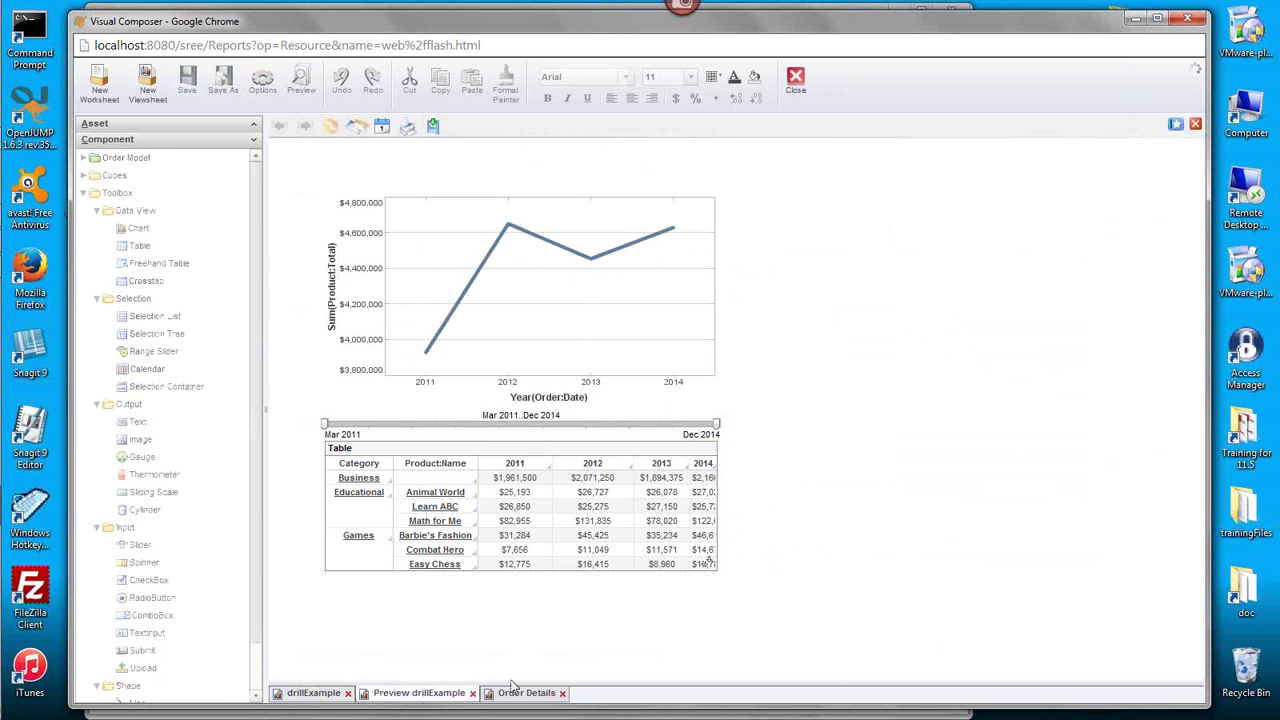
{"action": "left_click", "coordinate": [428, 510]}
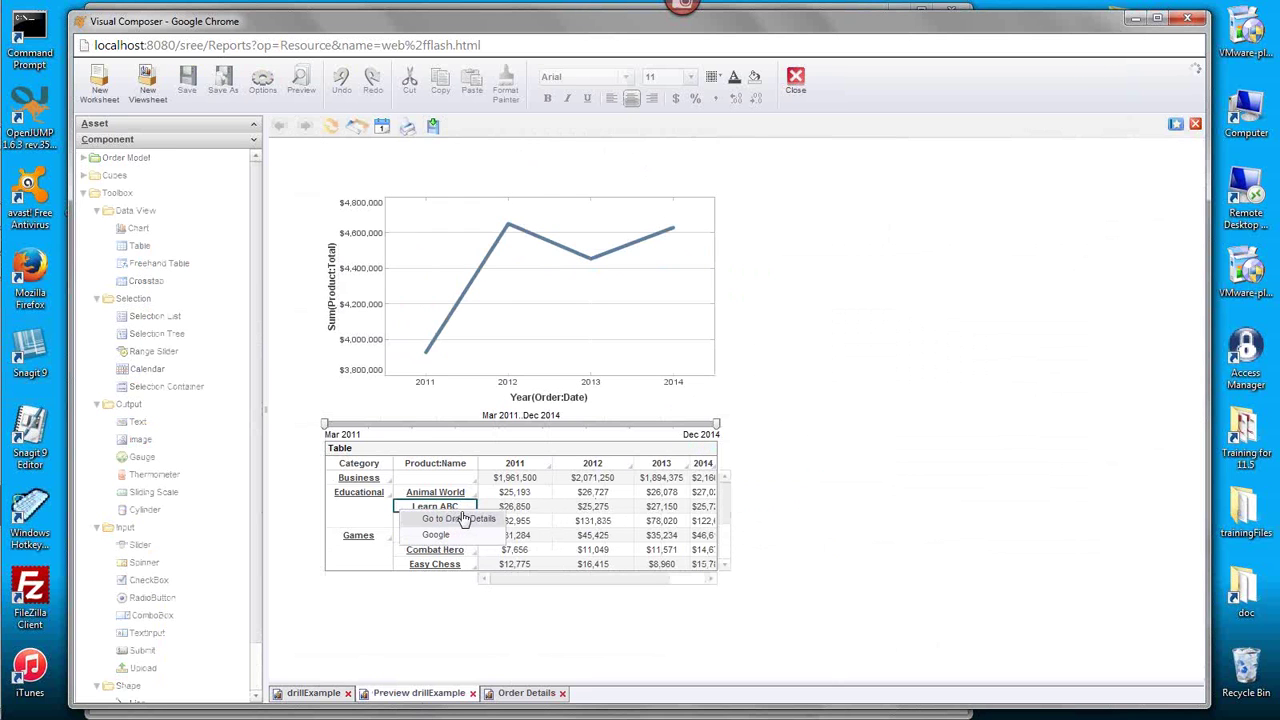
{"action": "left_click", "coordinate": [462, 518]}
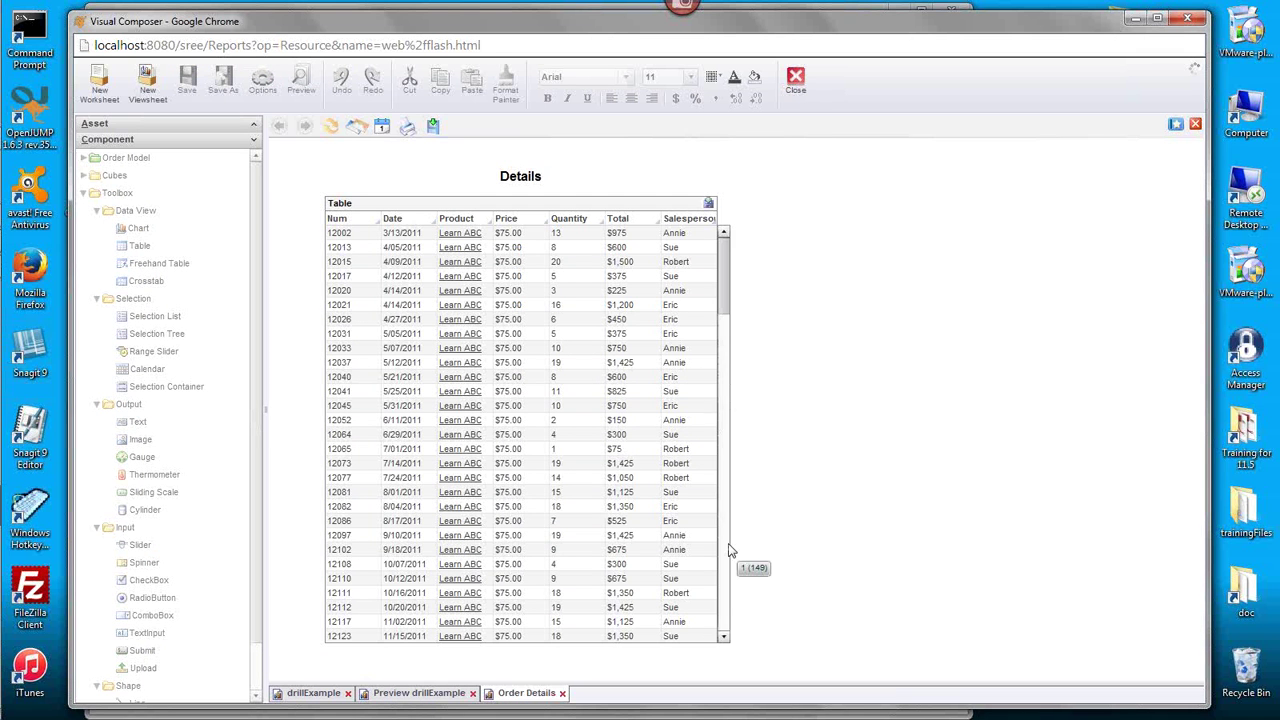
{"action": "left_click", "coordinate": [563, 693]}
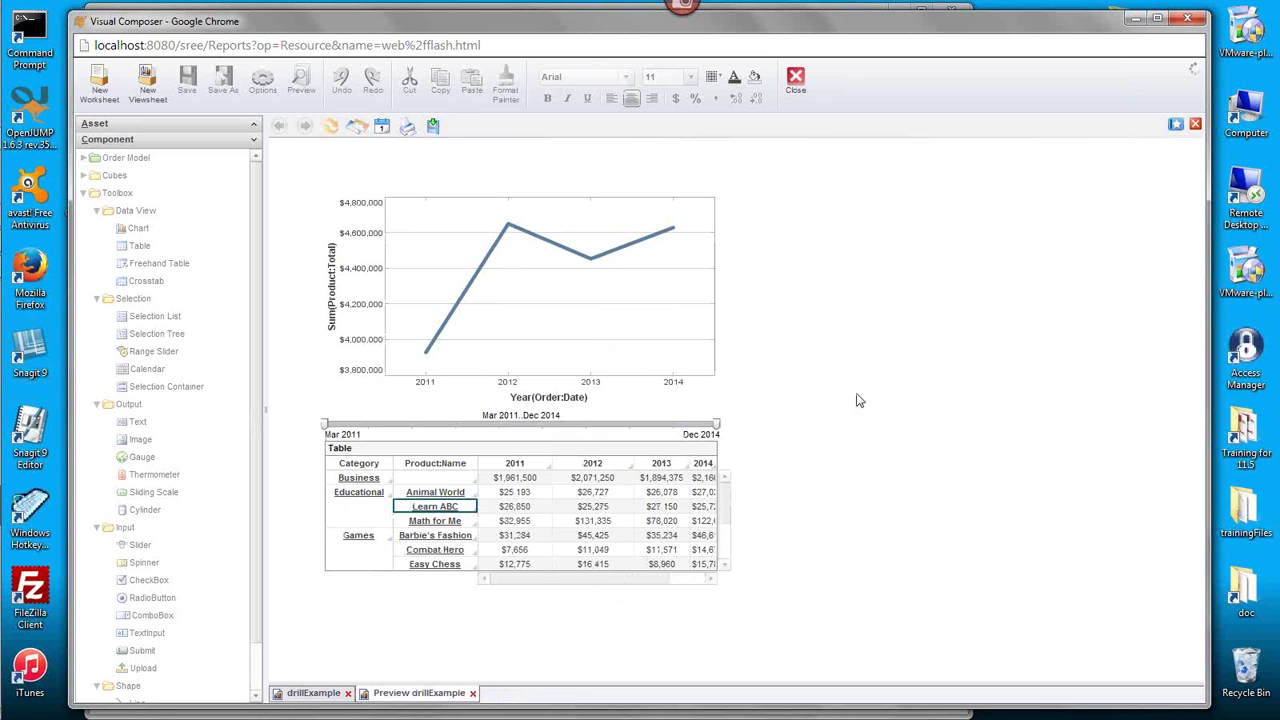
- Drill the previewed chart down to quarters and narrow the date range slider to Jan 2012..Feb 2012
{"action": "left_click_drag", "start_coordinate": [716, 424], "coordinate": [426, 426]}
{"action": "left_click_drag", "start_coordinate": [324, 430], "coordinate": [481, 424]}
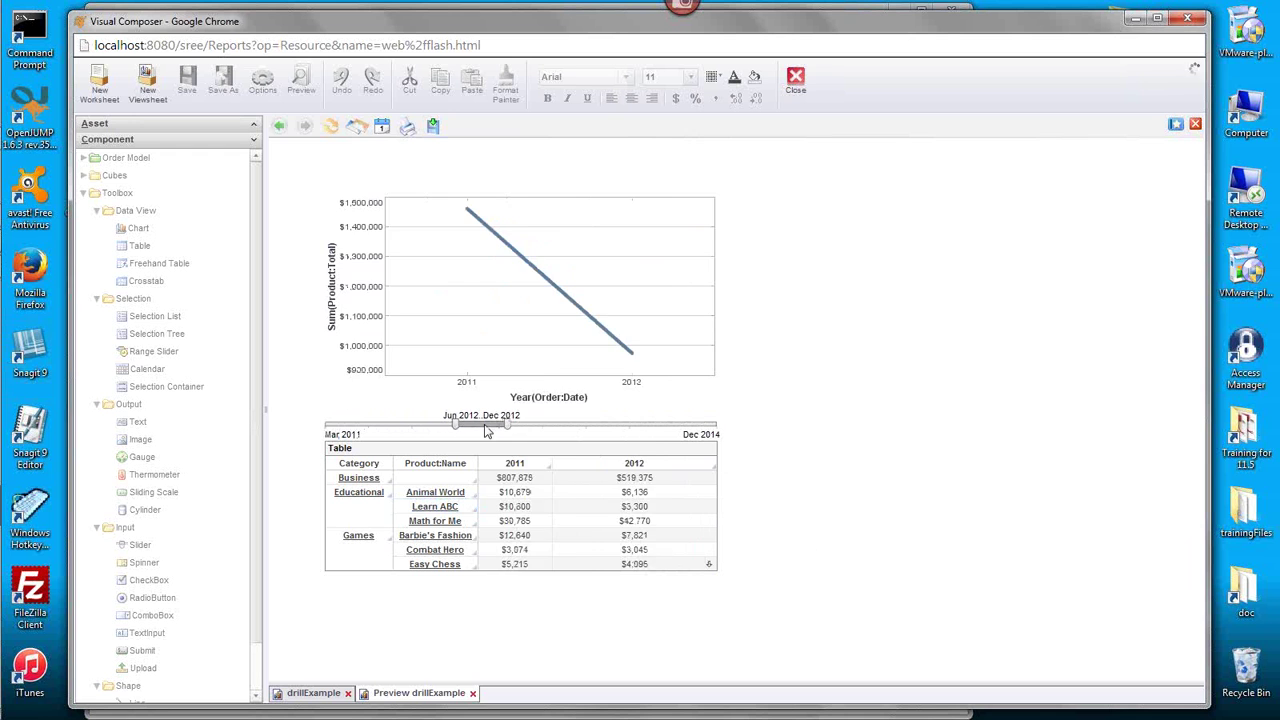
{"action": "left_click", "coordinate": [380, 379]}
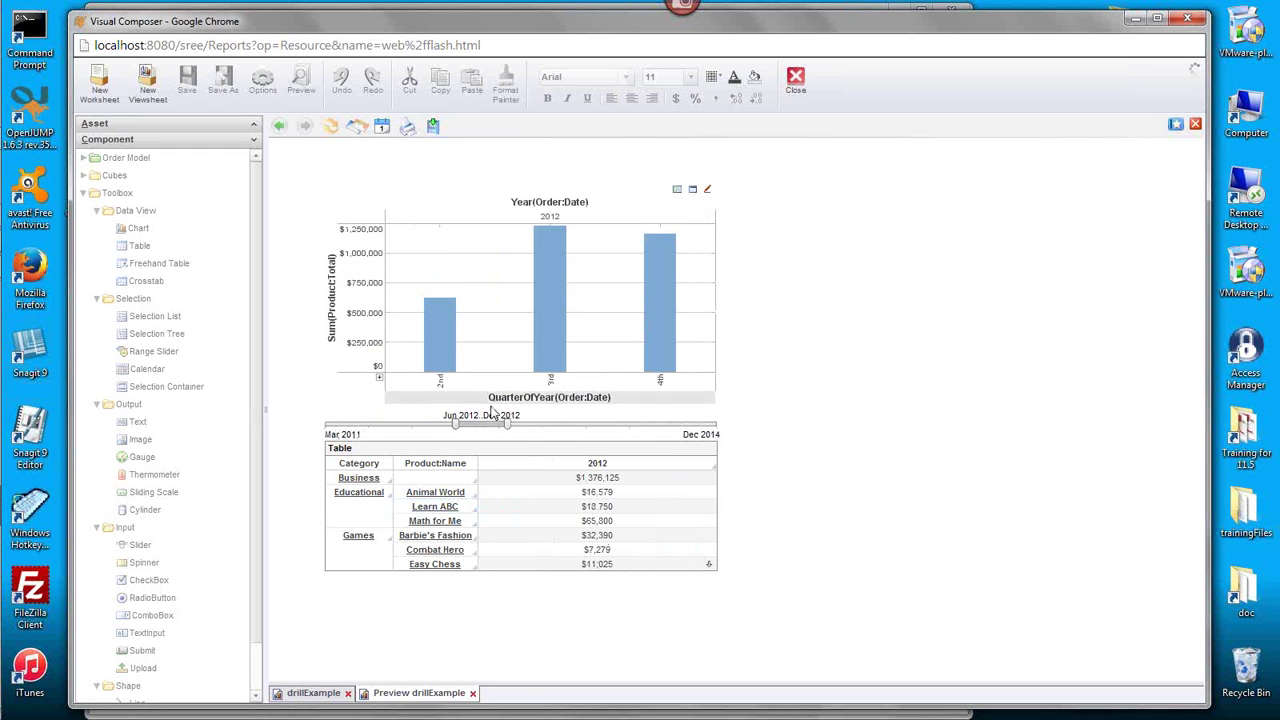
{"action": "left_click_drag", "start_coordinate": [481, 424], "coordinate": [424, 428]}
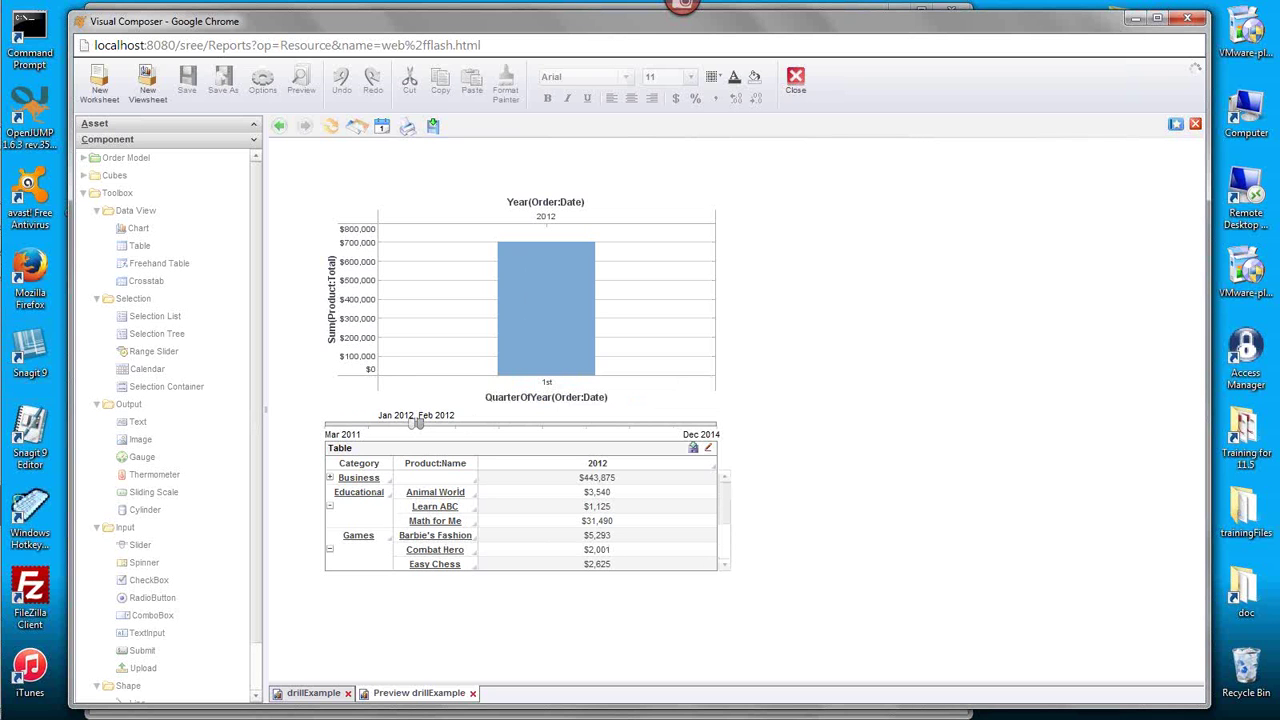
- Follow the Go to Order Details link from Math for Me and compare its order dates with the preview's selected date range
{"action": "left_click", "coordinate": [437, 524]}
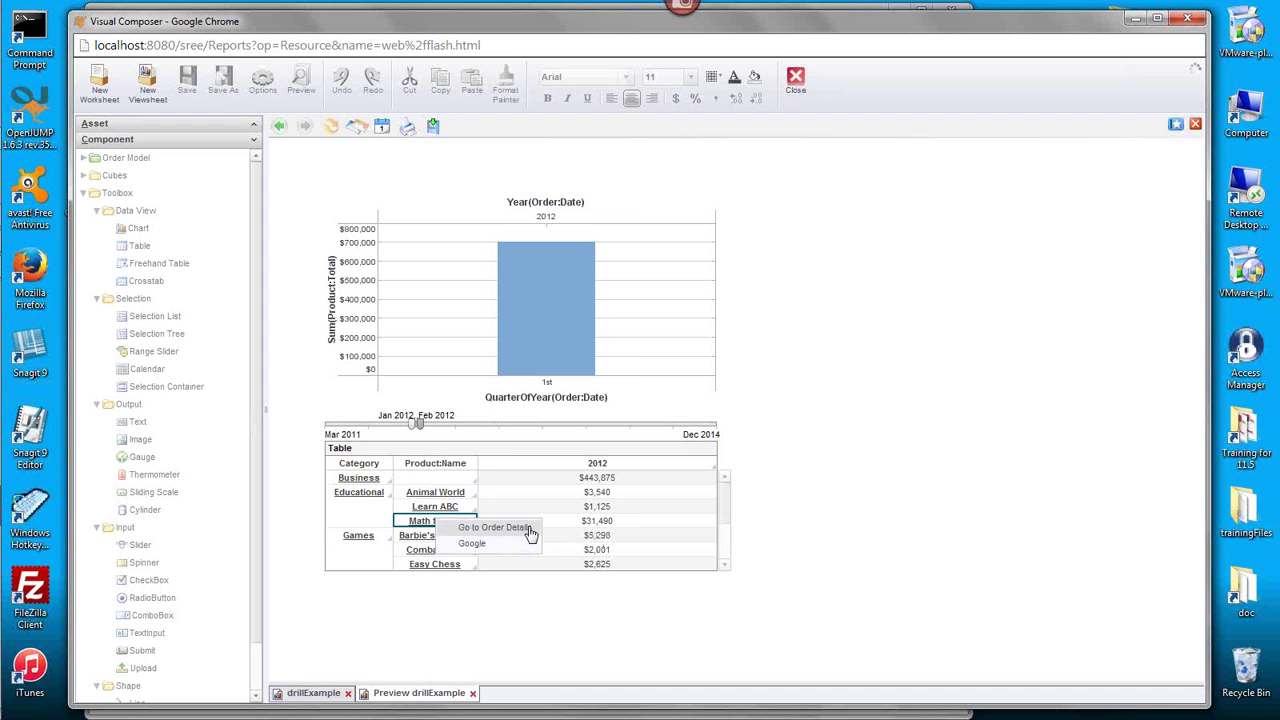
{"action": "left_click", "coordinate": [529, 529]}
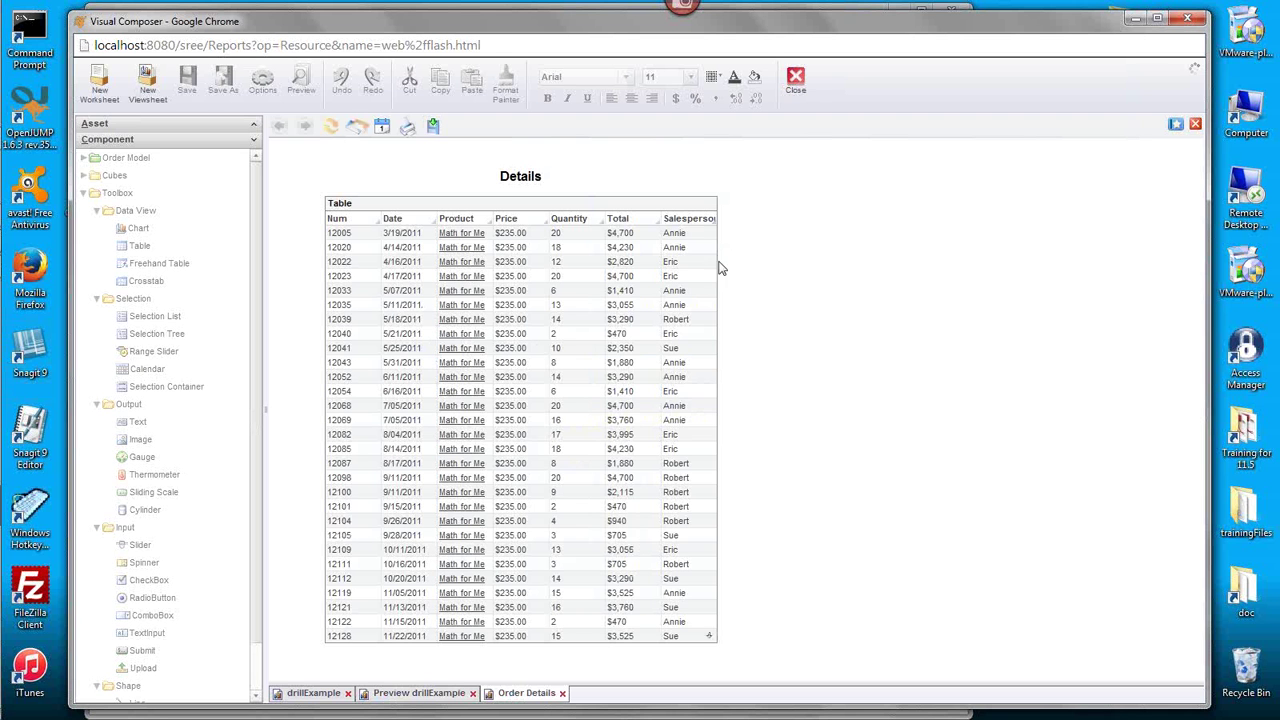
{"action": "left_click_drag", "start_coordinate": [722, 272], "coordinate": [690, 535]}
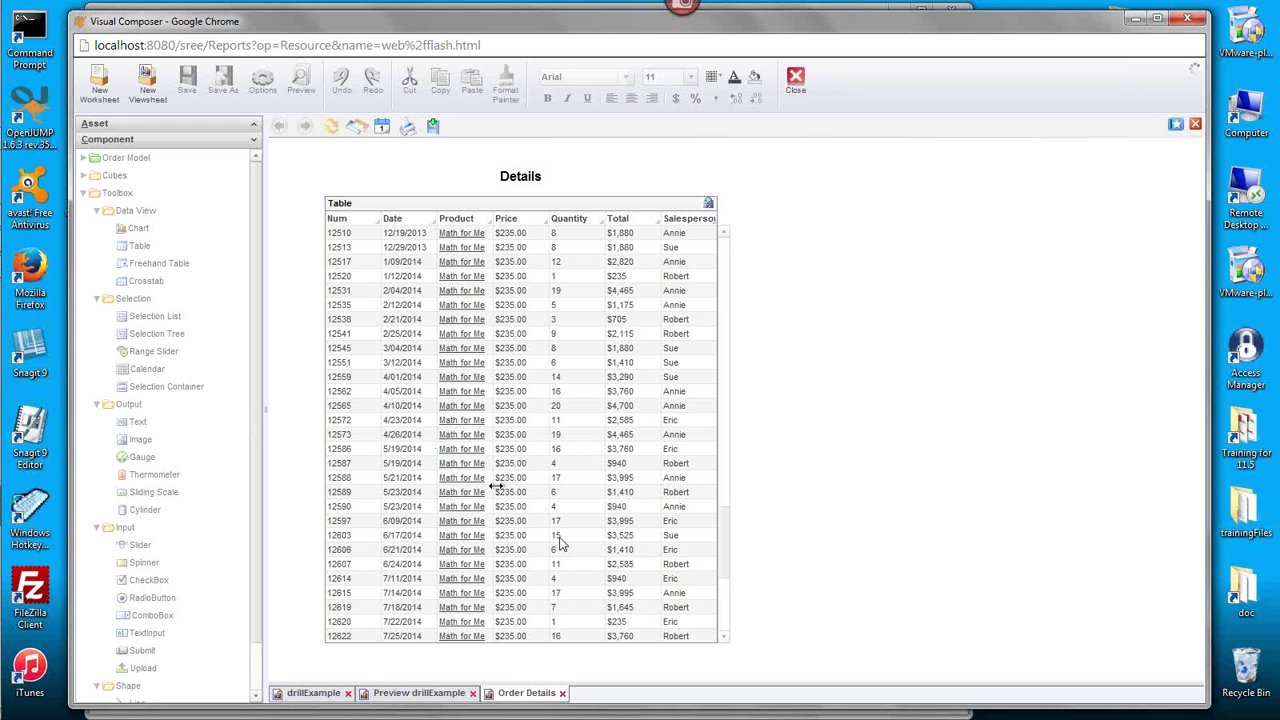
{"action": "left_click", "coordinate": [322, 698]}
{"action": "left_click", "coordinate": [405, 693]}
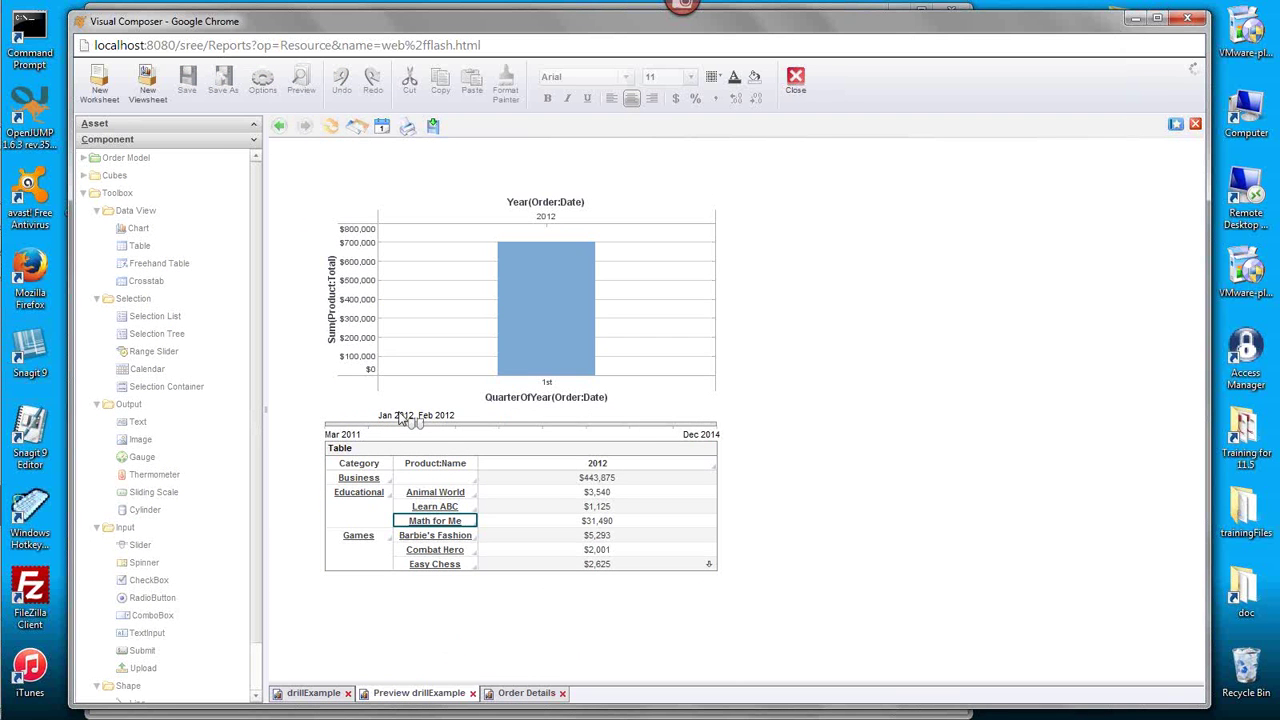
{"action": "left_click", "coordinate": [524, 693]}
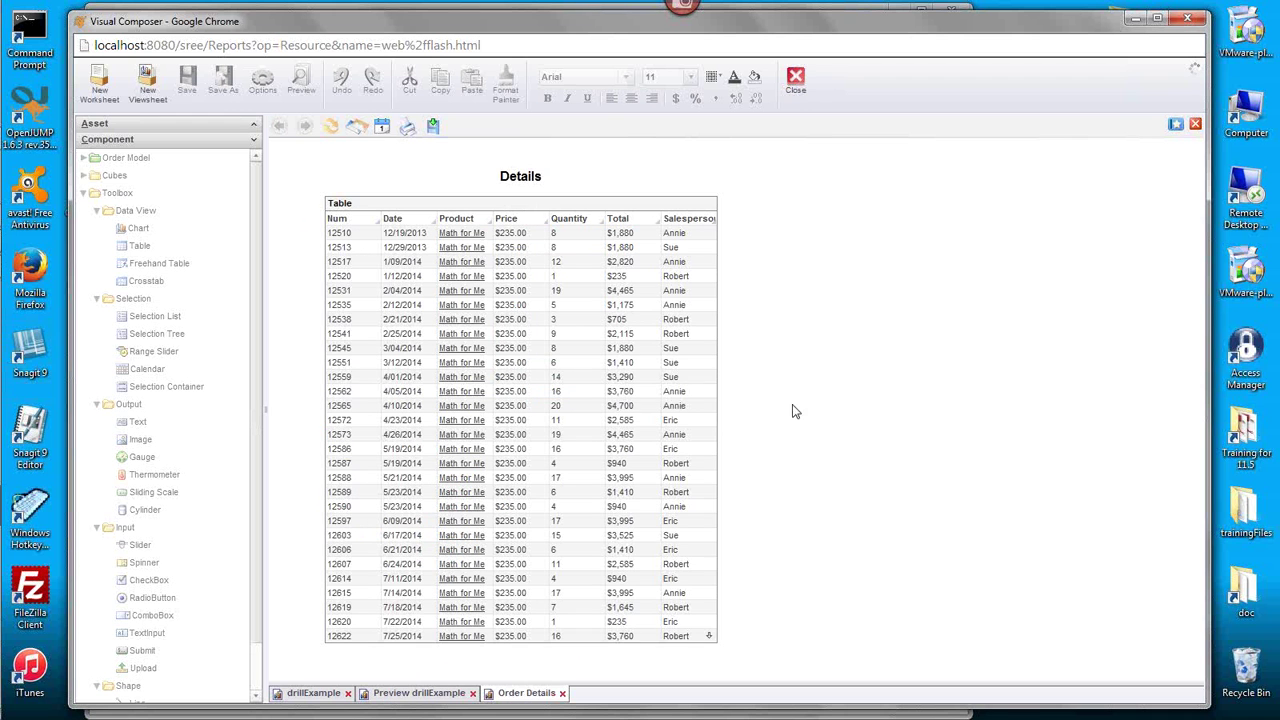
- Return to the drillExample design, check the date range slider's name in its properties, and close them without changes
{"action": "left_click", "coordinate": [314, 694]}
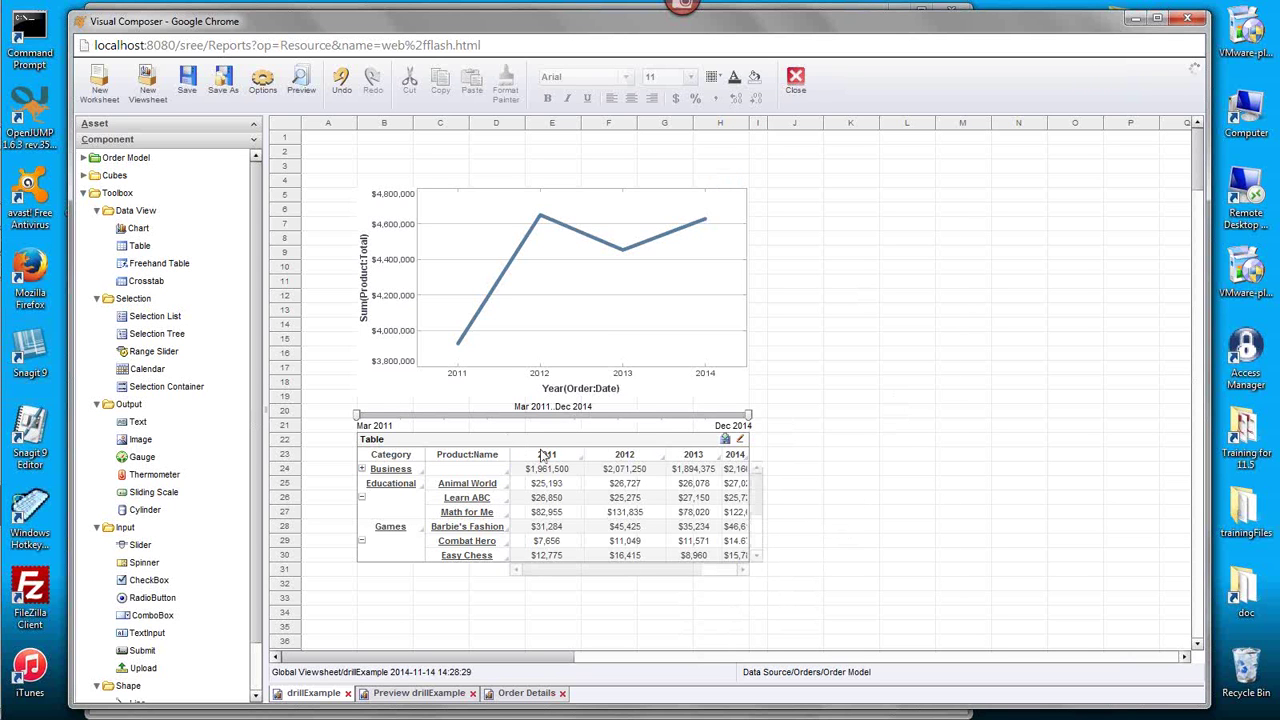
{"action": "right_click", "coordinate": [571, 417]}
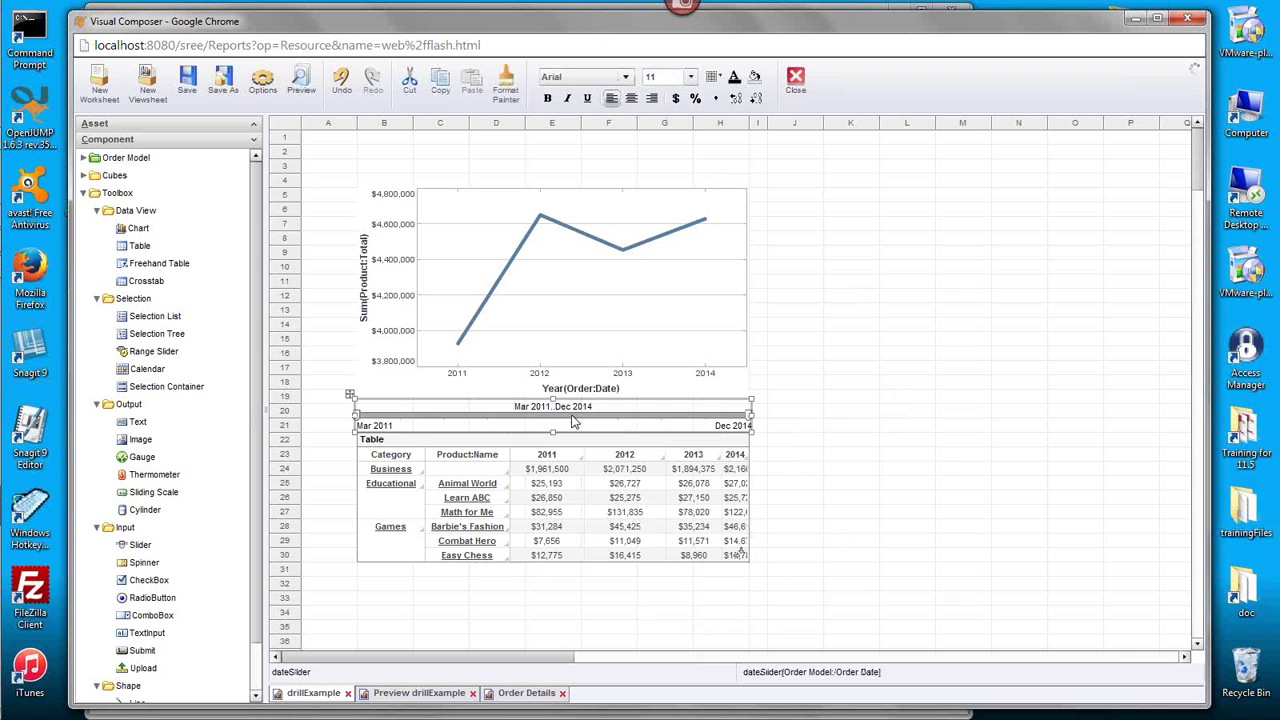
{"action": "left_click", "coordinate": [621, 427]}
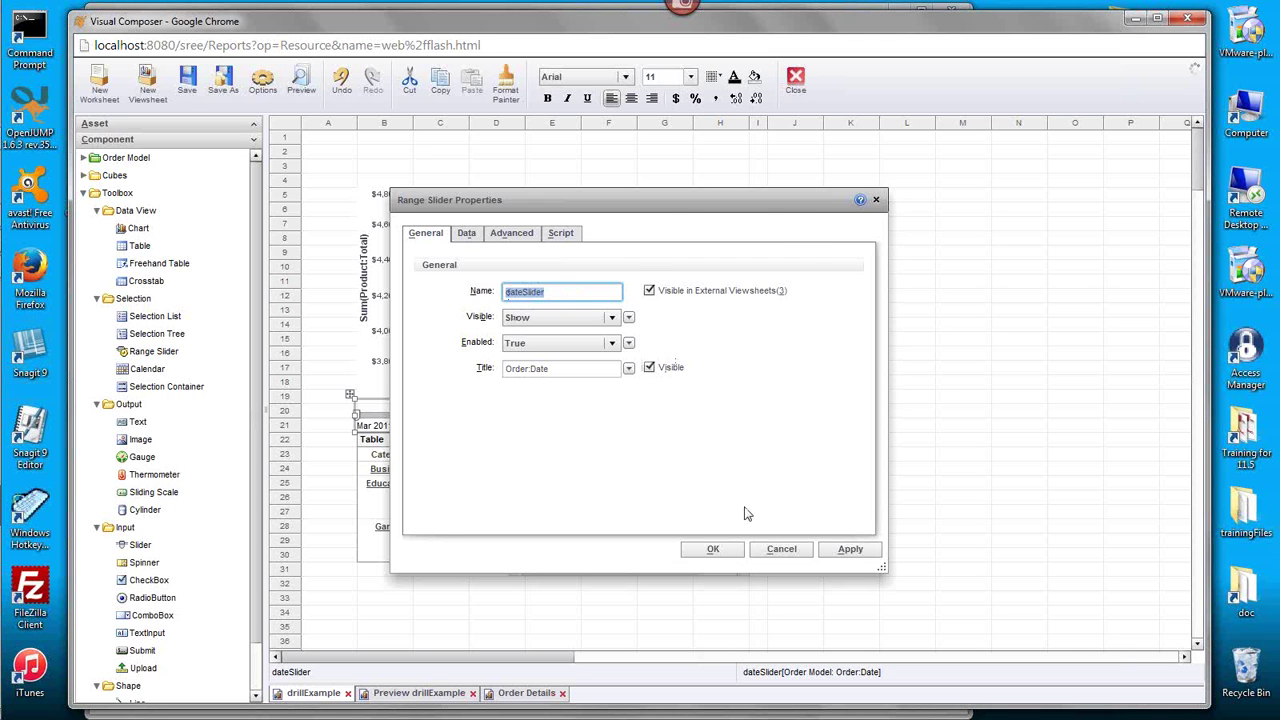
{"action": "left_click", "coordinate": [776, 549]}
- Enable Send selections as parameters in the hyperlink of the crosstab's product name cells, and save drillExample
{"action": "left_click", "coordinate": [562, 453]}
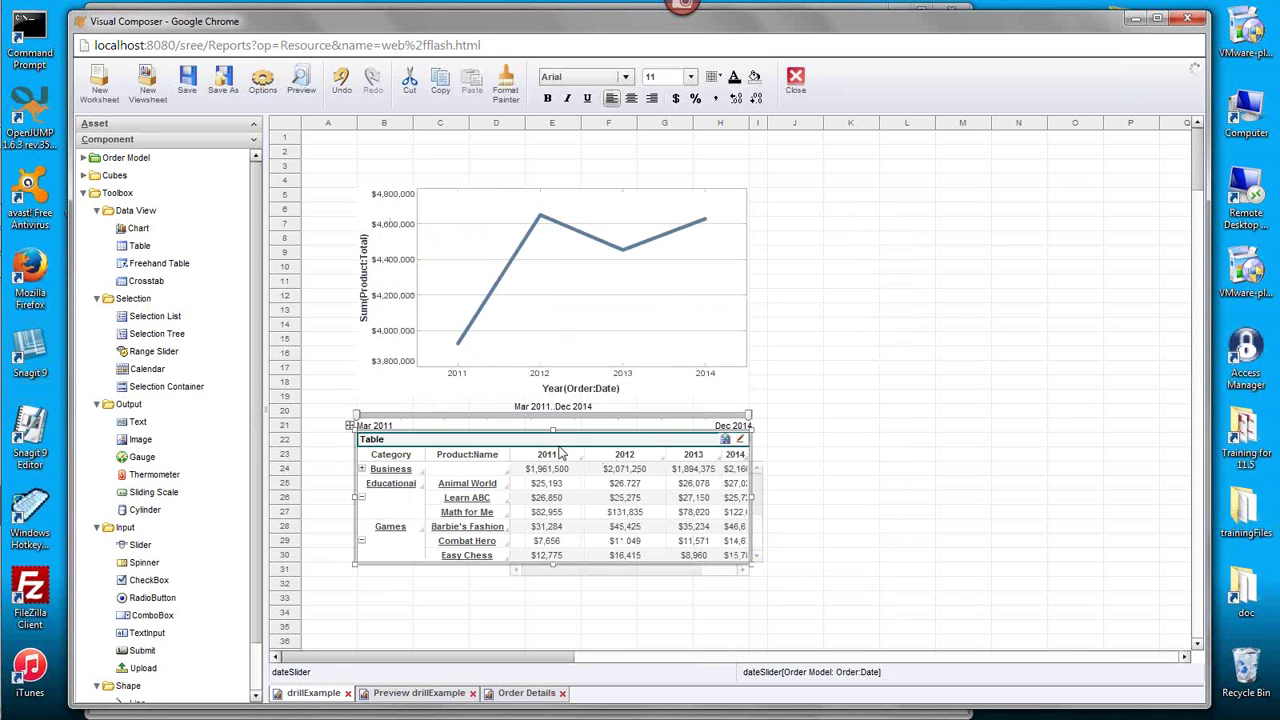
{"action": "right_click", "coordinate": [448, 505]}
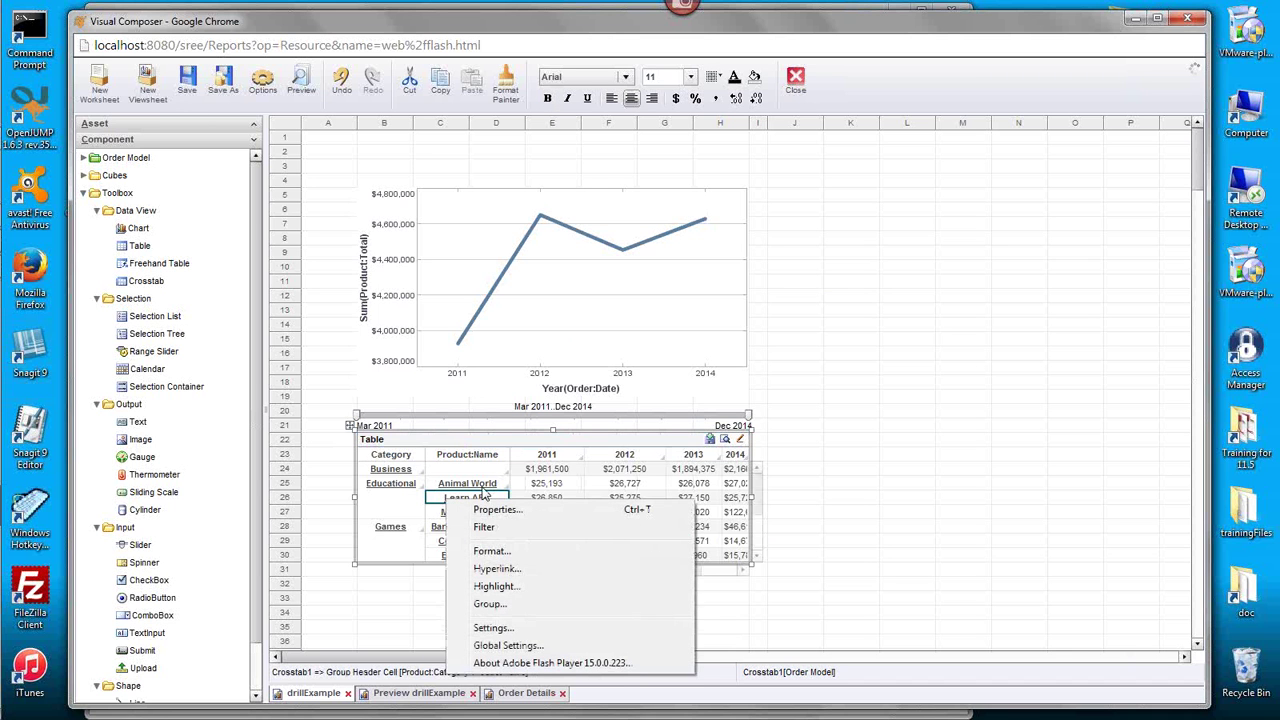
{"action": "left_click", "coordinate": [529, 569]}
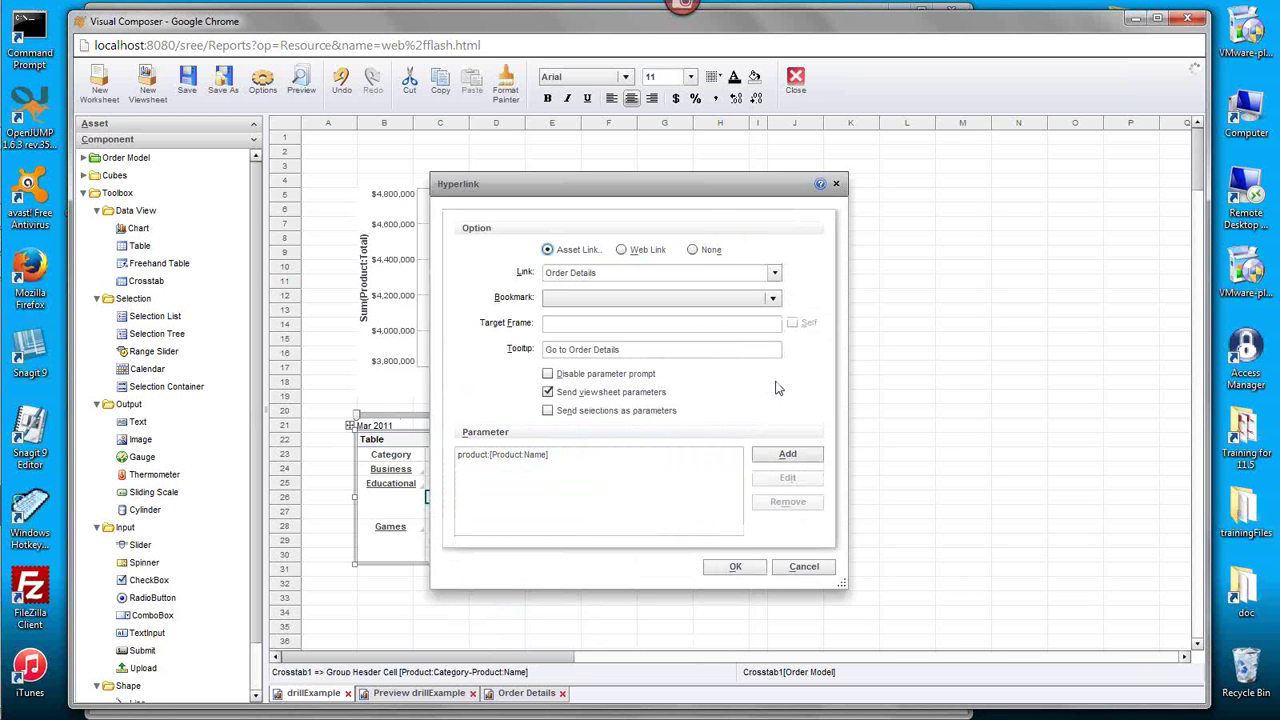
{"action": "left_click", "coordinate": [550, 412]}
{"action": "left_click_drag", "start_coordinate": [606, 188], "coordinate": [915, 170]}
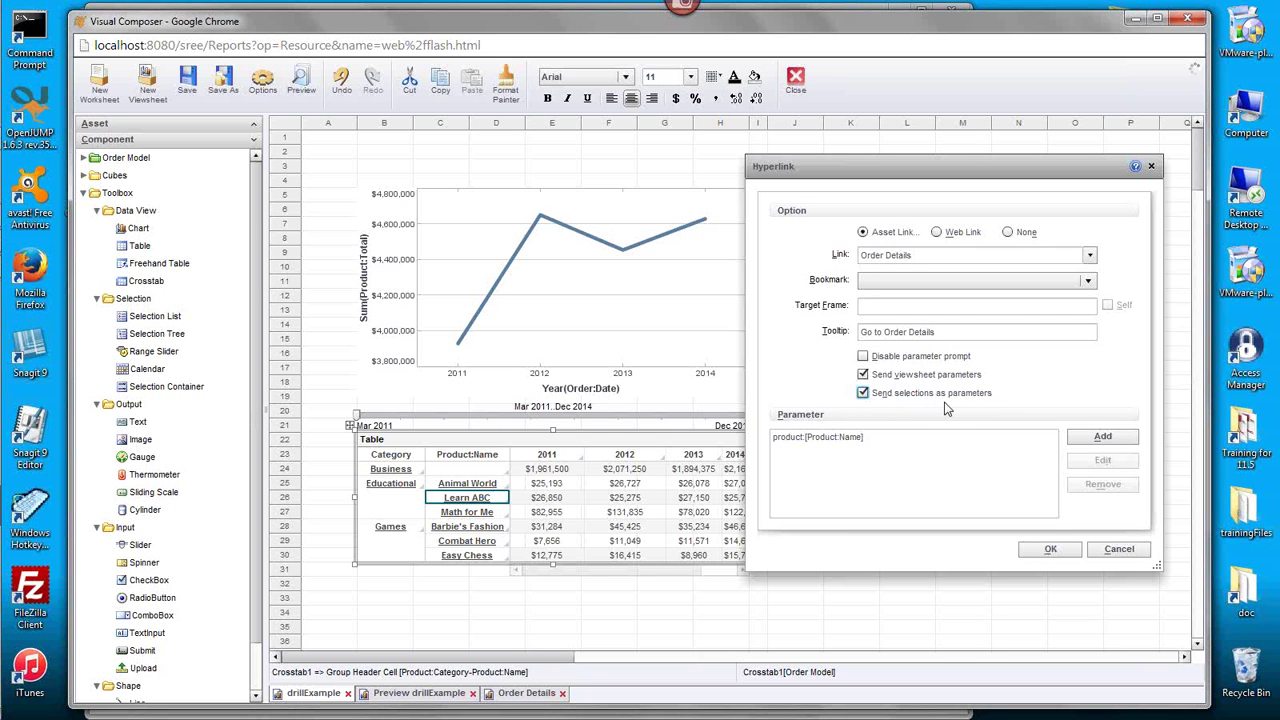
{"action": "left_click", "coordinate": [1050, 549]}
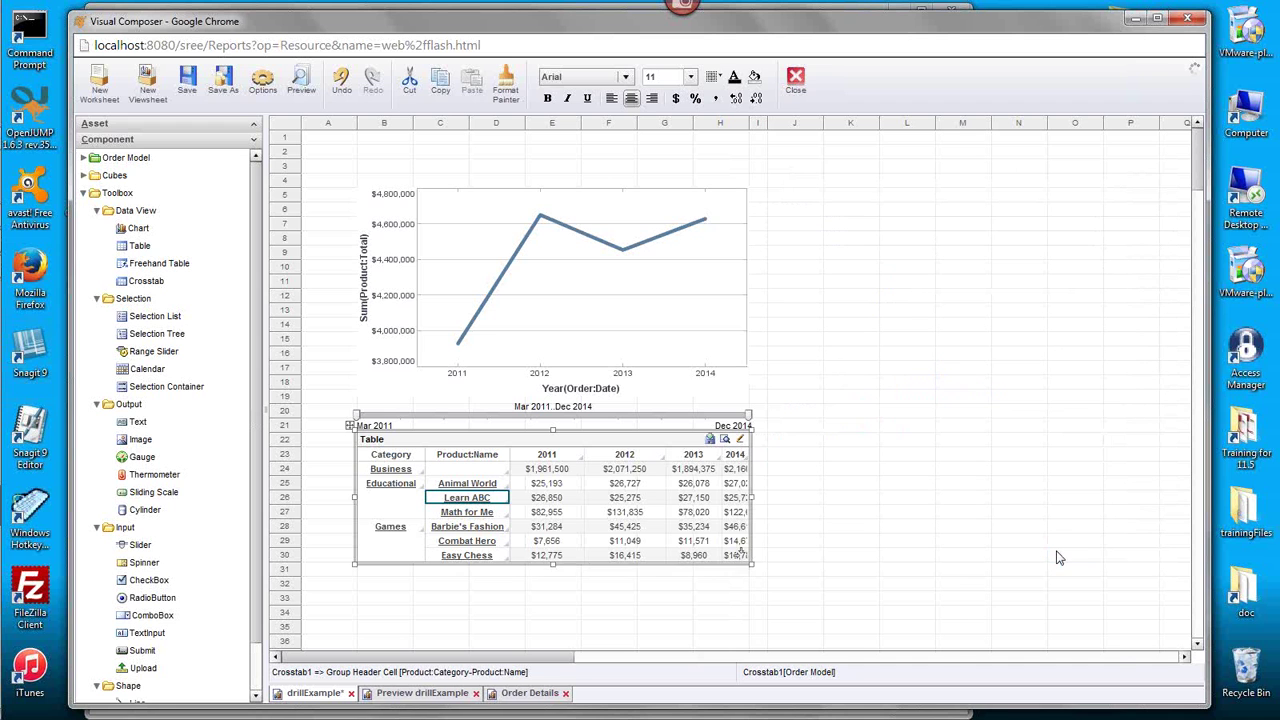
{"action": "left_click", "coordinate": [187, 82]}
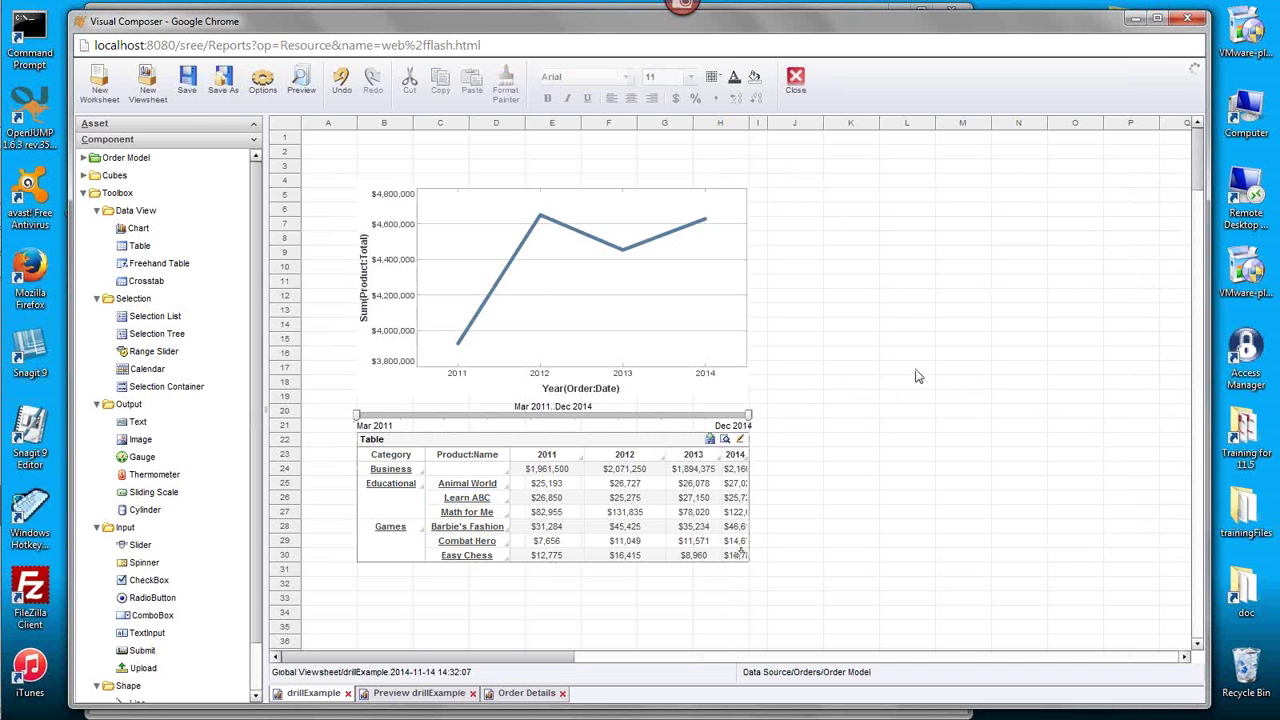
- Close the linked Order Details view and open the Order Details viewsheet from Global Viewsheet for editing, leaving the product parameter blank
{"action": "left_click", "coordinate": [531, 696]}
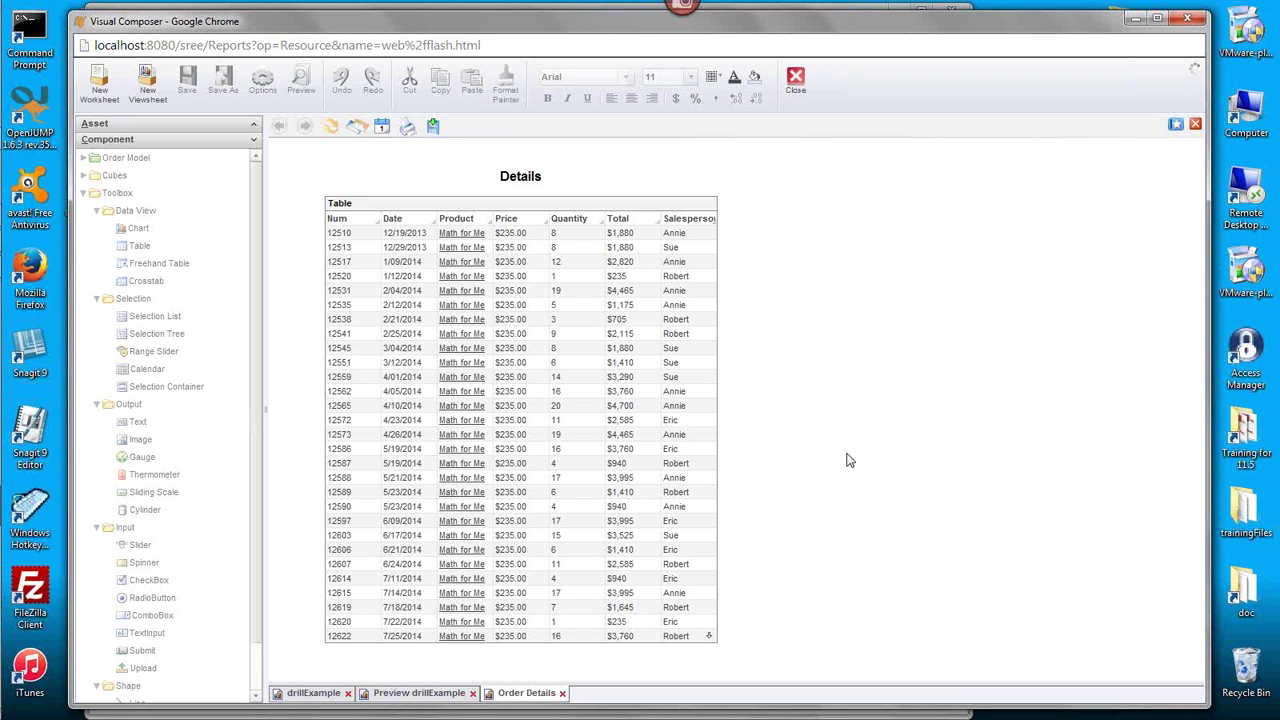
{"action": "right_click", "coordinate": [576, 212]}
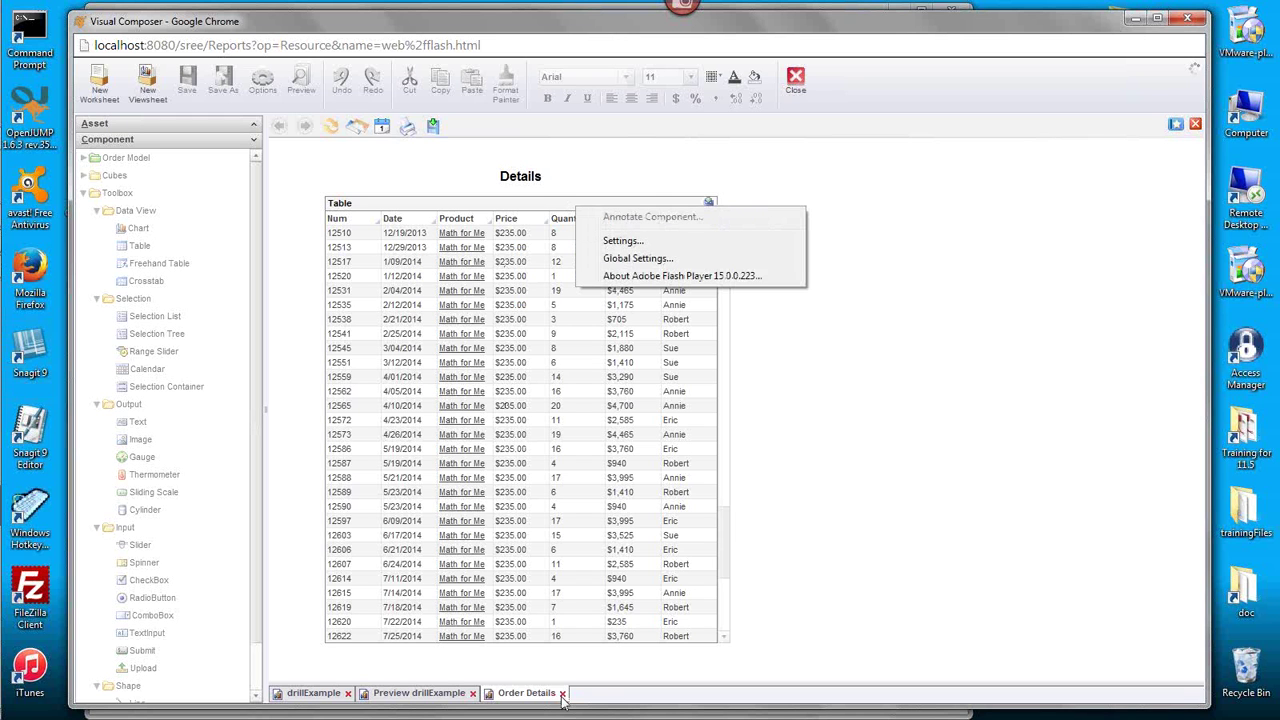
{"action": "left_click", "coordinate": [281, 204]}
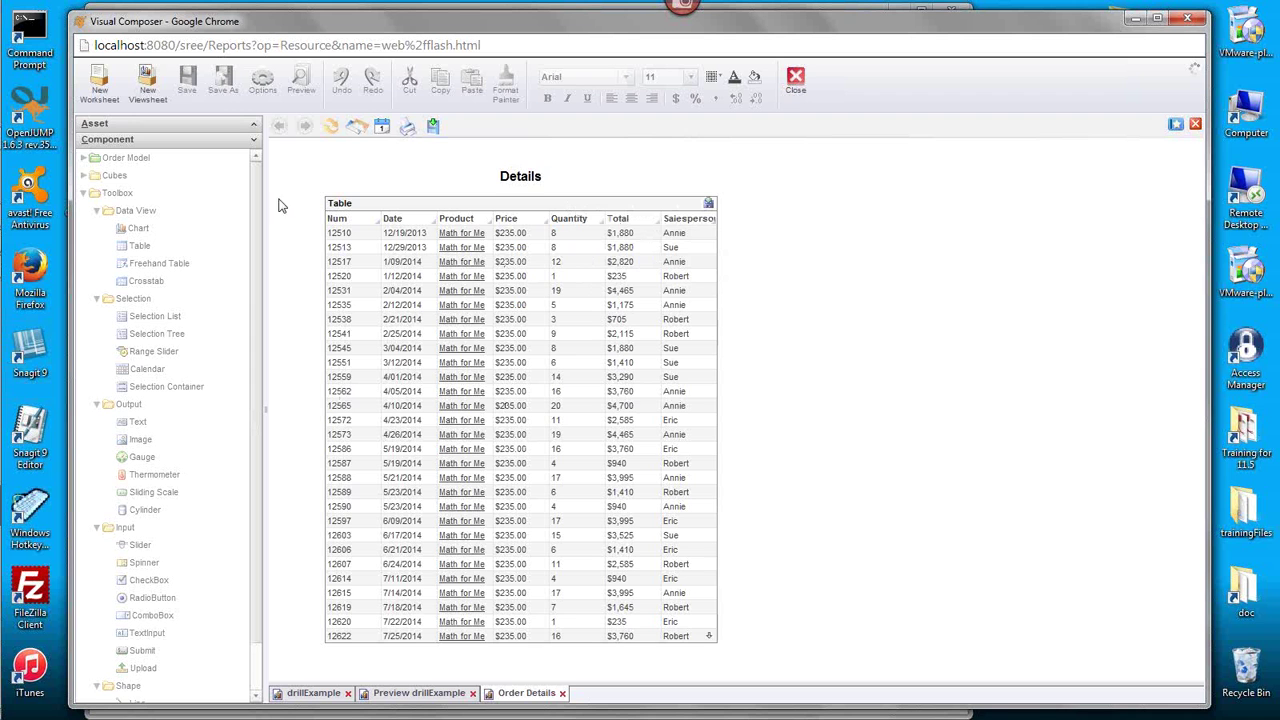
{"action": "left_click", "coordinate": [562, 693]}
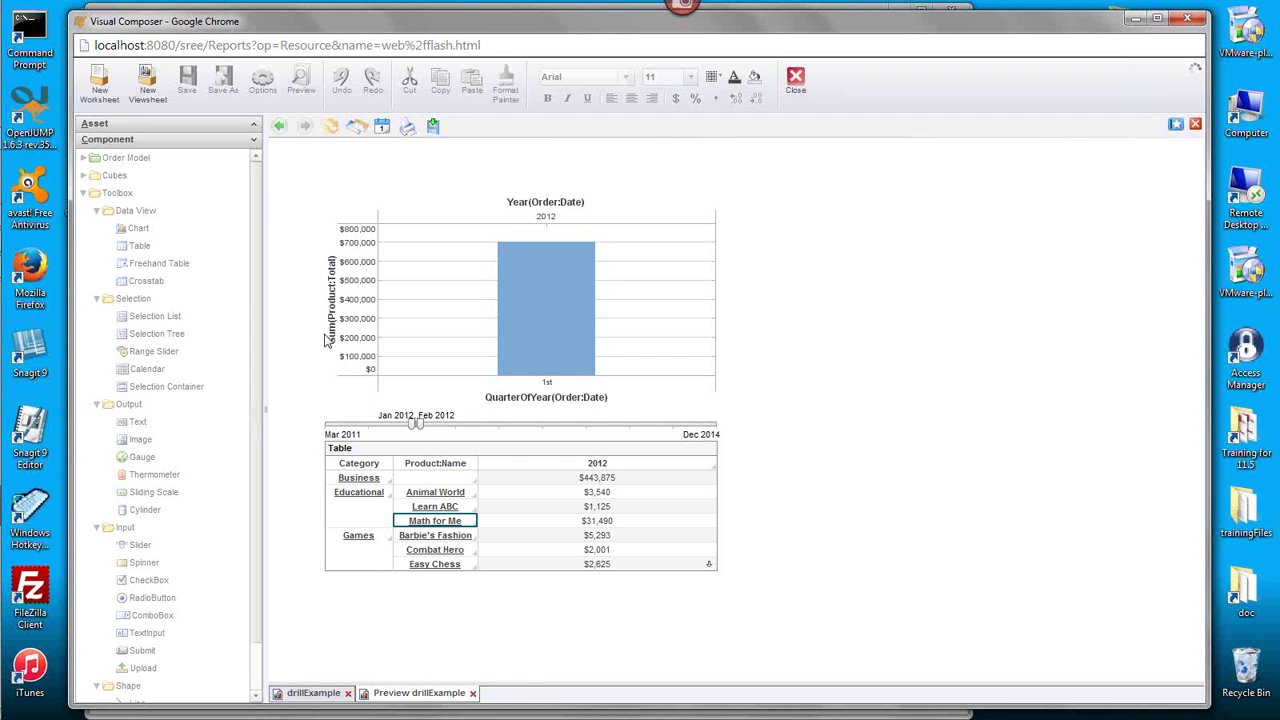
{"action": "left_click", "coordinate": [95, 123]}
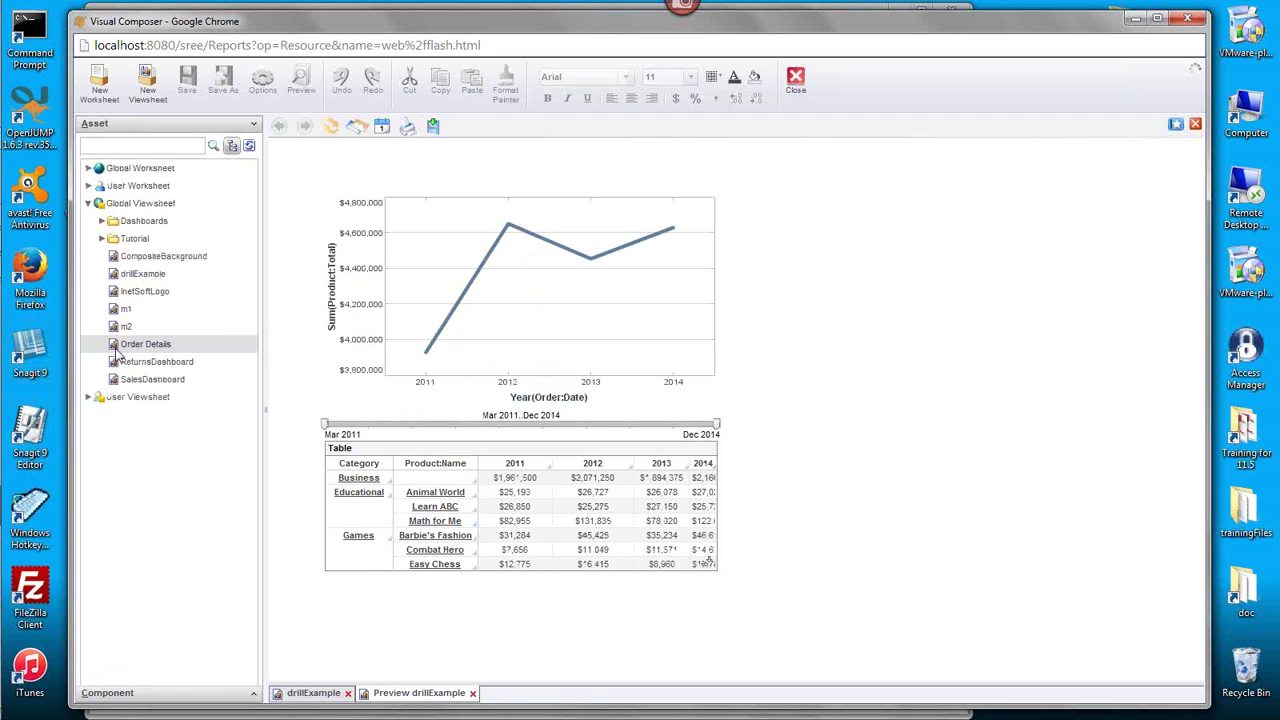
{"action": "double_click", "coordinate": [117, 346]}
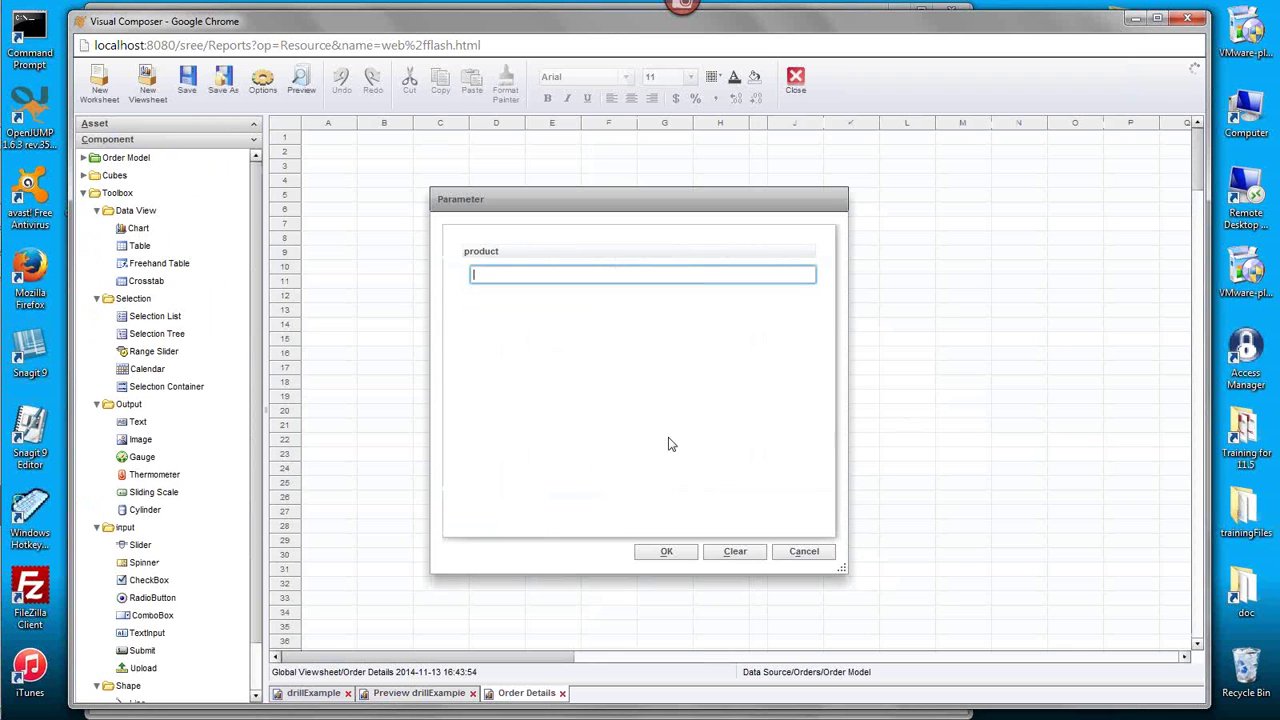
{"action": "left_click", "coordinate": [675, 554]}
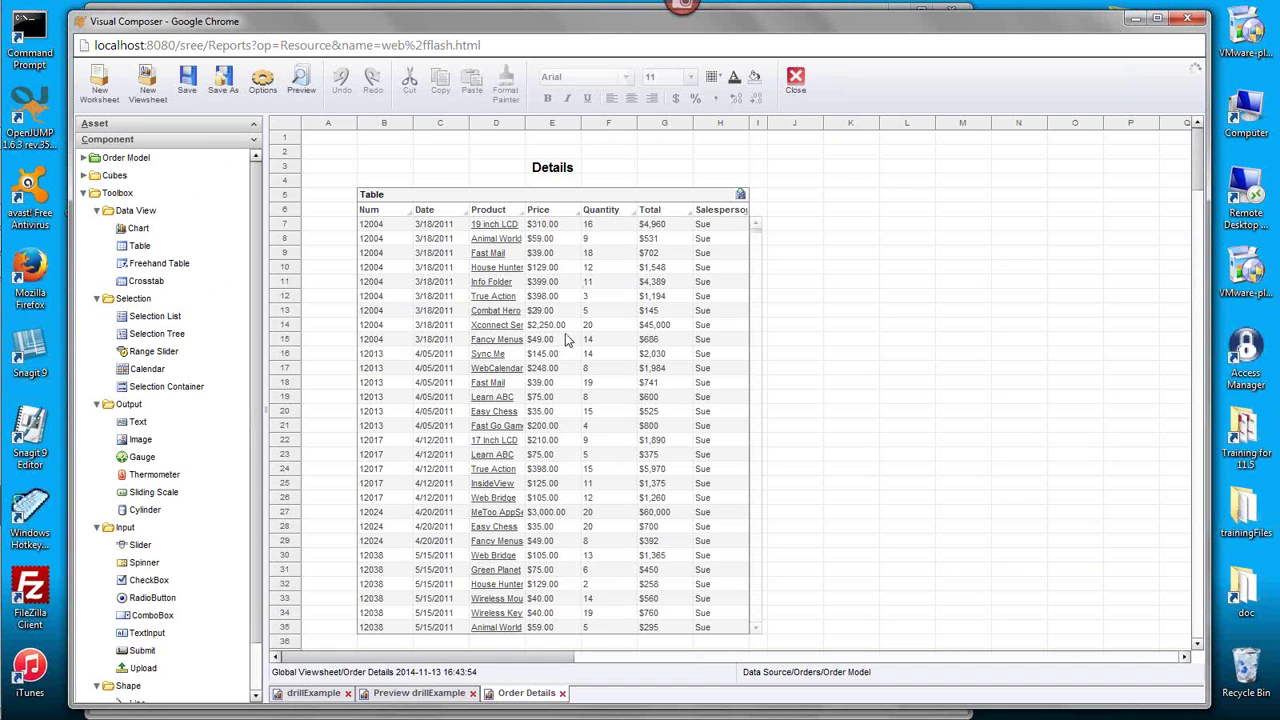
- In the Order Details table's conditions, set up Order:Date is between, using an expression for both the start and end values
{"action": "right_click", "coordinate": [563, 205]}
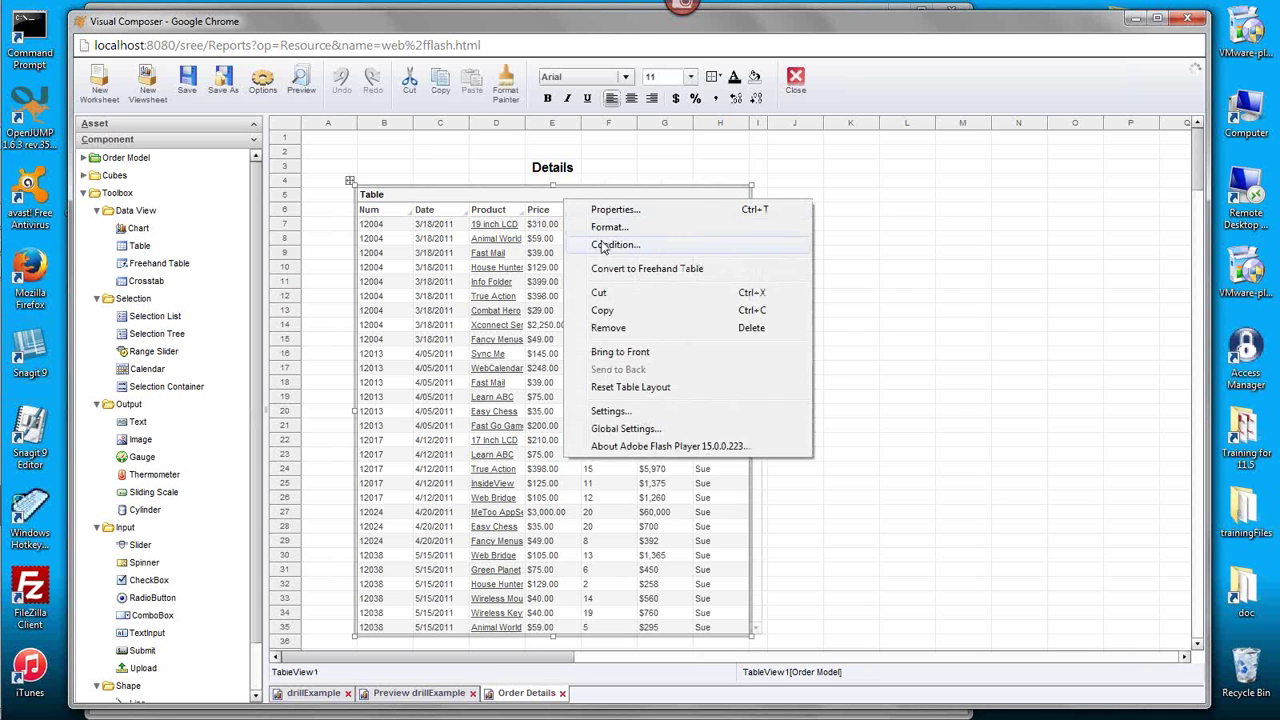
{"action": "left_click", "coordinate": [601, 244]}
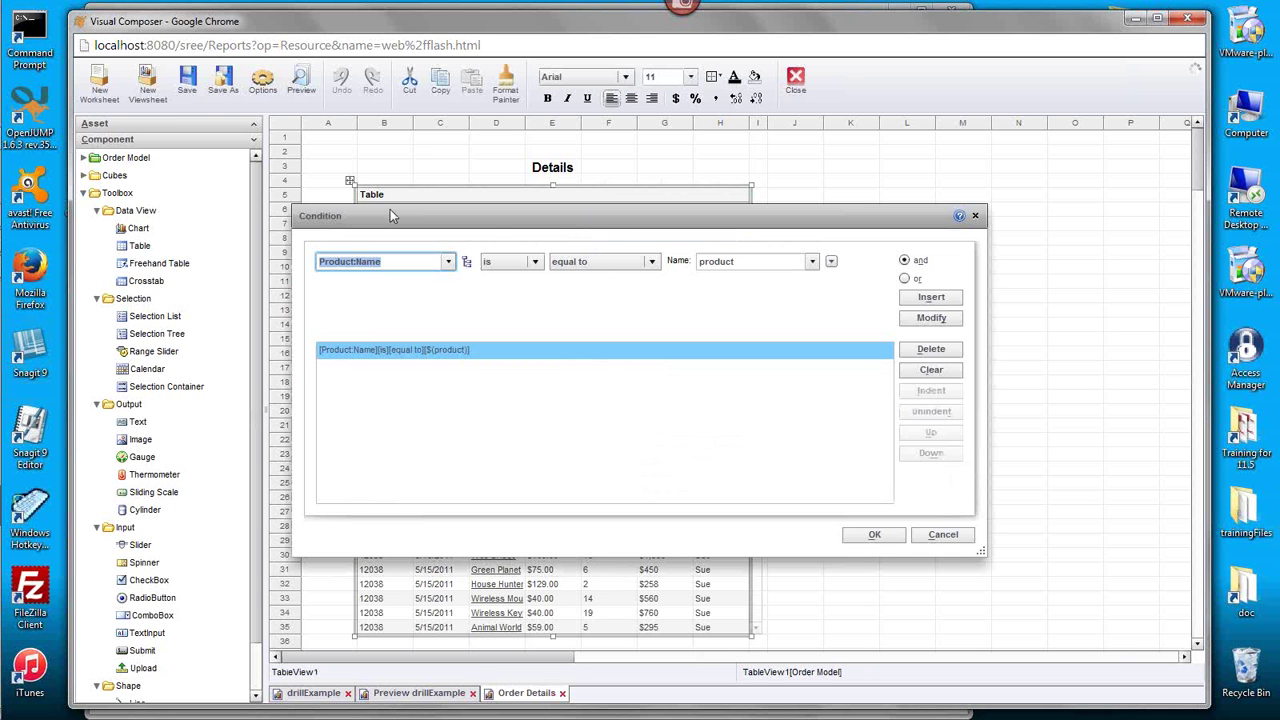
{"action": "left_click", "coordinate": [448, 263]}
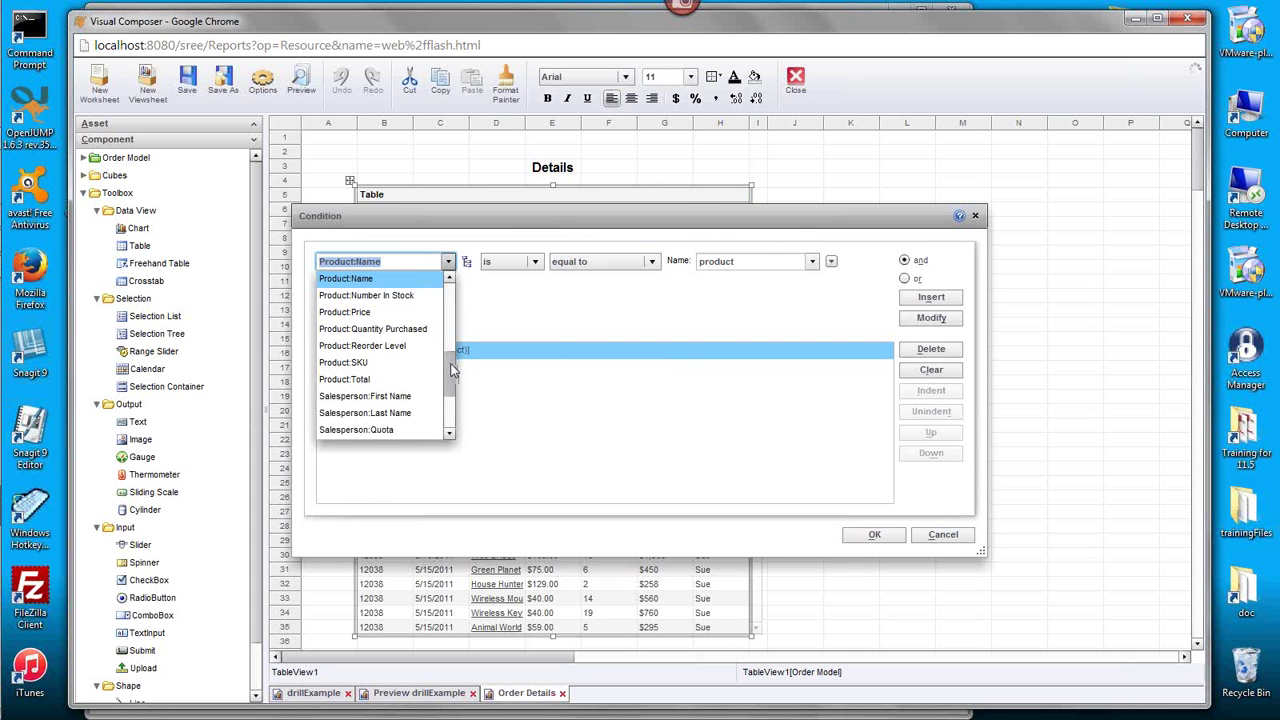
{"action": "left_click_drag", "start_coordinate": [455, 375], "coordinate": [450, 339]}
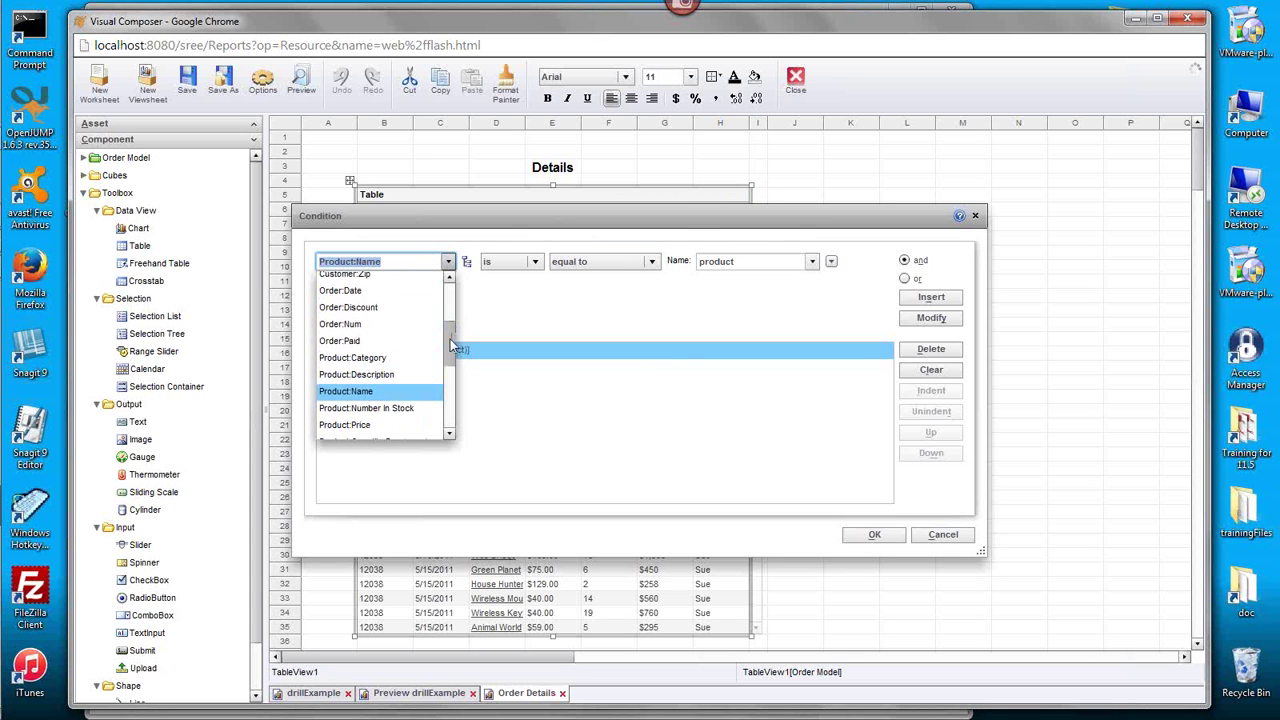
{"action": "left_click", "coordinate": [377, 296]}
{"action": "left_click", "coordinate": [601, 263]}
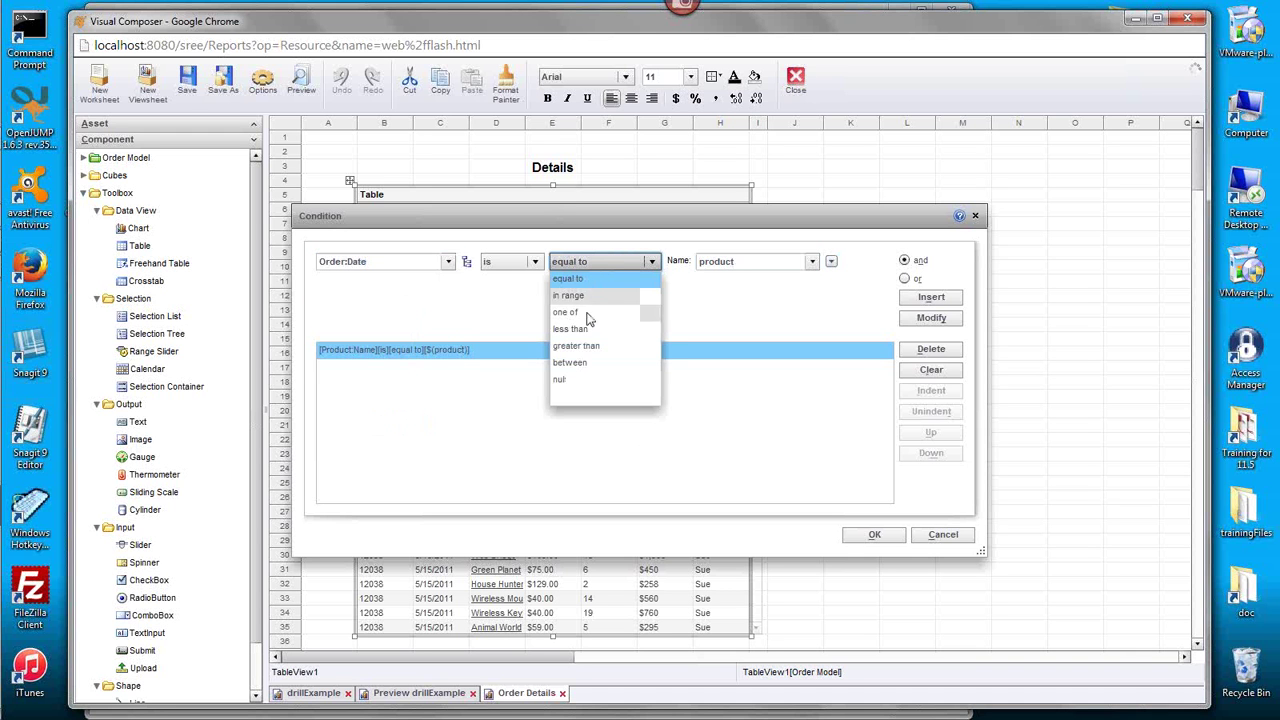
{"action": "key", "text": "Return"}
{"action": "left_click", "coordinate": [868, 261]}
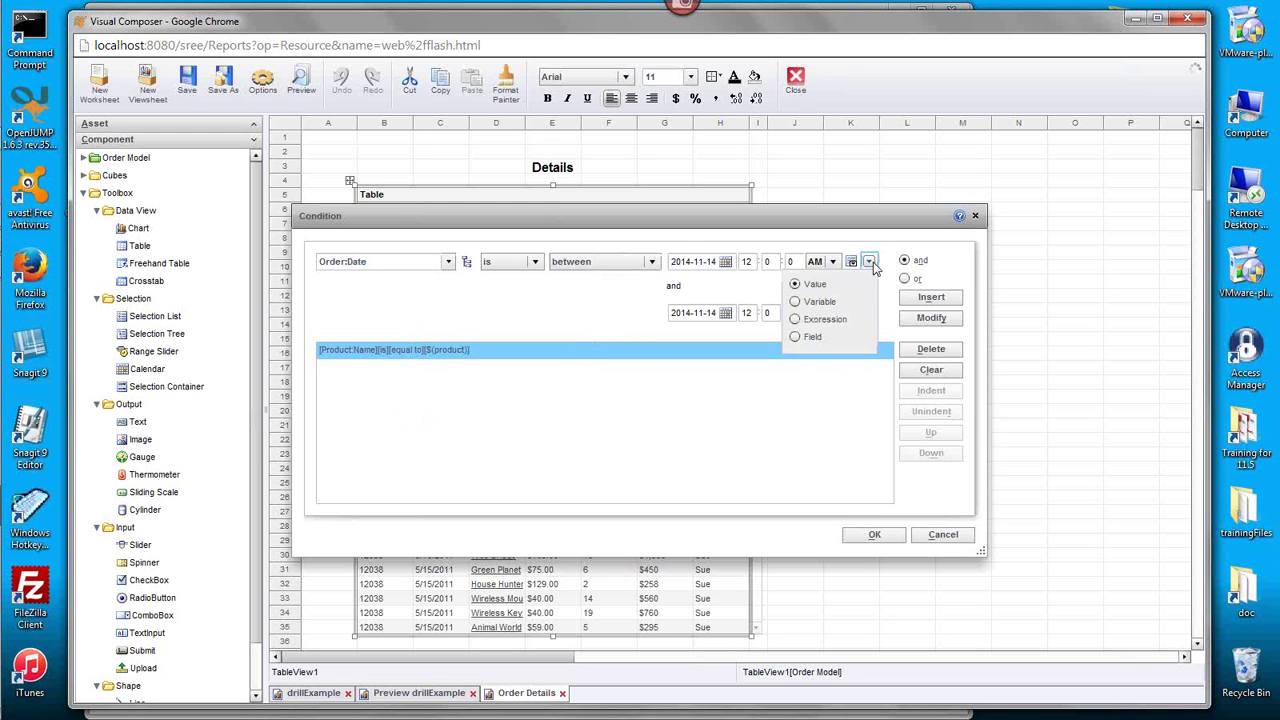
{"action": "left_click", "coordinate": [818, 318]}
{"action": "left_click", "coordinate": [868, 313]}
{"action": "left_click", "coordinate": [838, 379]}
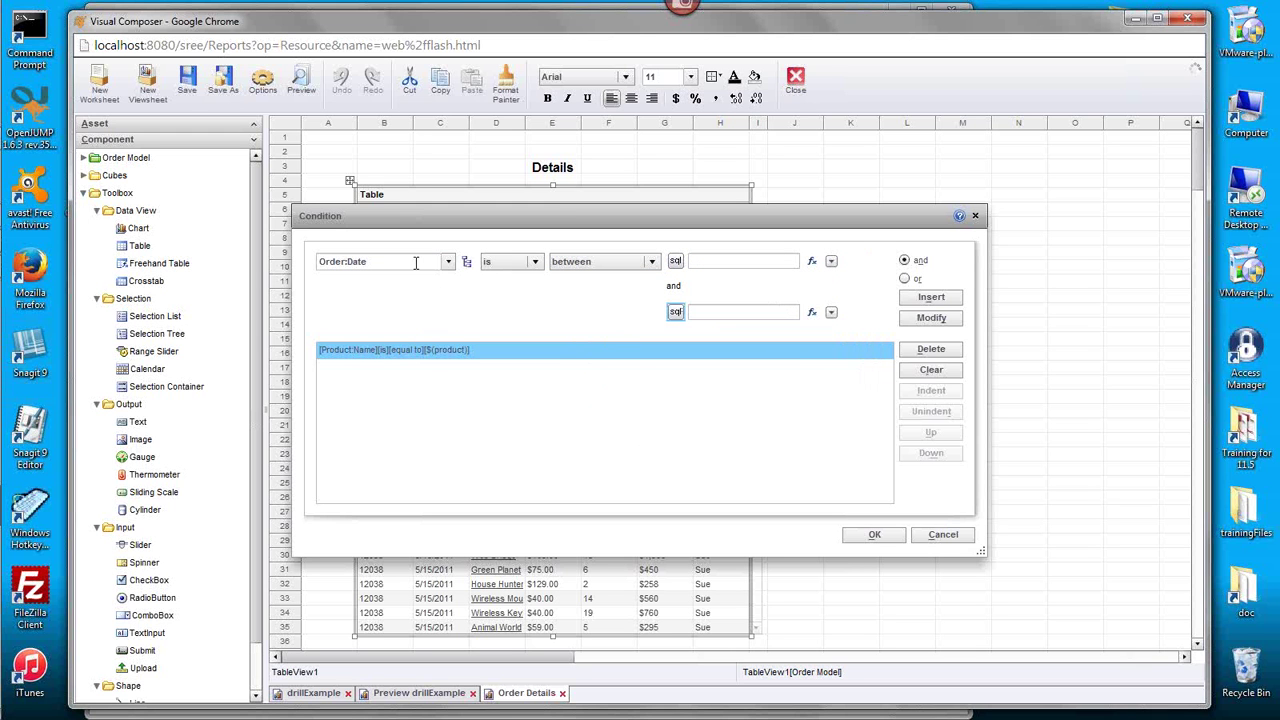
- Enter parameter.dateSlider_start and parameter.dateSlider_end as the range expressions and insert the date condition, joined to the product condition with and
{"action": "left_click", "coordinate": [719, 260]}
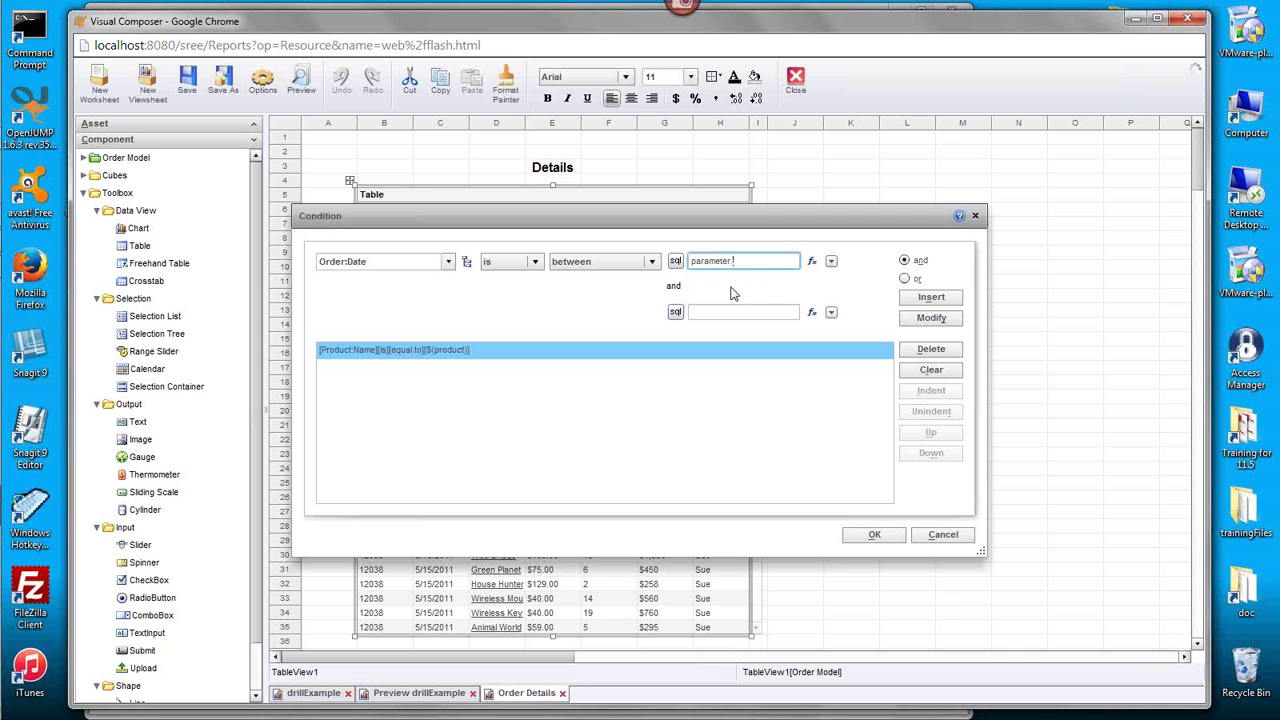
{"action": "type", "text": "parameter.dateSlide"}
{"action": "left_click_drag", "start_coordinate": [692, 261], "coordinate": [805, 261]}
{"action": "key", "text": "ctrl+c"}
{"action": "left_click", "coordinate": [742, 312]}
{"action": "key", "text": "ctrl+v"}
{"action": "key", "text": "BackSpace"}
{"action": "type", "text": "e"}
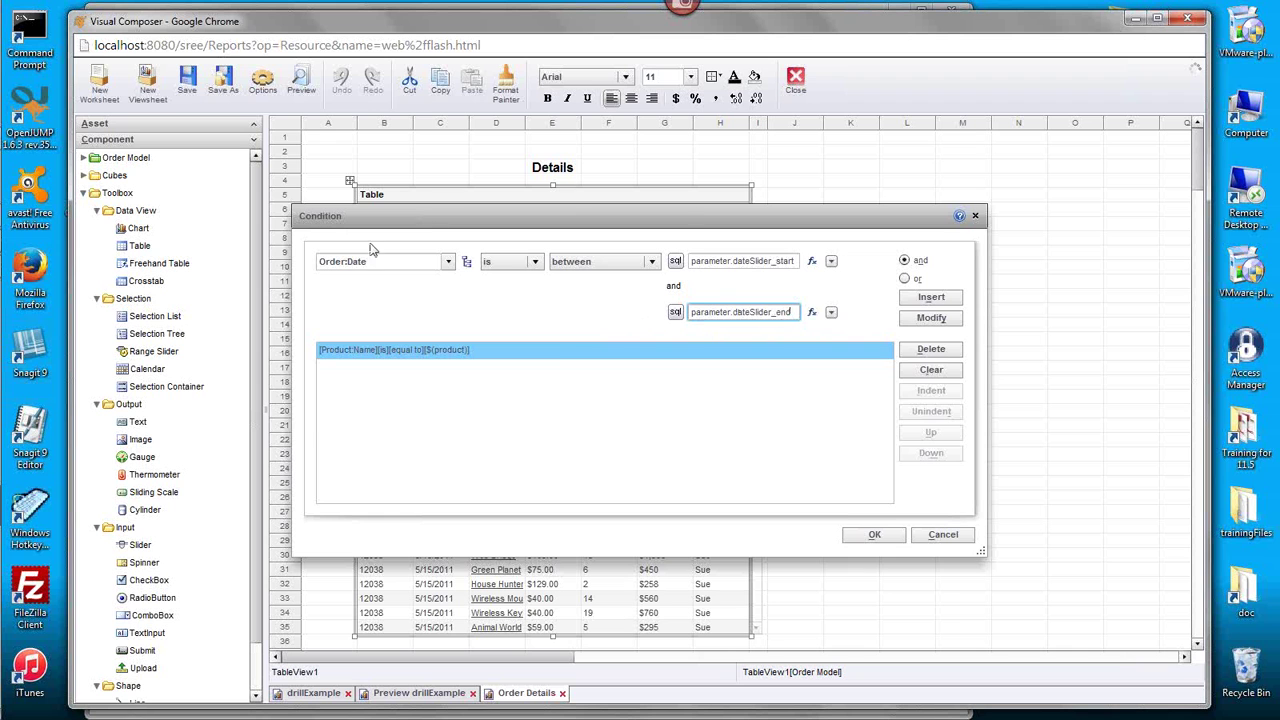
{"action": "left_click", "coordinate": [940, 300]}
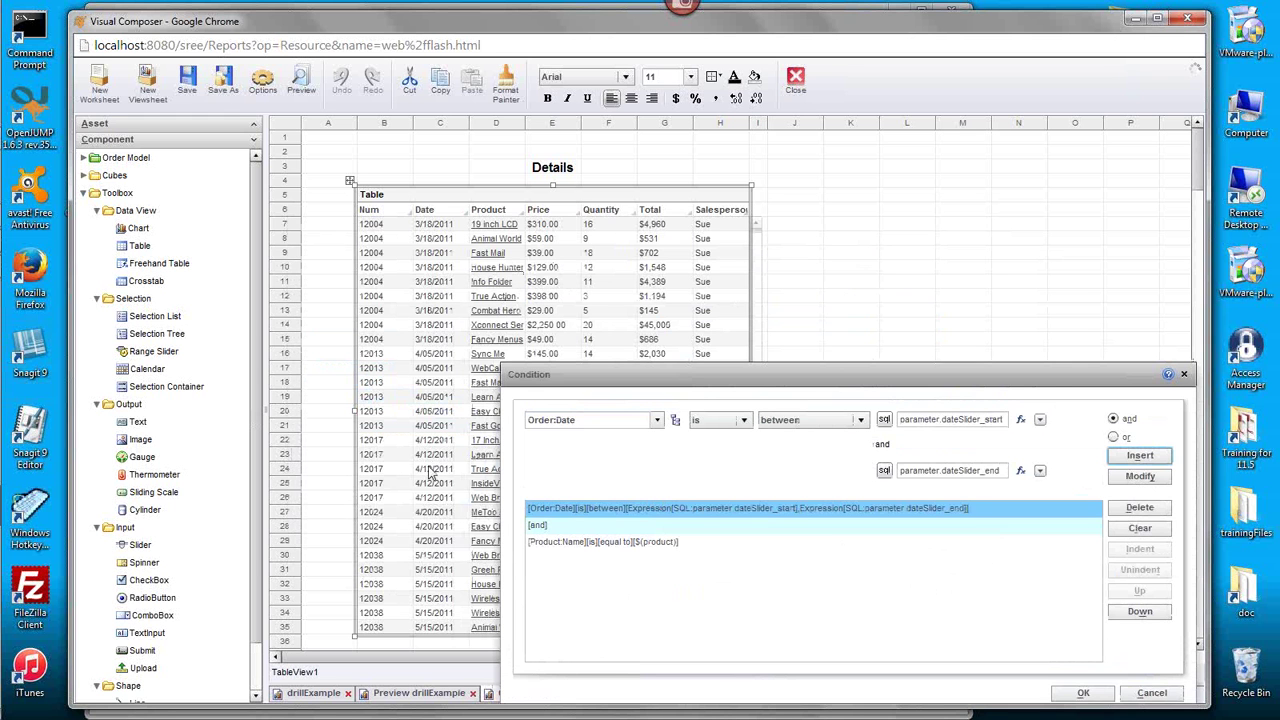
- Apply the table's conditions and save the Order Details viewsheet
{"action": "left_click_drag", "start_coordinate": [794, 383], "coordinate": [681, 299]}
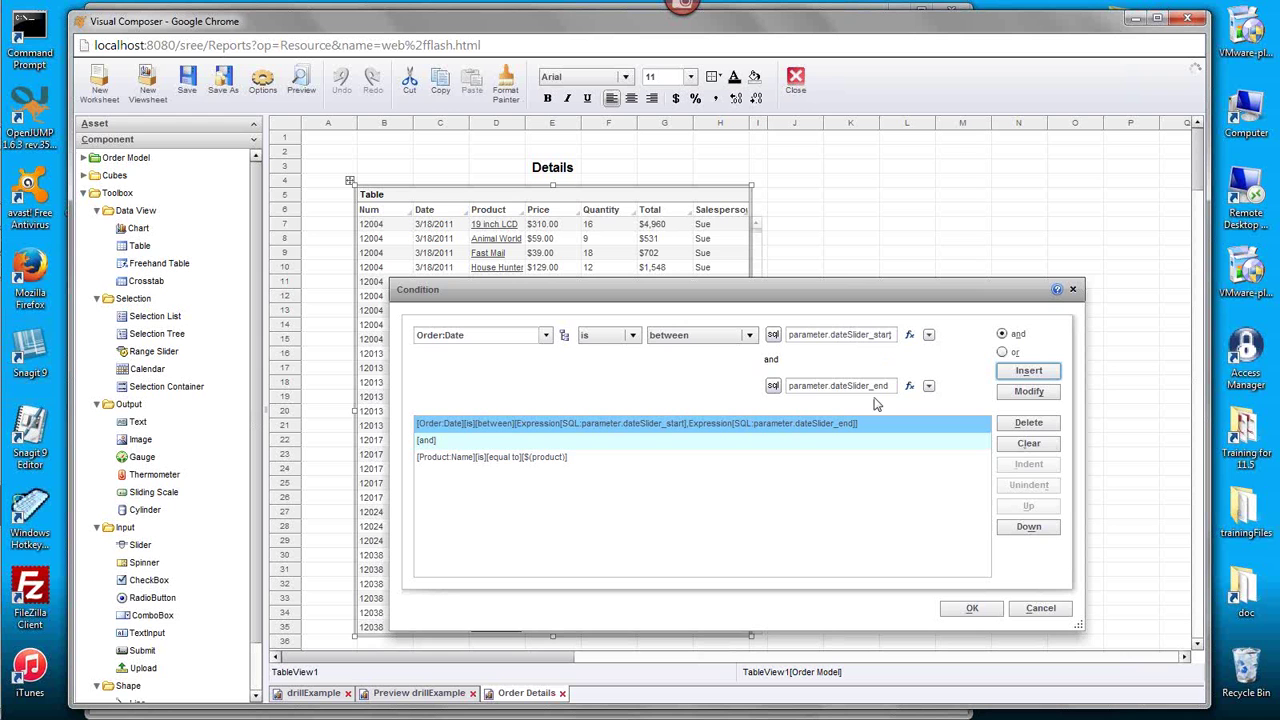
{"action": "left_click", "coordinate": [971, 608]}
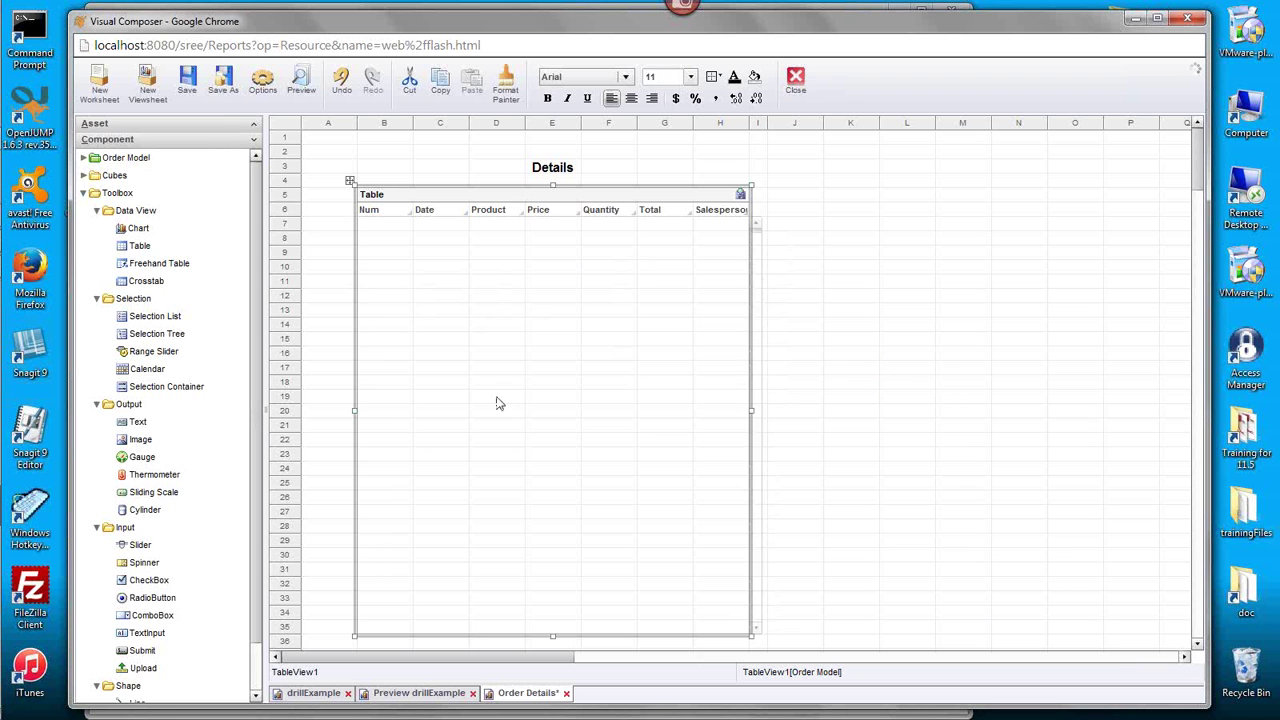
{"action": "left_click", "coordinate": [197, 86]}
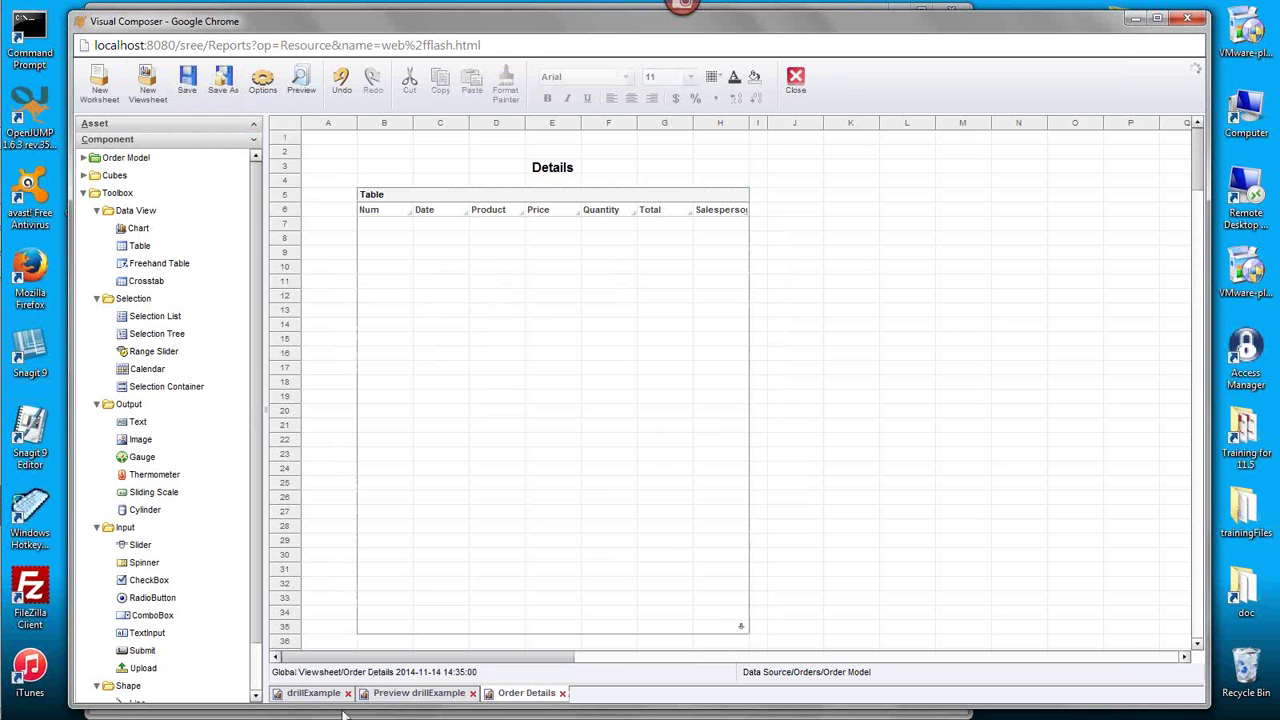
- Replace the old drillExample preview with a fresh one and try narrowing its date range to Jan 2012 through Feb 2012
{"action": "left_click", "coordinate": [415, 693]}
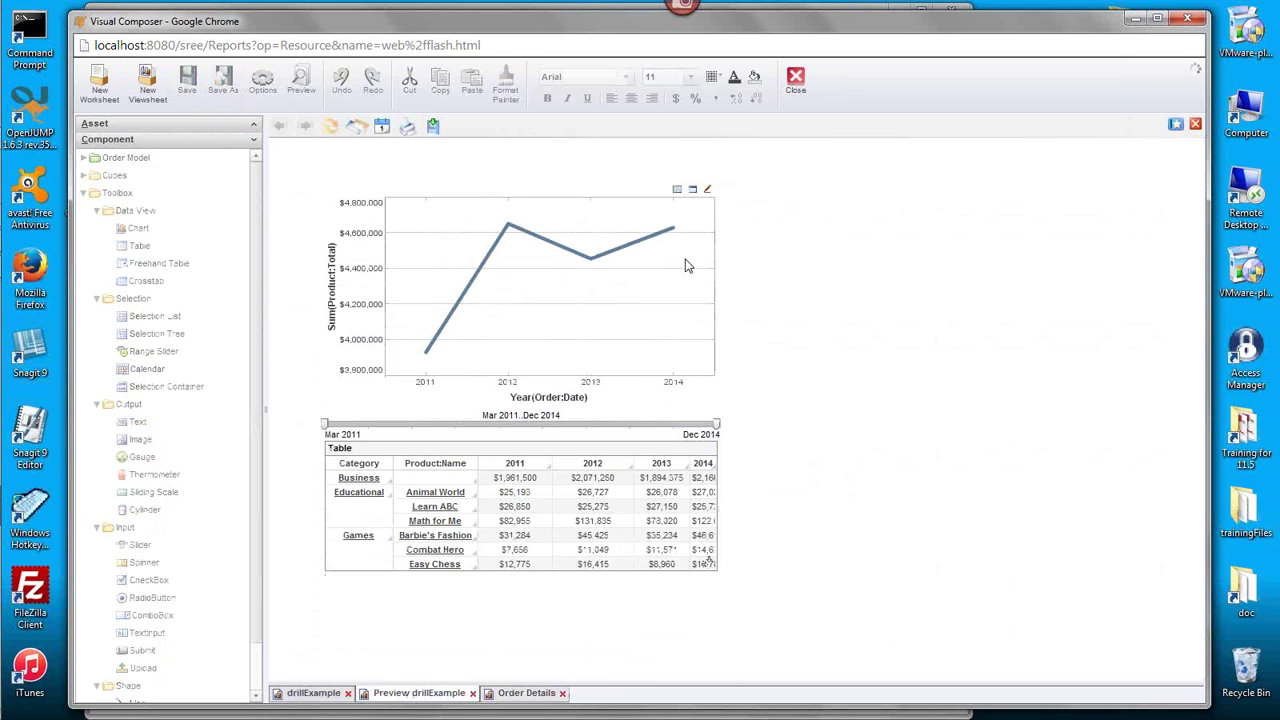
{"action": "left_click", "coordinate": [472, 693]}
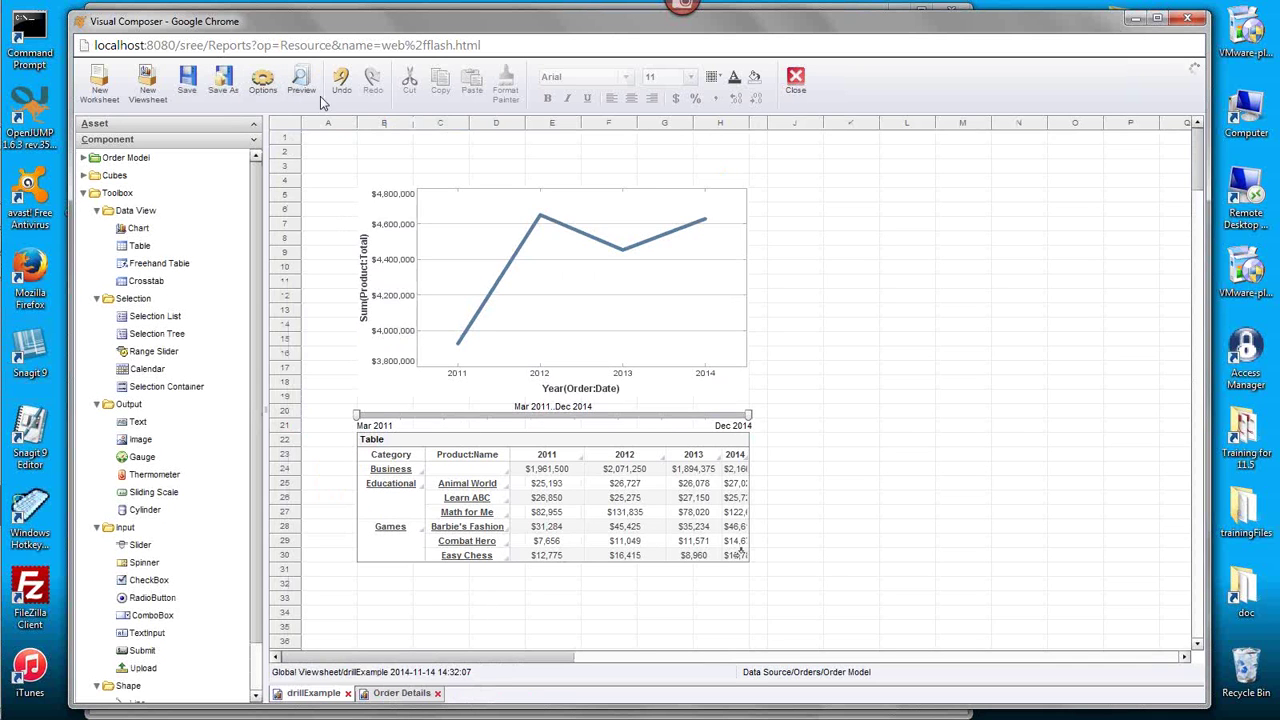
{"action": "left_click", "coordinate": [300, 85]}
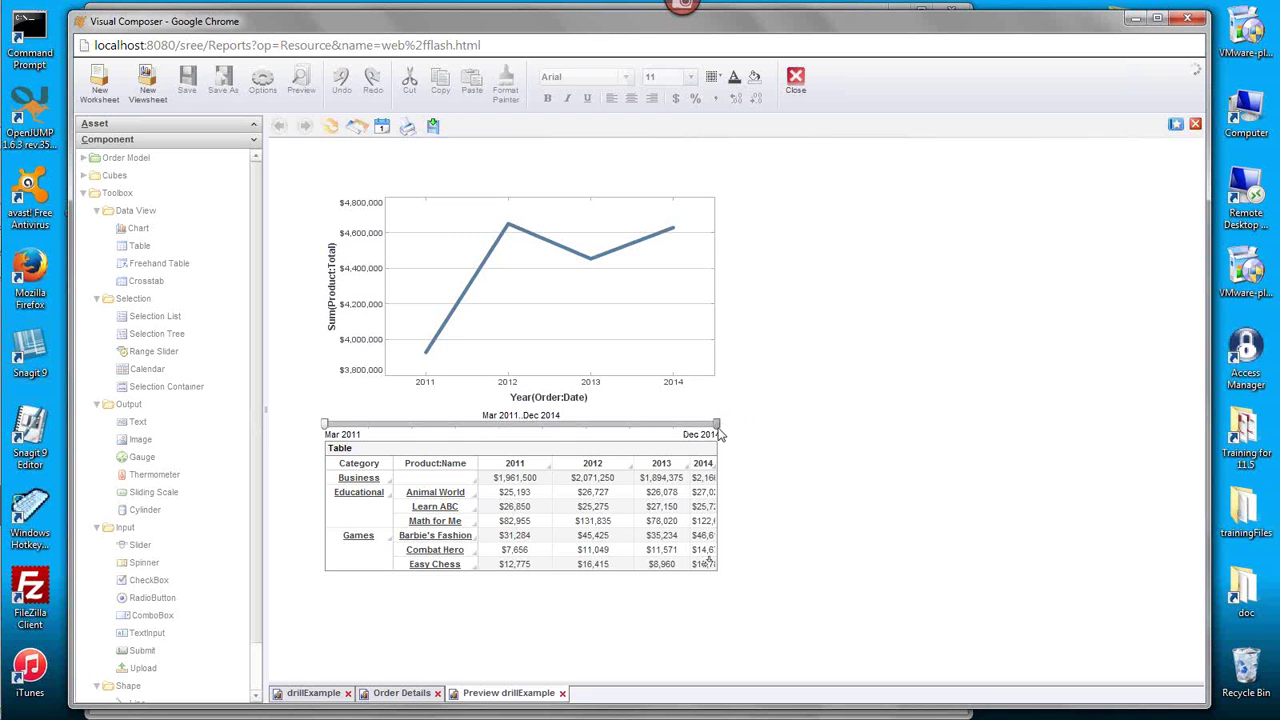
{"action": "left_click_drag", "start_coordinate": [717, 424], "coordinate": [435, 430]}
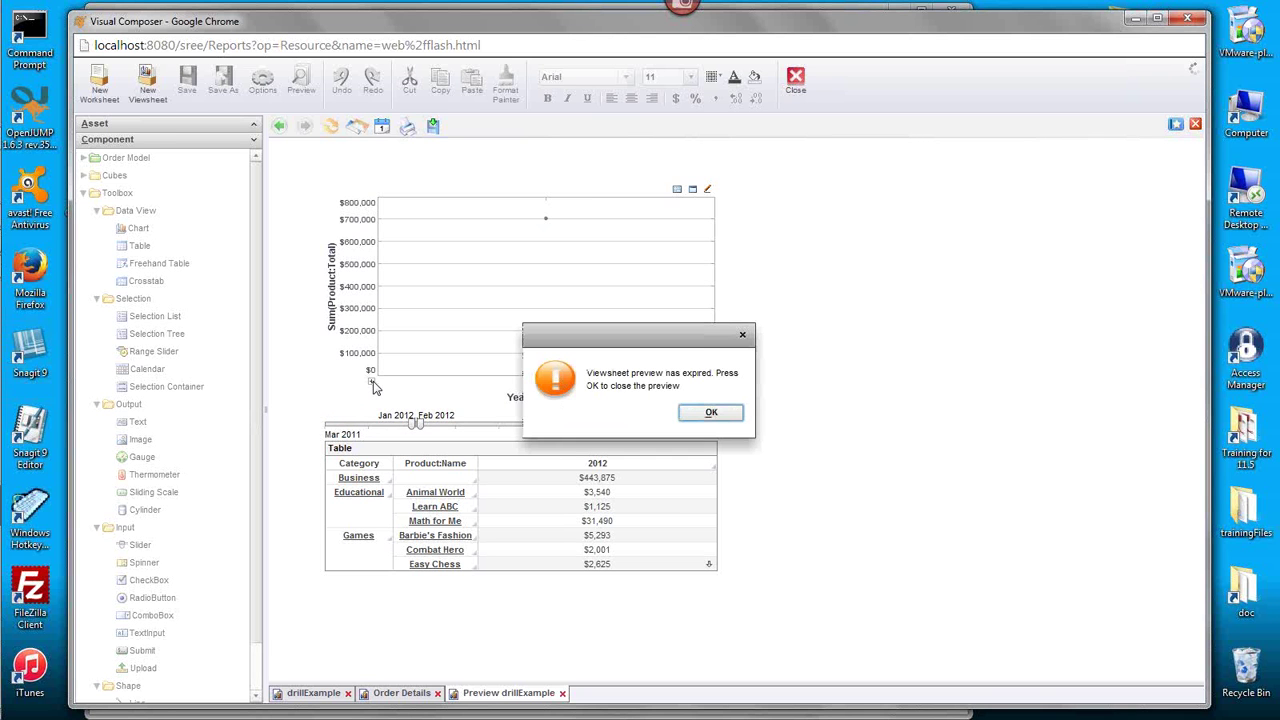
- Close the expired preview, reload the expired viewsheets, and cancel the product parameter prompt for Order Details
{"action": "left_click", "coordinate": [711, 413]}
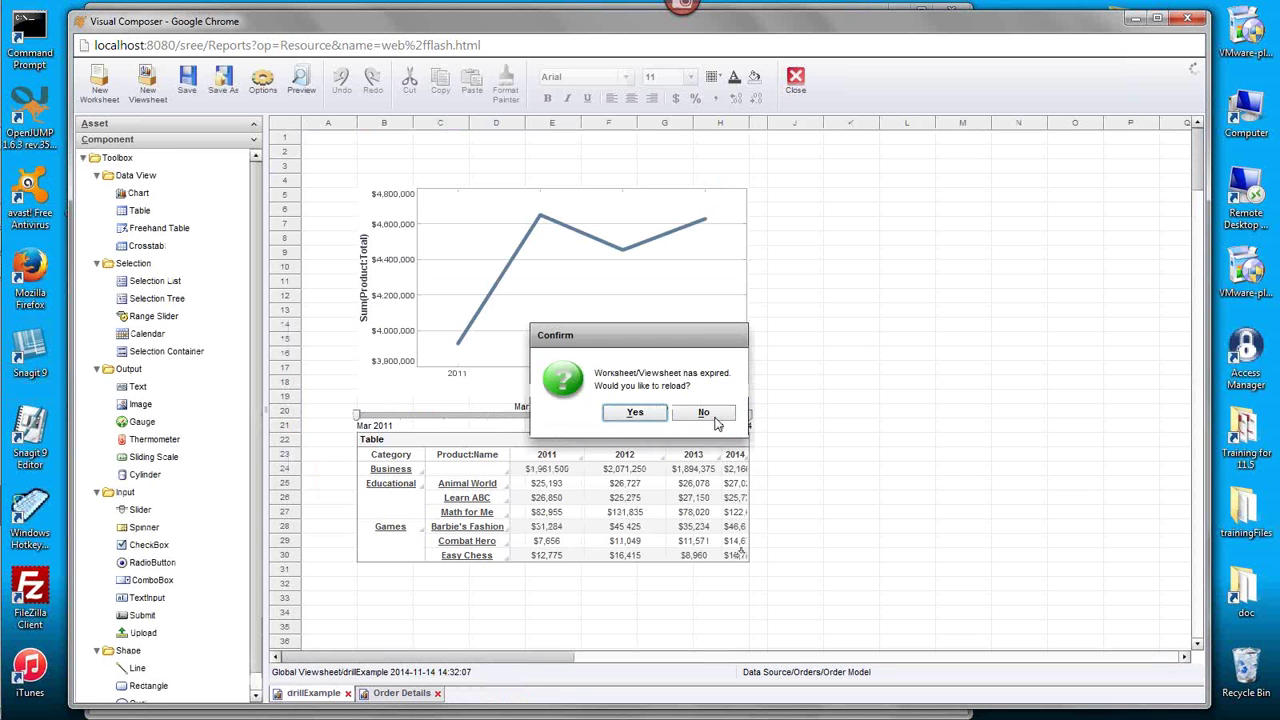
{"action": "left_click", "coordinate": [657, 414]}
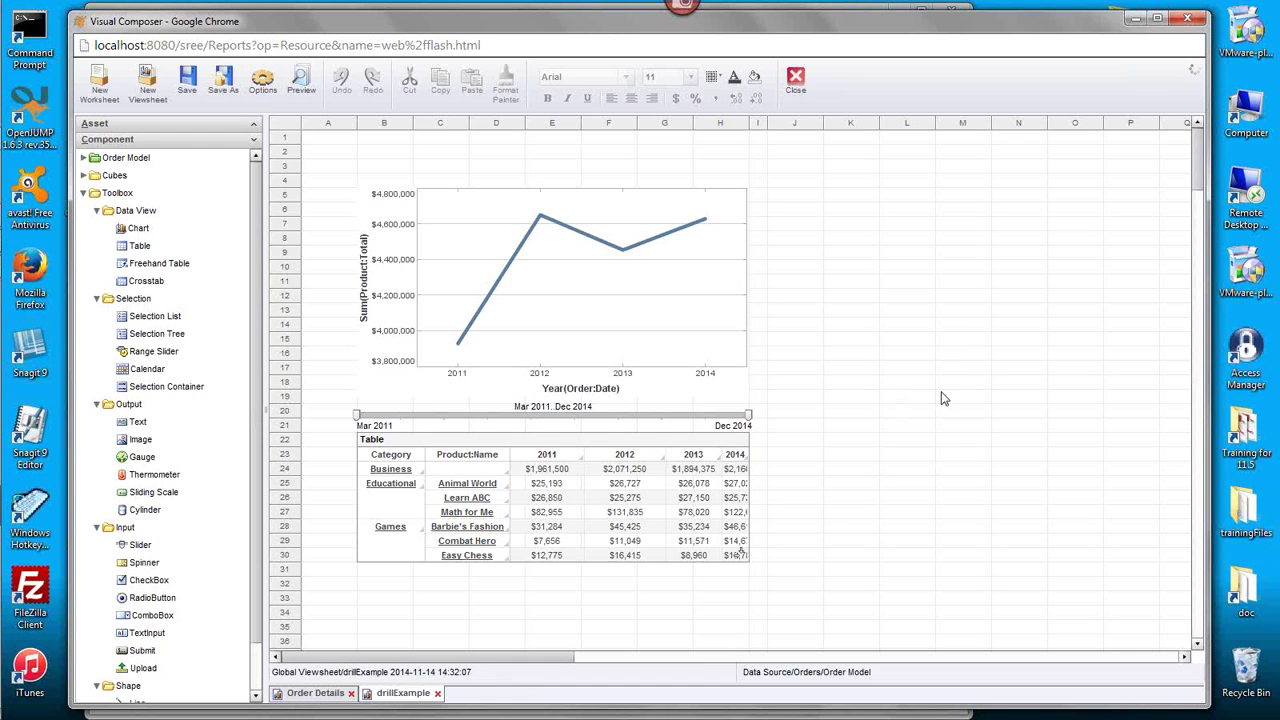
{"action": "left_click", "coordinate": [300, 88]}
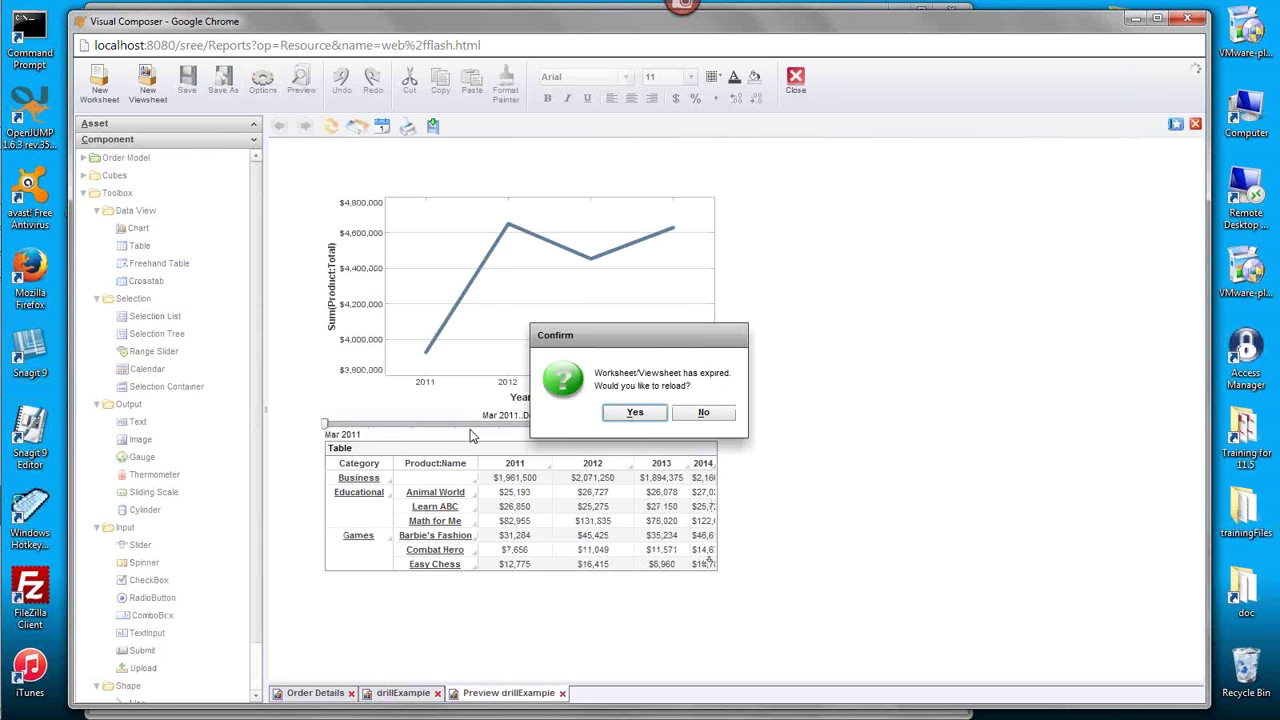
{"action": "left_click", "coordinate": [635, 412]}
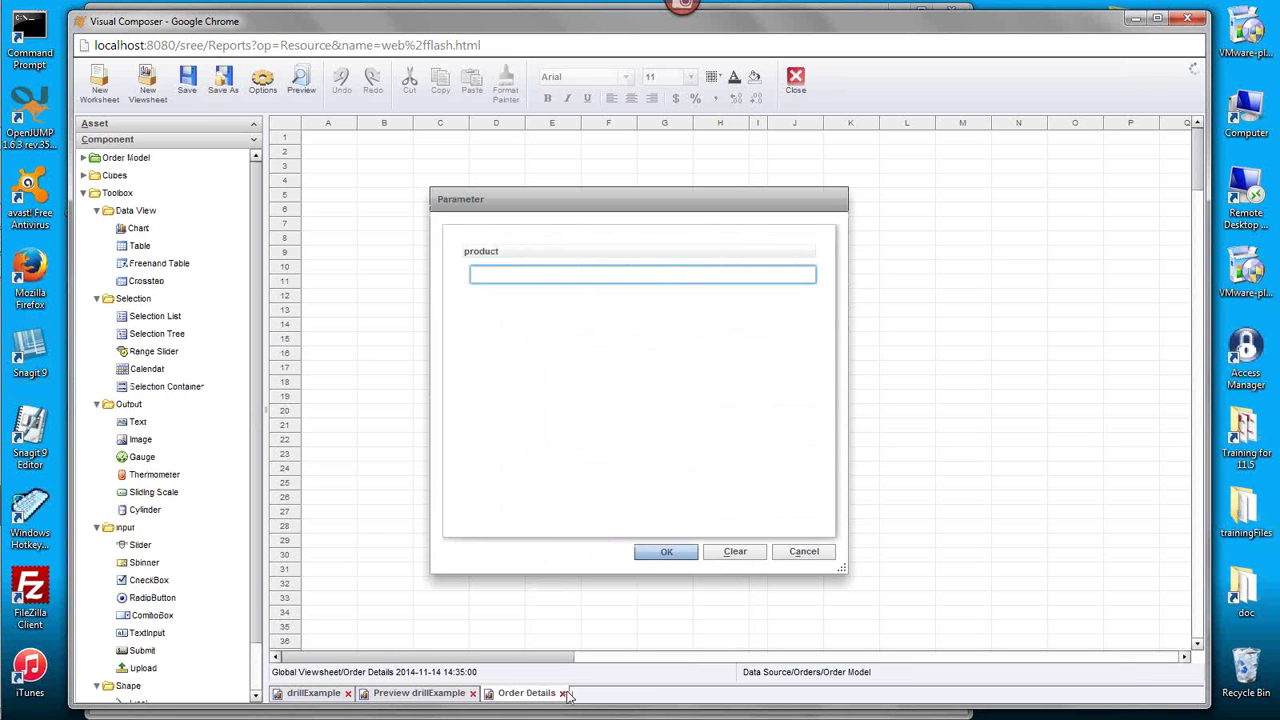
{"action": "left_click", "coordinate": [745, 556]}
{"action": "left_click", "coordinate": [818, 553]}
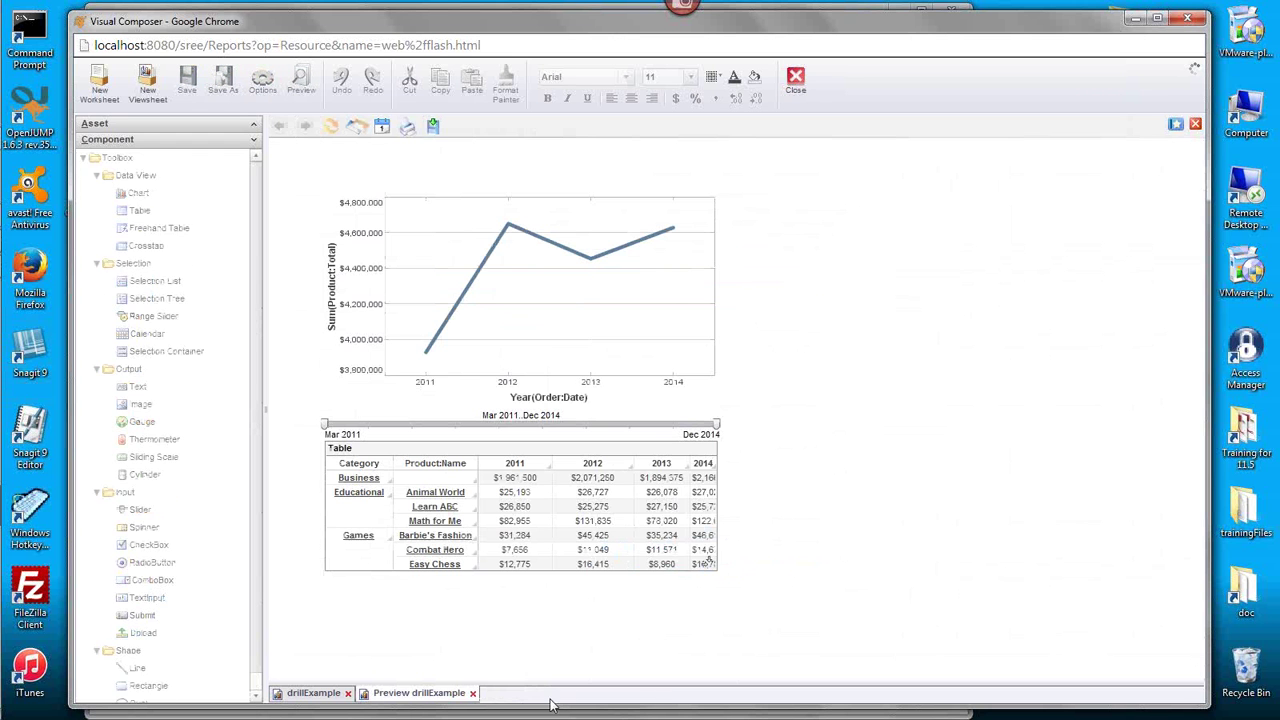
- Restart Visual Composer and open the drillExample viewsheet from Global Viewsheet
{"action": "left_click", "coordinate": [1186, 25]}
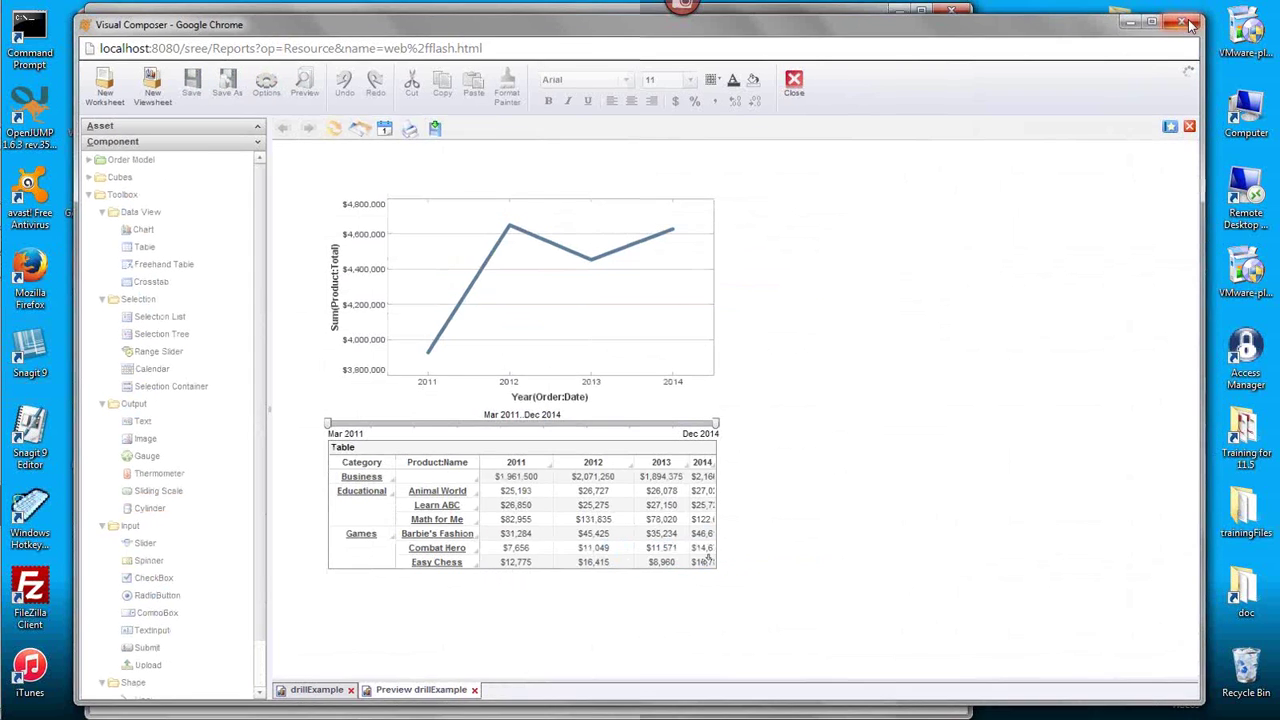
{"action": "left_click", "coordinate": [576, 152]}
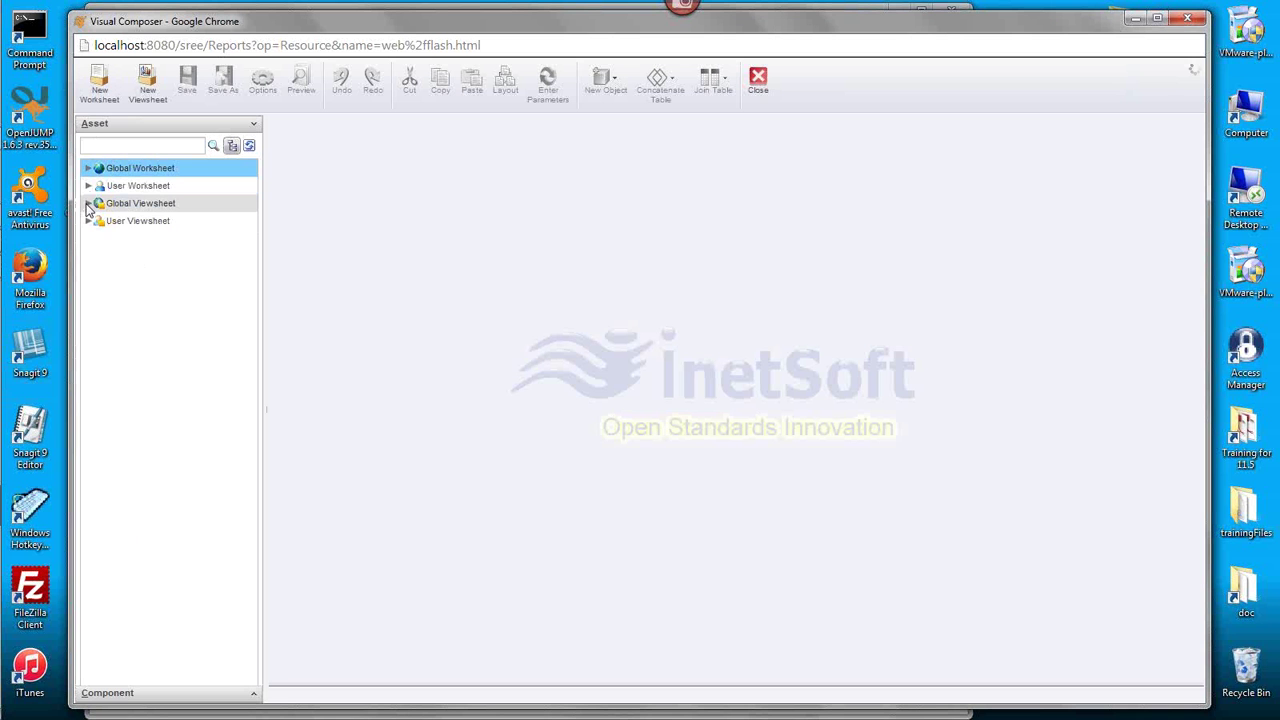
{"action": "left_click", "coordinate": [88, 204]}
{"action": "left_click", "coordinate": [117, 276]}
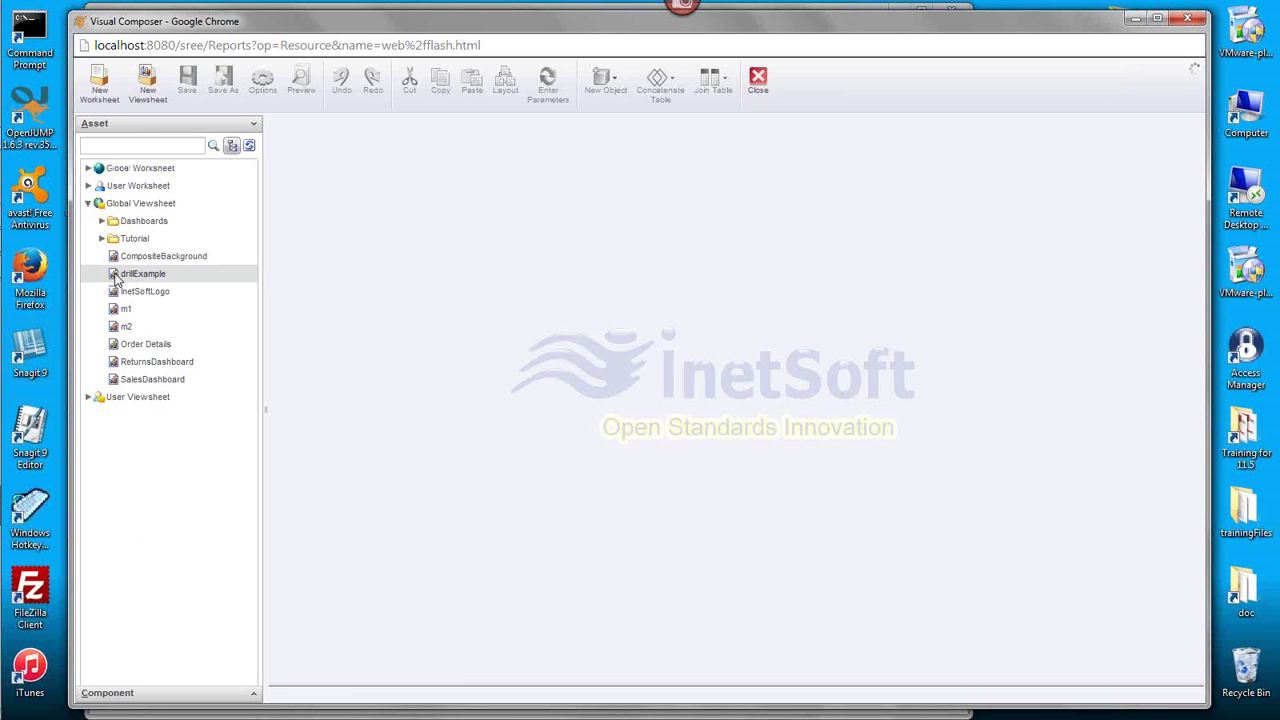
{"action": "double_click", "coordinate": [140, 274]}
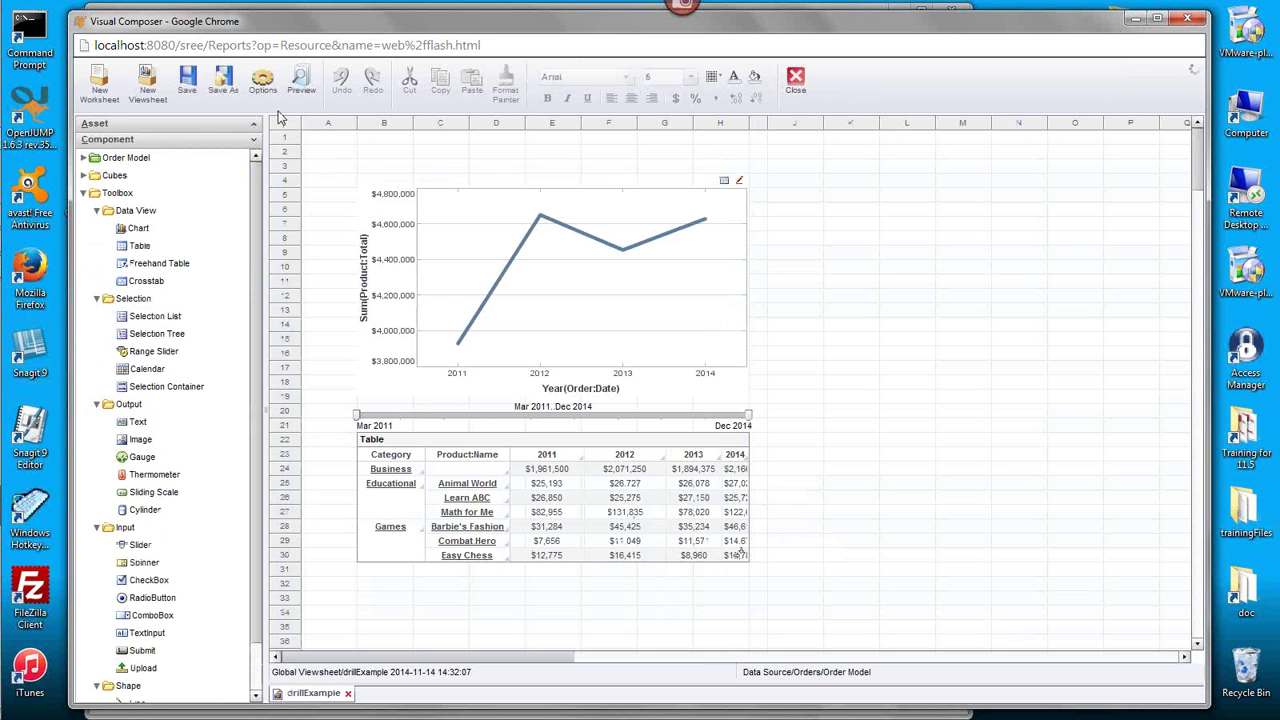
- Preview drillExample and narrow the date range slider to Jan 2012 through Feb 2012
{"action": "left_click", "coordinate": [302, 90]}
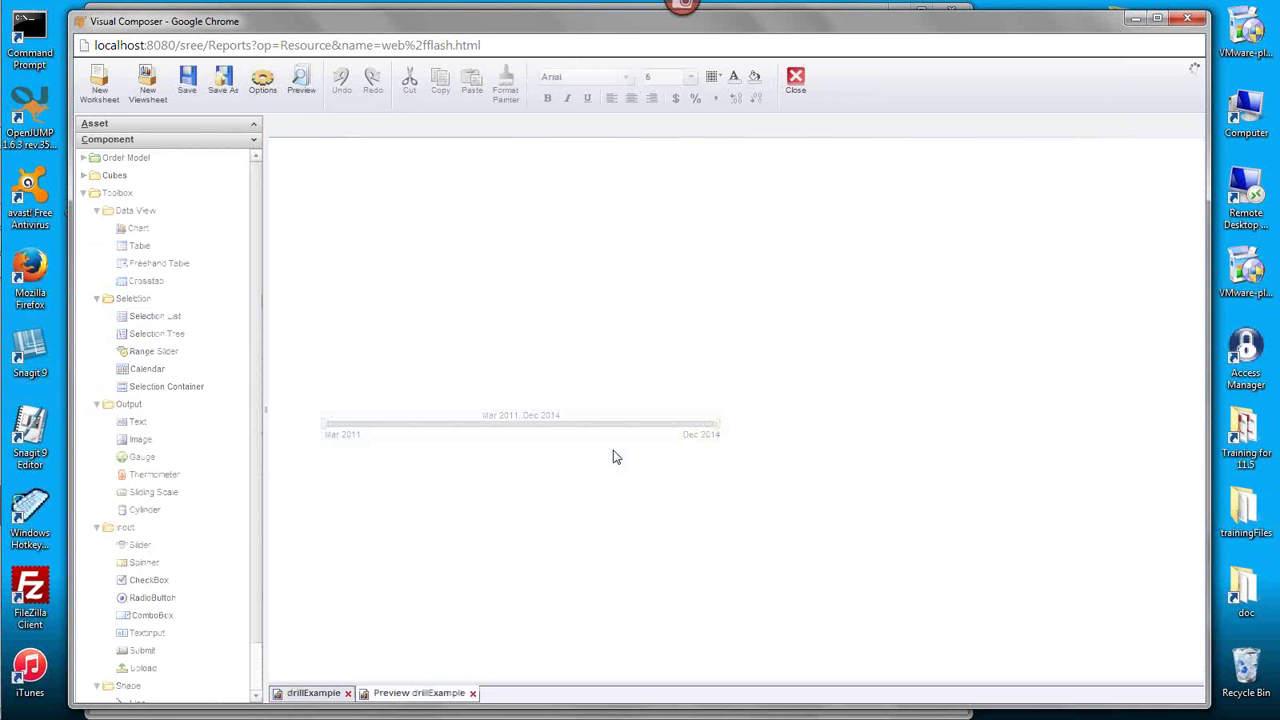
{"action": "left_click_drag", "start_coordinate": [326, 424], "coordinate": [411, 428]}
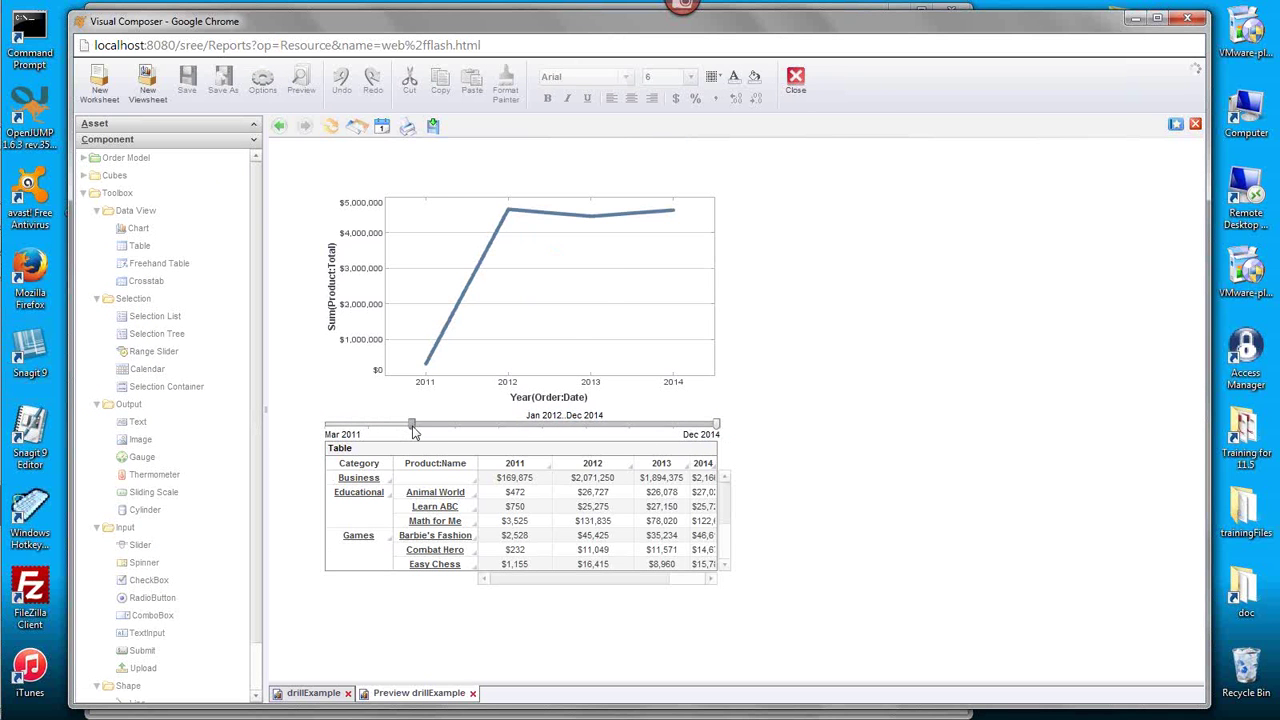
{"action": "left_click_drag", "start_coordinate": [713, 430], "coordinate": [423, 427]}
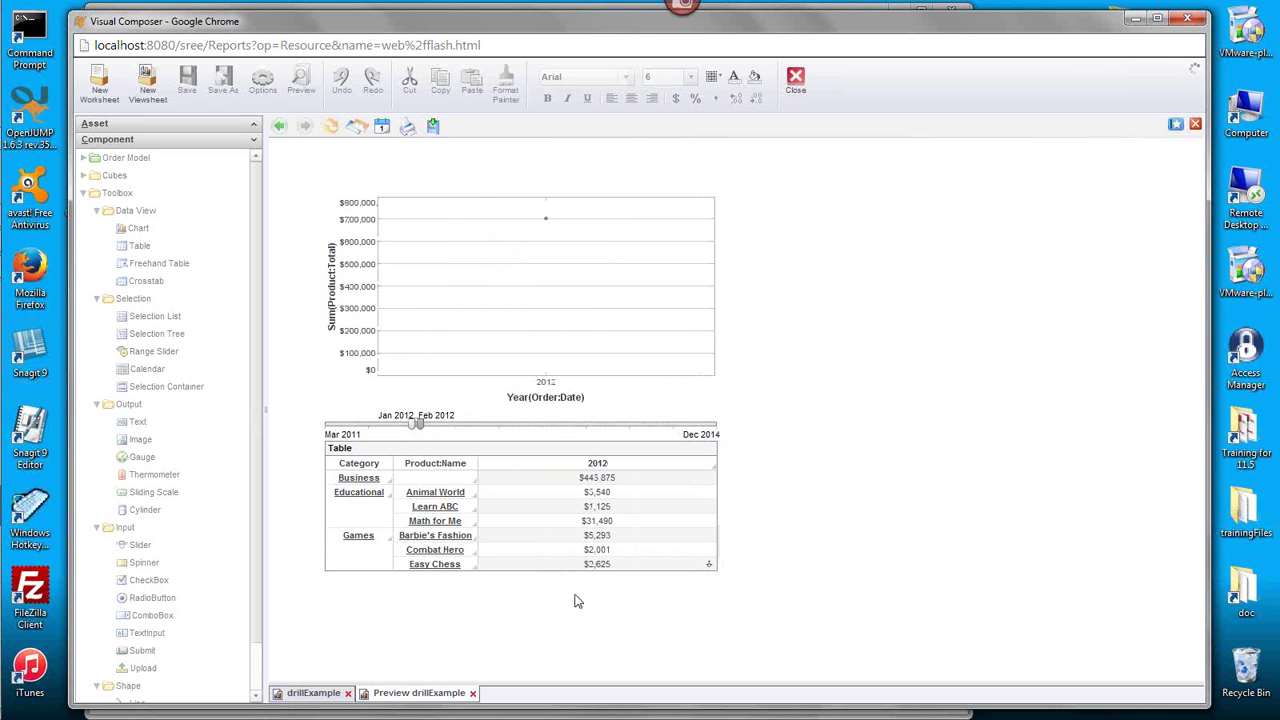
- Follow the Go to Order Details link from Learn ABC and compare the listed order dates with the selected range
{"action": "mouse_move", "coordinate": [500, 557]}
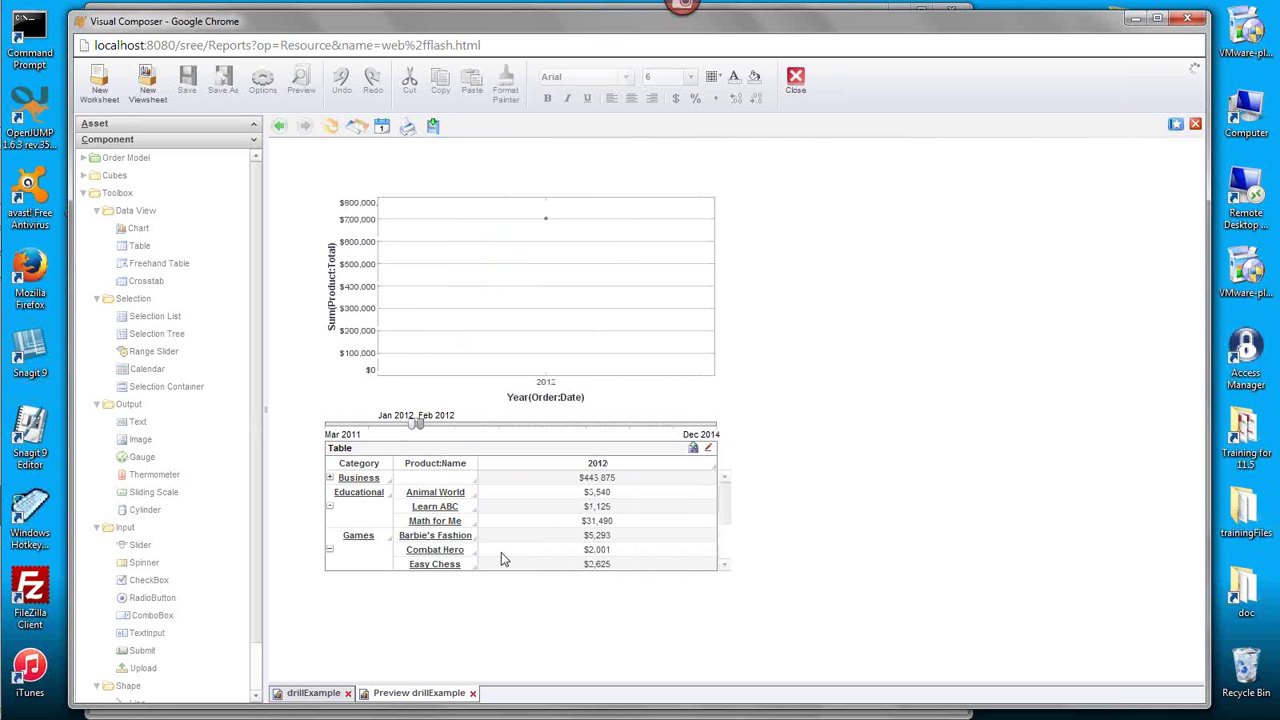
{"action": "left_click", "coordinate": [428, 509]}
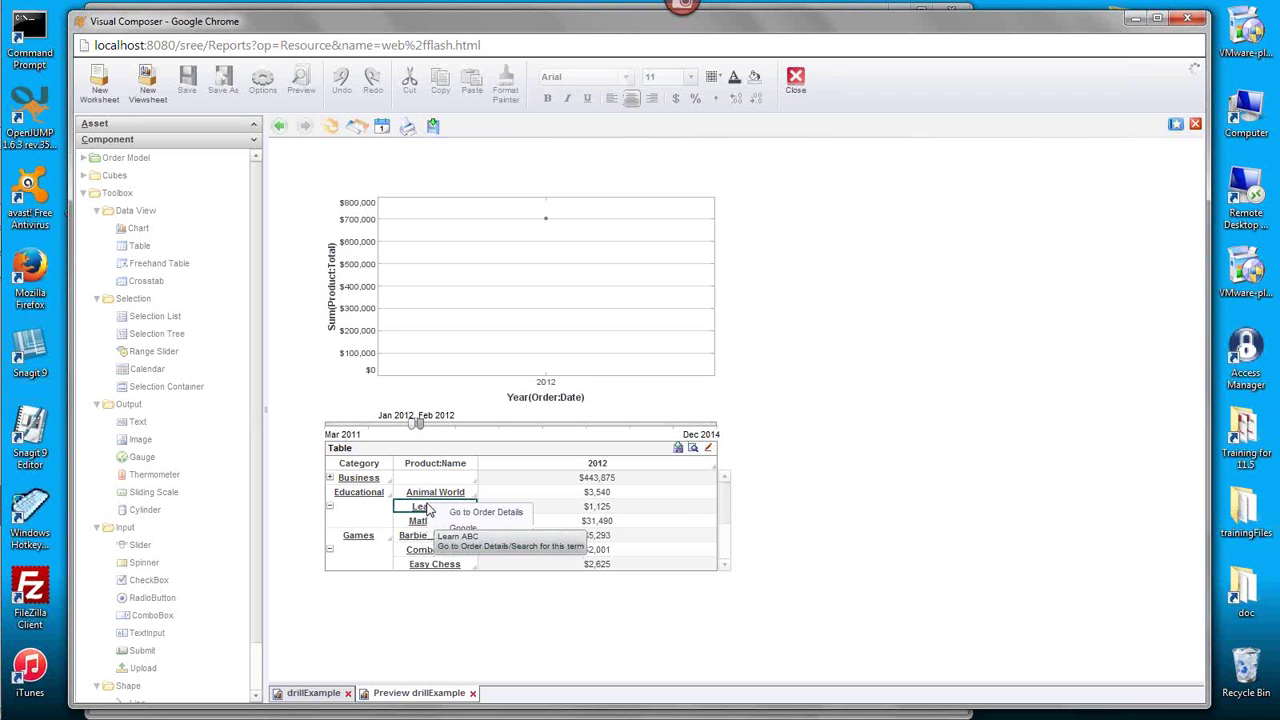
{"action": "left_click", "coordinate": [507, 516]}
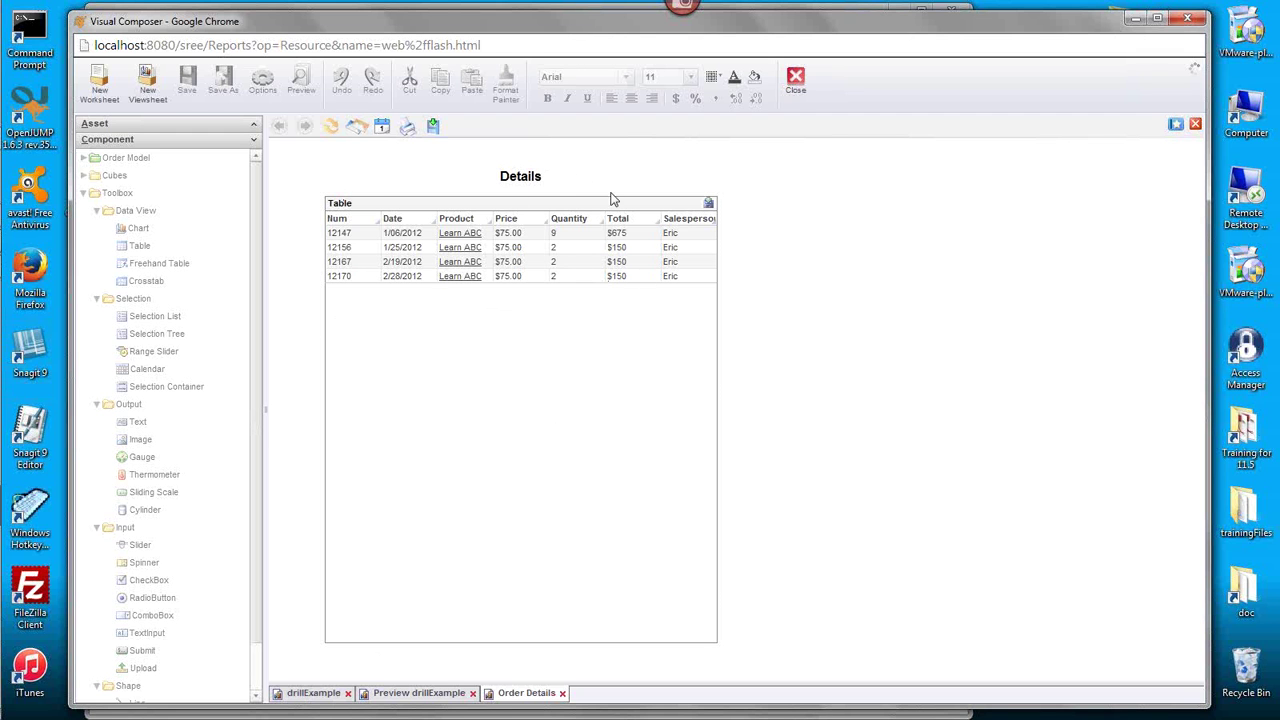
- Return to the drillExample design and turn off Send selections as parameters in the hyperlink of the crosstab's product name cells
{"action": "left_click", "coordinate": [313, 693]}
{"action": "left_click", "coordinate": [563, 452]}
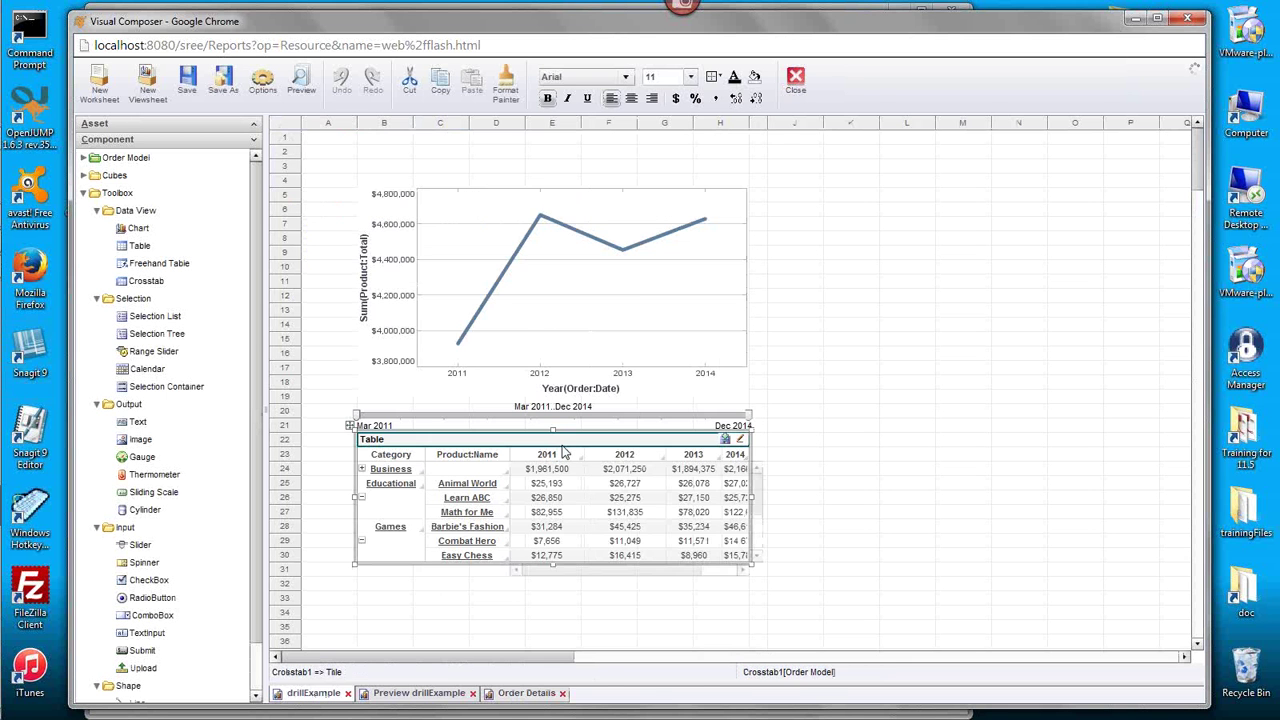
{"action": "right_click", "coordinate": [563, 452]}
{"action": "key", "text": "Escape"}
{"action": "left_click", "coordinate": [476, 498]}
{"action": "right_click", "coordinate": [476, 500]}
{"action": "left_click", "coordinate": [550, 573]}
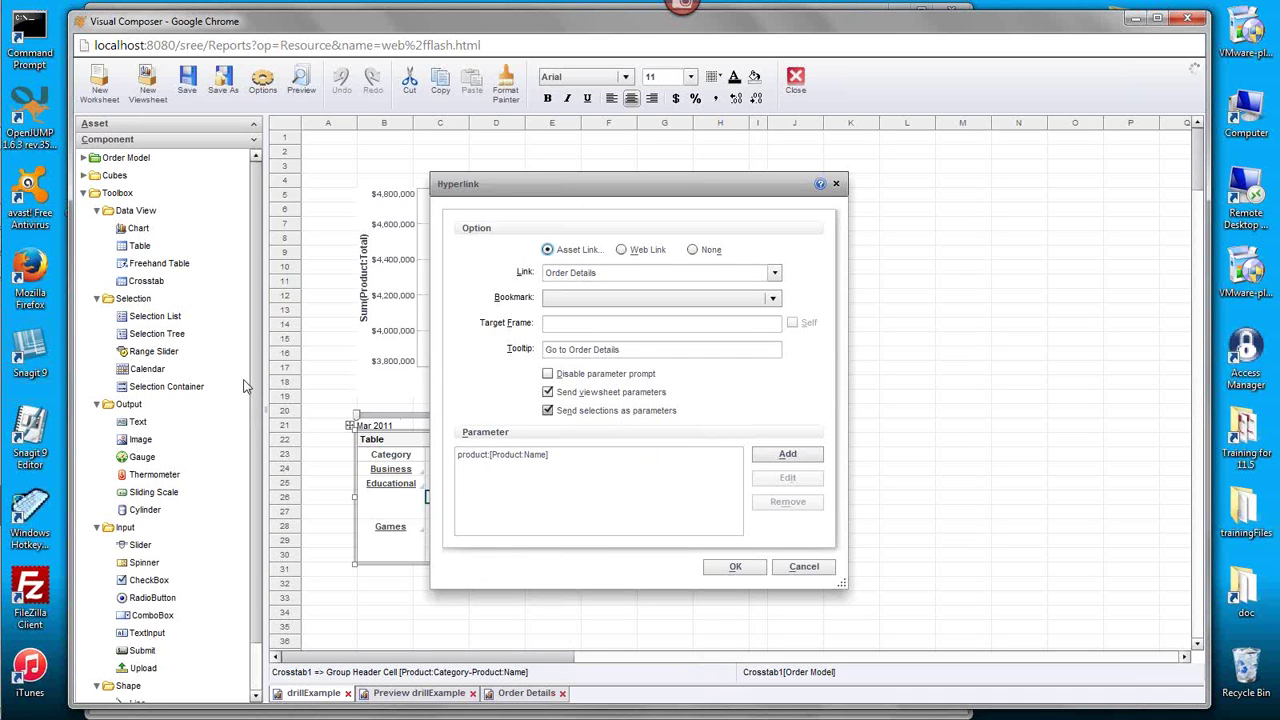
{"action": "mouse_move", "coordinate": [2, 420]}
{"action": "left_click", "coordinate": [548, 411]}
{"action": "left_click", "coordinate": [735, 567]}
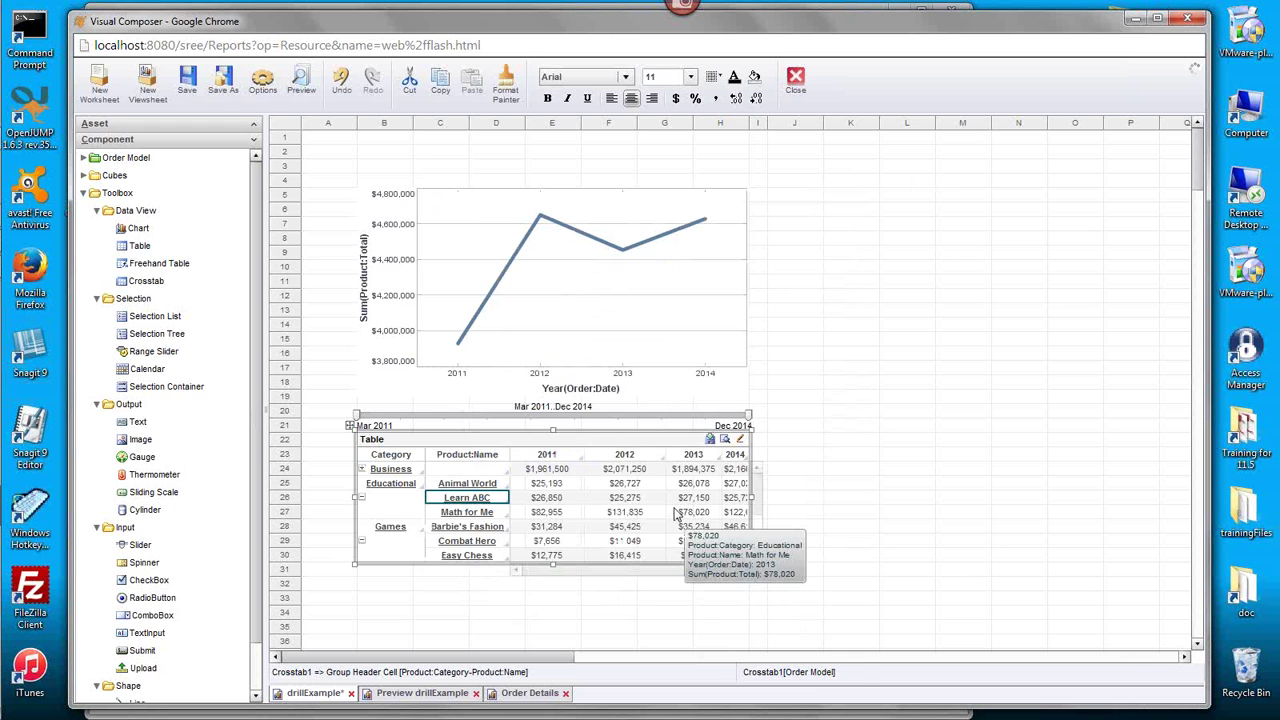
- Close the previewed Order Details and open the Order Details viewsheet from Global Viewsheet for editing with the product parameter left empty
{"action": "left_click", "coordinate": [640, 600]}
{"action": "left_click", "coordinate": [505, 692]}
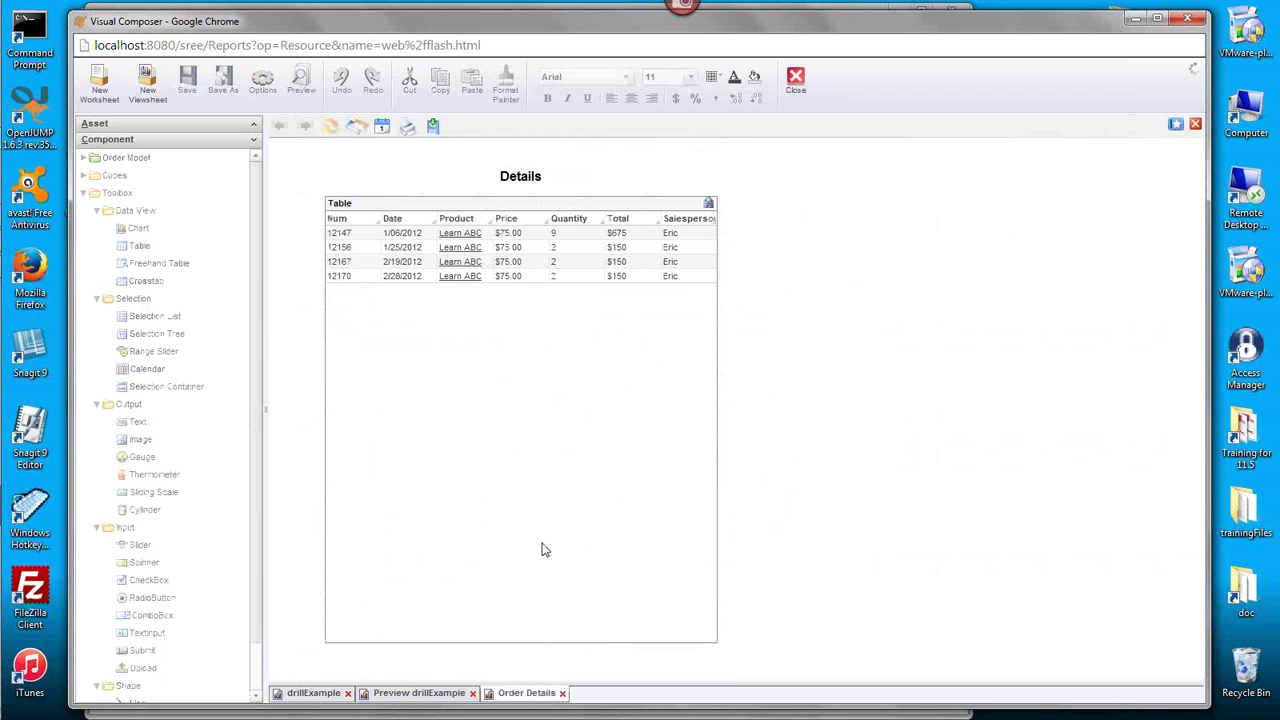
{"action": "left_click", "coordinate": [562, 693]}
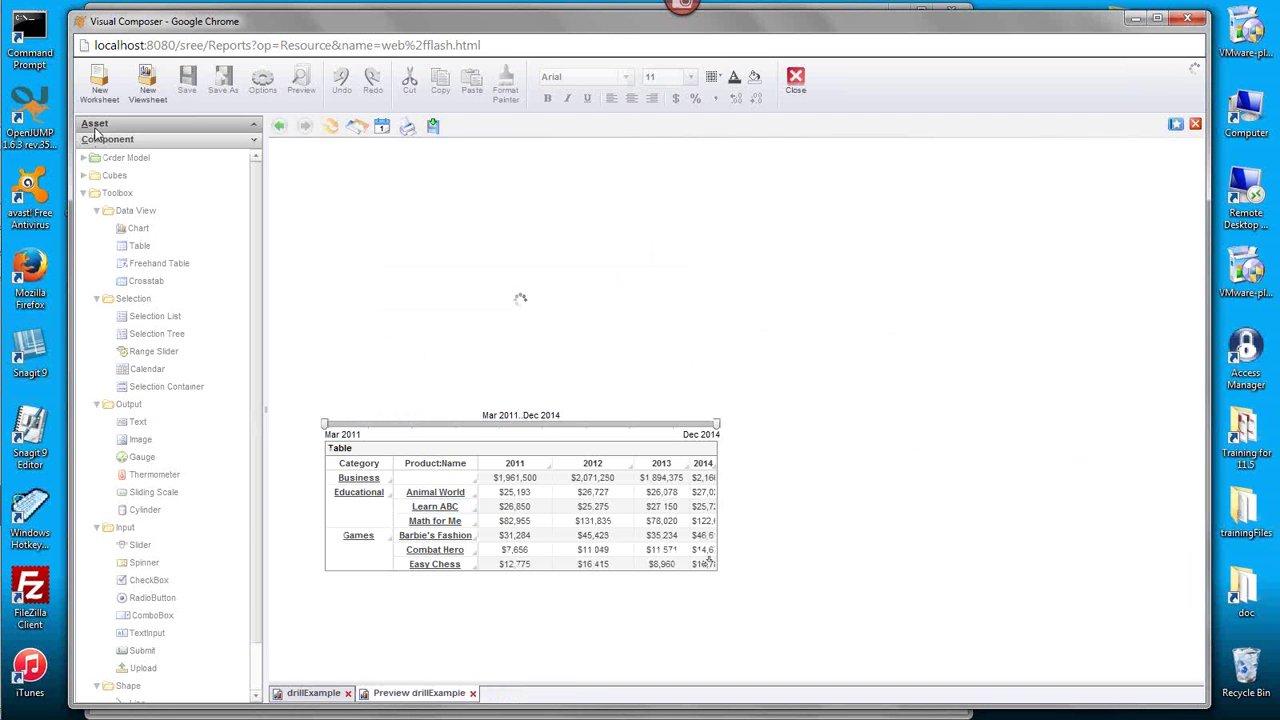
{"action": "left_click", "coordinate": [130, 123]}
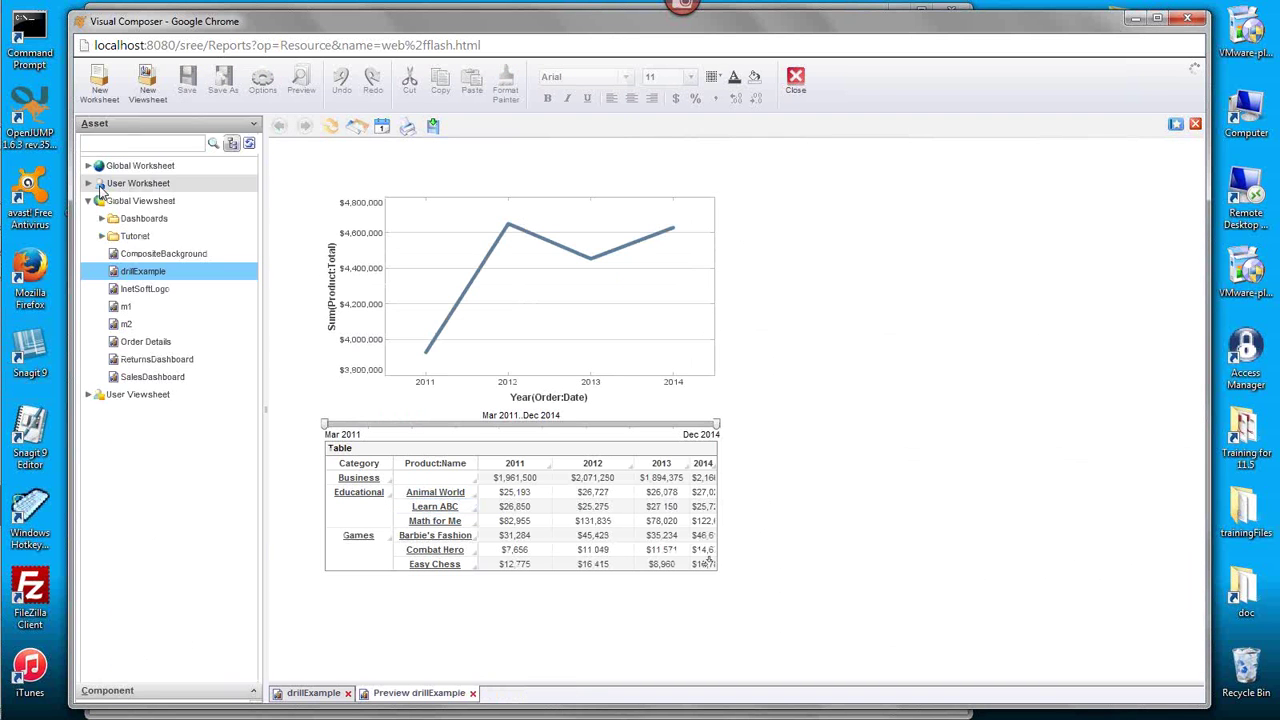
{"action": "double_click", "coordinate": [120, 345]}
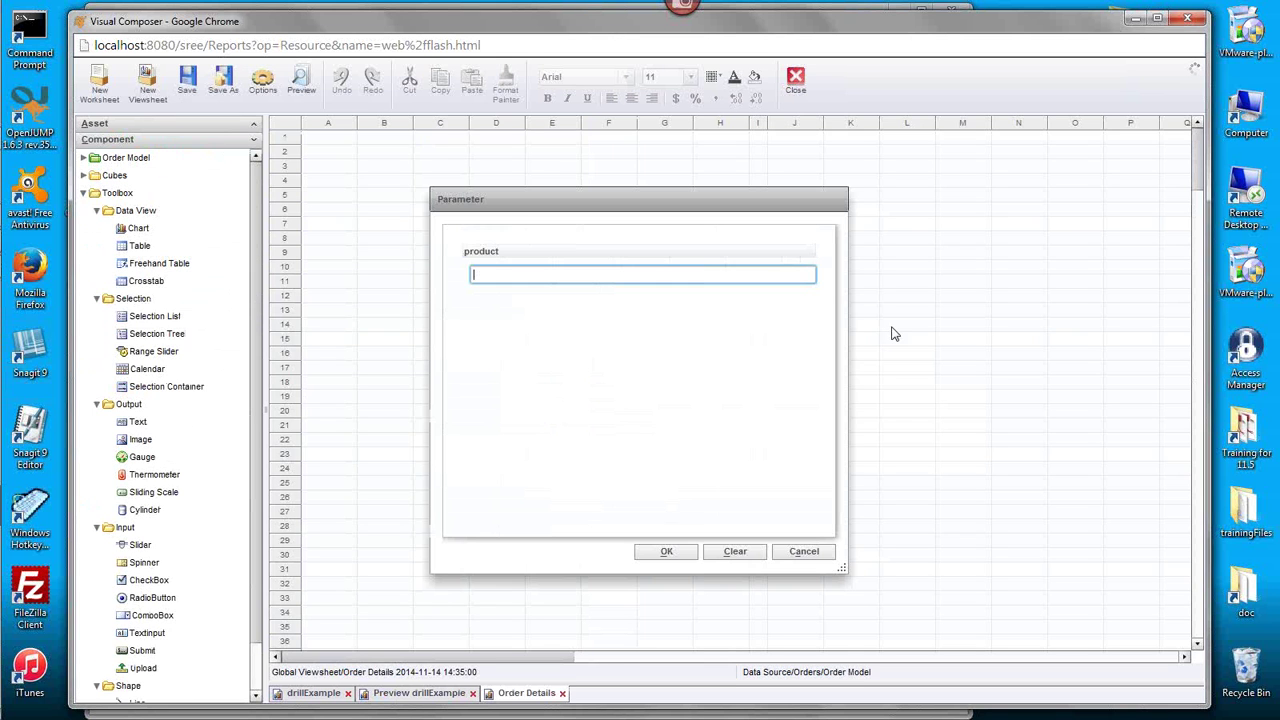
{"action": "left_click", "coordinate": [666, 551]}
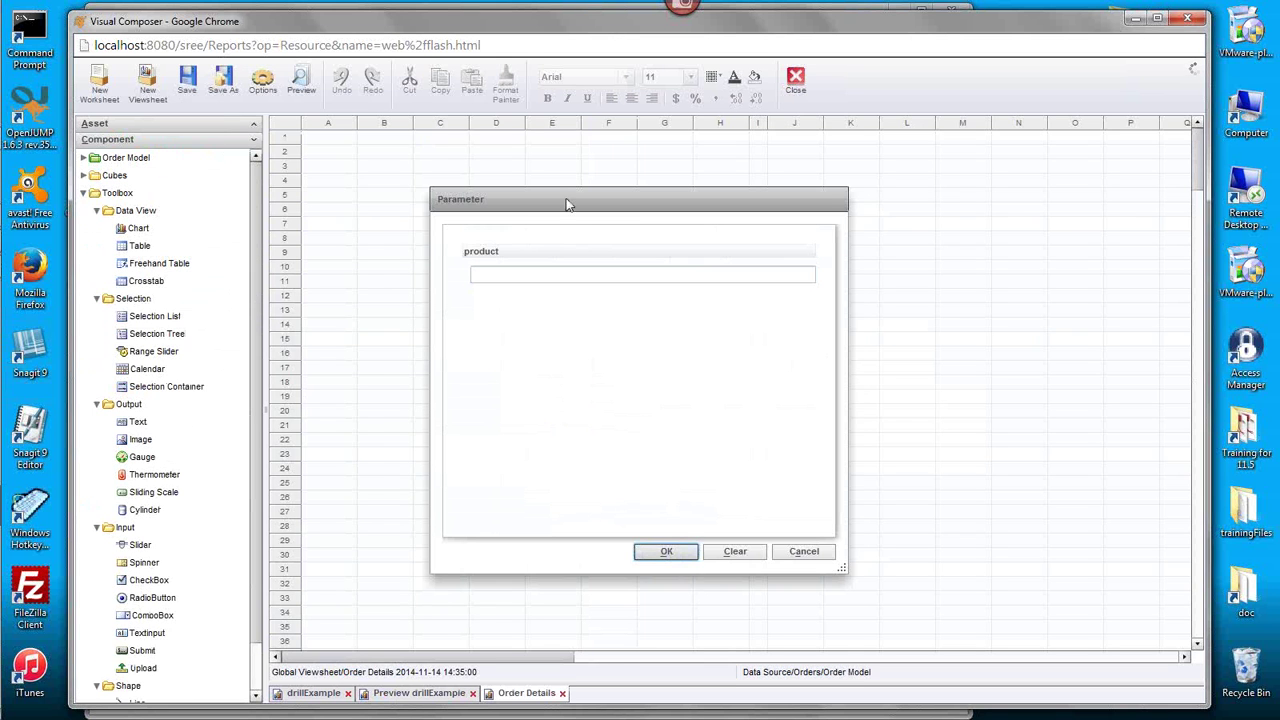
- Delete the Order:Date between condition from the Details table, keeping only the Product:Name condition
{"action": "right_click", "coordinate": [523, 201]}
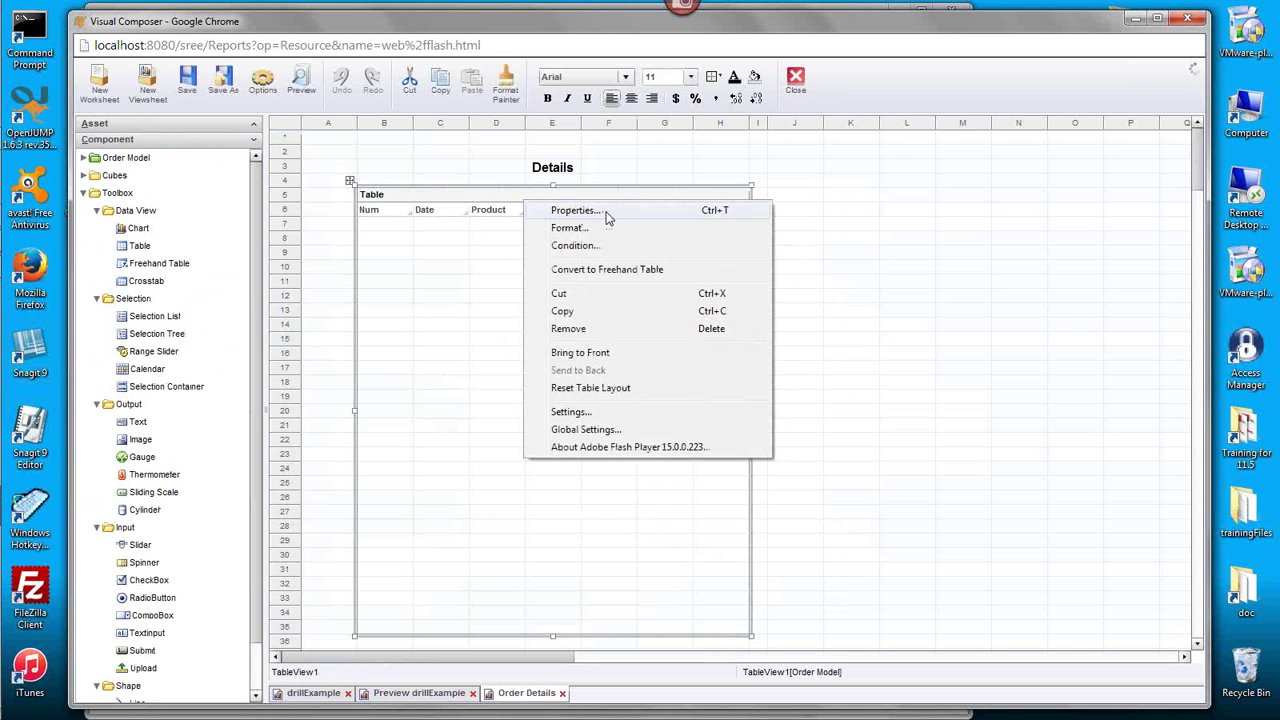
{"action": "left_click", "coordinate": [605, 246]}
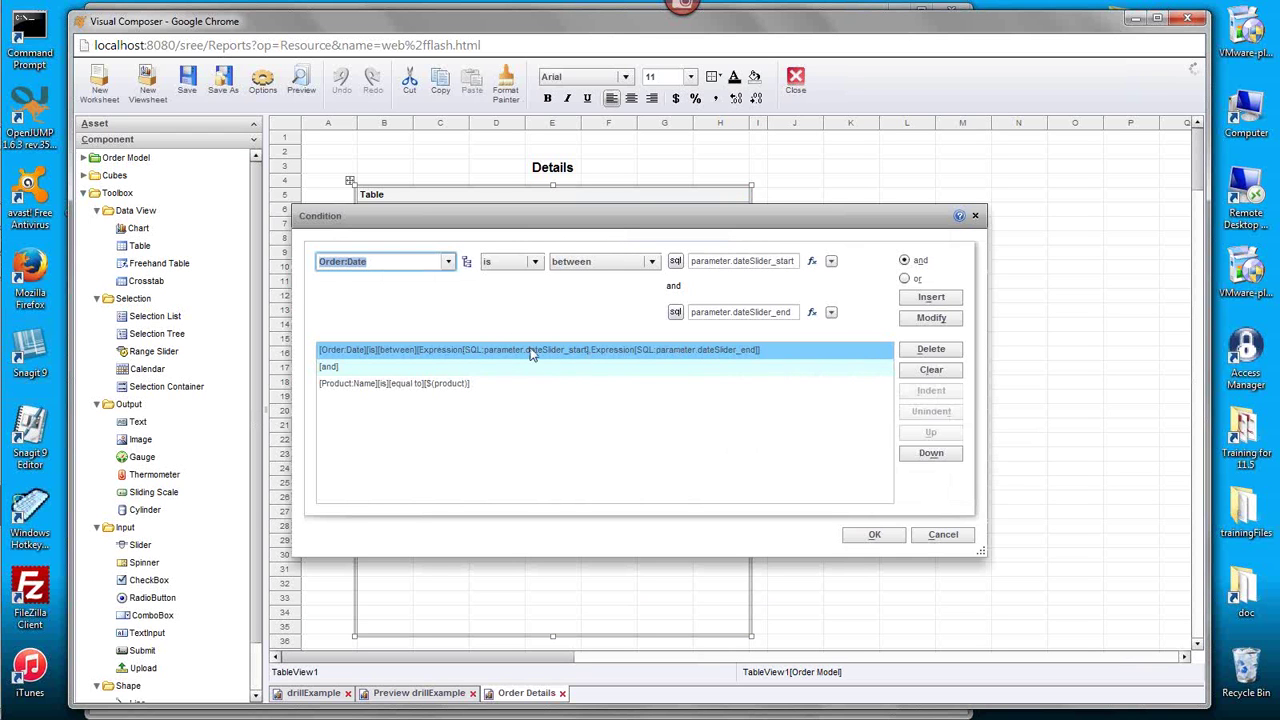
{"action": "left_click", "coordinate": [930, 350]}
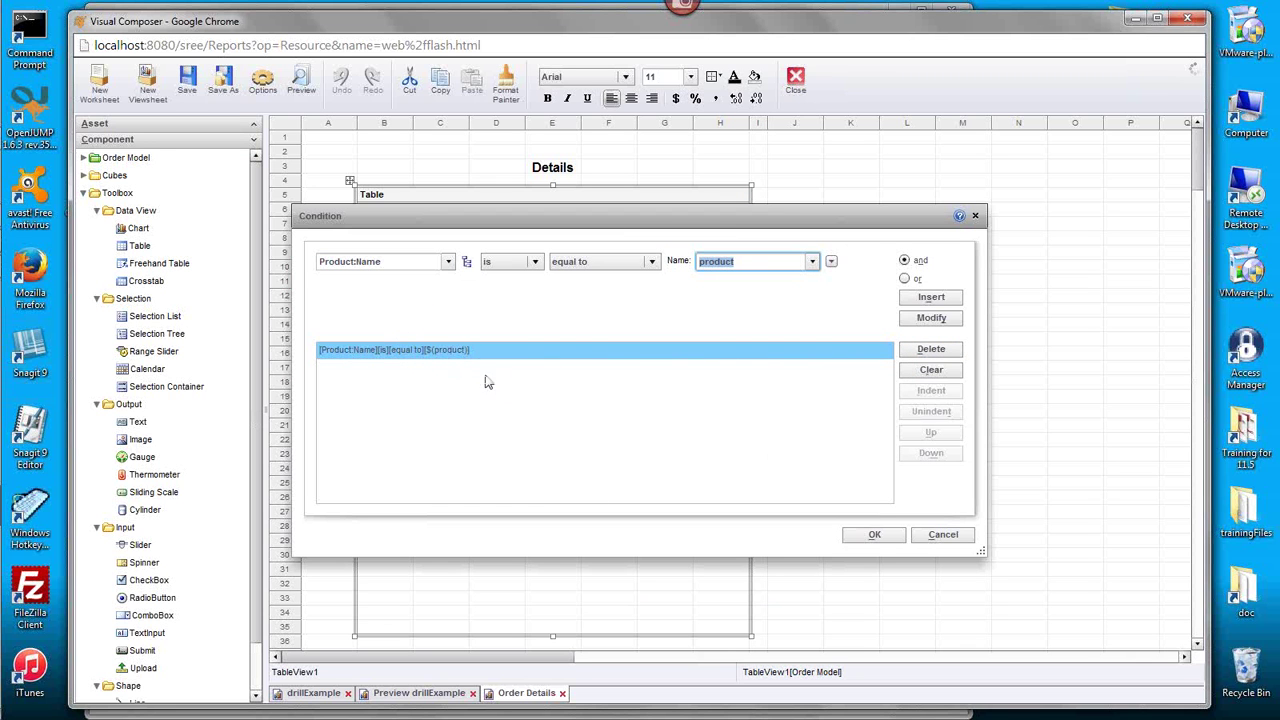
{"action": "left_click", "coordinate": [875, 535]}
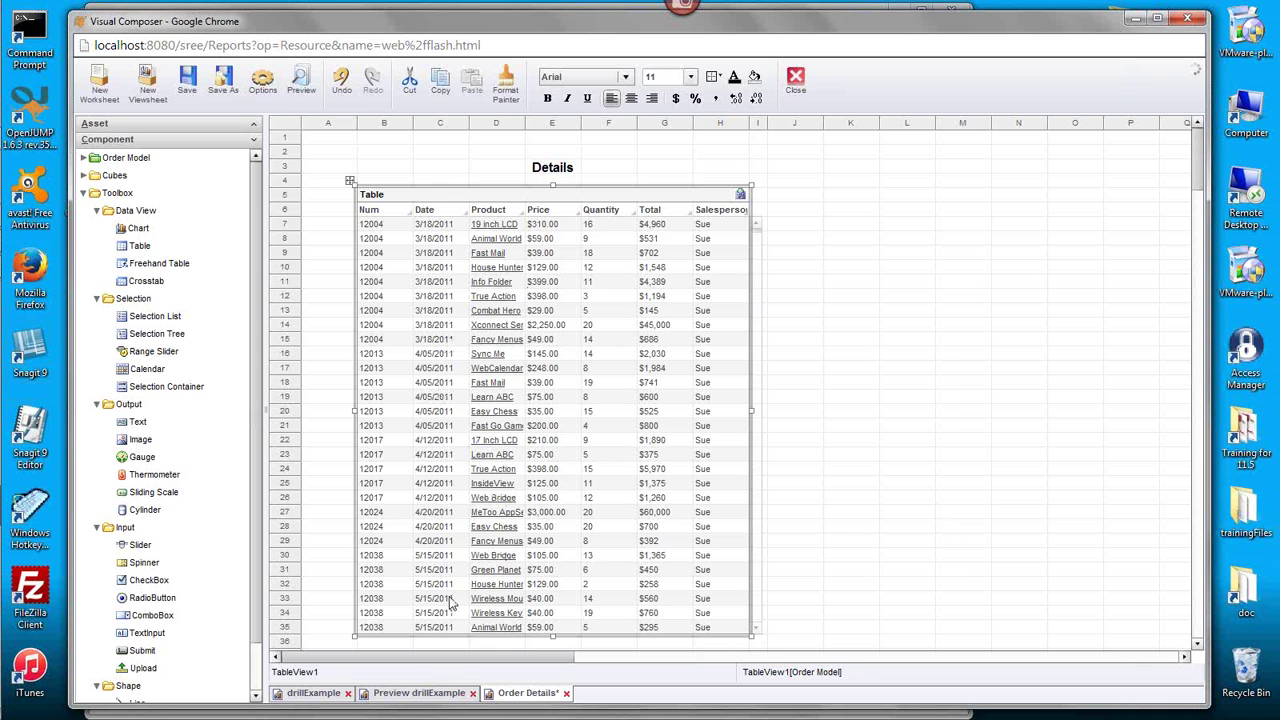
- Add a range slider for the Order Date field beside the Details table and widen it to span about four columns
{"action": "left_click", "coordinate": [313, 693]}
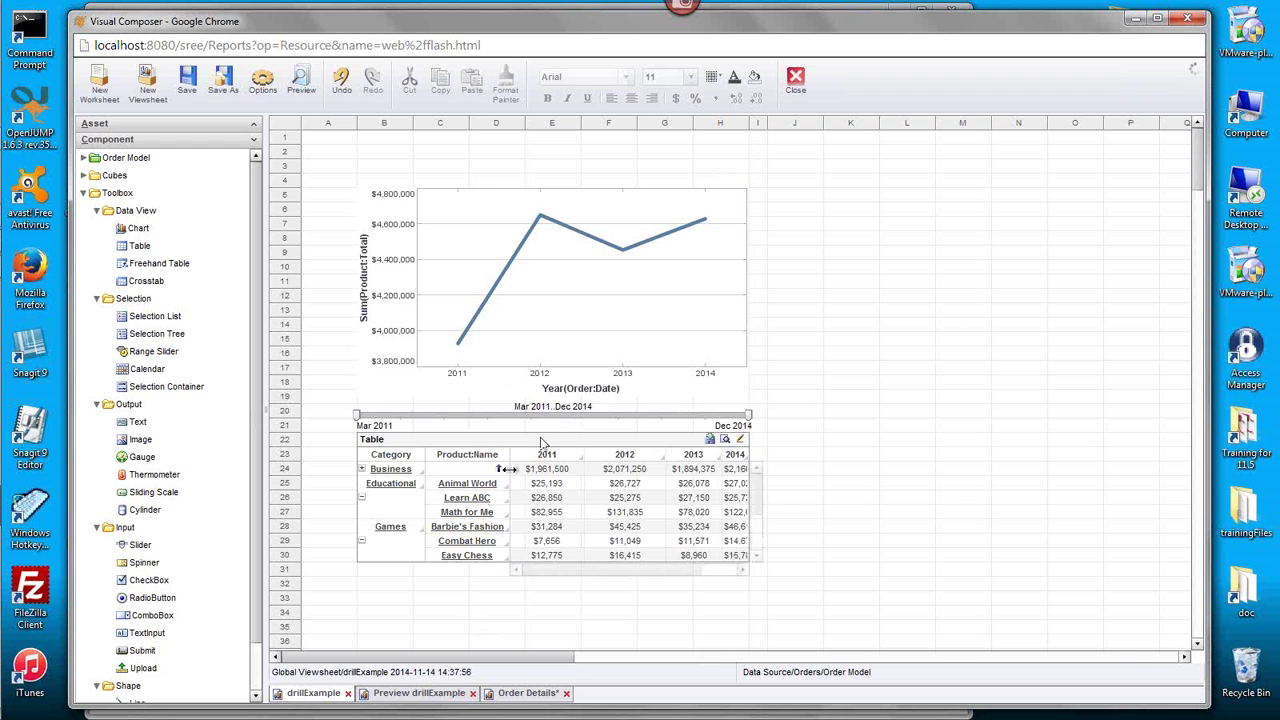
{"action": "left_click", "coordinate": [519, 697]}
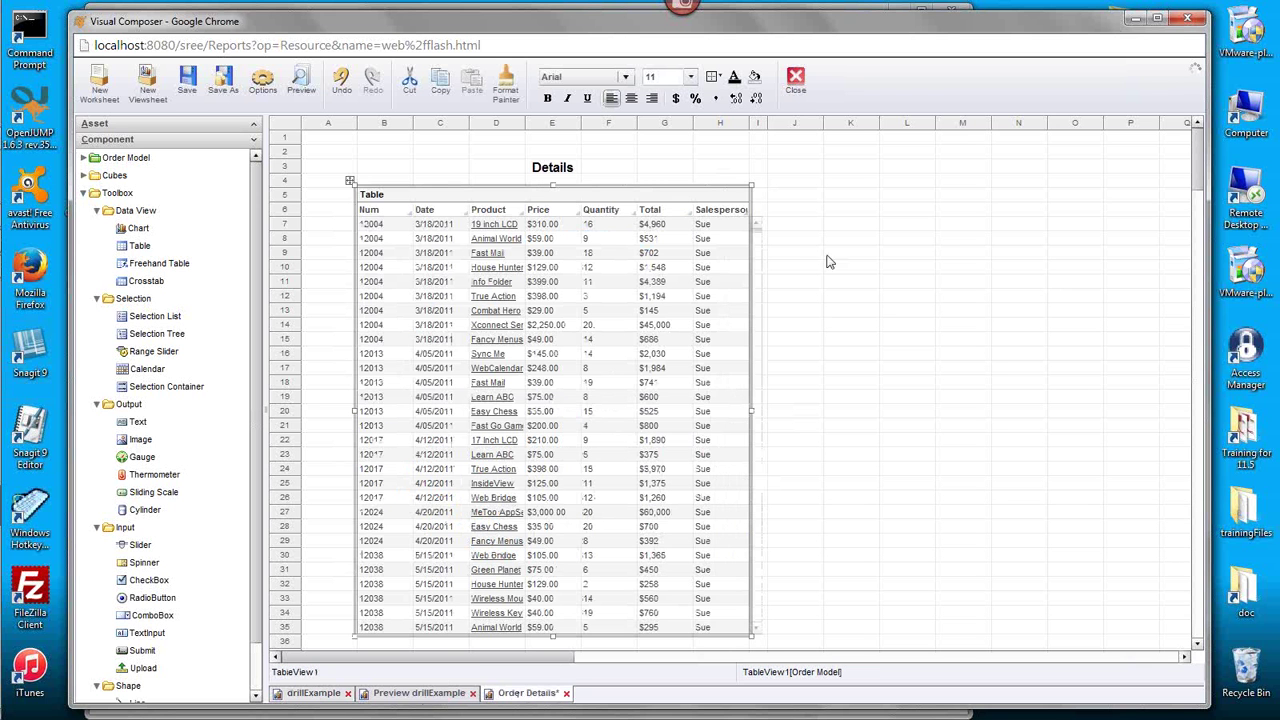
{"action": "left_click", "coordinate": [84, 158]}
{"action": "left_click", "coordinate": [97, 194]}
{"action": "left_click_drag", "start_coordinate": [133, 228], "coordinate": [842, 186]}
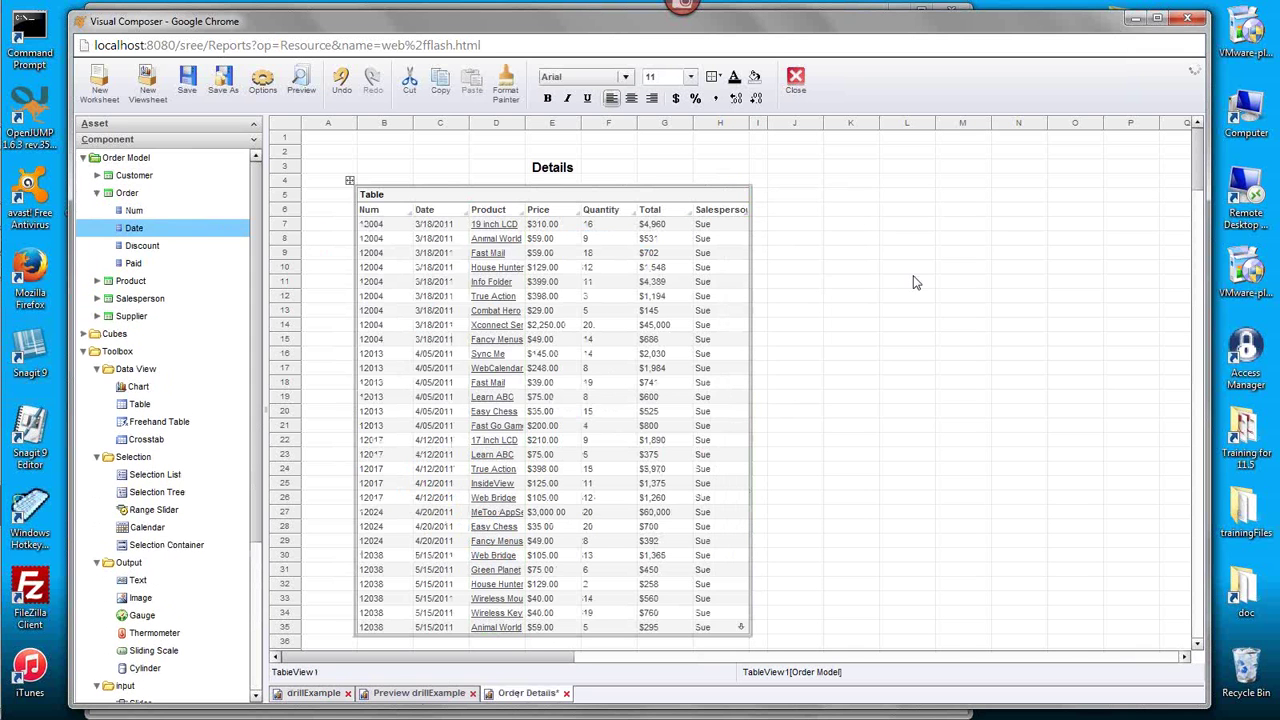
{"action": "left_click", "coordinate": [930, 208]}
{"action": "left_click_drag", "start_coordinate": [936, 208], "coordinate": [1022, 212]}
{"action": "left_click", "coordinate": [863, 212]}
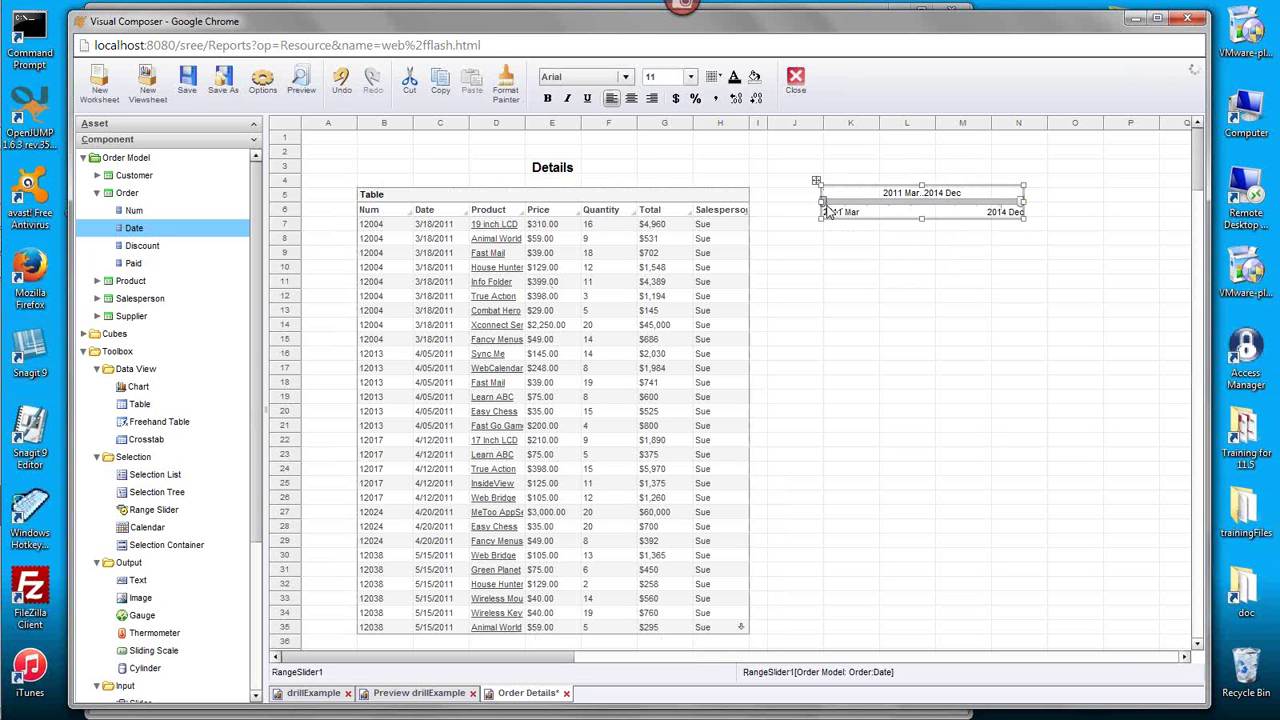
- Test the new slider on the table with 2013 Jun to 2014 Feb, and restore the range 2011 Mar to 2014 Dec
{"action": "left_click", "coordinate": [955, 213]}
{"action": "mouse_move", "coordinate": [955, 213]}
{"action": "left_mouse_down"}
{"action": "mouse_move", "coordinate": [884, 211]}
{"action": "mouse_move", "coordinate": [944, 207]}
{"action": "left_mouse_up"}
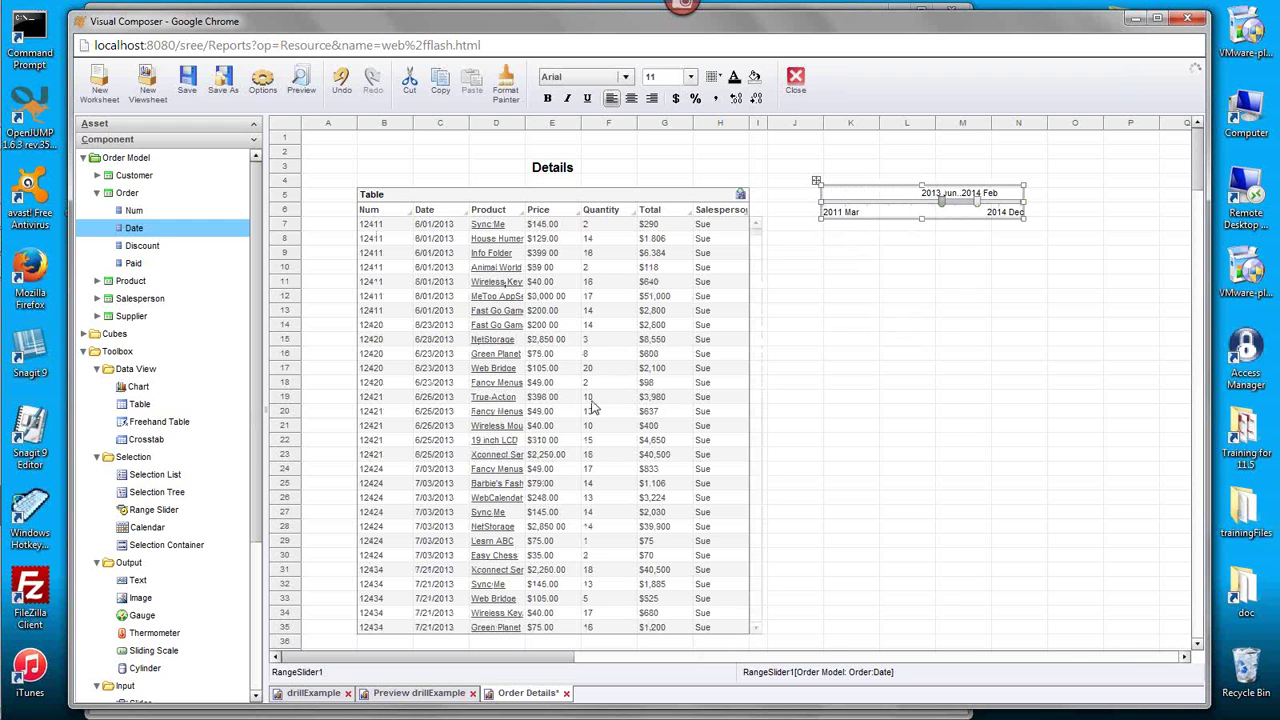
{"action": "left_click_drag", "start_coordinate": [944, 205], "coordinate": [755, 230]}
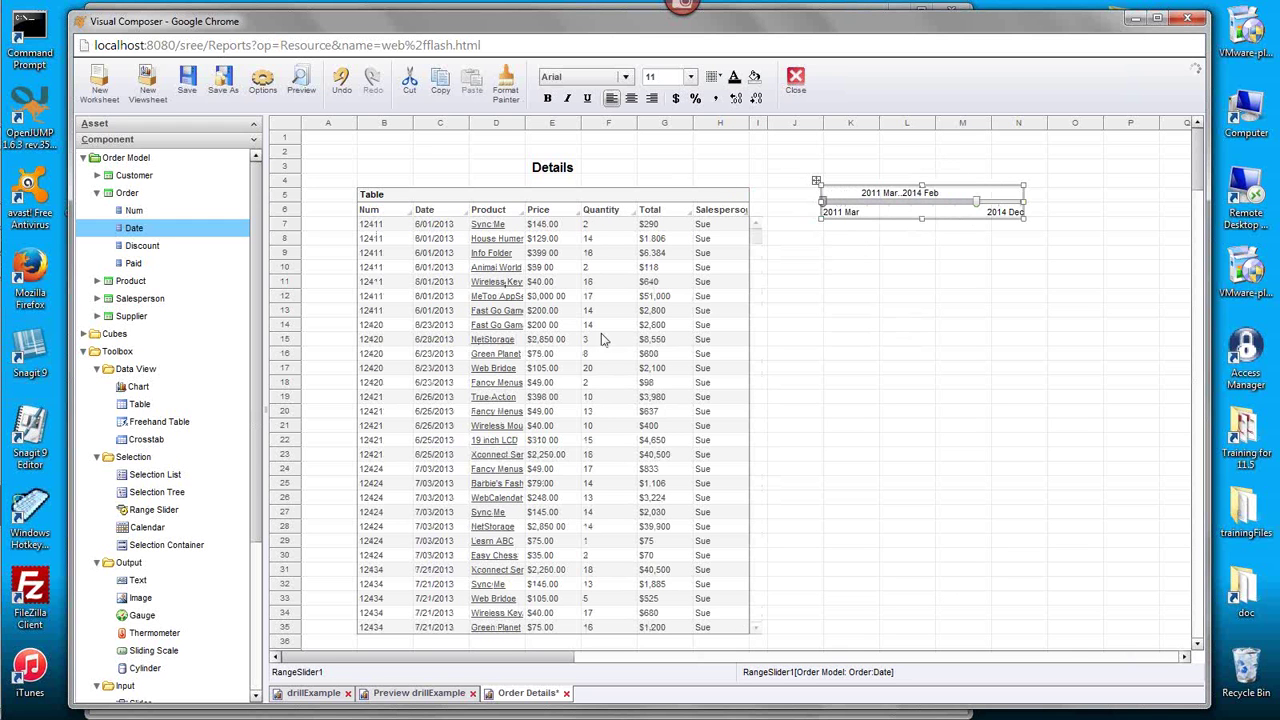
{"action": "left_click_drag", "start_coordinate": [978, 212], "coordinate": [1021, 205]}
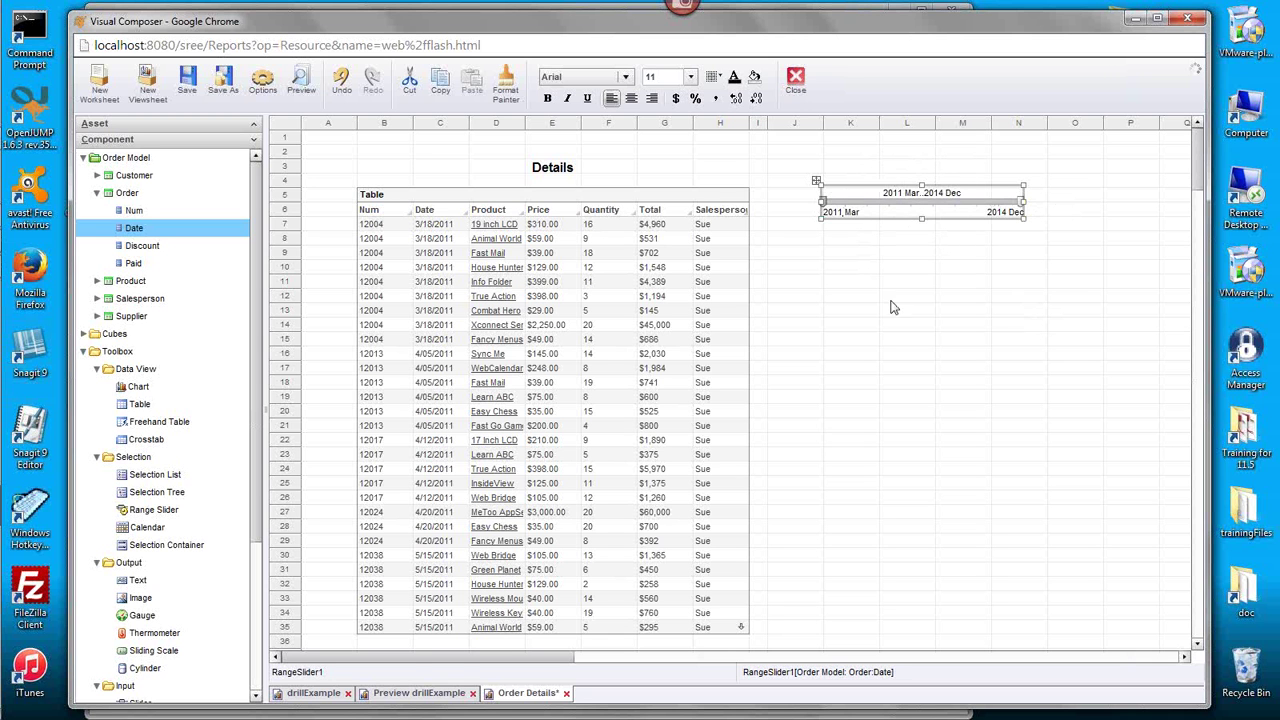
- Add dateSlider to the shared filters in the viewsheet options of drillExample
{"action": "left_click", "coordinate": [310, 695]}
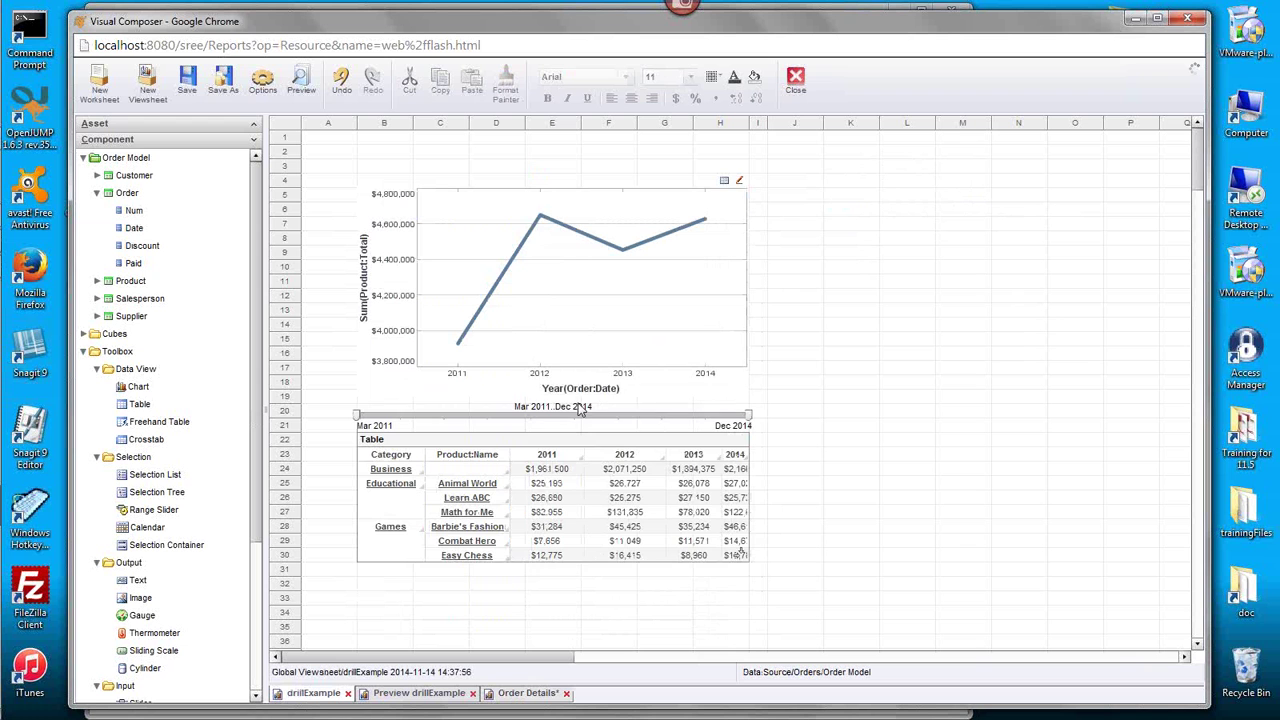
{"action": "left_click", "coordinate": [521, 423]}
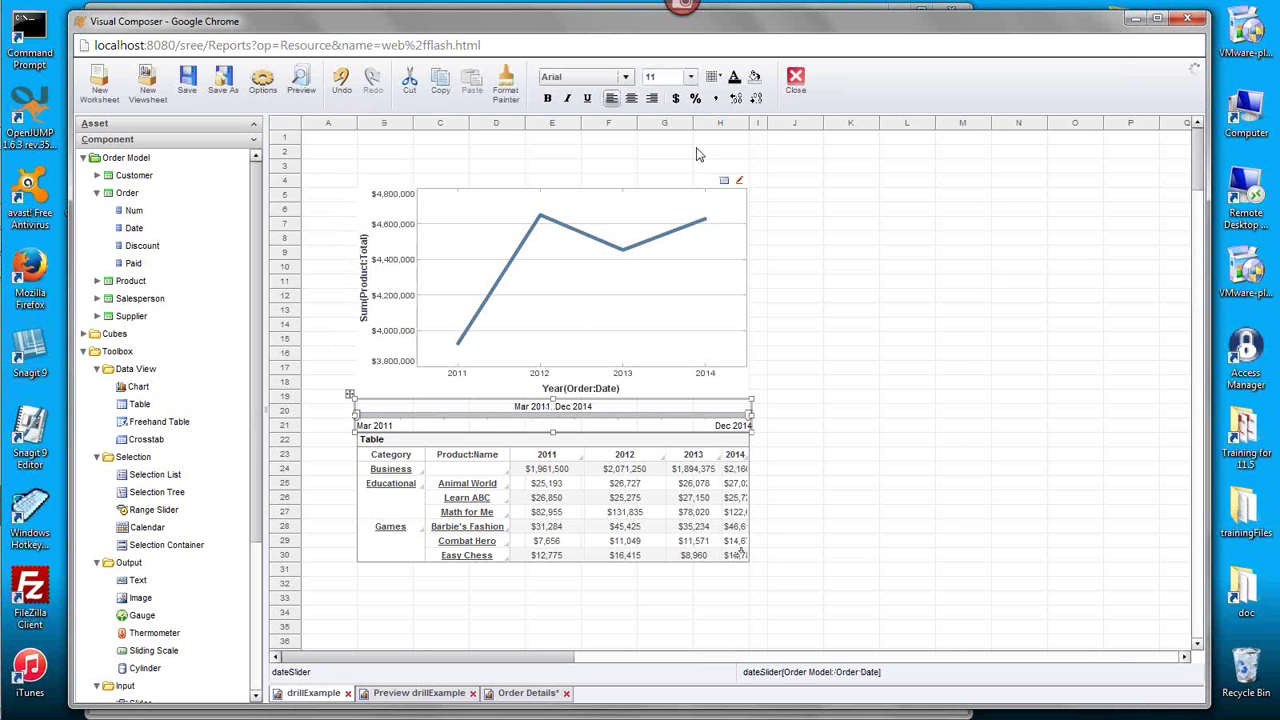
{"action": "left_click", "coordinate": [262, 82]}
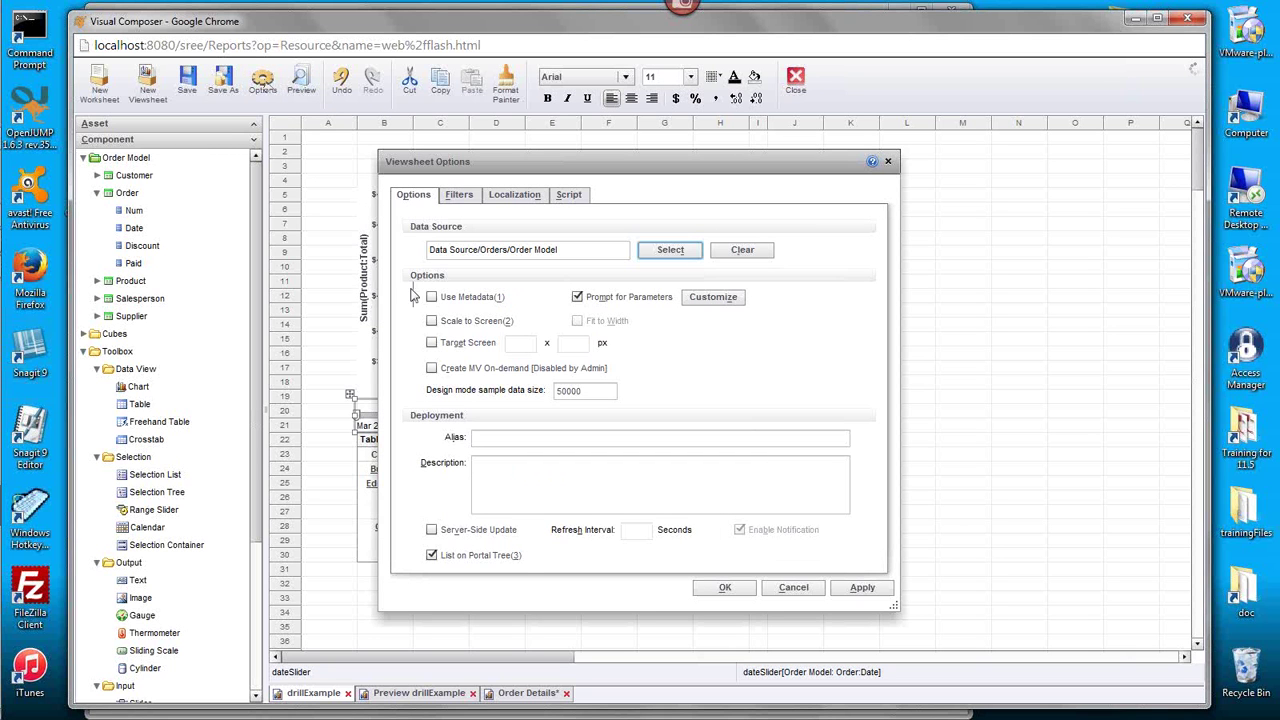
{"action": "left_click", "coordinate": [468, 198]}
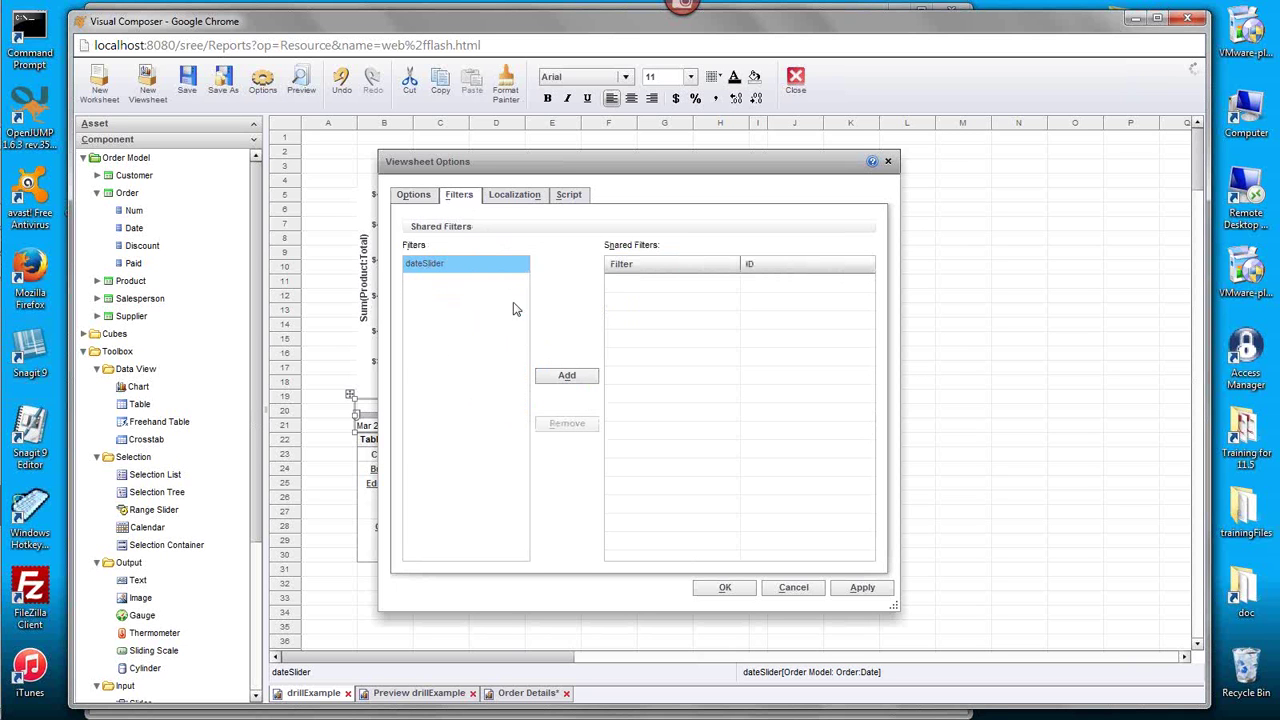
{"action": "left_click", "coordinate": [567, 375]}
{"action": "left_click", "coordinate": [785, 290]}
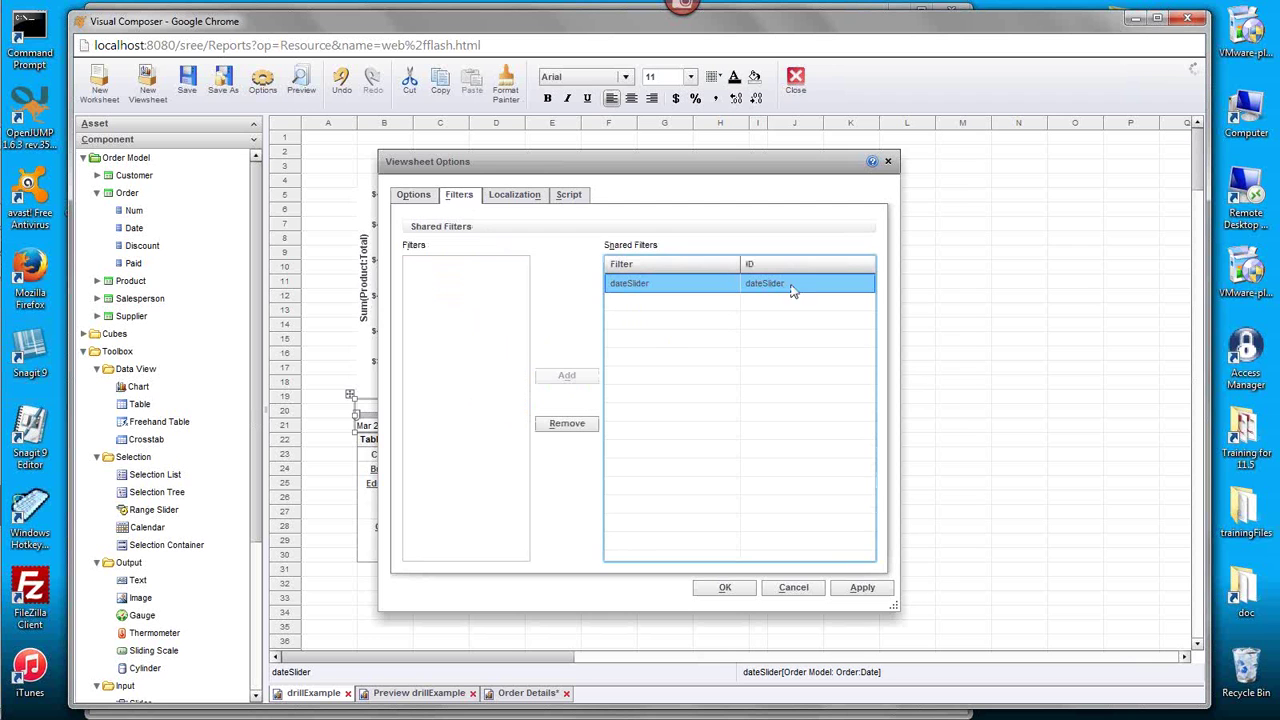
{"action": "left_click", "coordinate": [791, 284]}
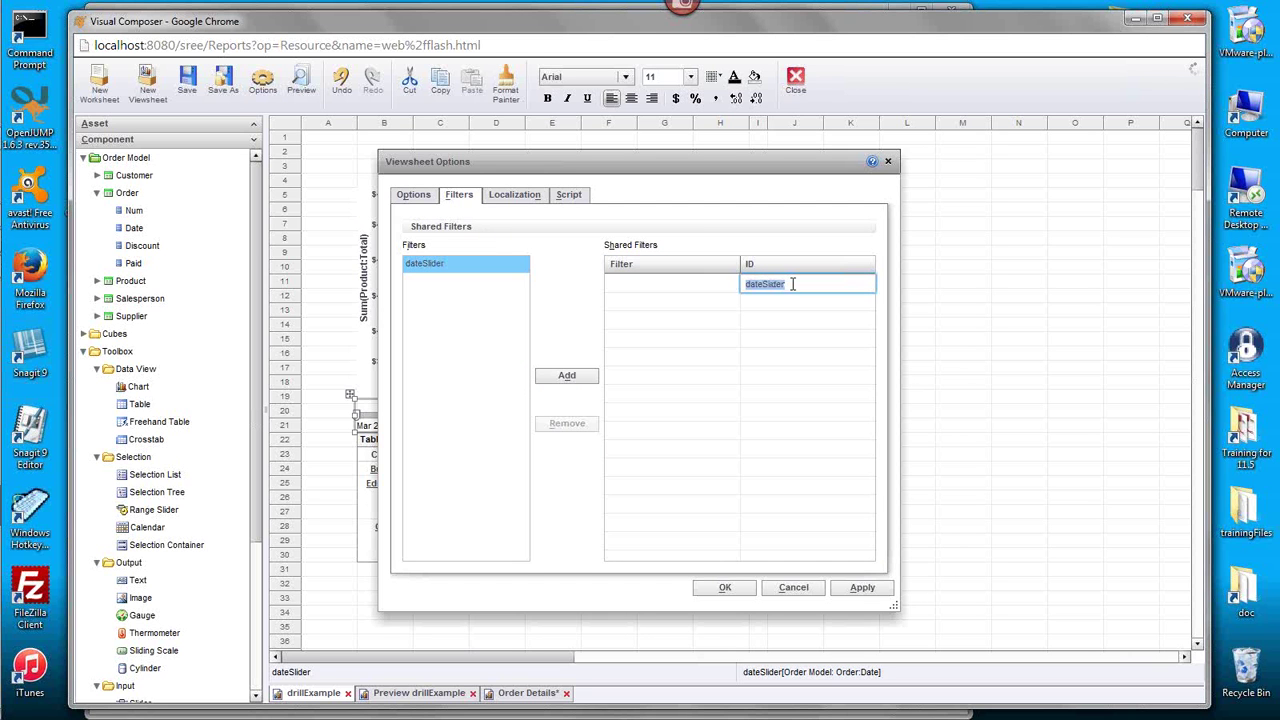
{"action": "left_click", "coordinate": [567, 375]}
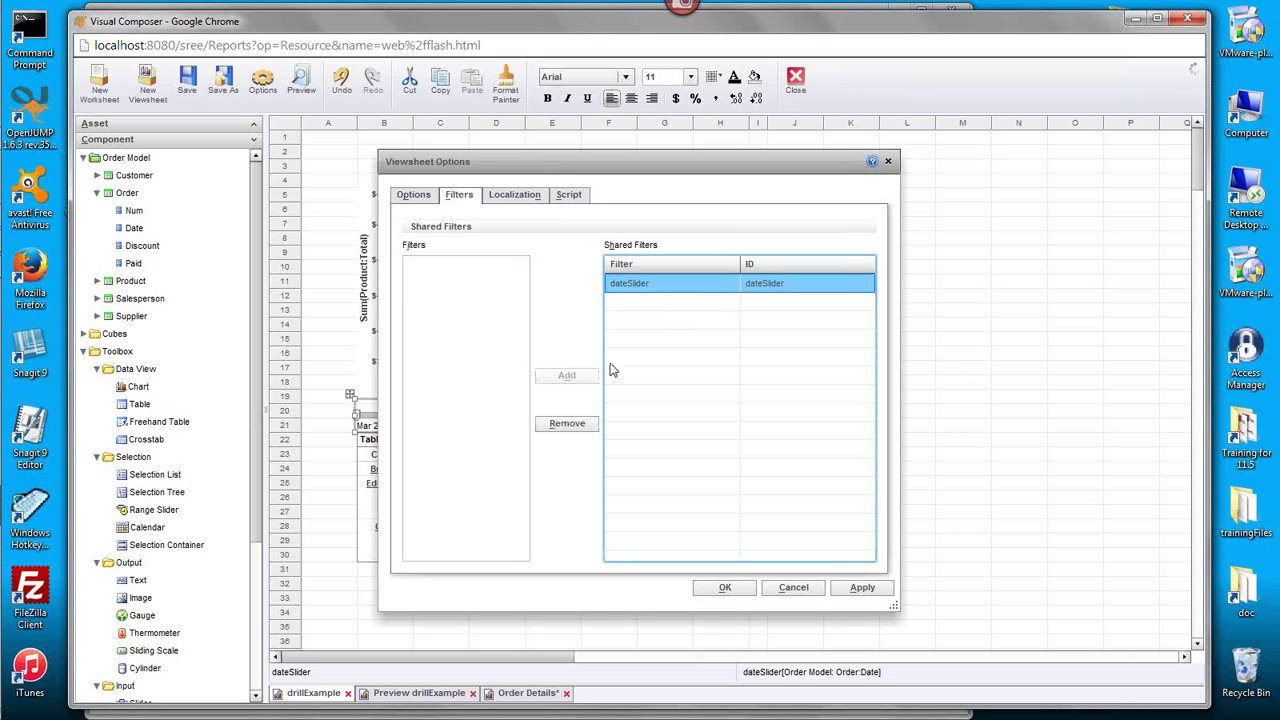
- Set the shared filter ID of dateSlider to date and save drillExample
{"action": "left_click", "coordinate": [766, 286]}
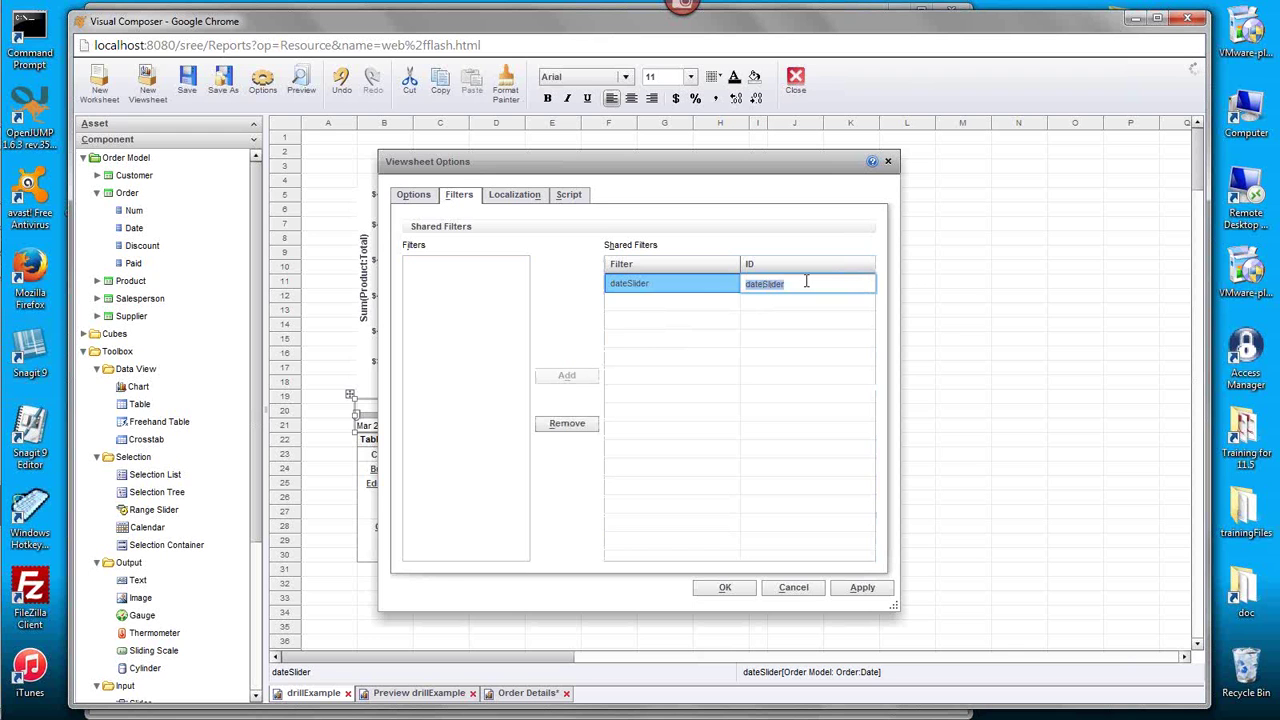
{"action": "type", "text": "ss"}
{"action": "left_click", "coordinate": [804, 382]}
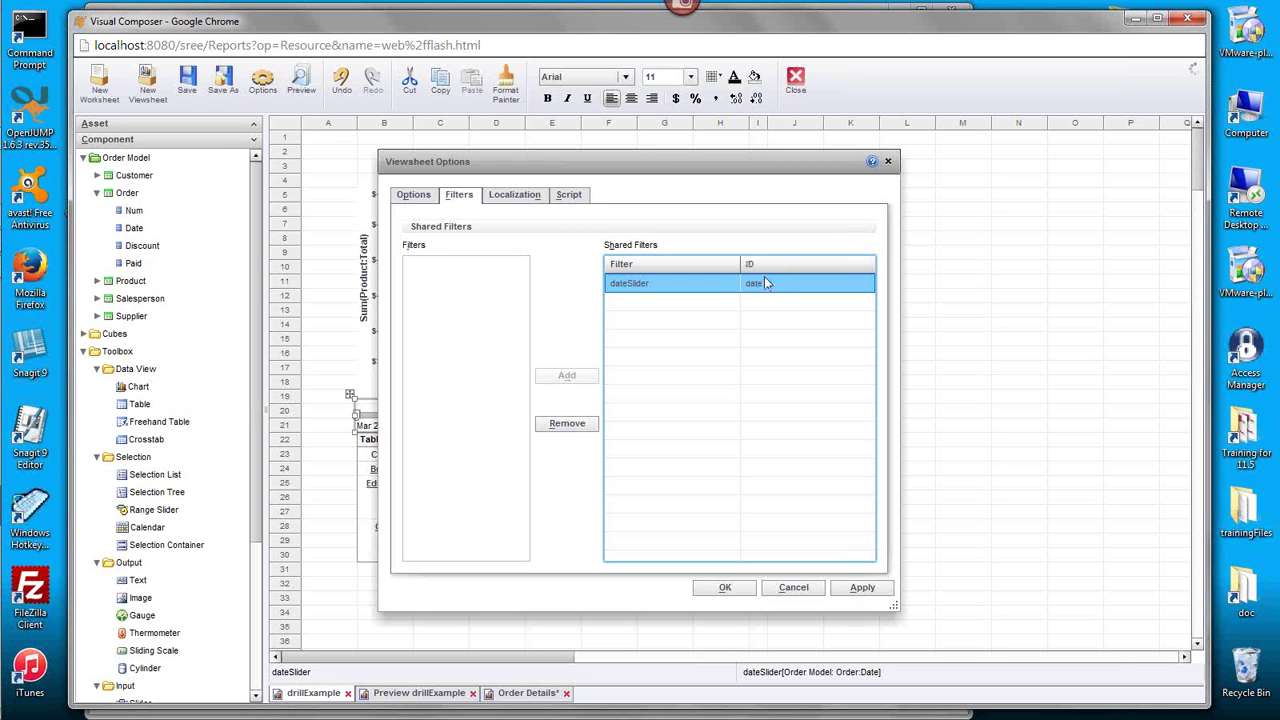
{"action": "left_click", "coordinate": [727, 588]}
{"action": "left_click", "coordinate": [187, 82]}
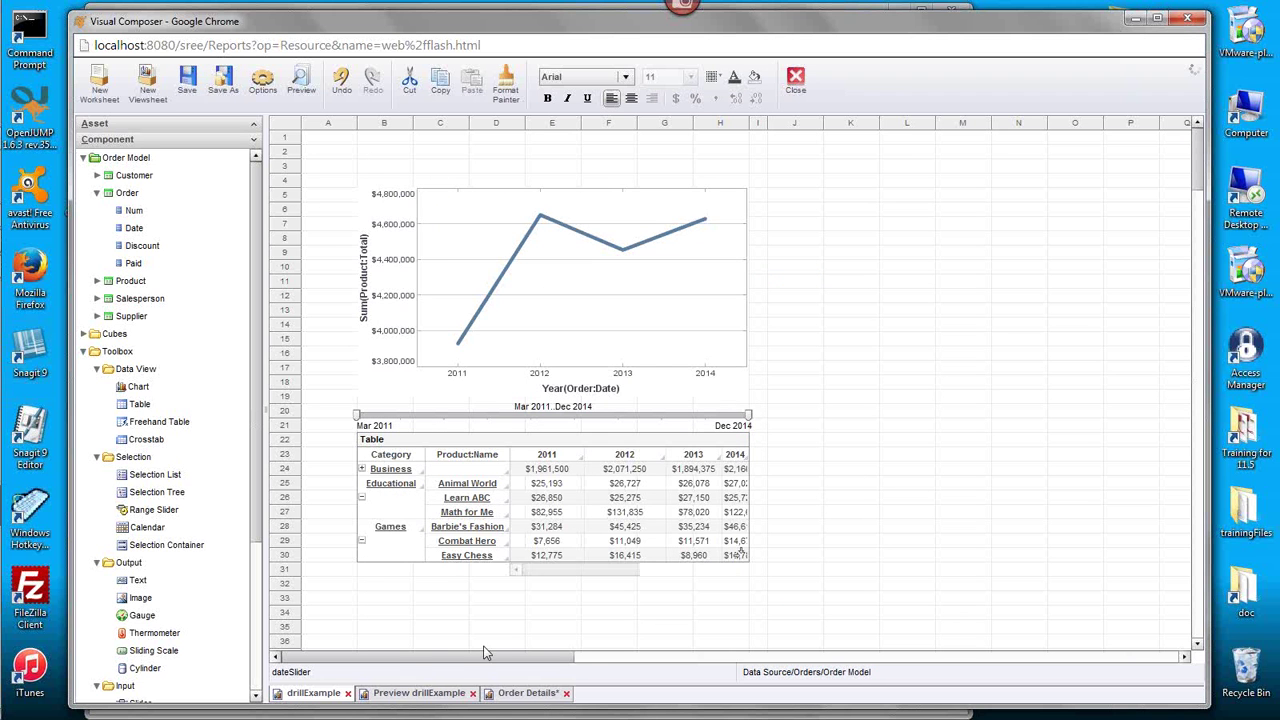
- Add RangeSlider1 to the shared filters of Order Details with the ID date, and save the viewsheet
{"action": "left_click", "coordinate": [528, 693]}
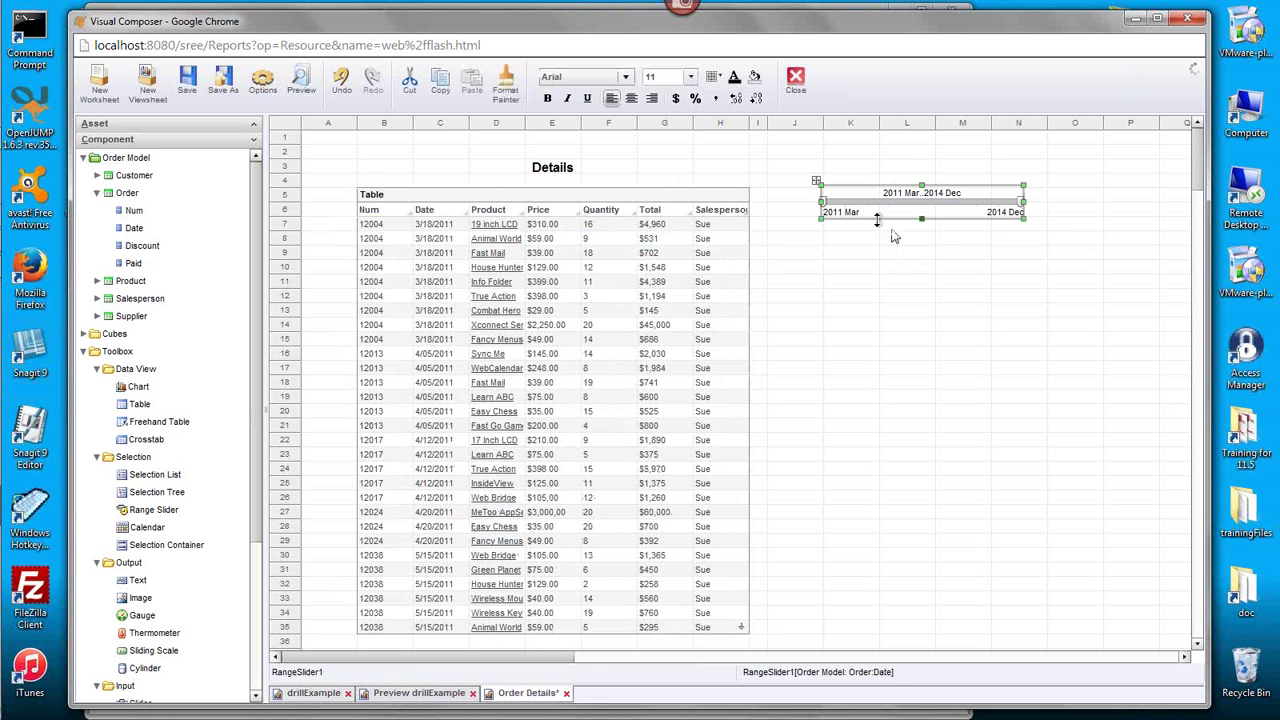
{"action": "left_click", "coordinate": [263, 82]}
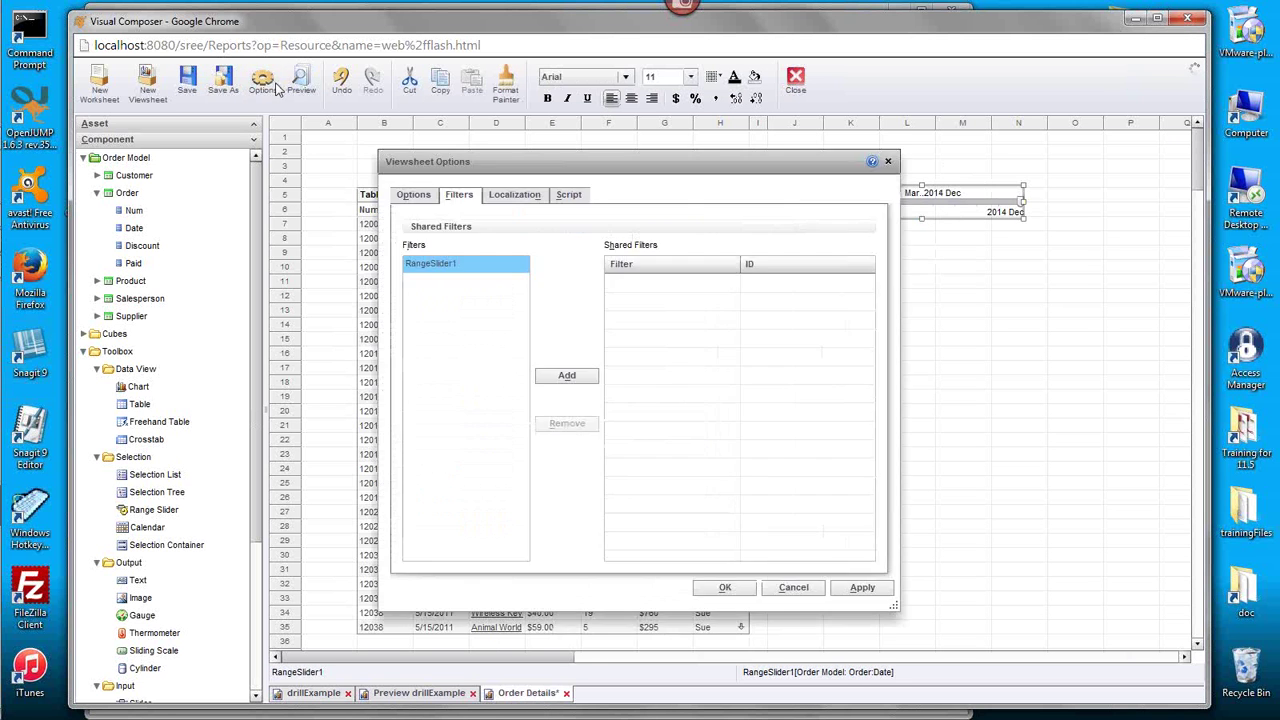
{"action": "left_click", "coordinate": [566, 375]}
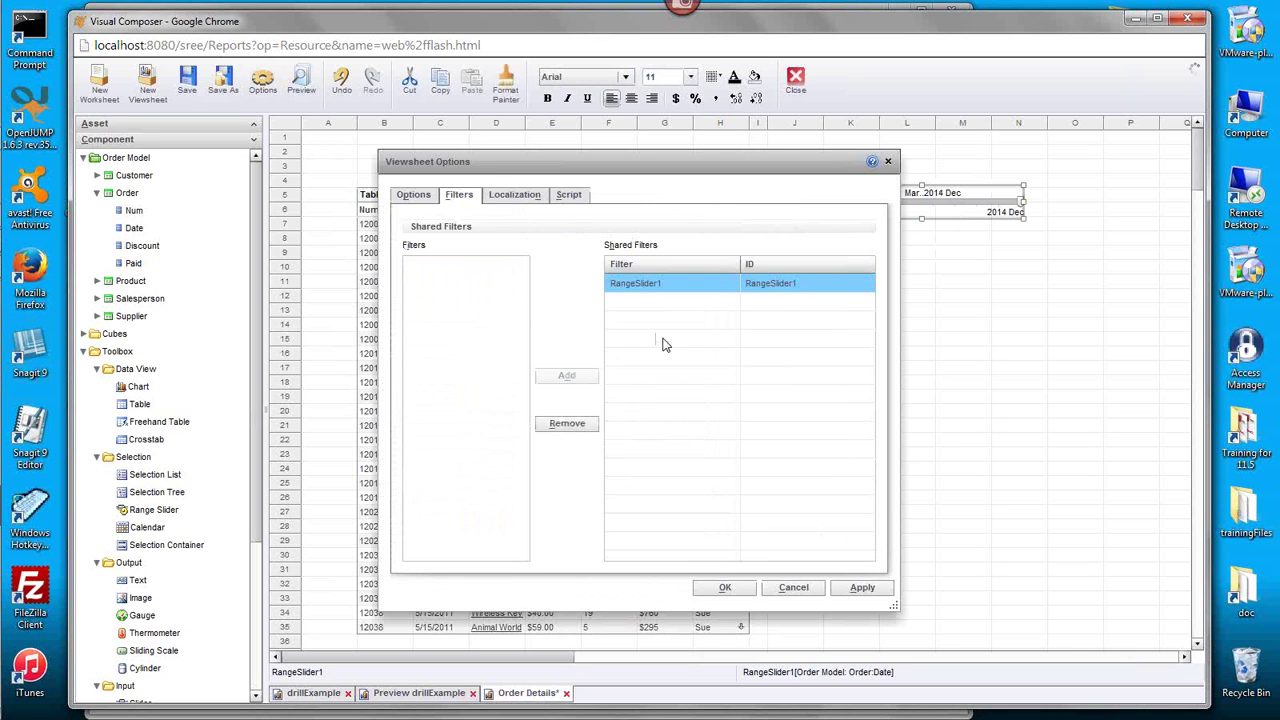
{"action": "left_click", "coordinate": [771, 288]}
{"action": "left_click", "coordinate": [771, 286]}
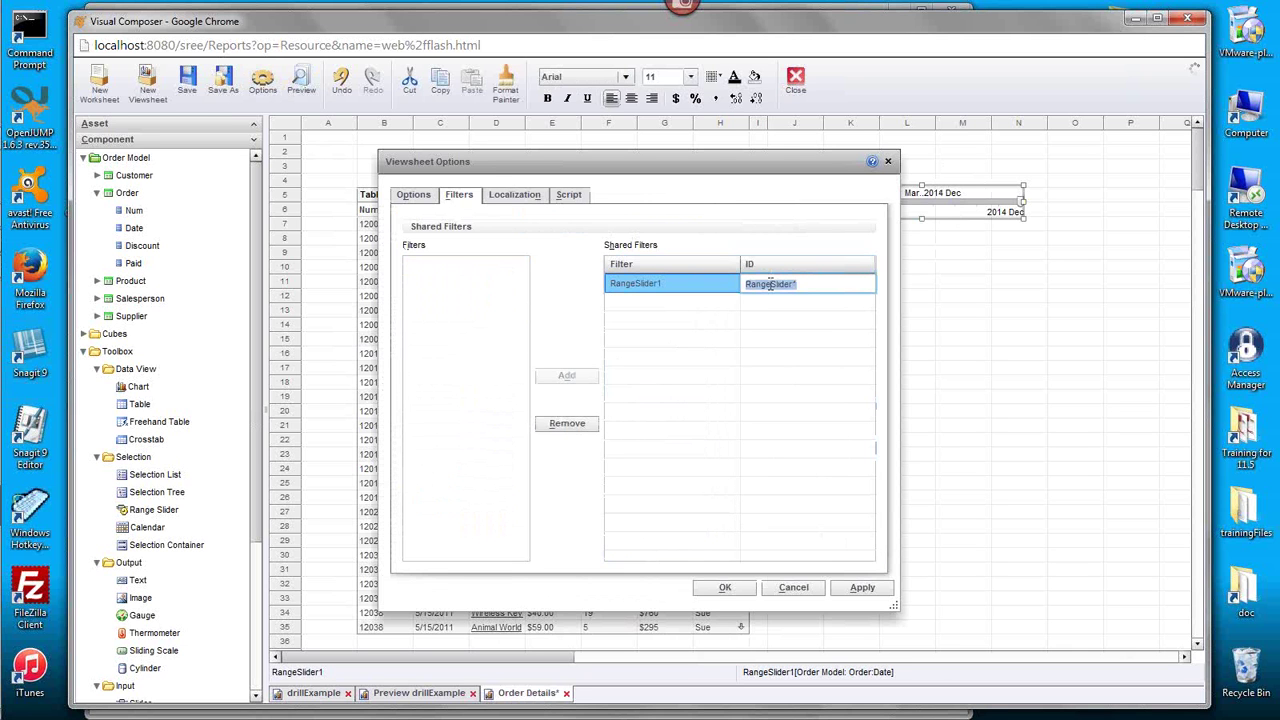
{"action": "type", "text": "date"}
{"action": "key", "text": "Return"}
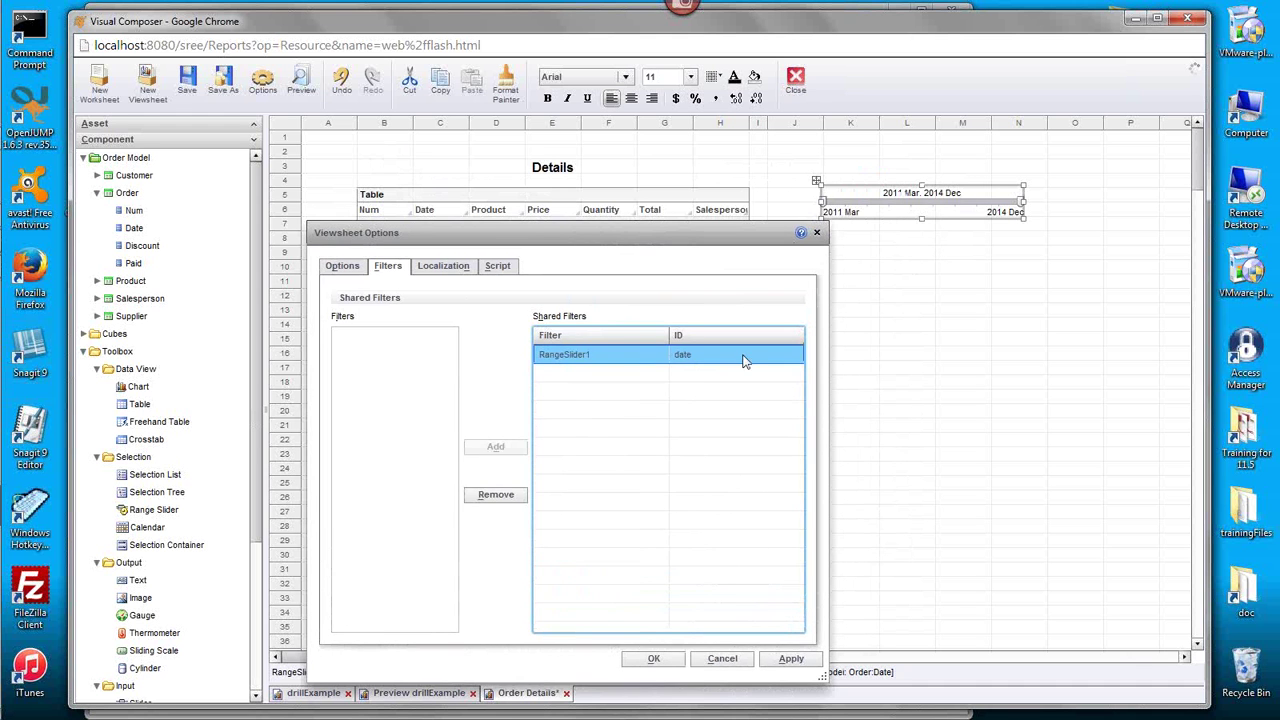
{"action": "left_click_drag", "start_coordinate": [662, 238], "coordinate": [804, 183]}
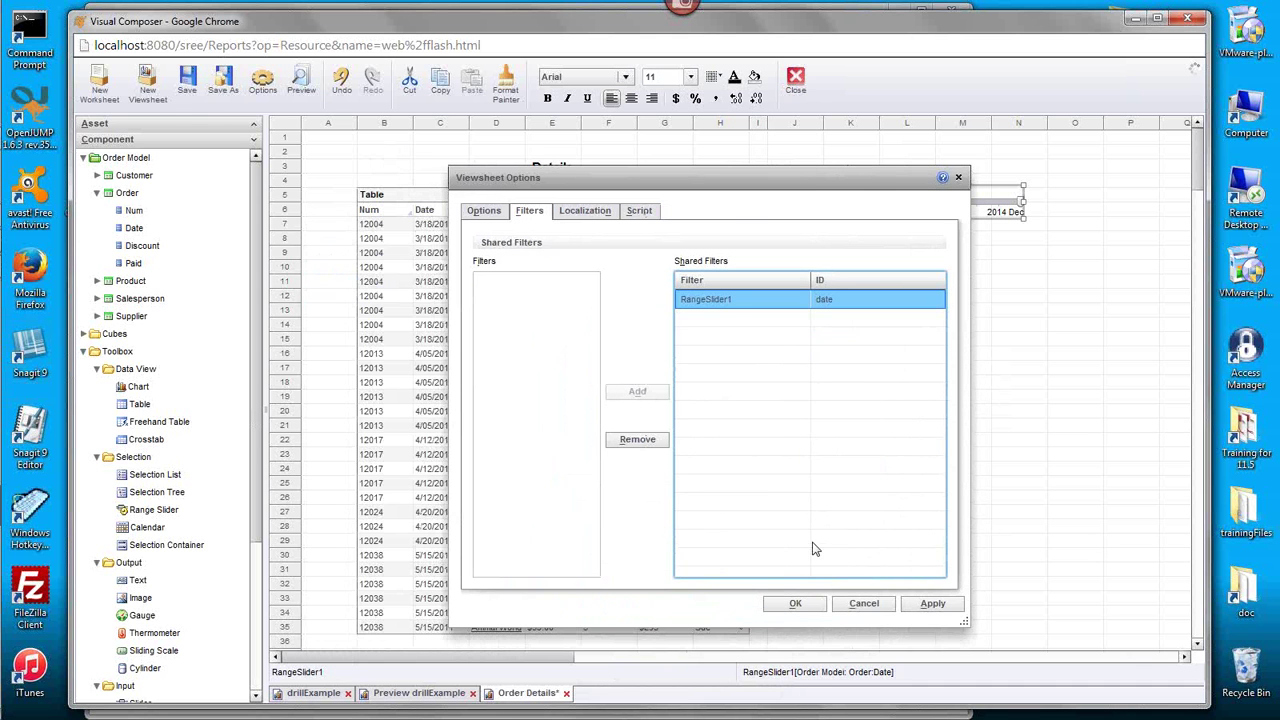
{"action": "left_click", "coordinate": [795, 604]}
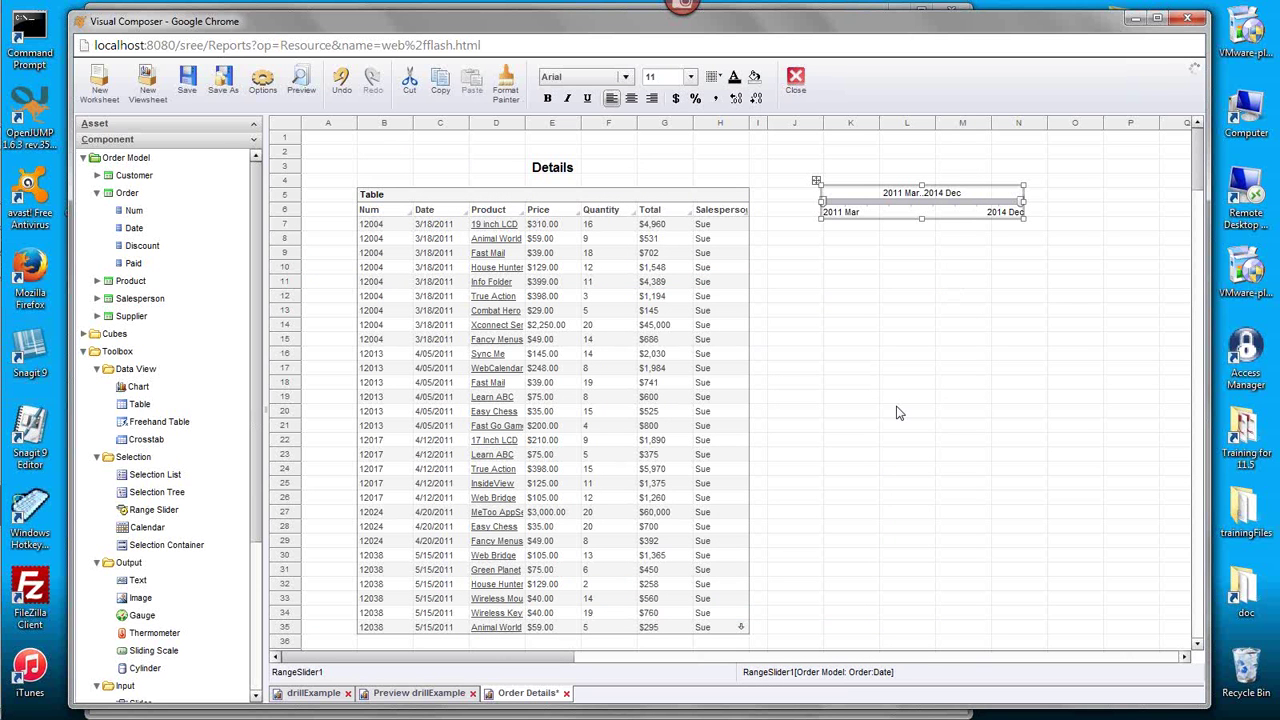
{"action": "left_click", "coordinate": [186, 82]}
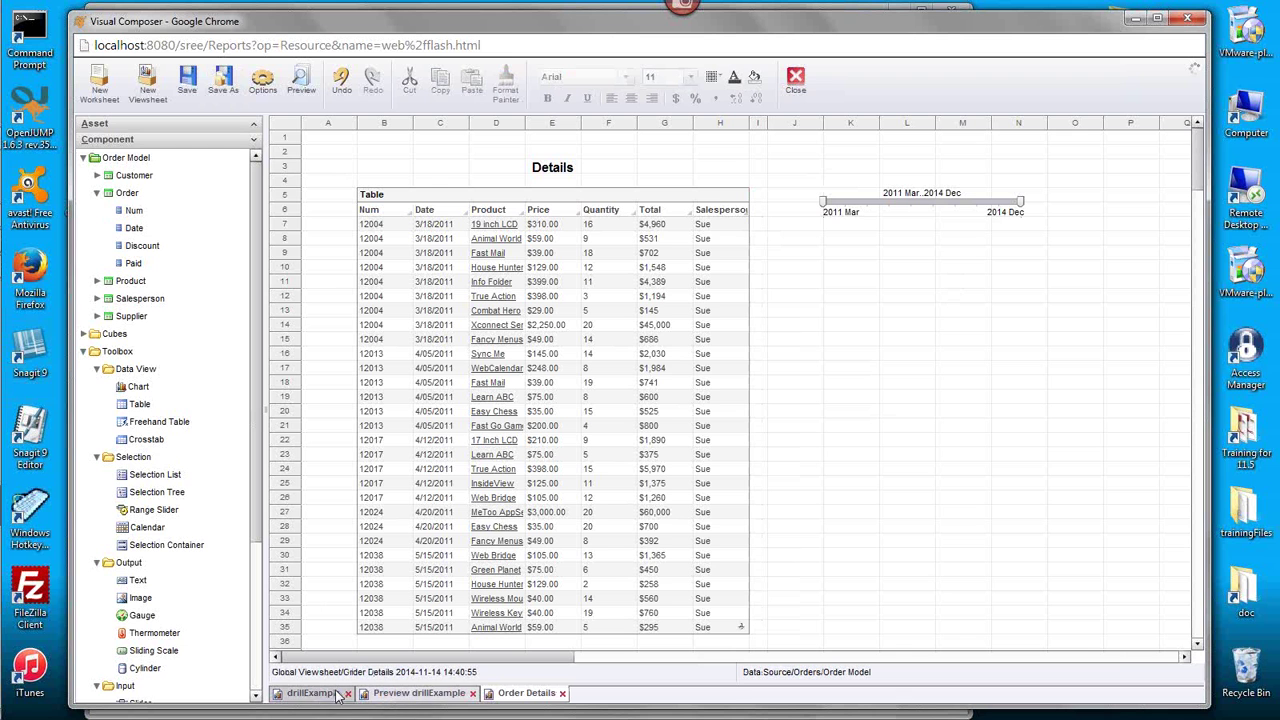
- Narrow the date slider in the drillExample preview to the range Jan 2012 to Feb 2012
{"action": "left_click", "coordinate": [404, 694]}
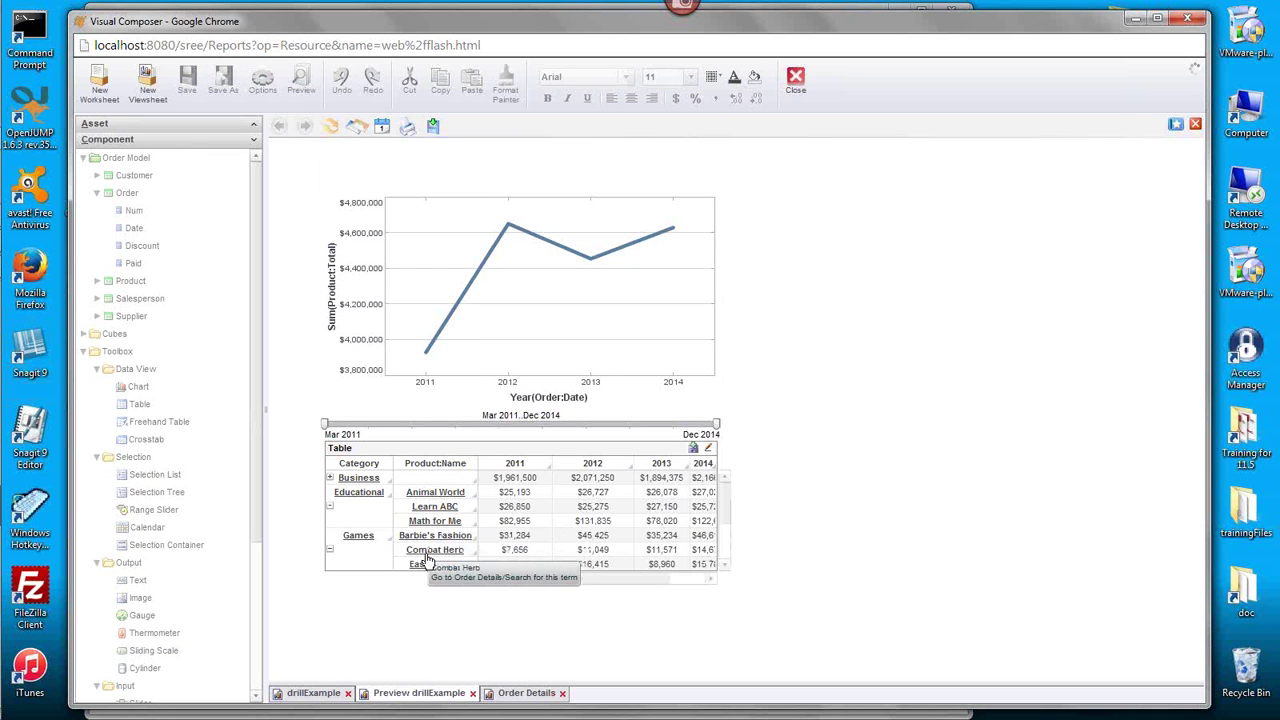
{"action": "left_click", "coordinate": [423, 525]}
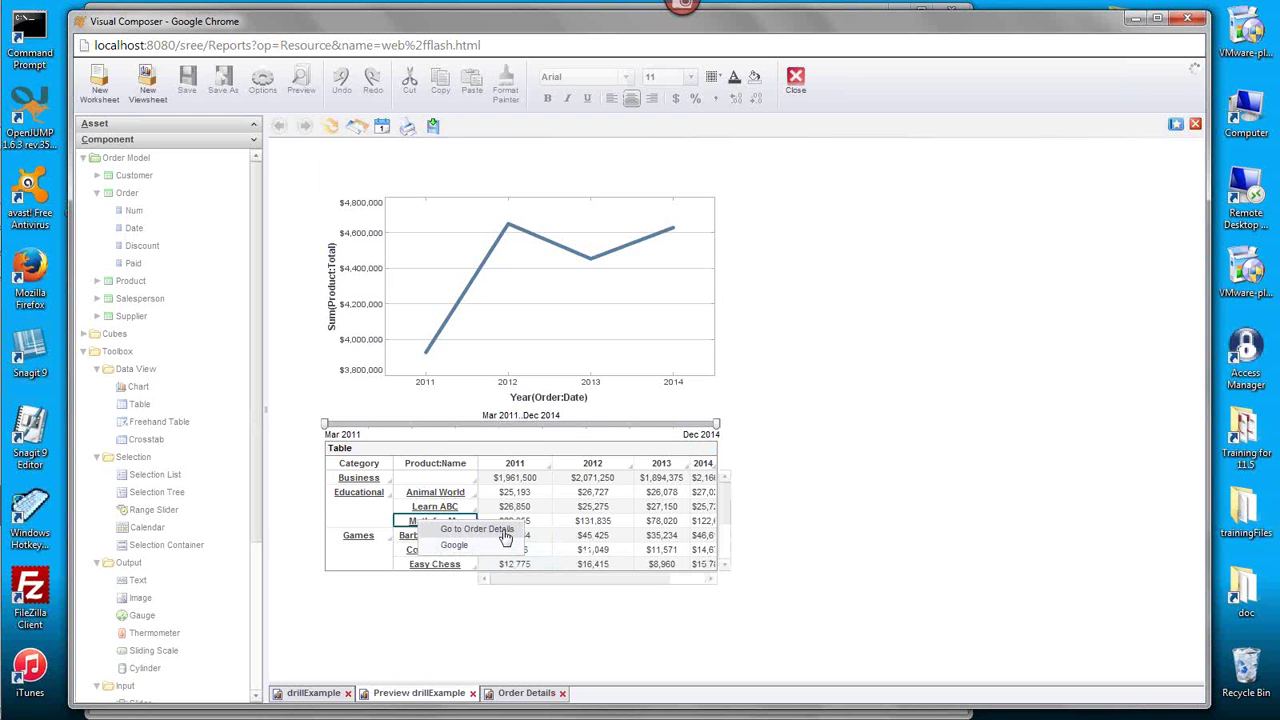
{"action": "left_click", "coordinate": [758, 410]}
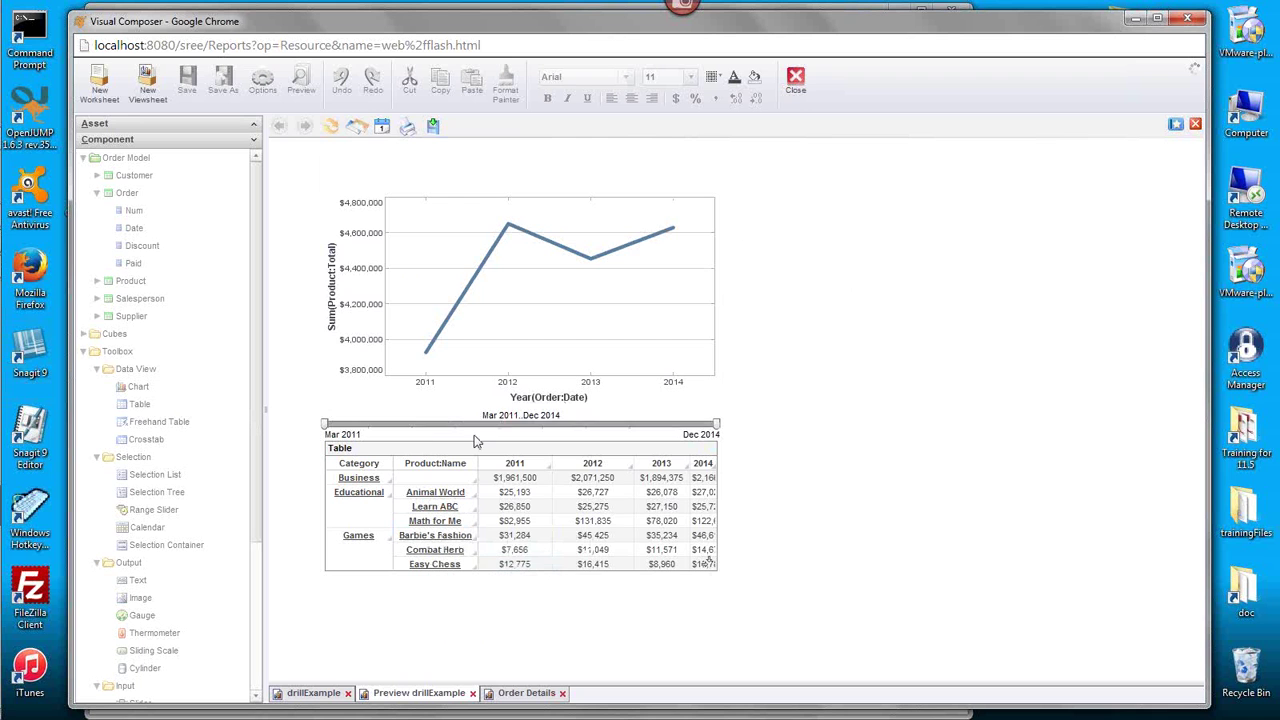
{"action": "left_click_drag", "start_coordinate": [716, 425], "coordinate": [430, 427]}
{"action": "left_click_drag", "start_coordinate": [326, 425], "coordinate": [416, 426]}
{"action": "mouse_move", "coordinate": [428, 424]}
{"action": "left_mouse_down"}
{"action": "mouse_move", "coordinate": [445, 424]}
{"action": "mouse_move", "coordinate": [420, 424]}
{"action": "left_mouse_up"}
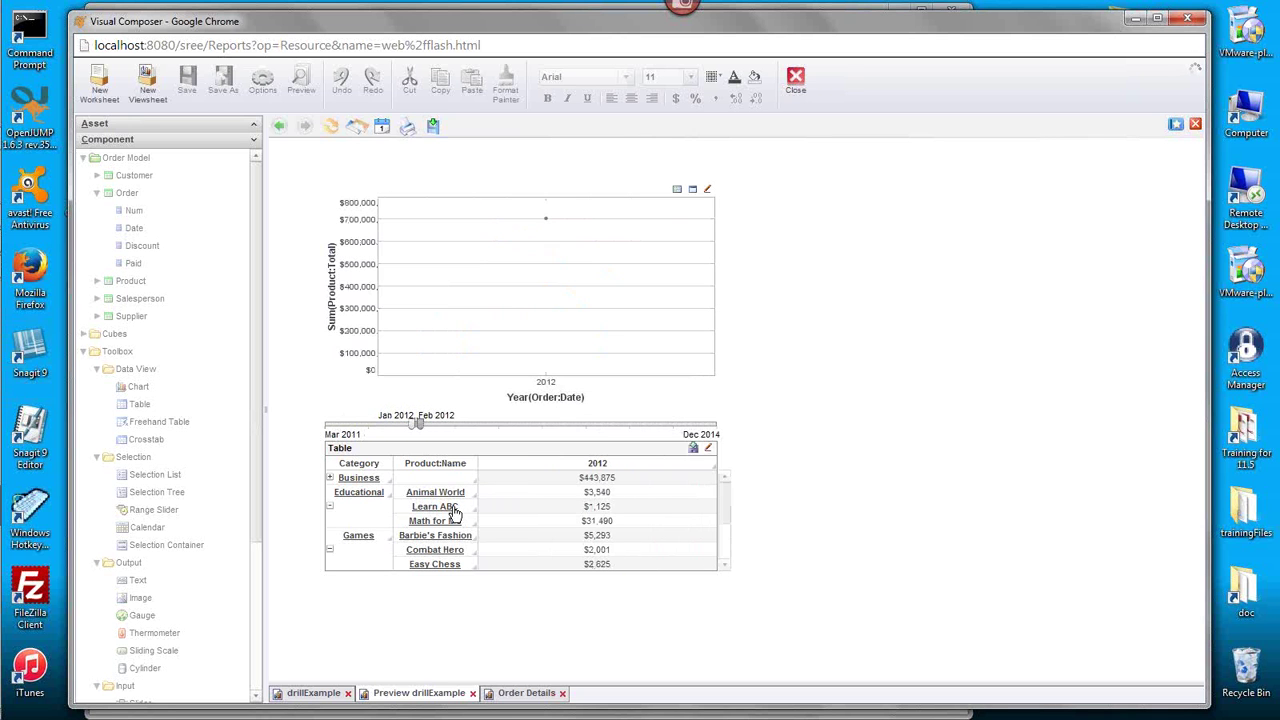
- Drill down from Math for Me to Order Details and compare its date range with the slider in drillExample
{"action": "left_click", "coordinate": [412, 522]}
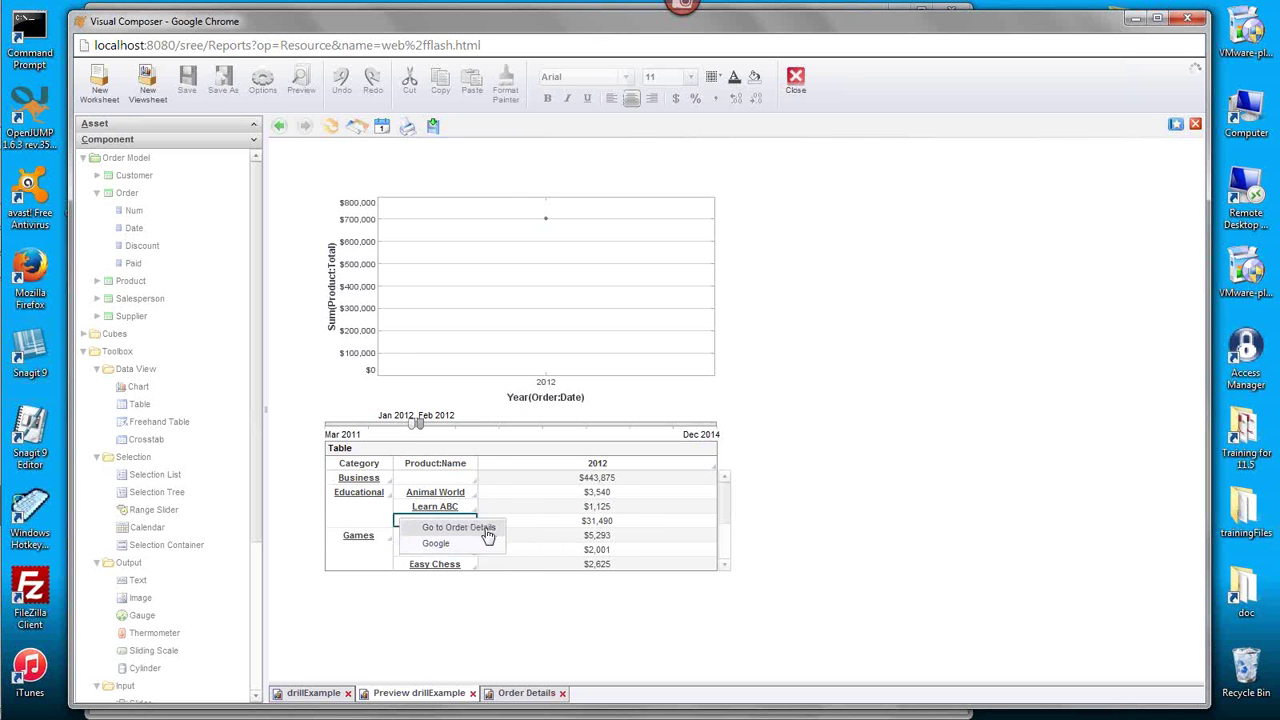
{"action": "left_click", "coordinate": [487, 537]}
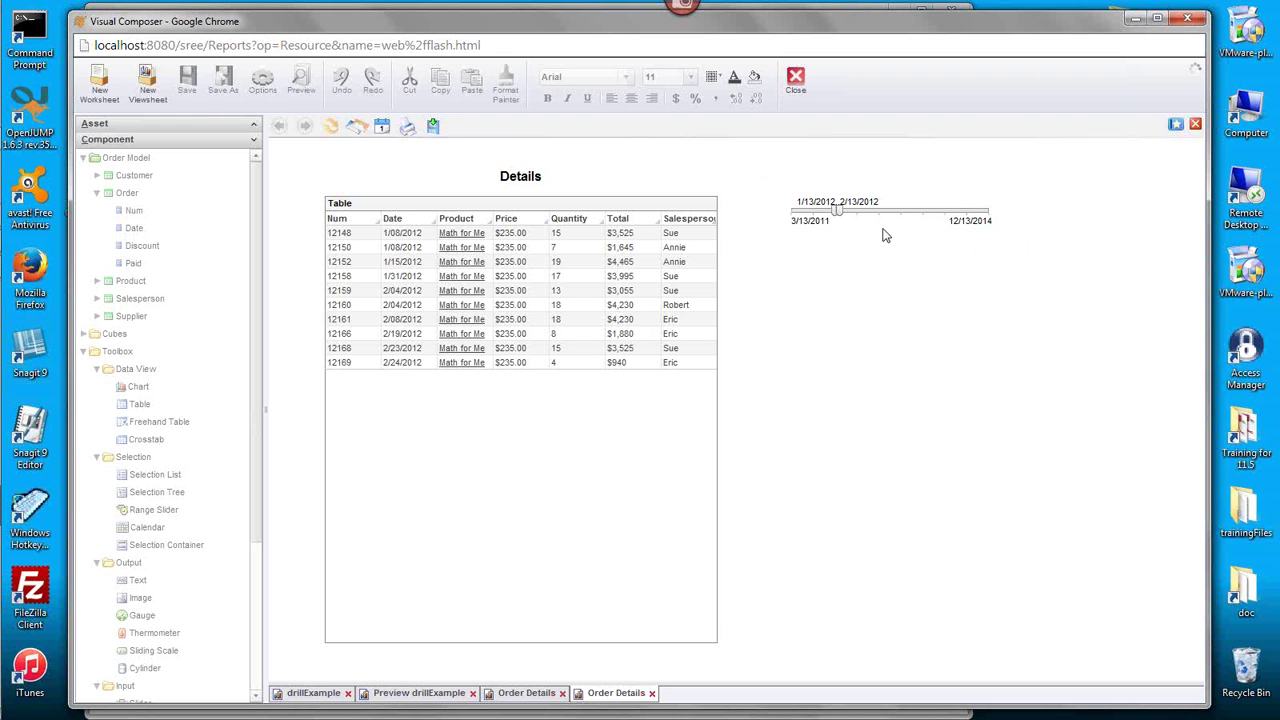
{"action": "left_click", "coordinate": [310, 697]}
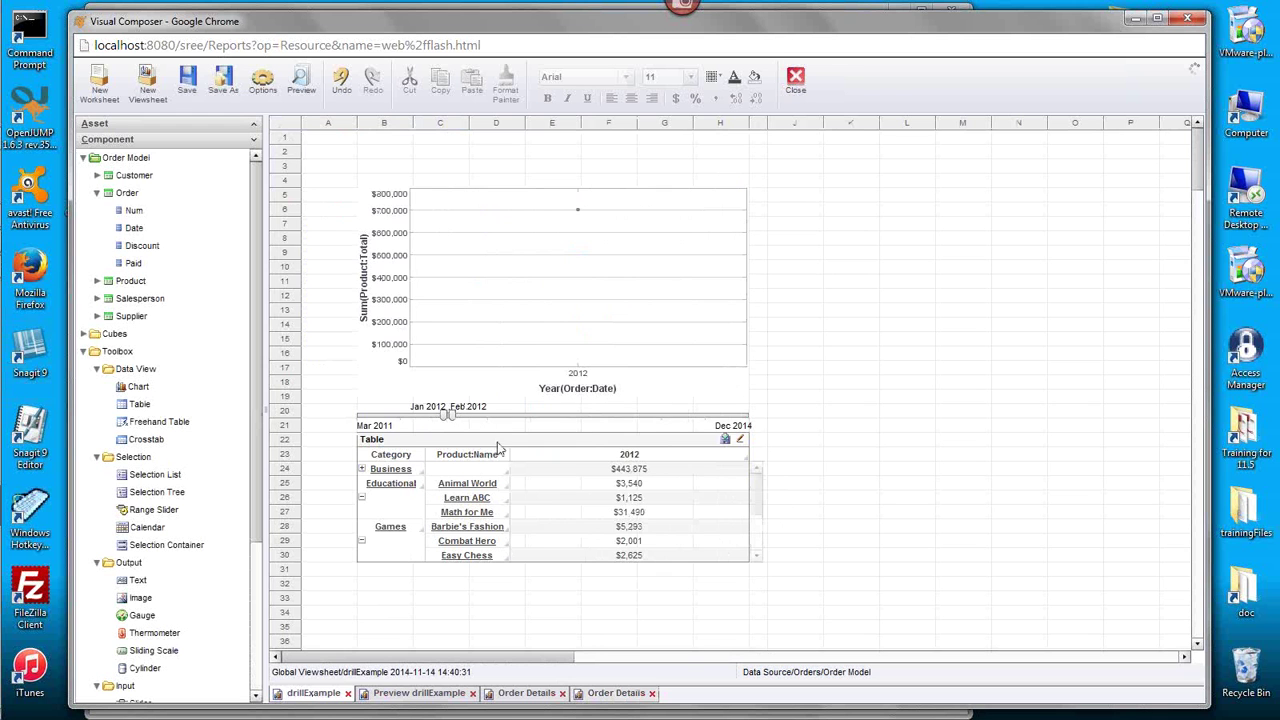
{"action": "left_click", "coordinate": [560, 701]}
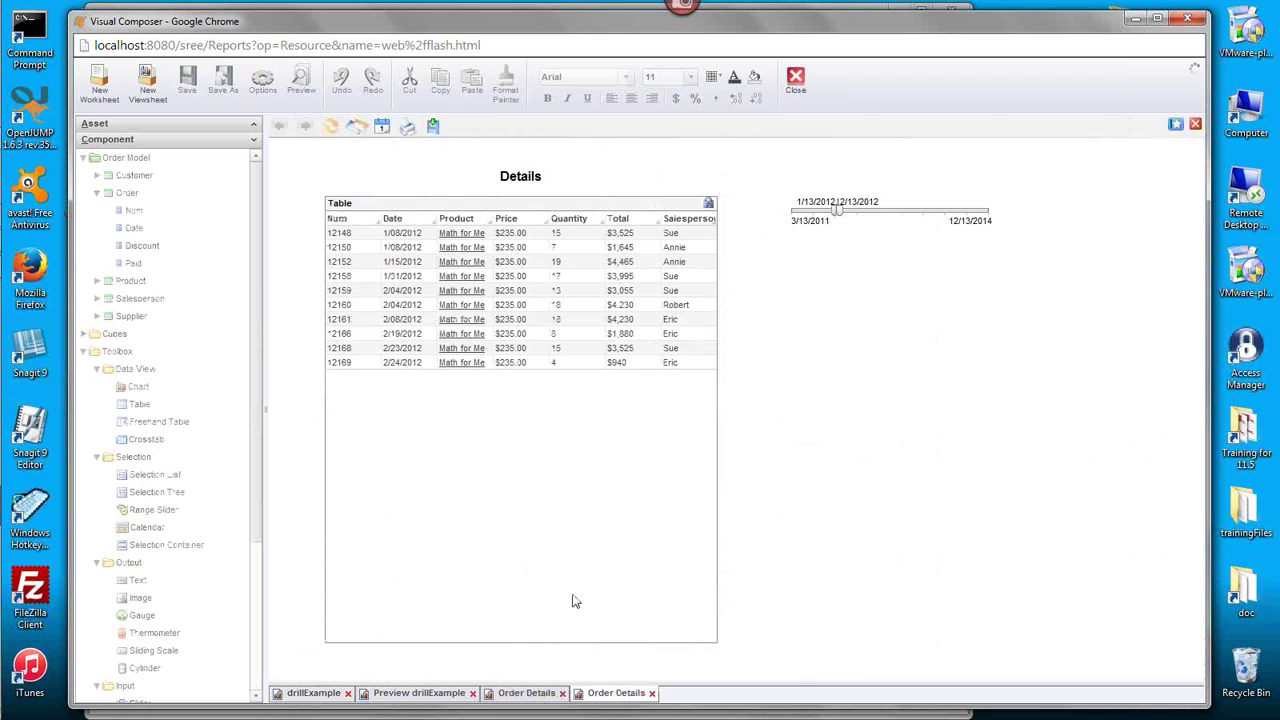
- Set the visibility of RangeSlider1 in the Order Details viewsheet to Hide and save the viewsheet
{"action": "left_click", "coordinate": [526, 693]}
{"action": "right_click", "coordinate": [898, 201]}
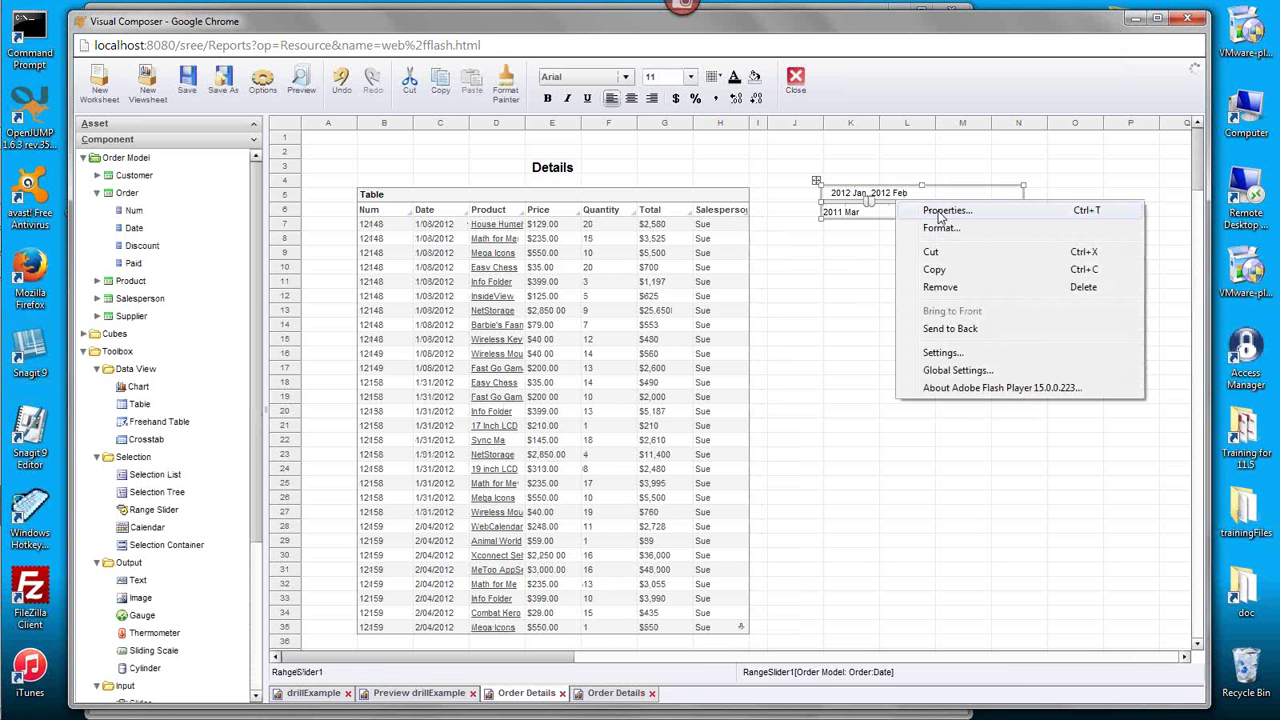
{"action": "left_click", "coordinate": [945, 210]}
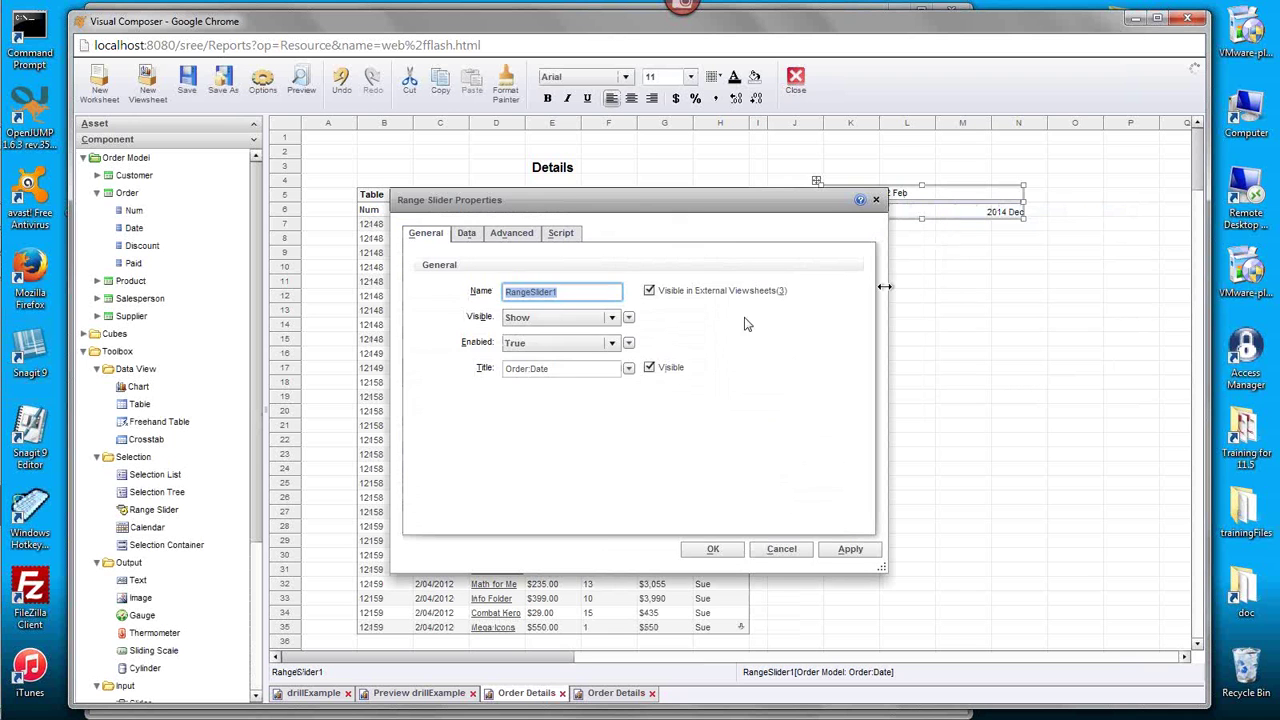
{"action": "left_click", "coordinate": [517, 320]}
{"action": "left_click", "coordinate": [530, 352]}
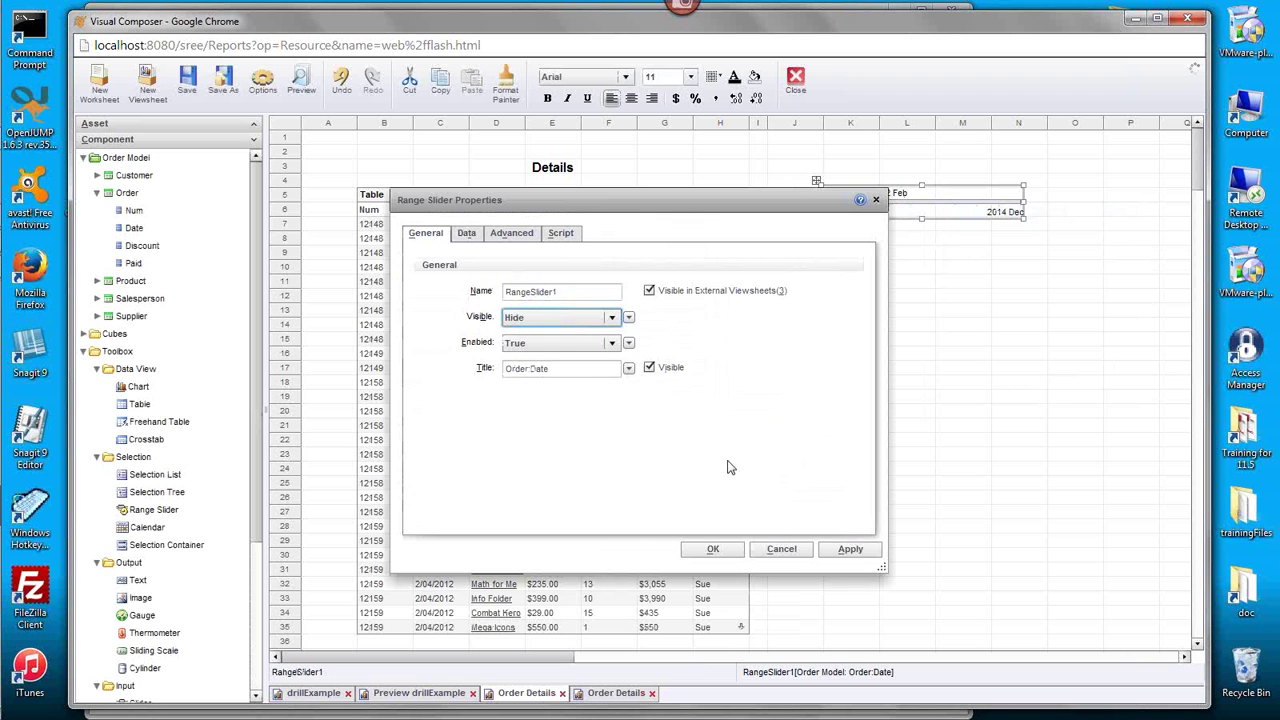
{"action": "left_click", "coordinate": [720, 551]}
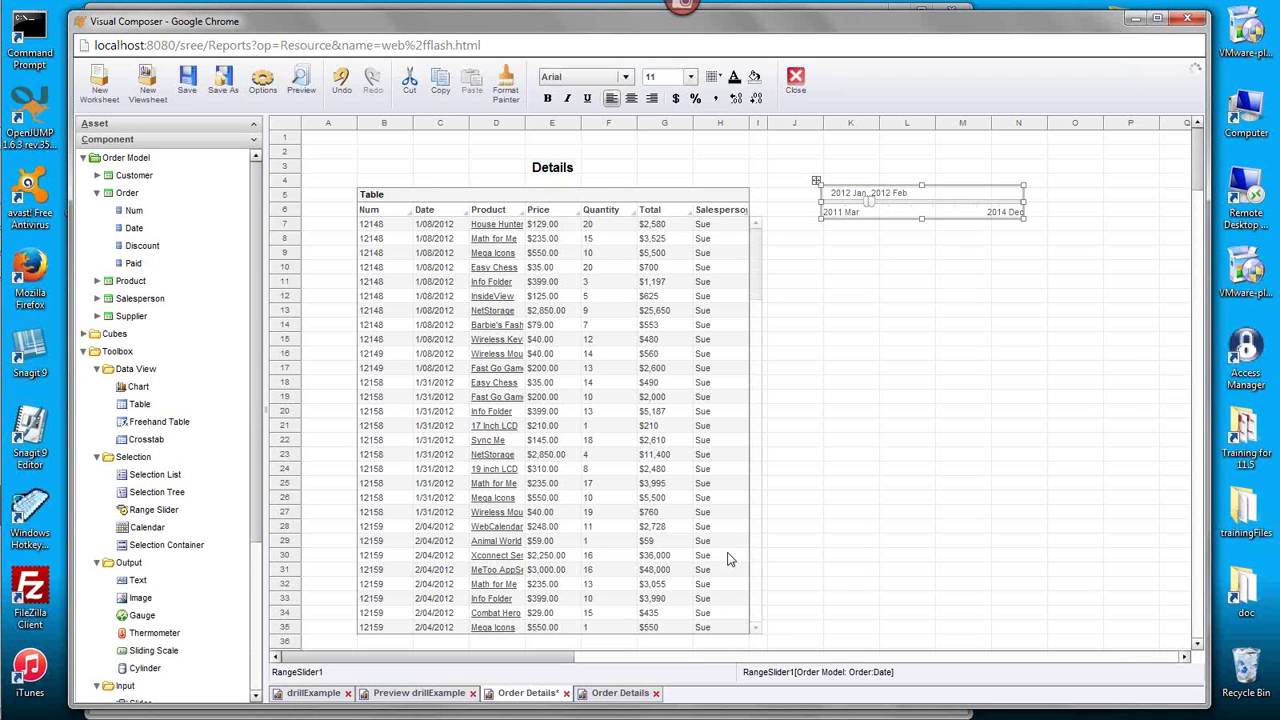
{"action": "left_click", "coordinate": [187, 82]}
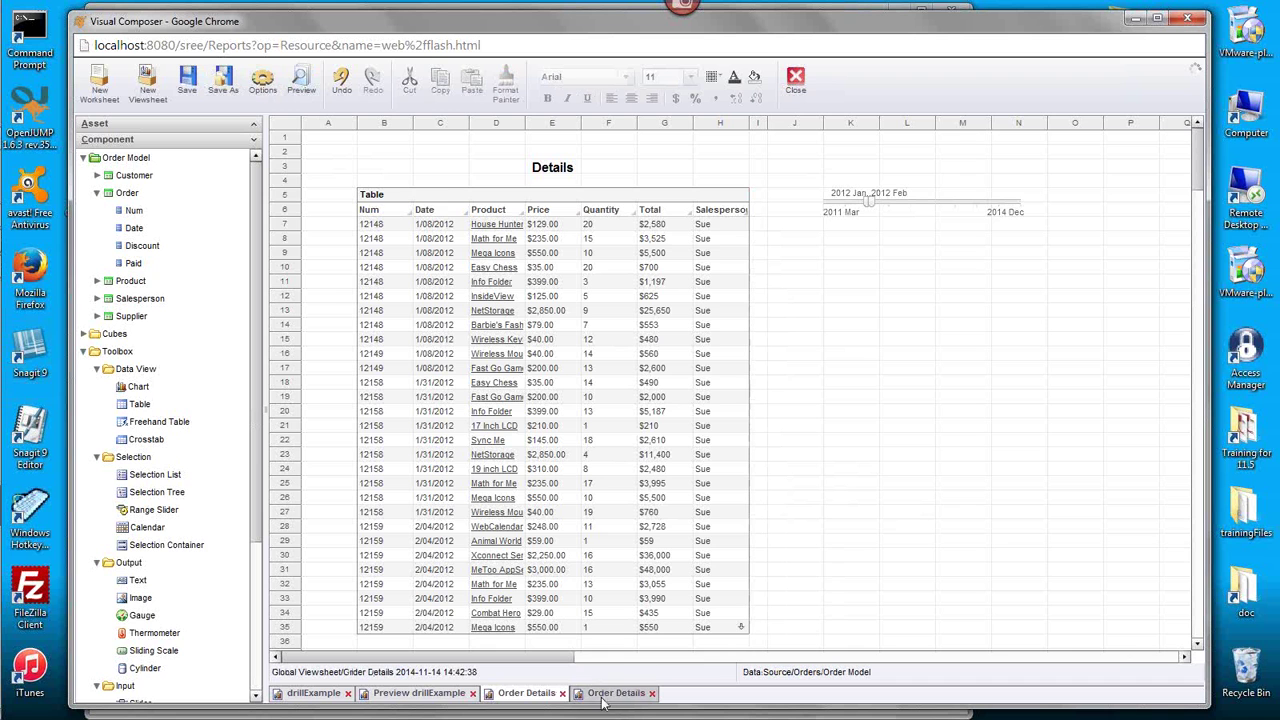
- Shift the date slider in the drillExample preview to Jan 2013 to Feb 2013 and drill down from Math for Me to Order Details
{"action": "left_click", "coordinate": [400, 694]}
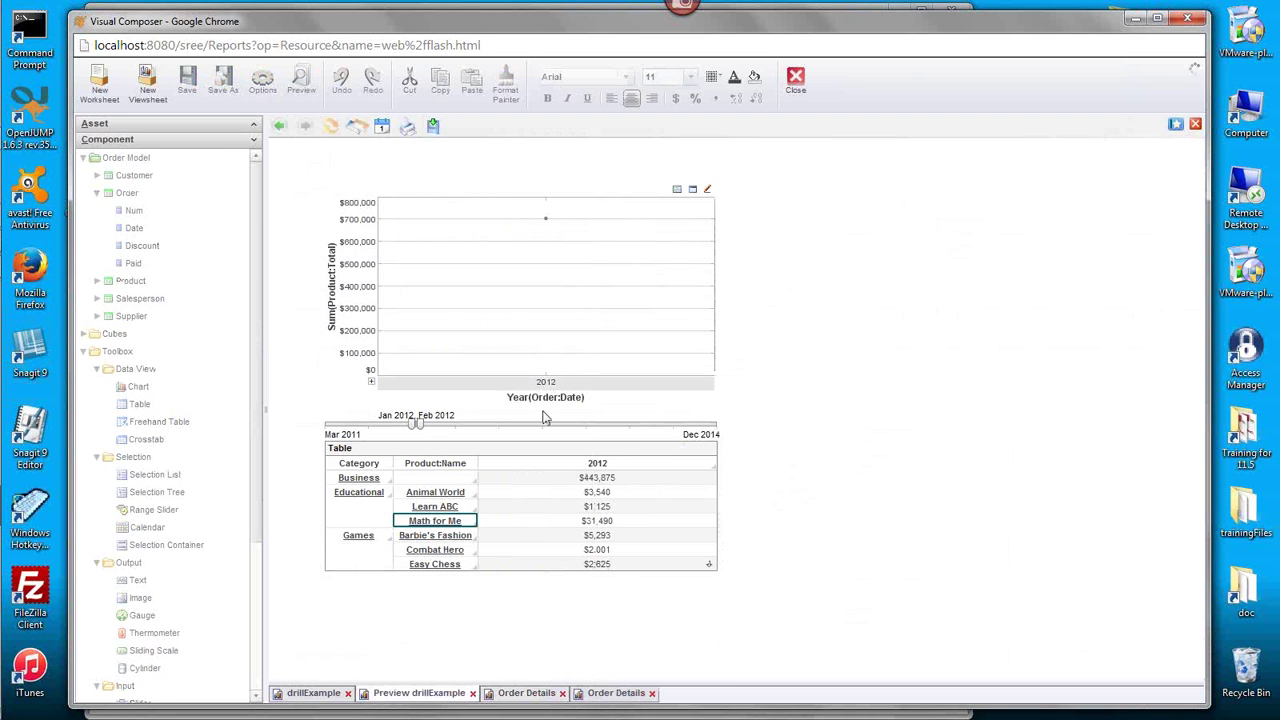
{"action": "left_click_drag", "start_coordinate": [421, 424], "coordinate": [524, 424]}
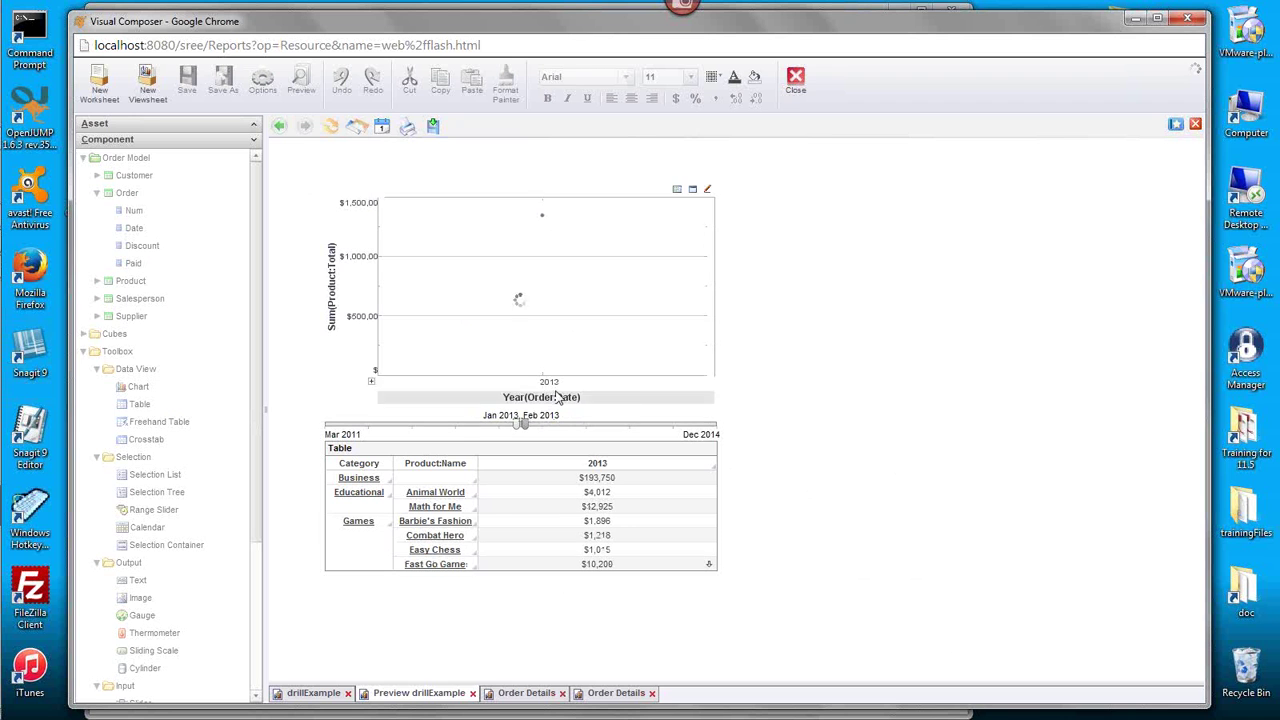
{"action": "left_click", "coordinate": [415, 510]}
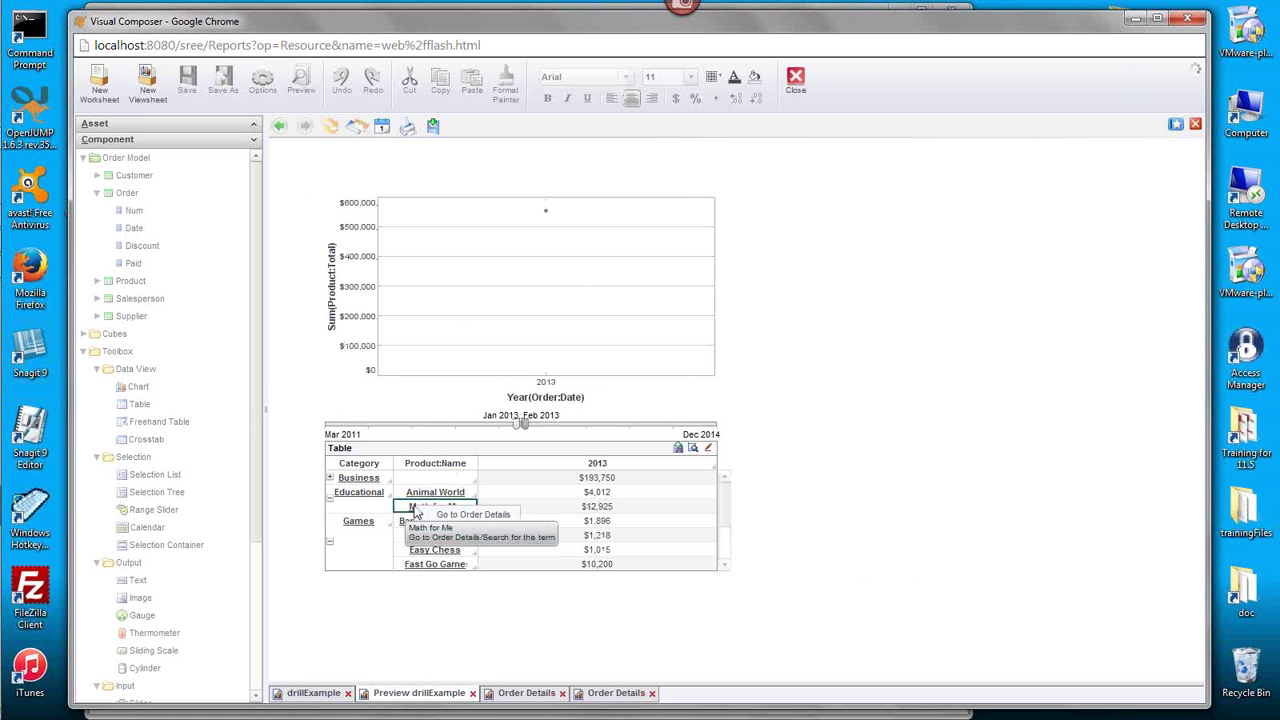
{"action": "left_click", "coordinate": [510, 516]}
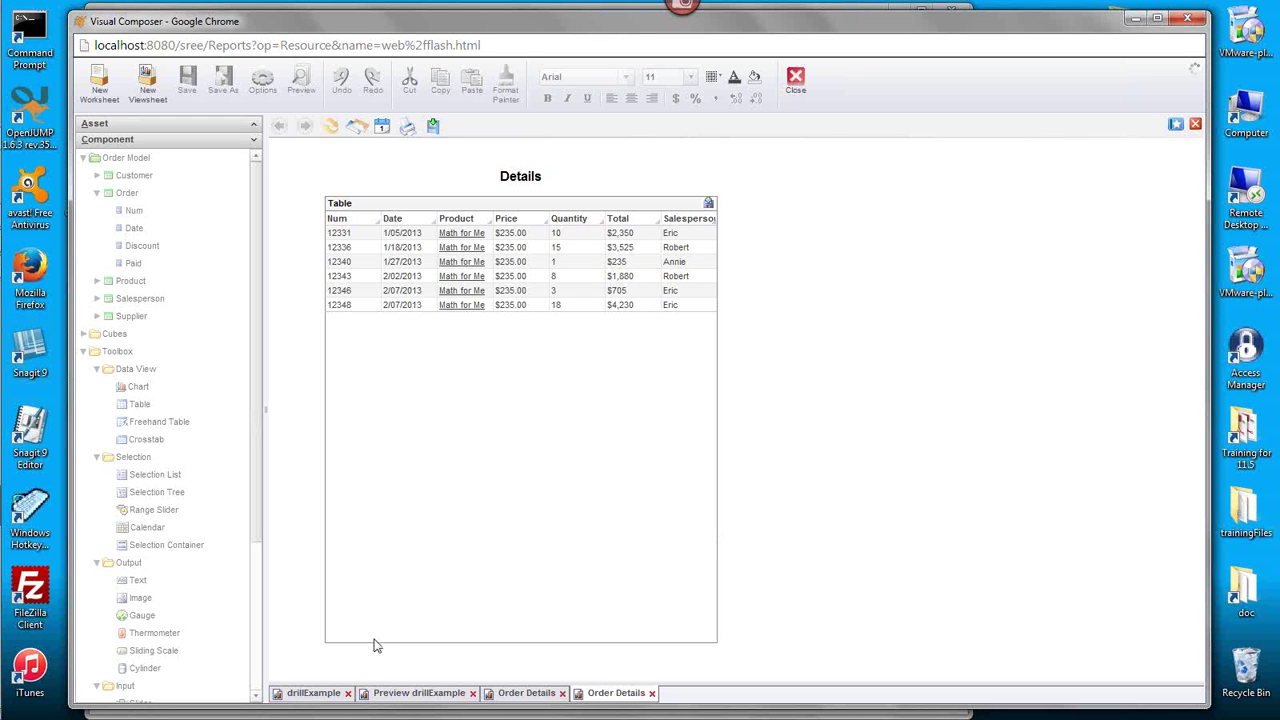
- Review the hyperlink settings and parameters of the product name cells in the drillExample crosstab, leaving them unedited
{"action": "left_click", "coordinate": [313, 693]}
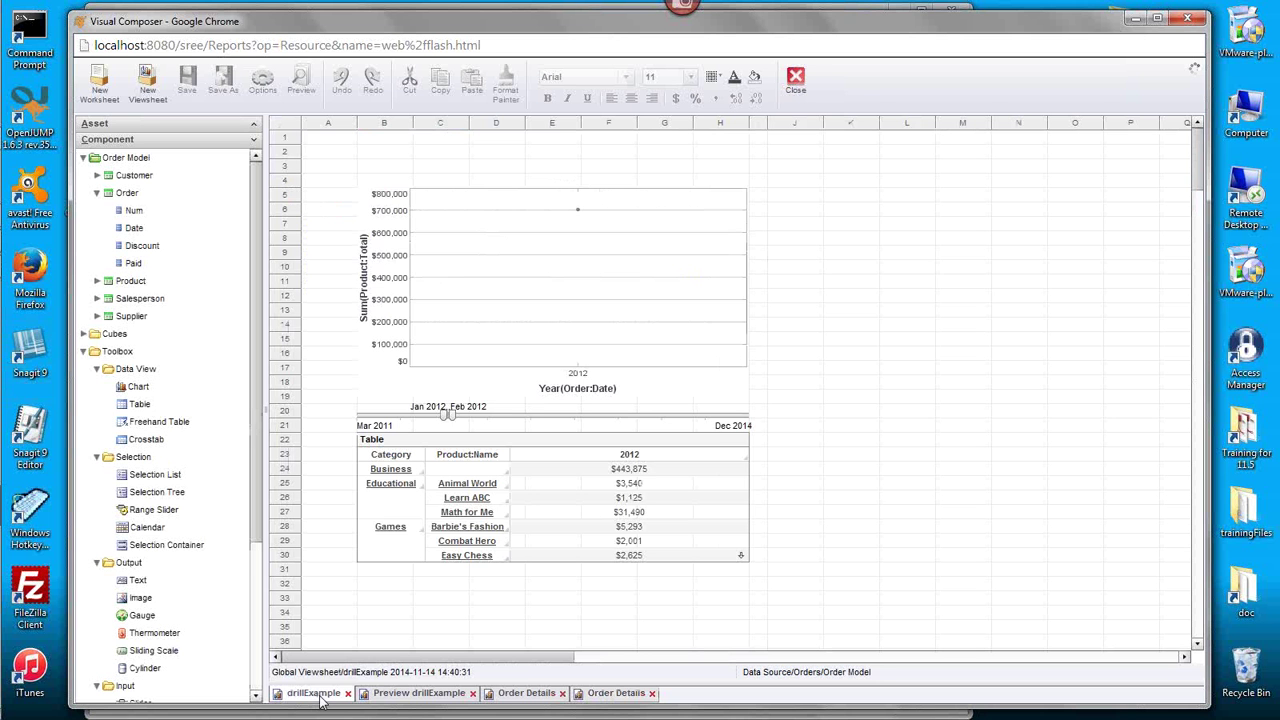
{"action": "left_click", "coordinate": [440, 498]}
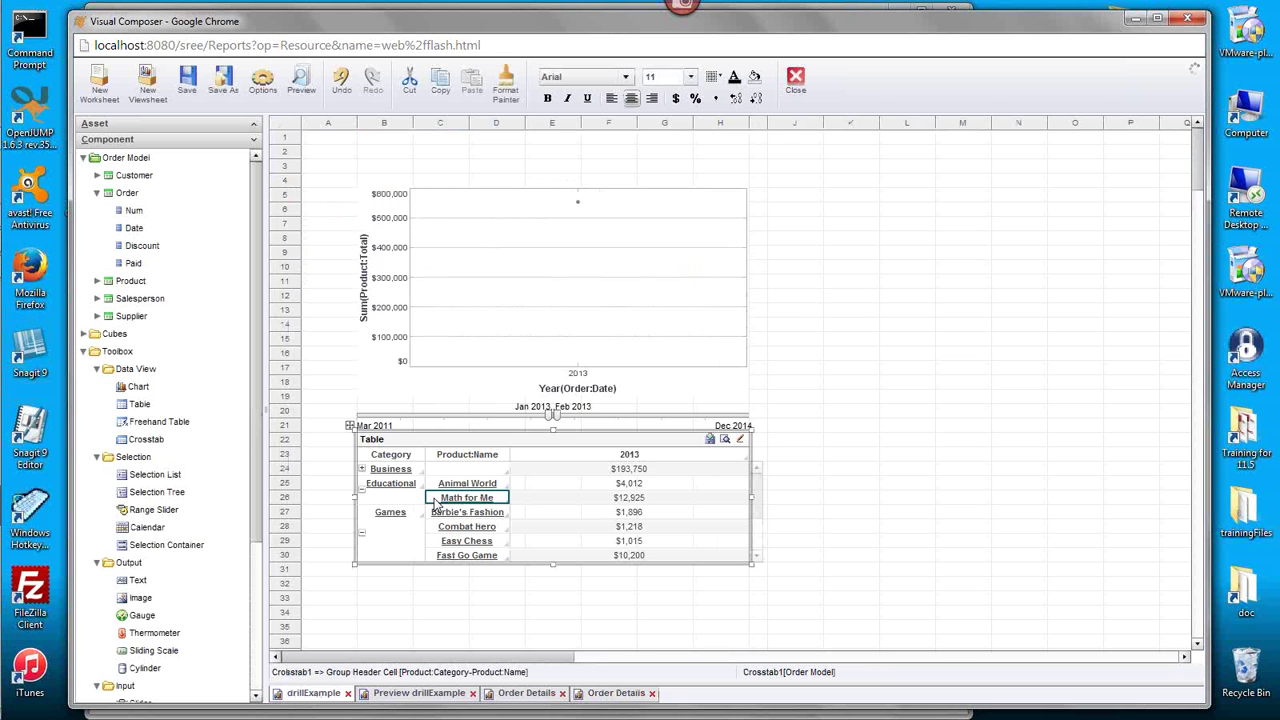
{"action": "right_click", "coordinate": [493, 500]}
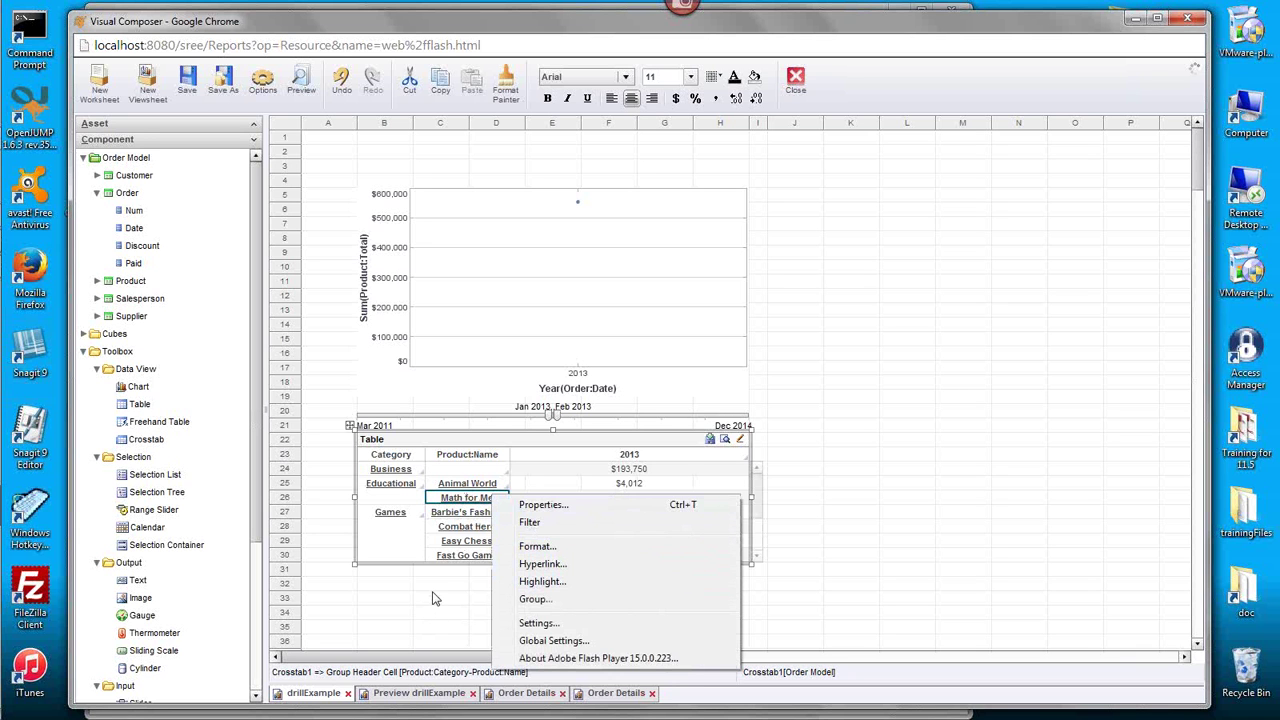
{"action": "left_click", "coordinate": [545, 564]}
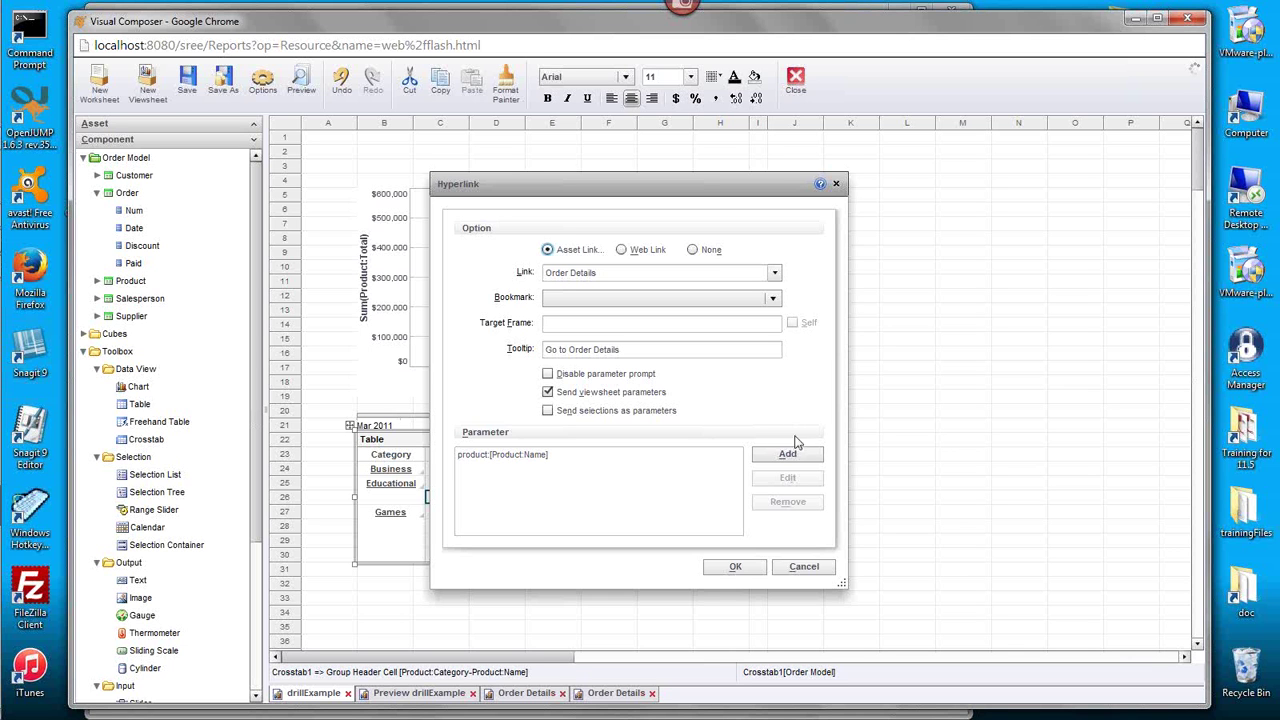
{"action": "left_click", "coordinate": [810, 567]}
{"action": "left_click", "coordinate": [876, 412]}
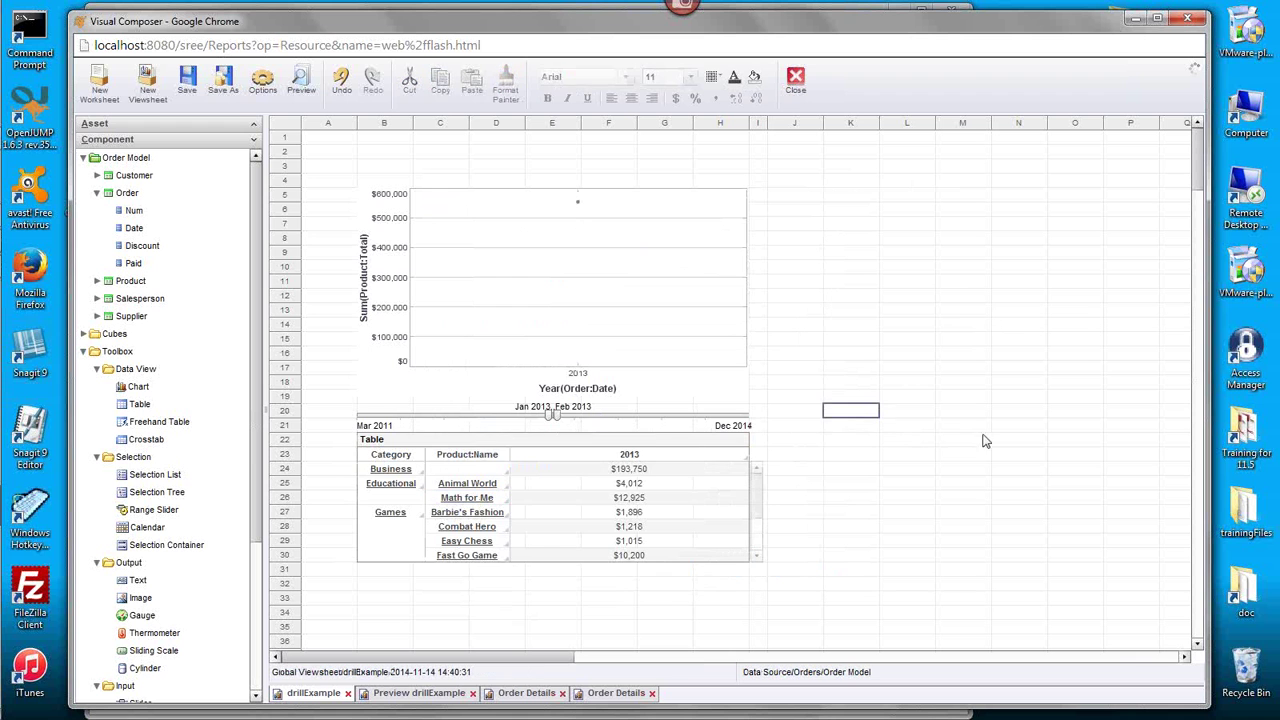
{"action": "left_click", "coordinate": [953, 313]}
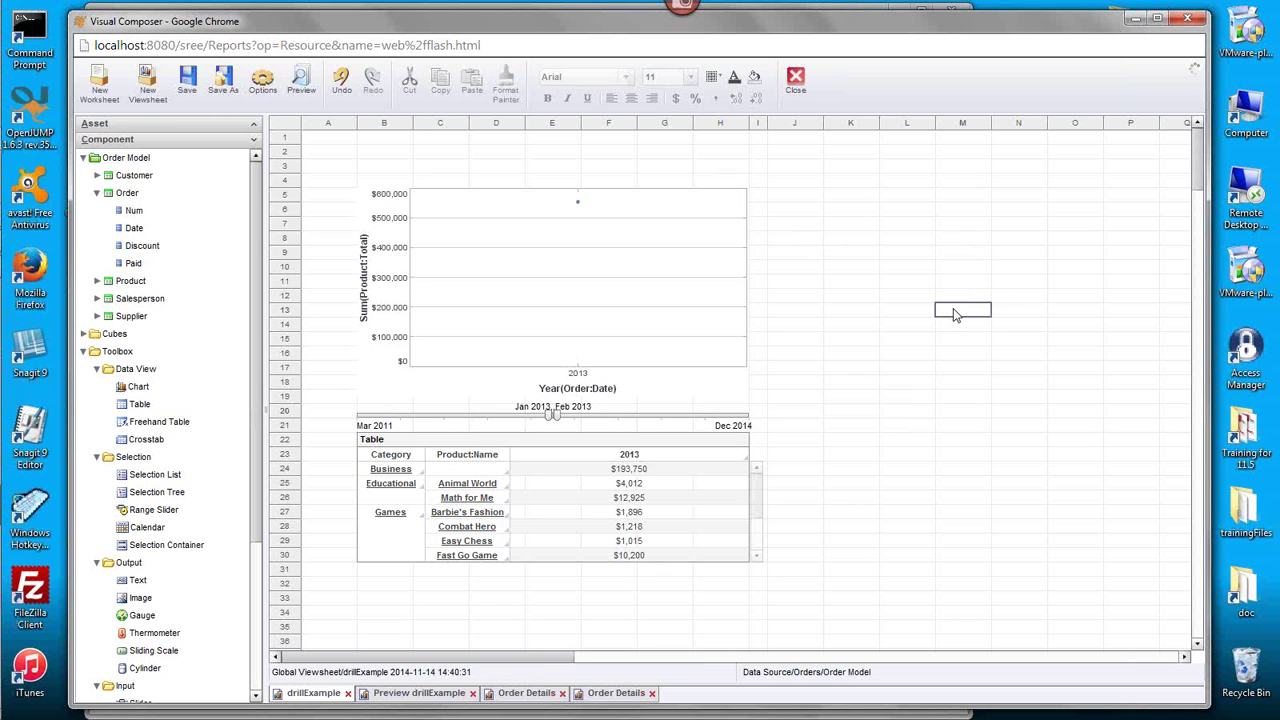